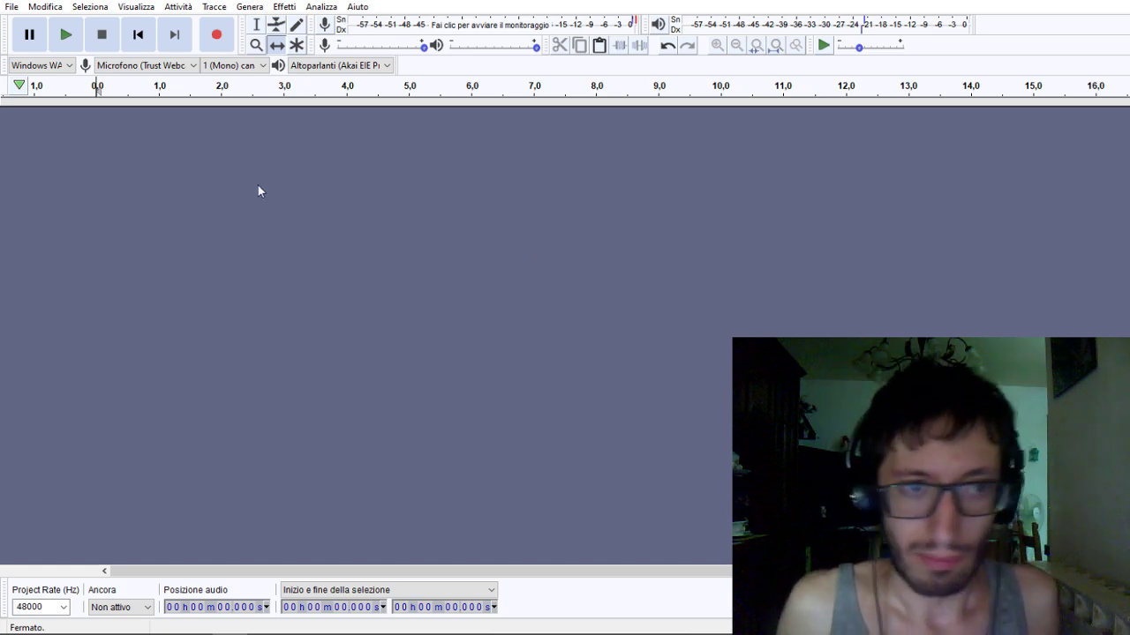
Record a mono clip about 11.5 seconds long from the microphone and increase the height of its track.
left_click(217, 35)
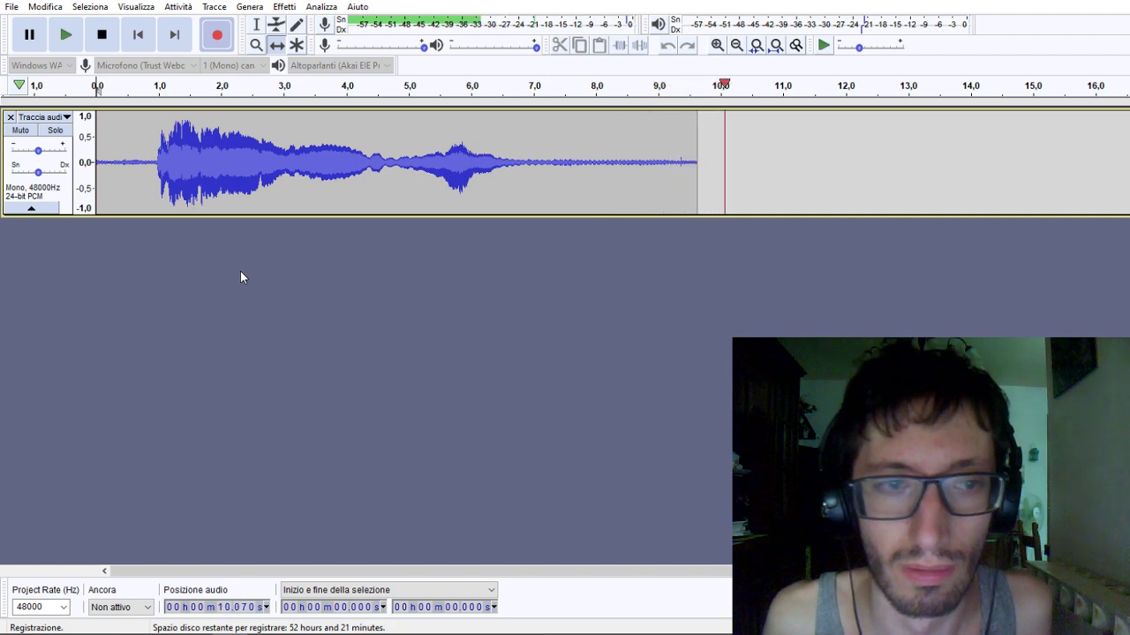
left_click(106, 36)
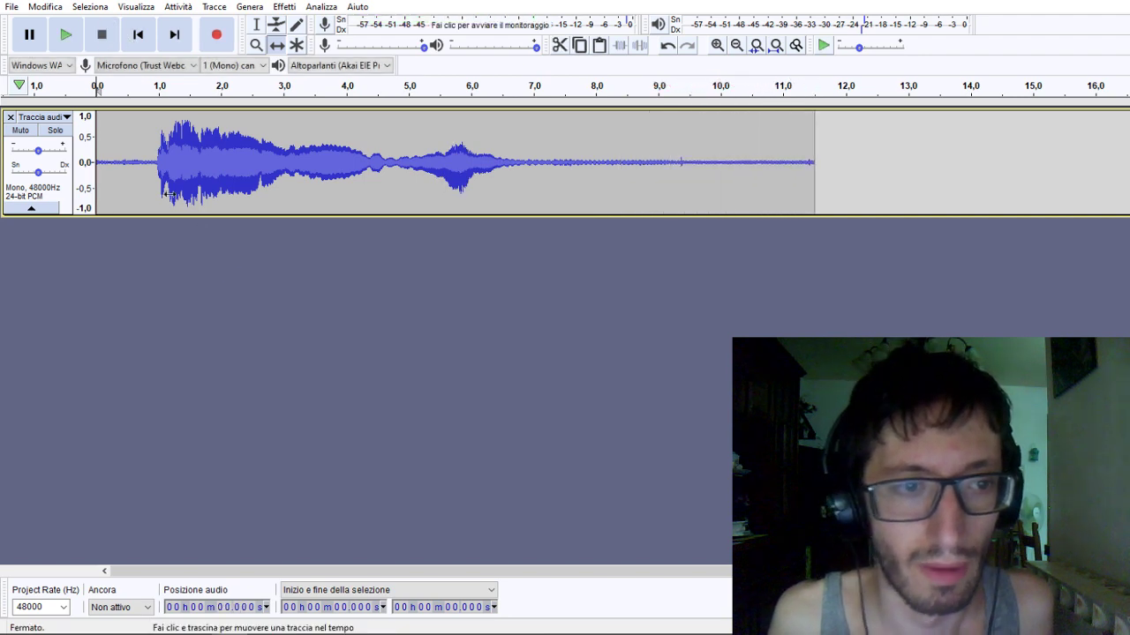
left_click_drag(115, 216, 121, 262)
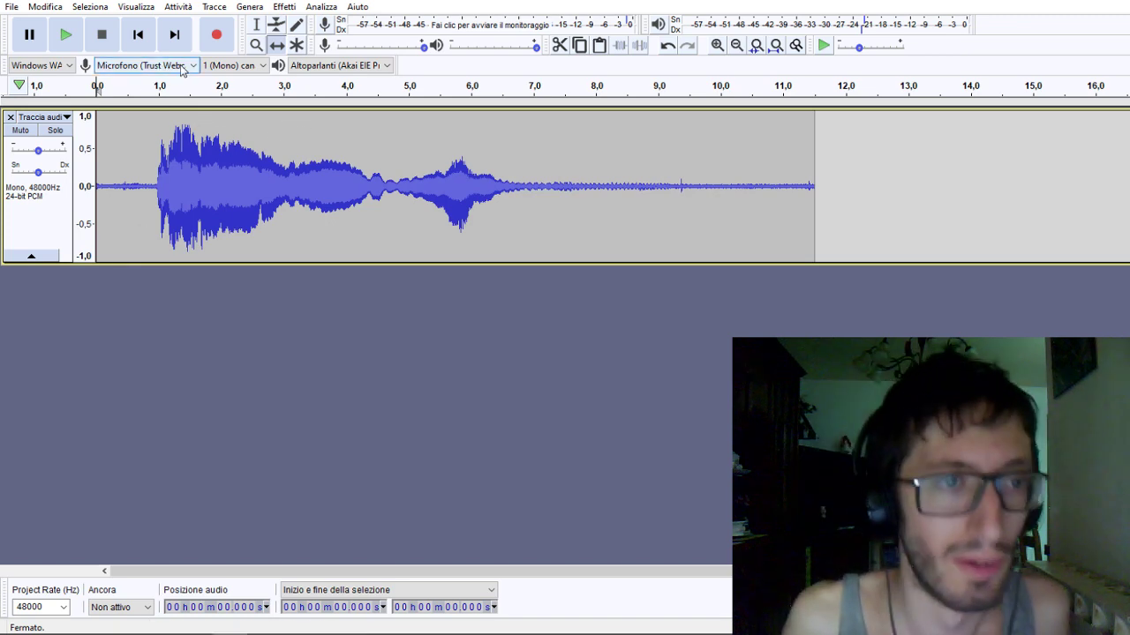
Select the silence before the sound, about the first 0.975 seconds of the recording, and delete it.
key("F1")
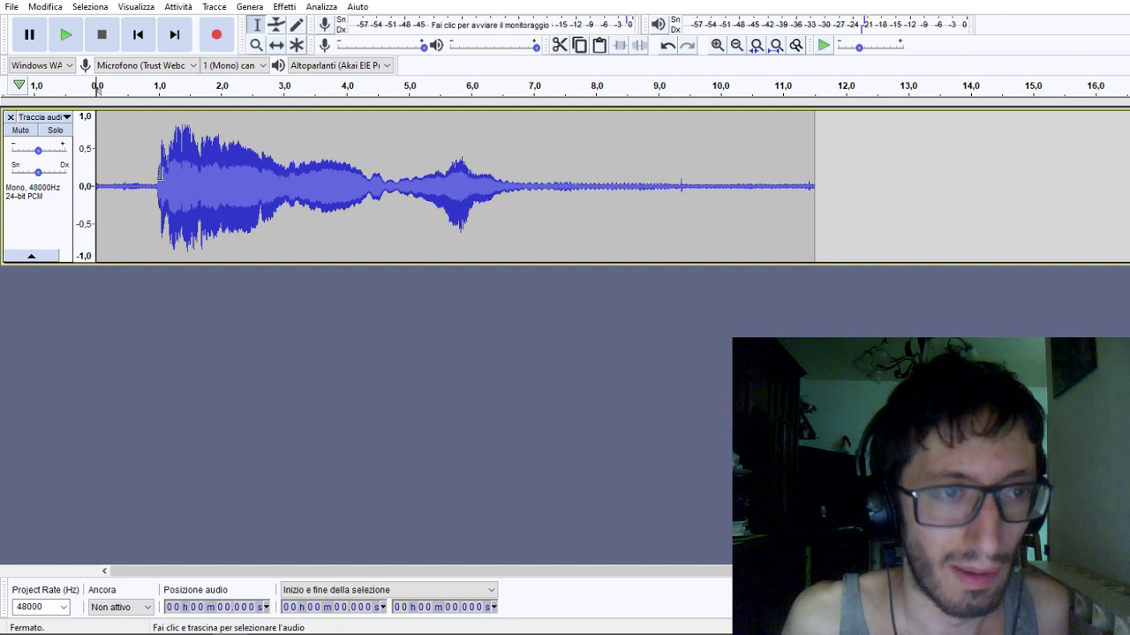
left_click_drag(155, 183, 59, 185)
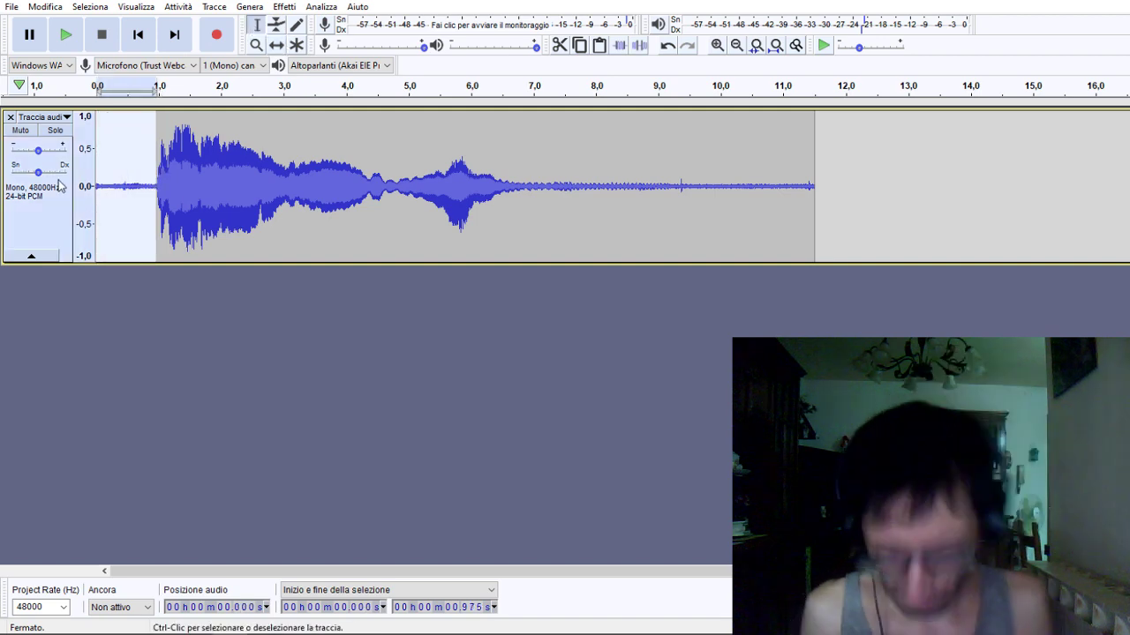
key("Delete")
left_click(54, 234)
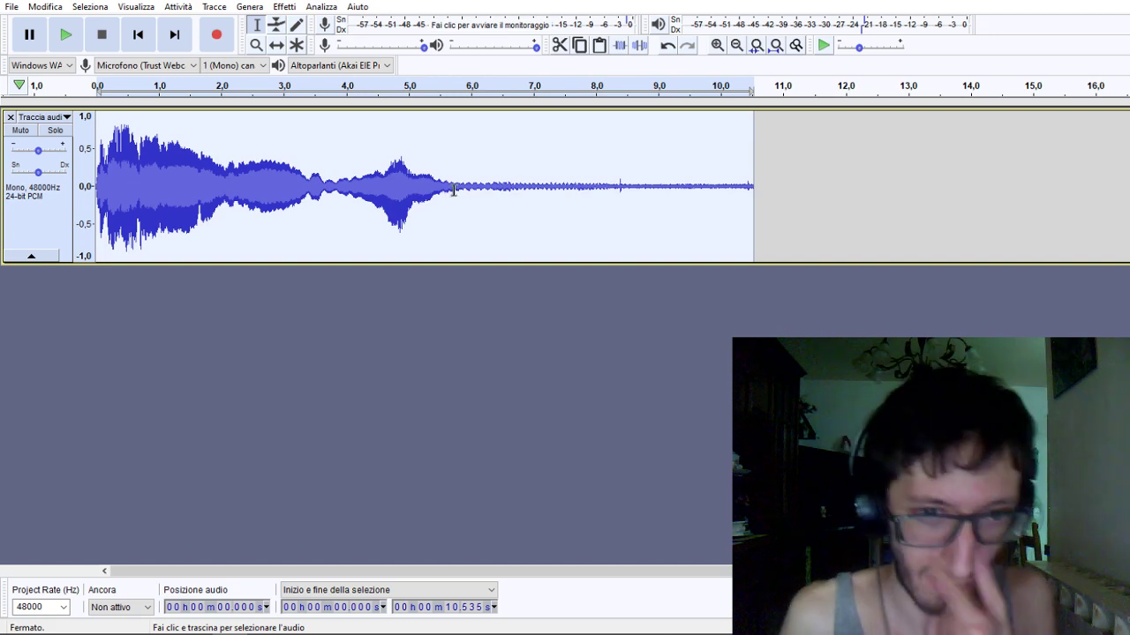
left_click_drag(453, 189, 751, 182)
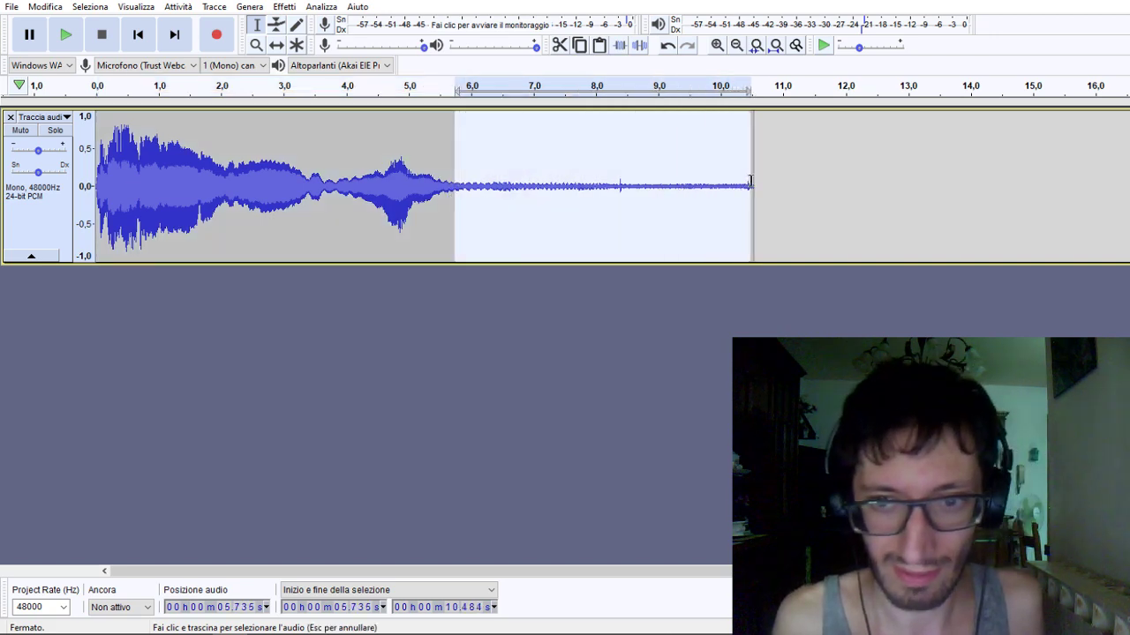
left_click(728, 200)
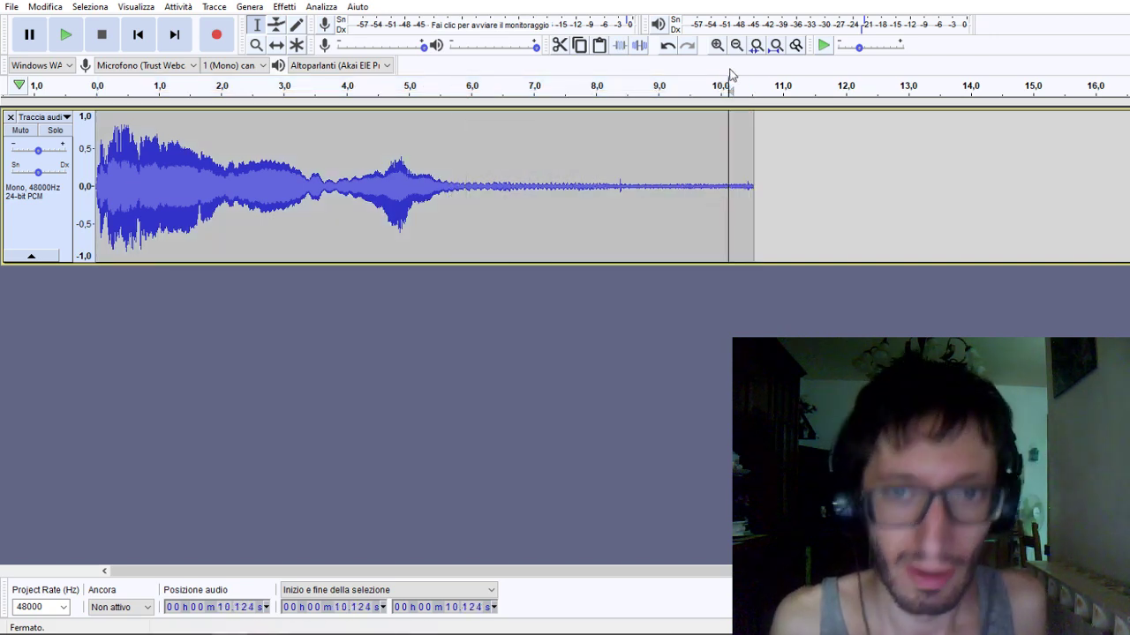
left_click(668, 46)
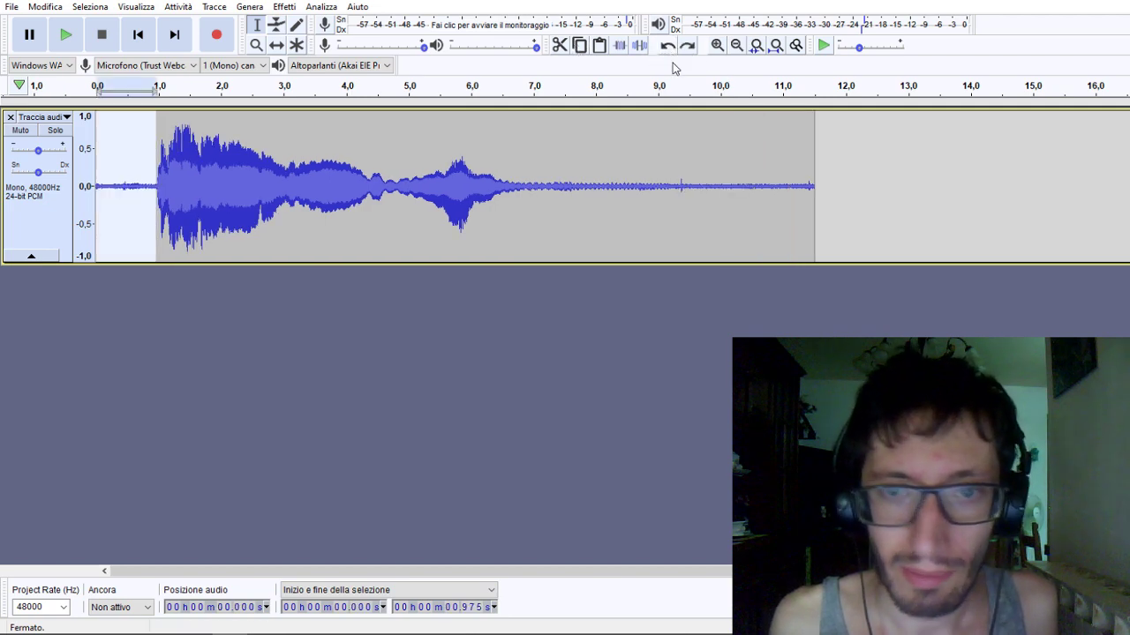
left_click(686, 45)
Add a new empty mono track below the recording and increase its height to about match the first track.
left_click(48, 221)
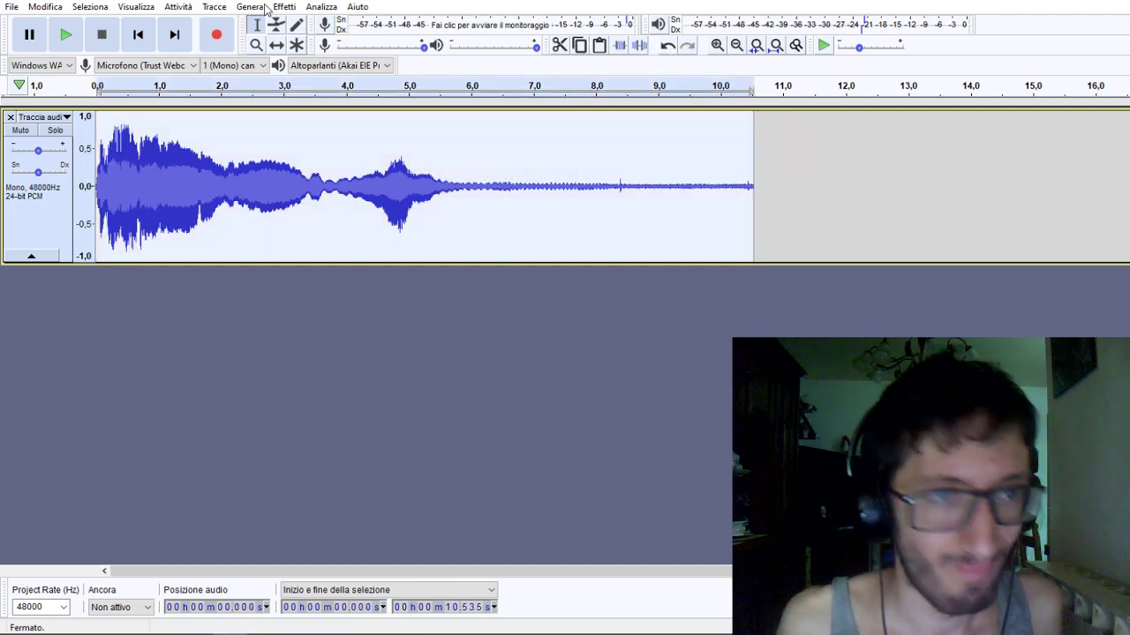
left_click(213, 7)
mouse_move(335, 33)
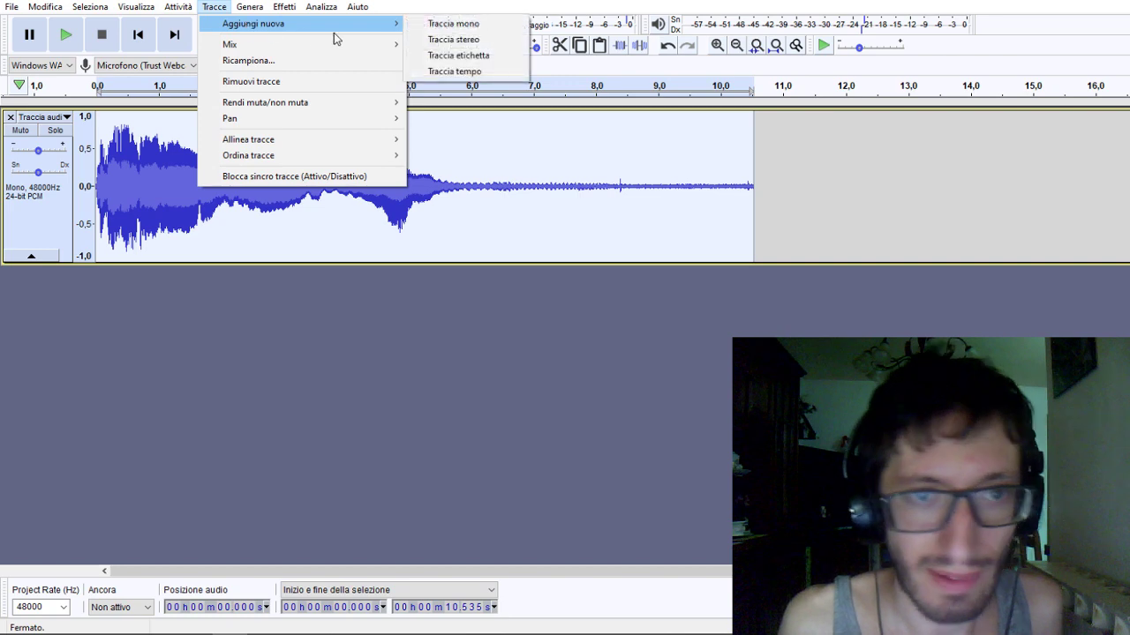
left_click(430, 32)
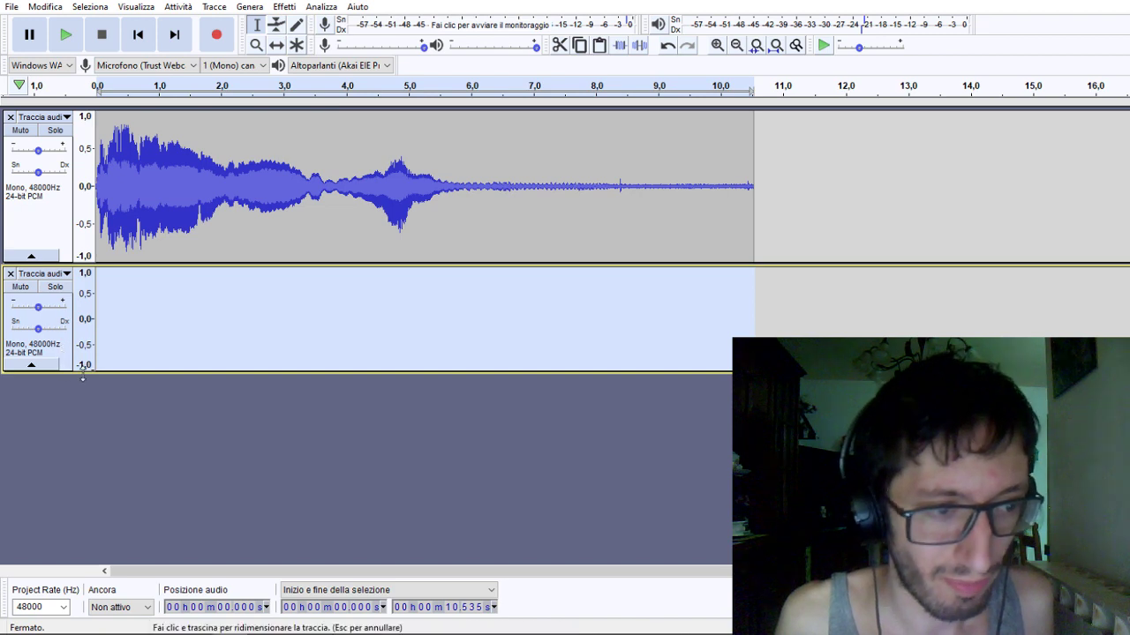
left_click_drag(82, 372, 82, 410)
left_click(50, 353)
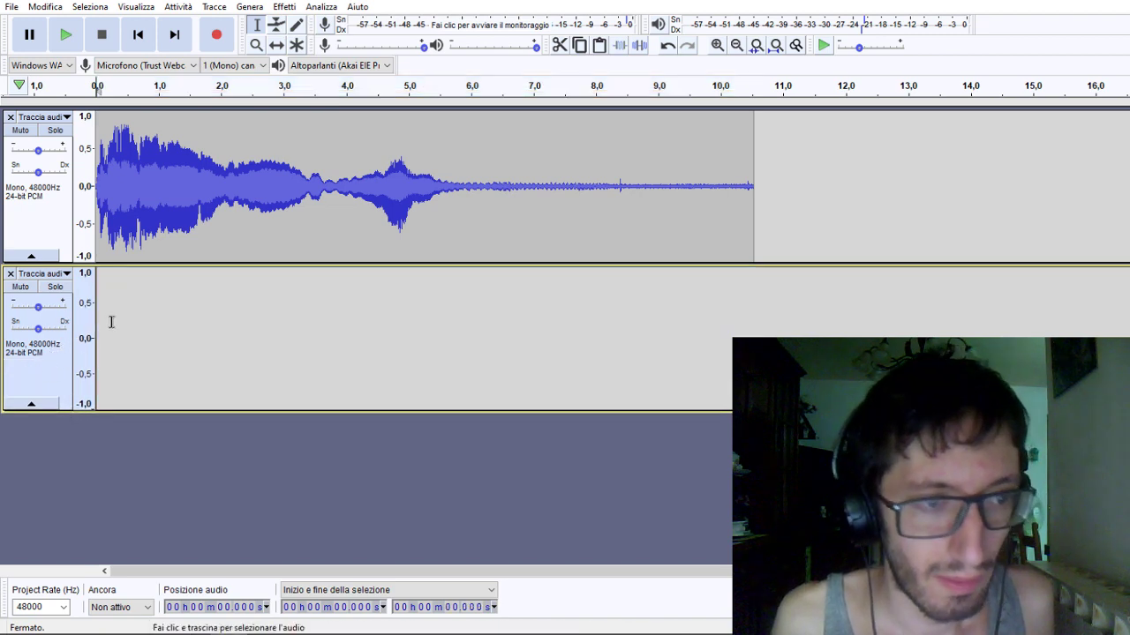
Copy the entire first track's audio and paste it into the empty second track, starting at 0 seconds.
left_click(38, 229)
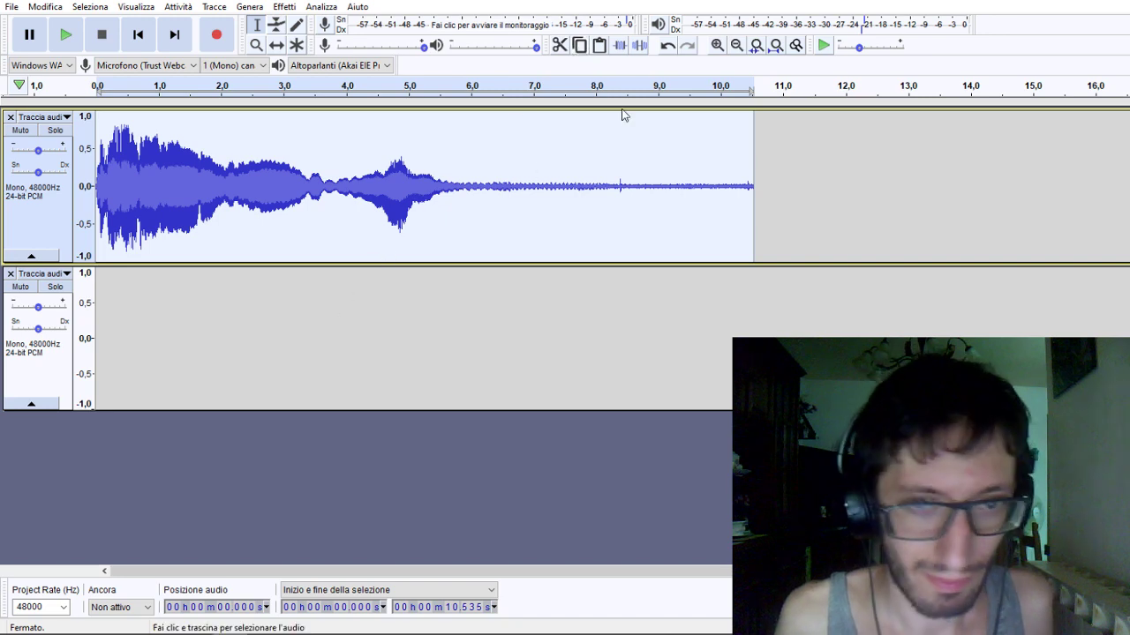
left_click(449, 234)
left_click(411, 327)
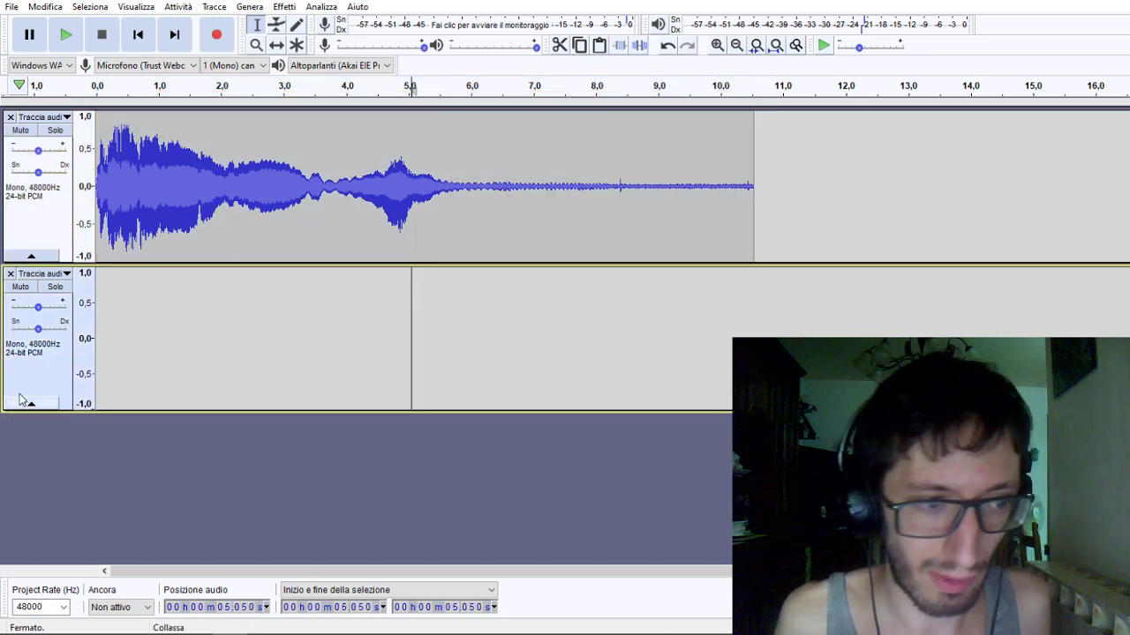
left_click(45, 385)
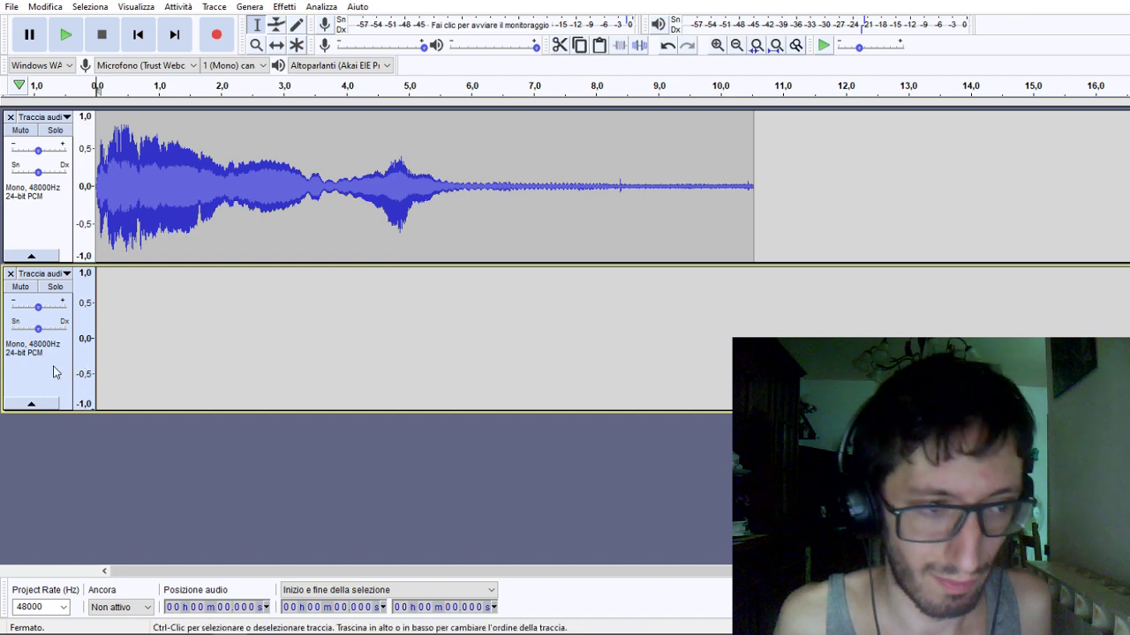
left_click(599, 46)
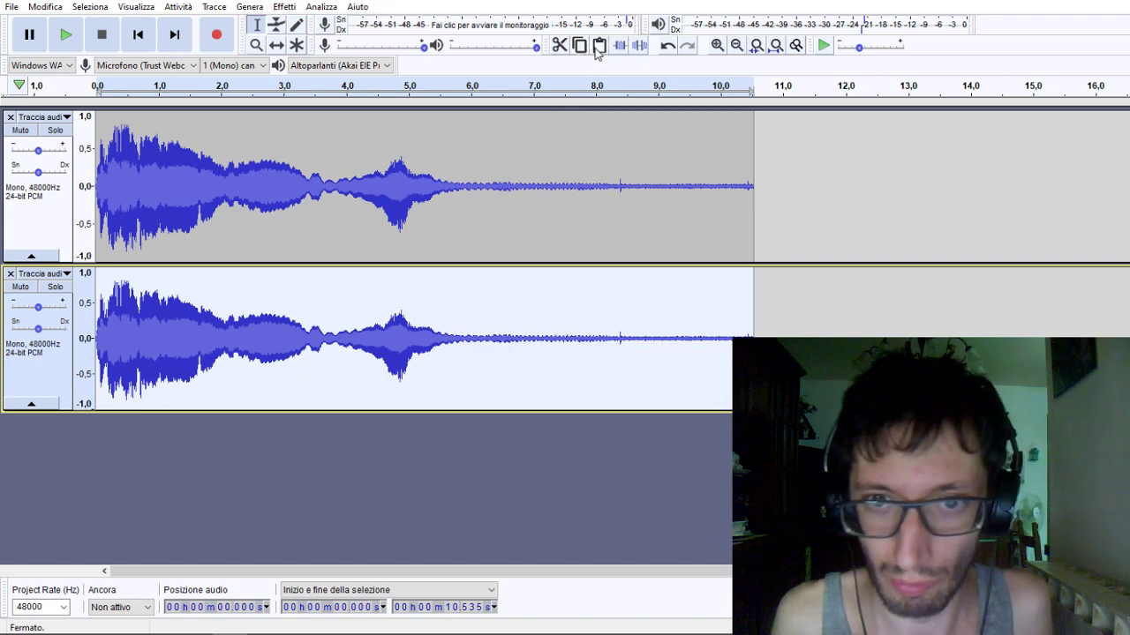
Join the two mono tracks into a single stereo track and select all of its audio.
left_click(64, 117)
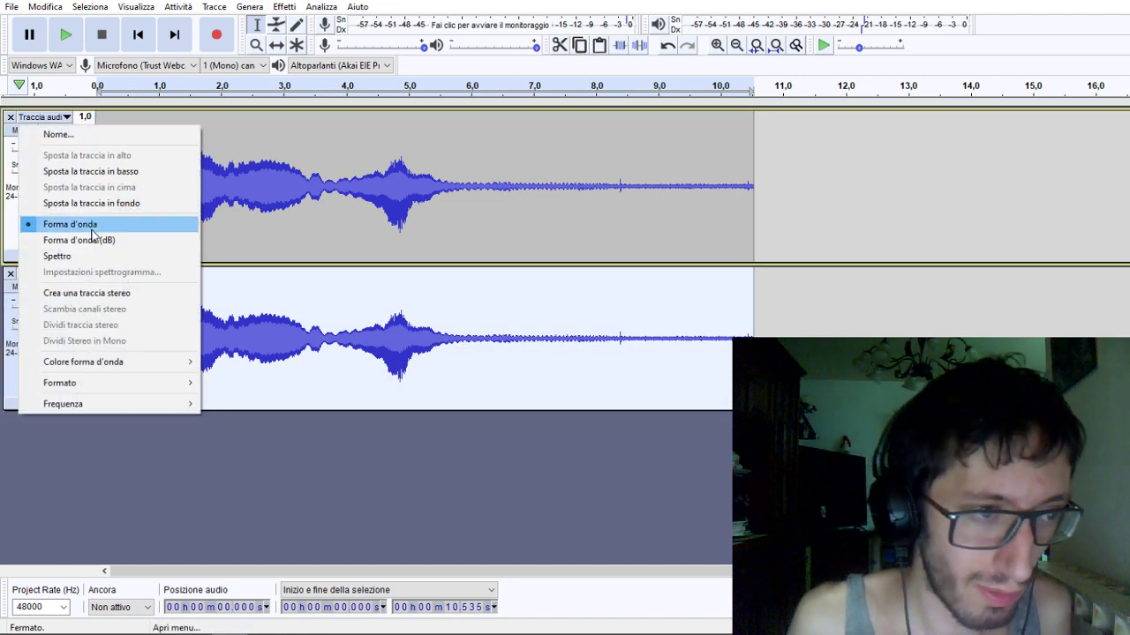
left_click(110, 294)
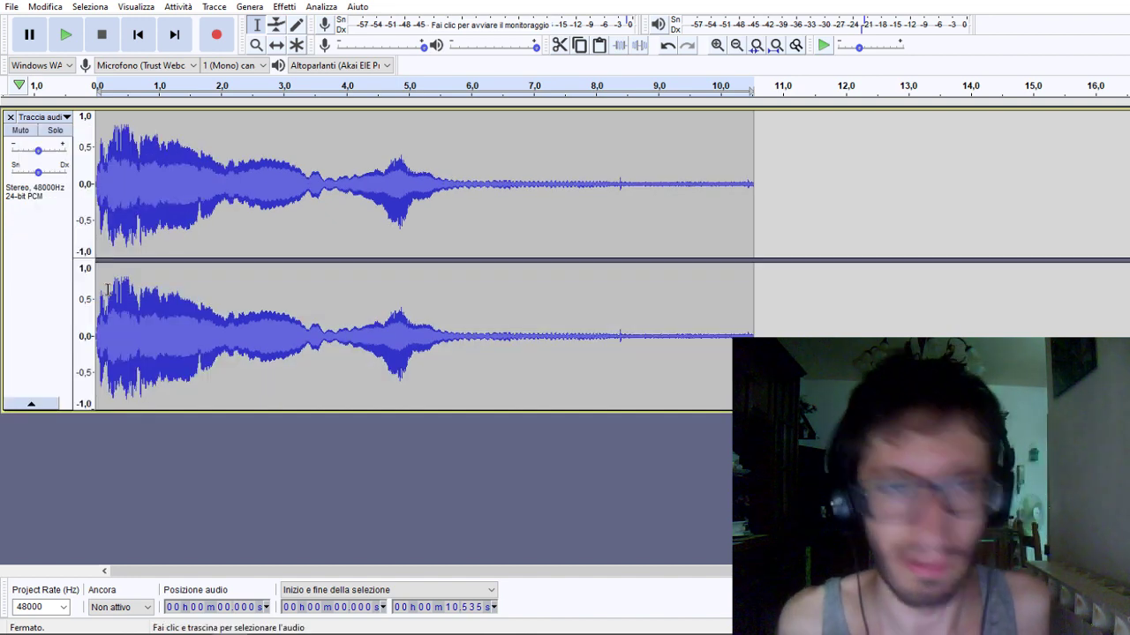
left_click(17, 234)
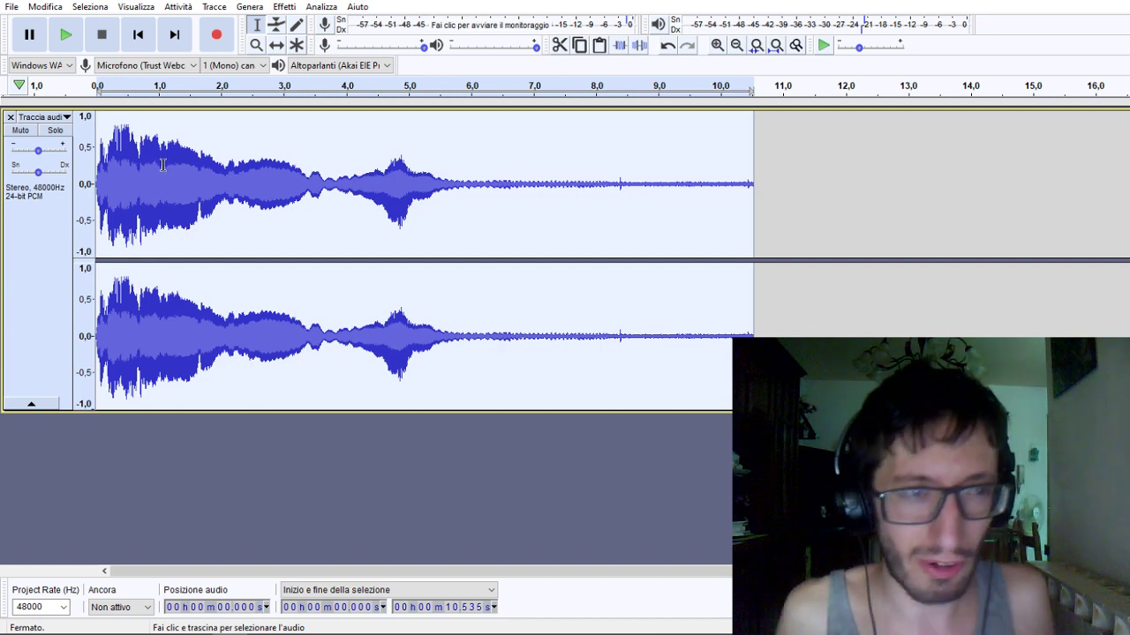
Apply a fade-in (Dissolvenza in entrata) to about the first 1.08 seconds of the stereo track.
left_click_drag(163, 165, 93, 194)
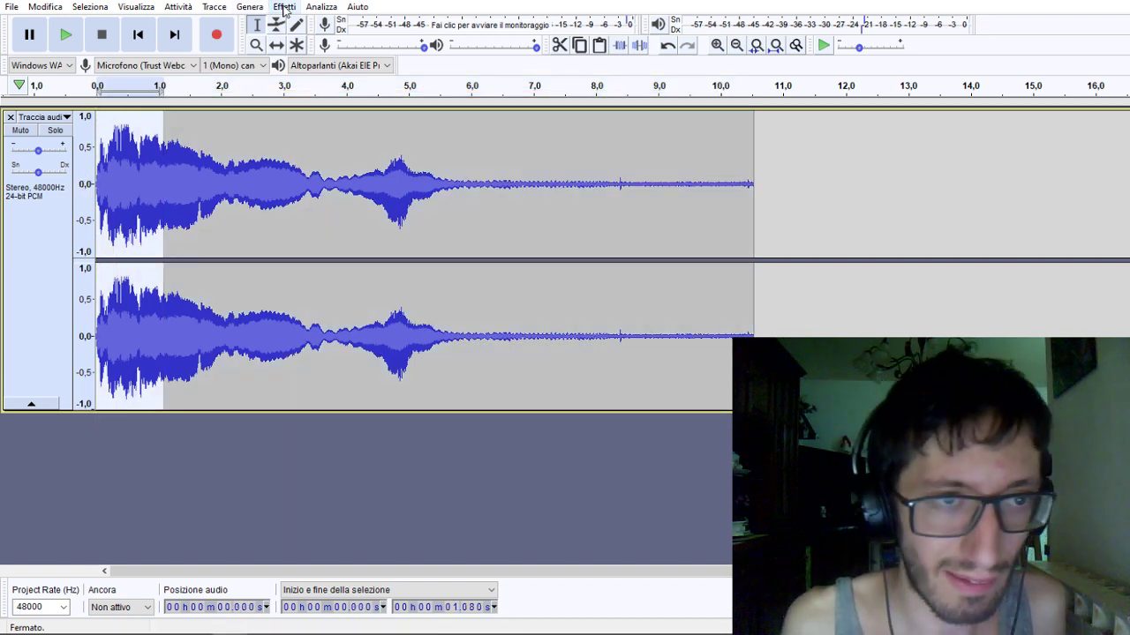
left_click(284, 7)
left_click(394, 146)
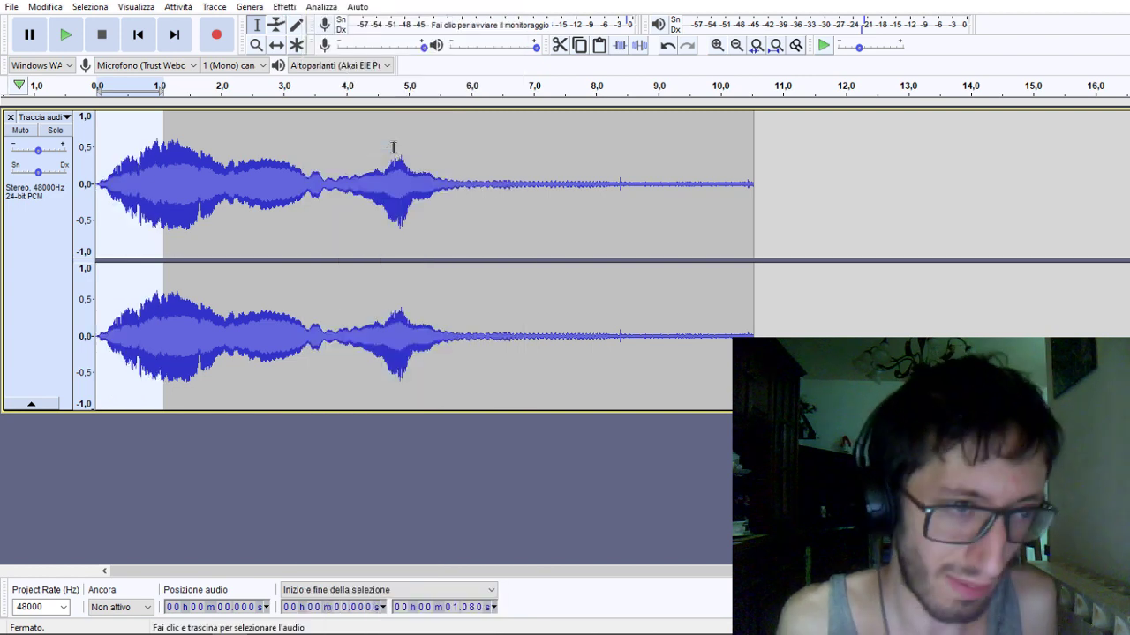
Apply the reverb effect (Riverbero) with the factory preset Sala parrocchiale to the whole stereo track.
left_click(61, 202)
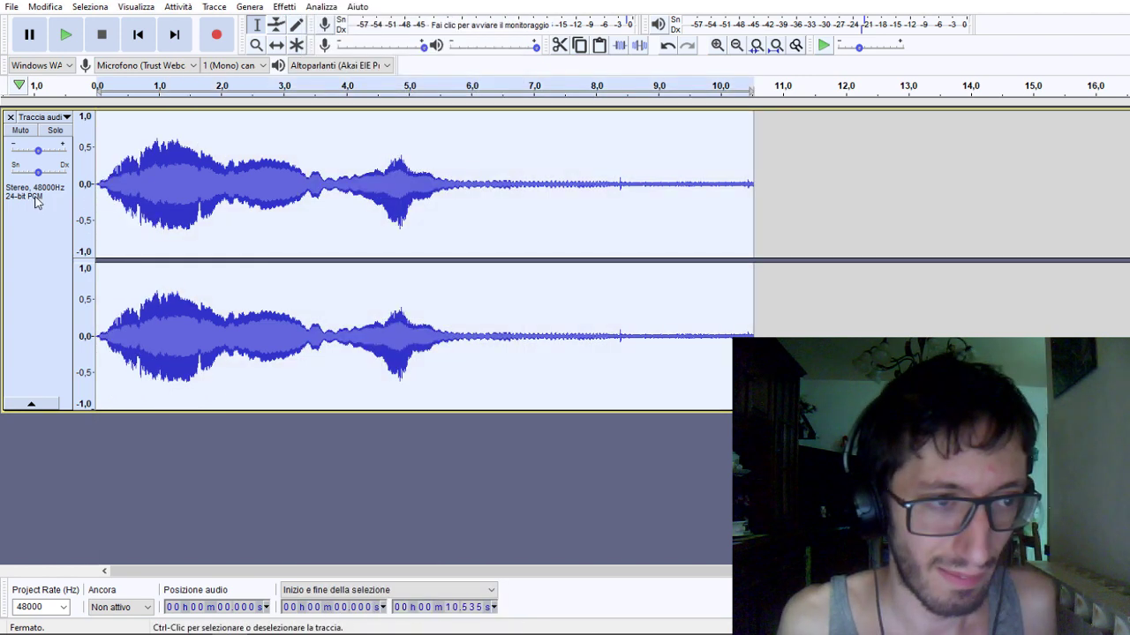
left_click(279, 7)
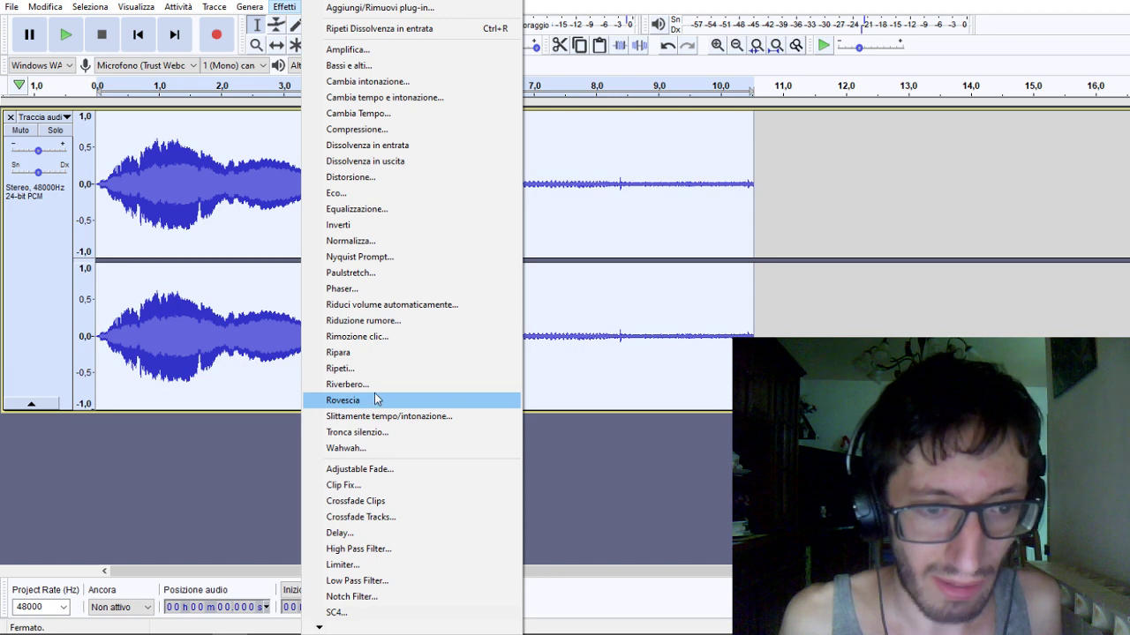
left_click(375, 384)
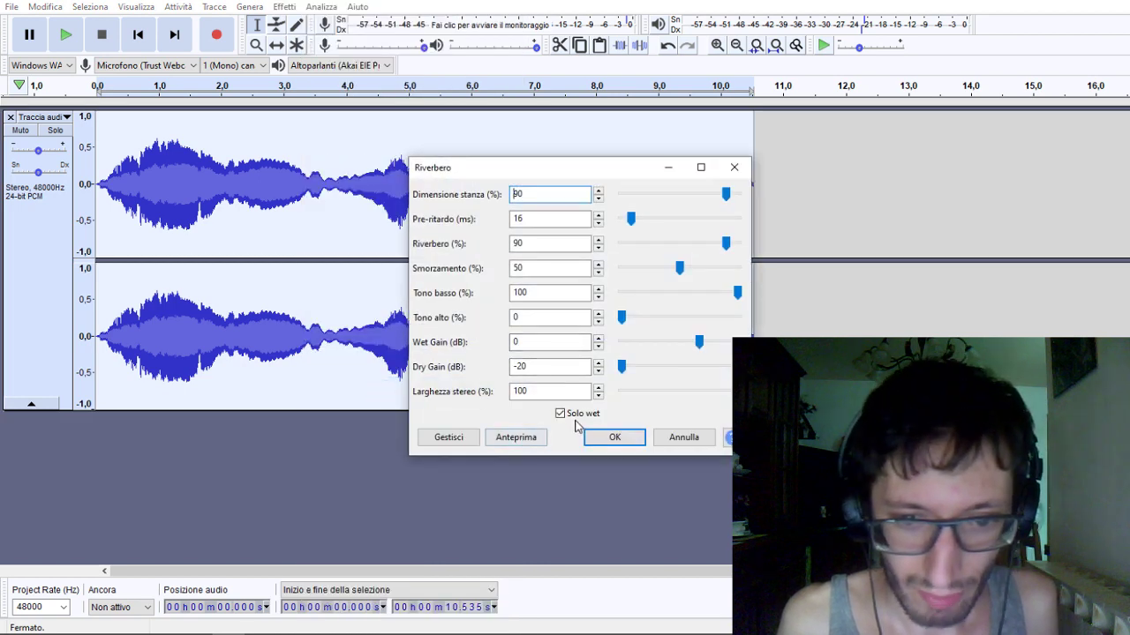
left_click(459, 444)
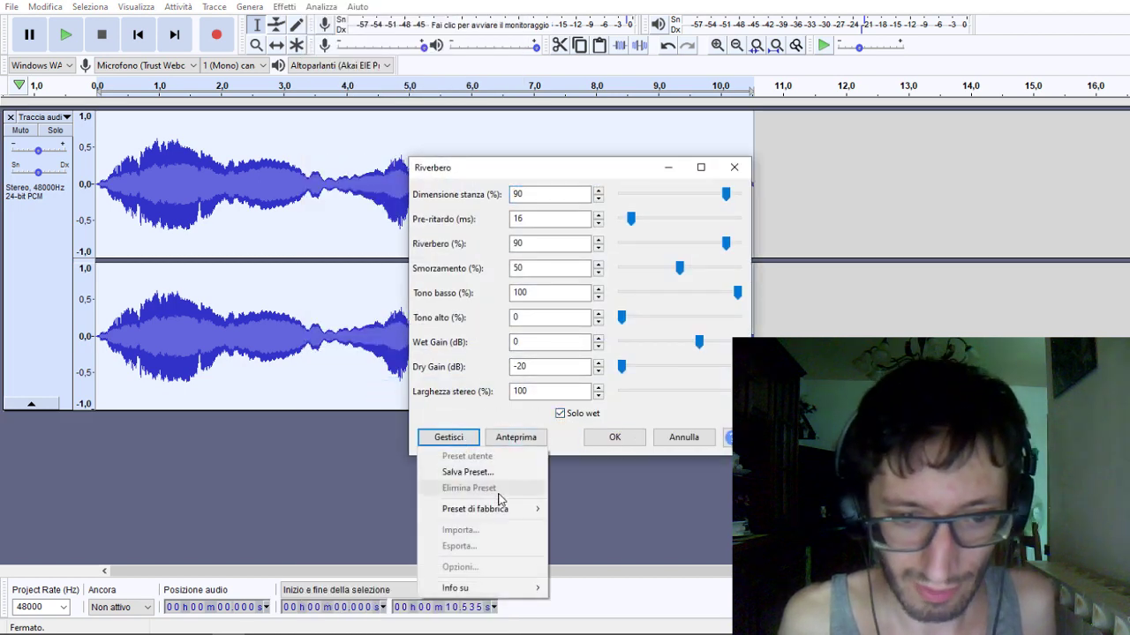
mouse_move(504, 509)
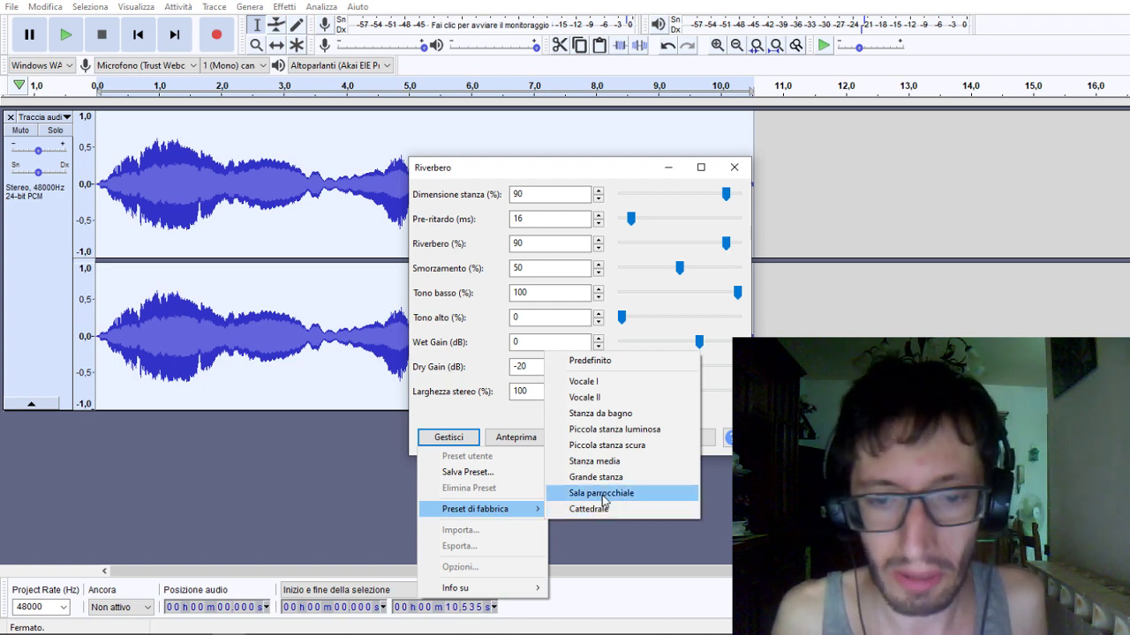
left_click(602, 494)
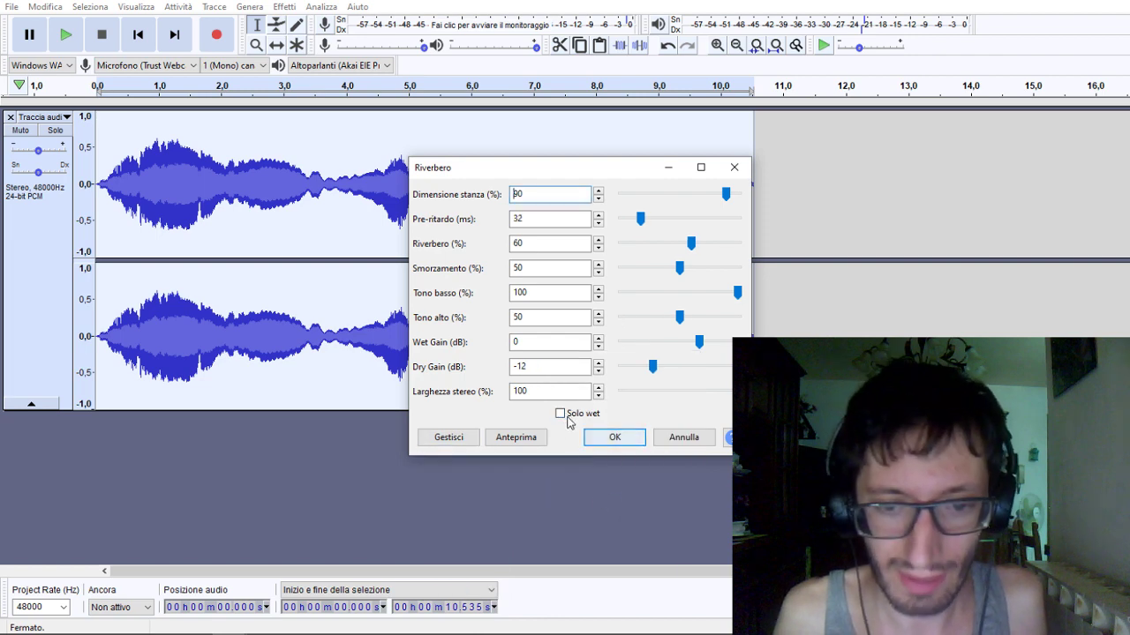
left_click(613, 438)
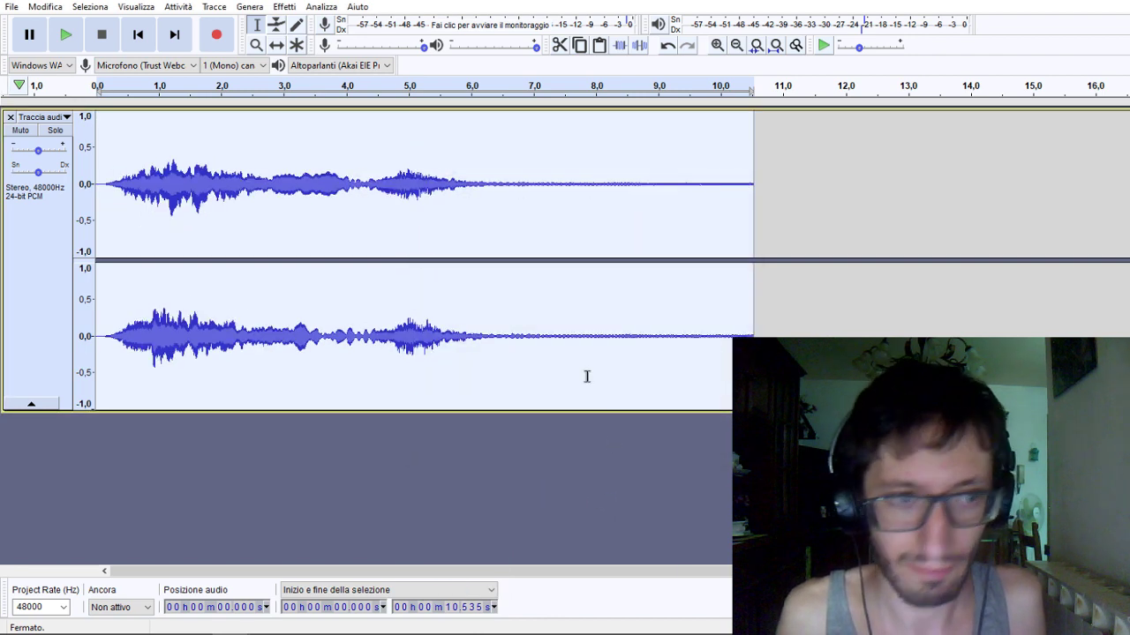
Play back the reverberated stereo track, check its desktop audio level in OBS, and return to Audacity to clear the selection.
key("space")
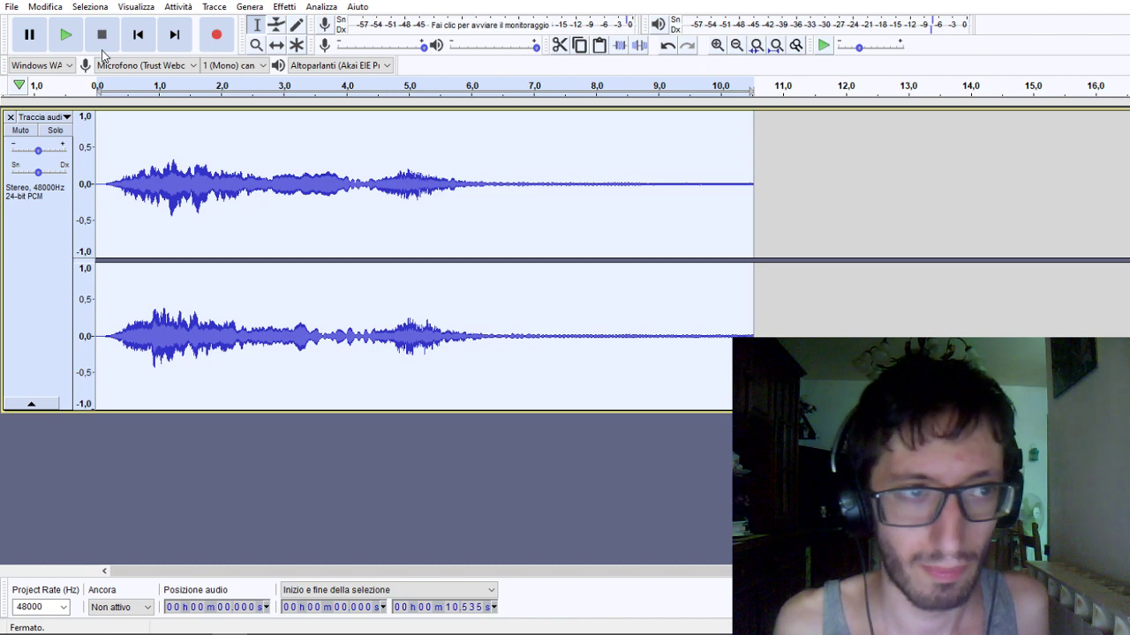
left_click(65, 34)
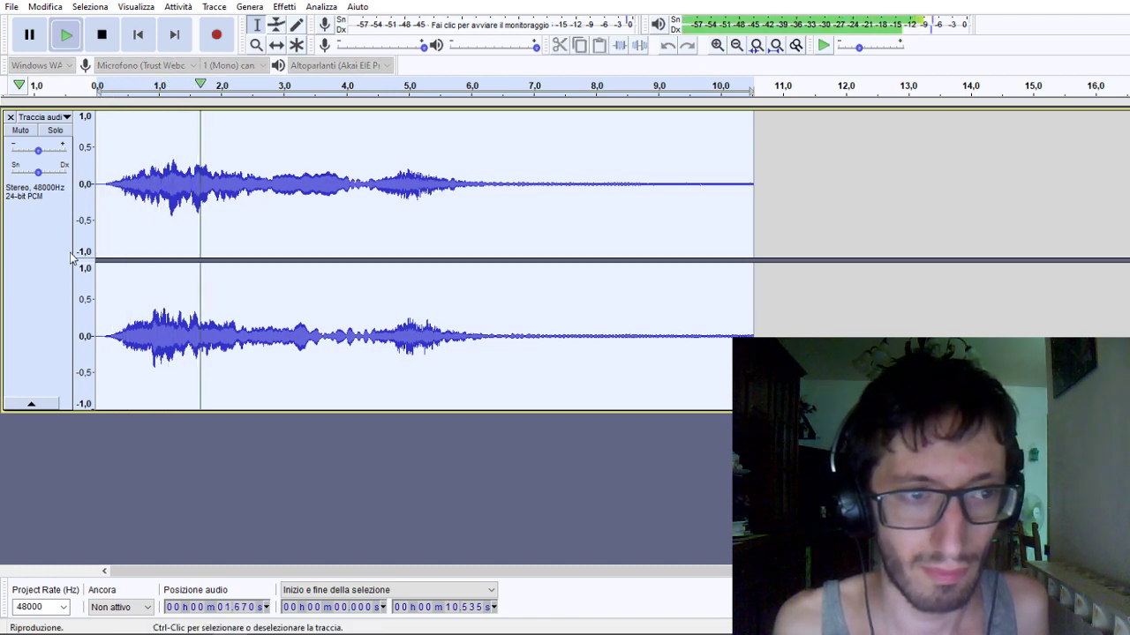
mouse_move(425, 633)
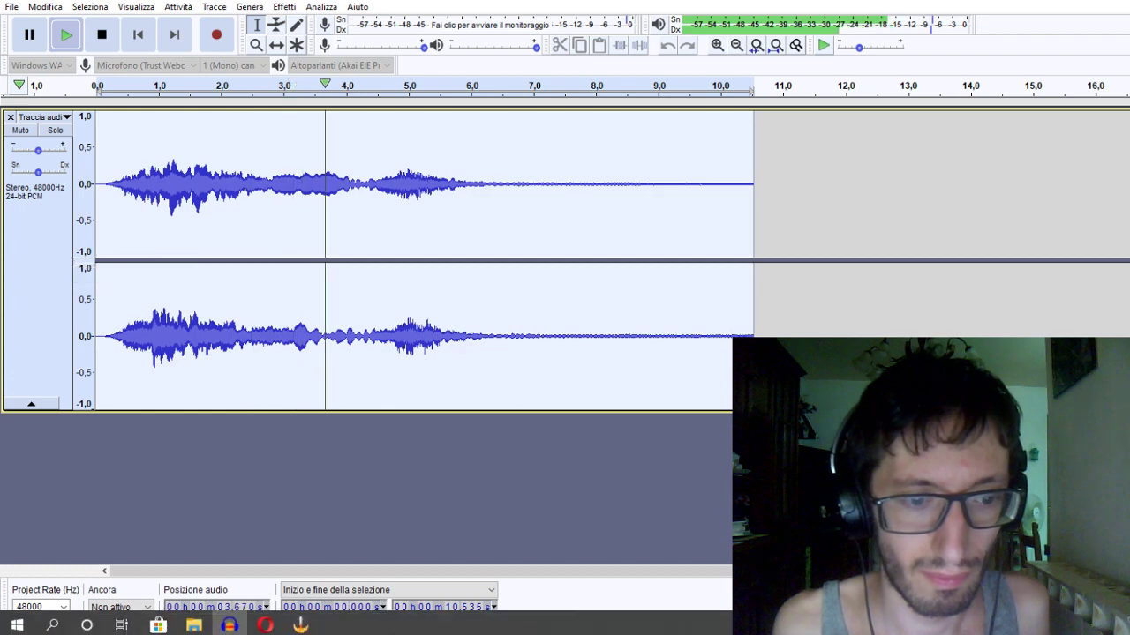
left_click(305, 623)
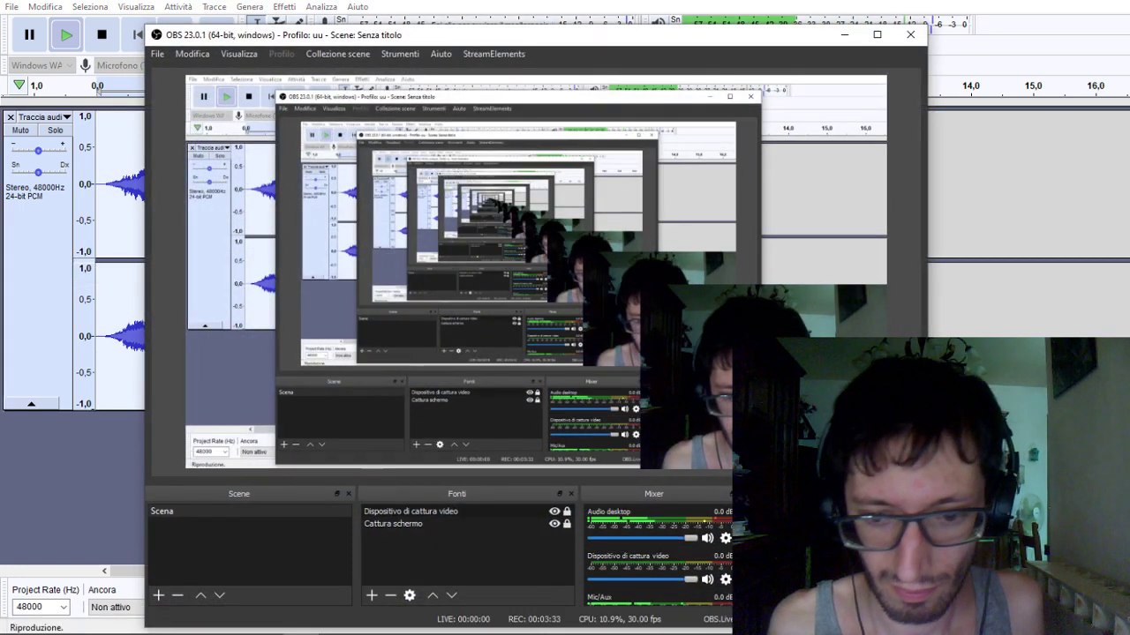
key("alt+Tab")
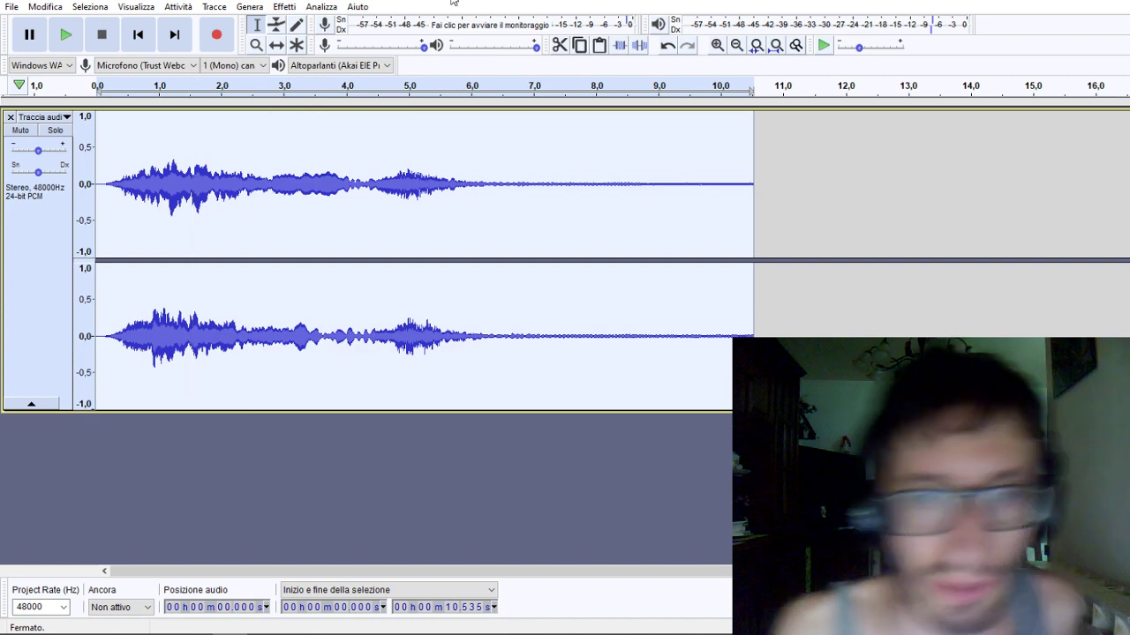
left_click(749, 177)
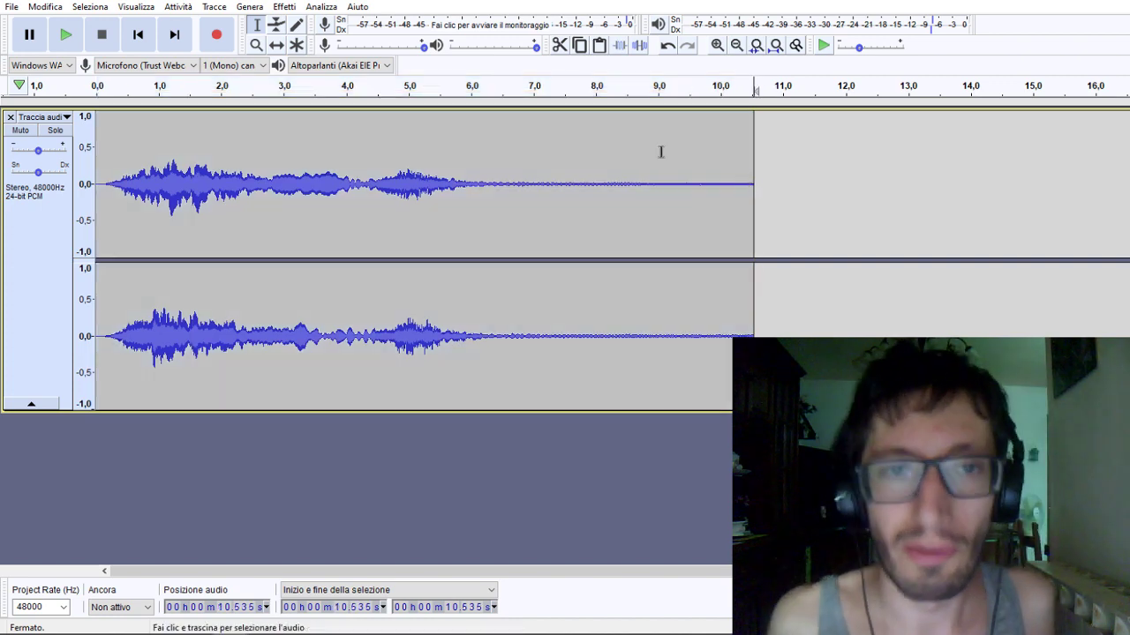
Record a new sound after the end of the existing clip and cut the whole recording out of the stereo track.
left_click(215, 36)
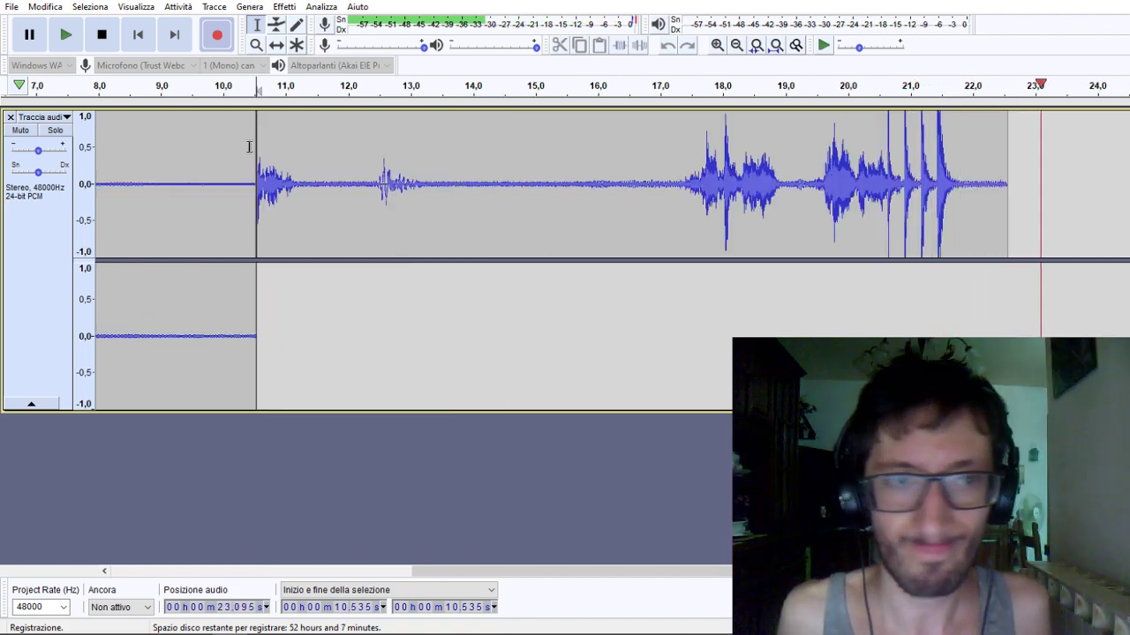
left_click(101, 34)
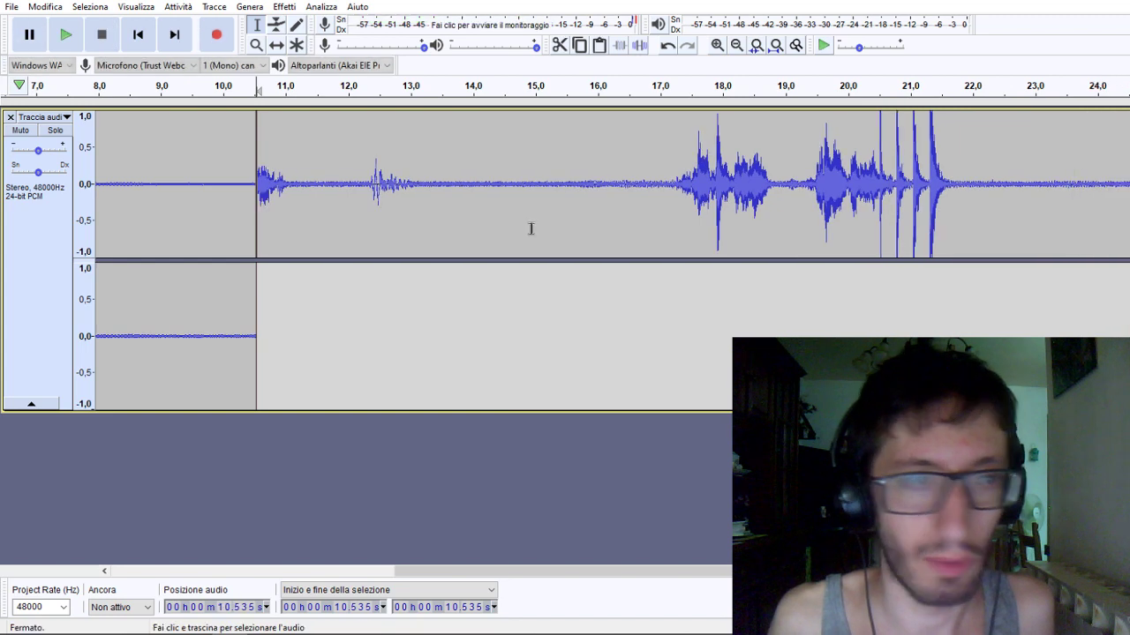
left_click(283, 196)
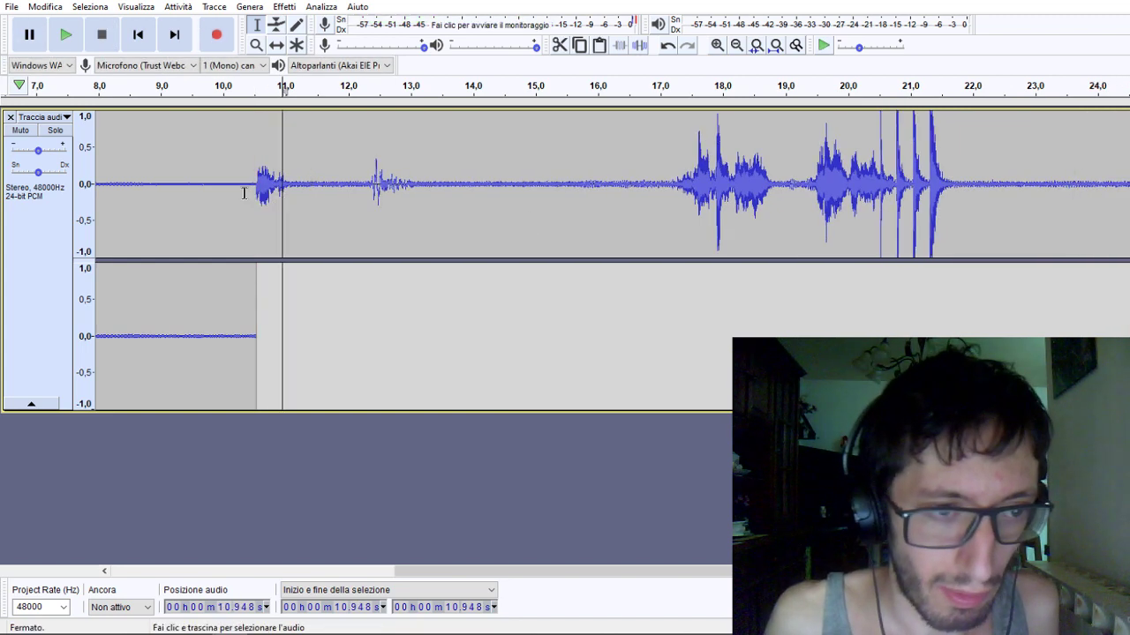
left_click_drag(257, 194, 1126, 132)
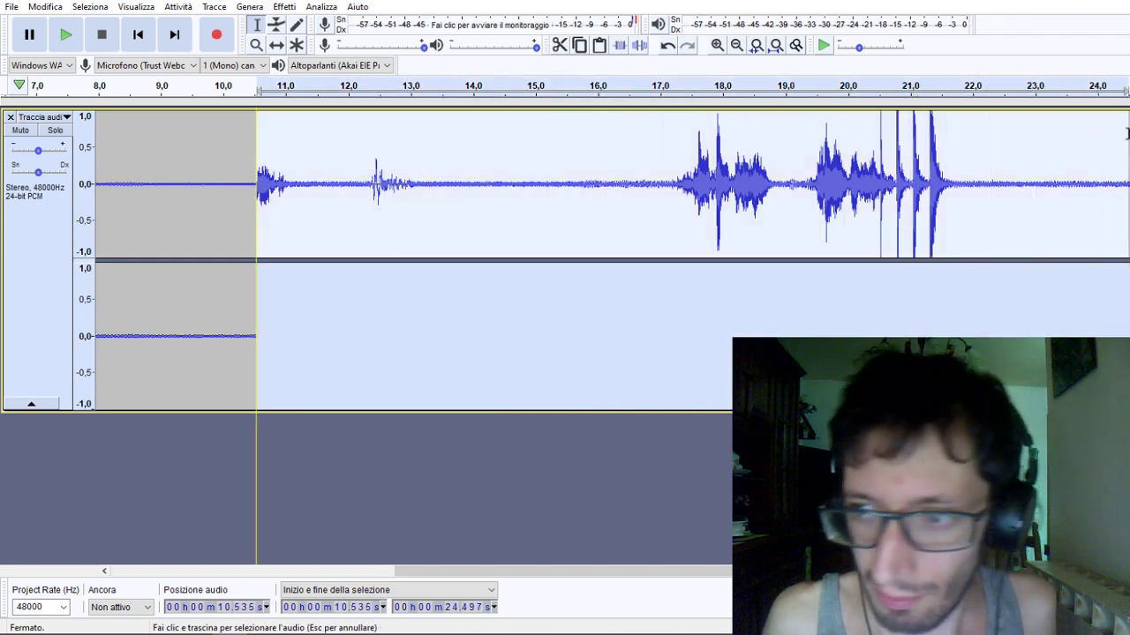
left_click(559, 46)
Add a new stereo track and paste the cut recording into it at 10.535 seconds.
left_click(213, 7)
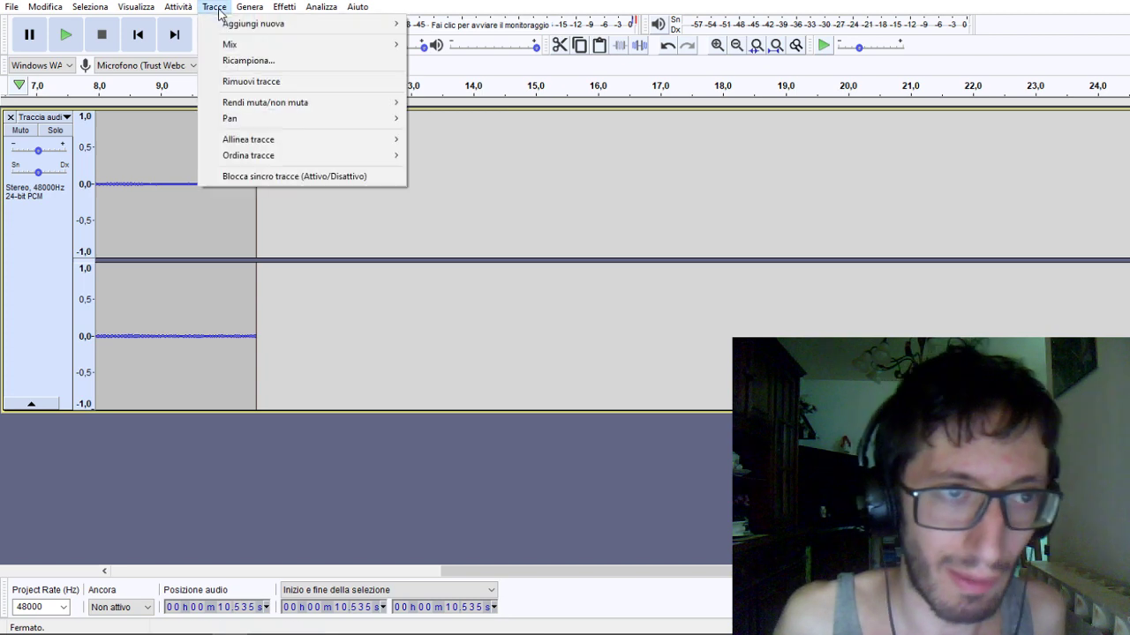
mouse_move(232, 27)
left_click(457, 39)
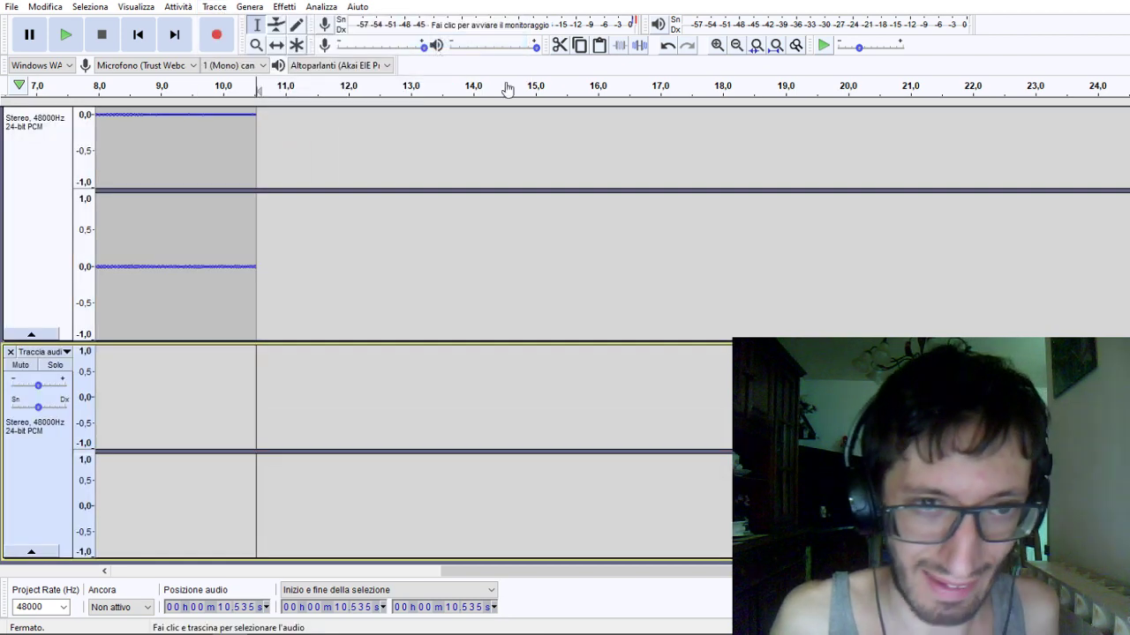
left_click(599, 46)
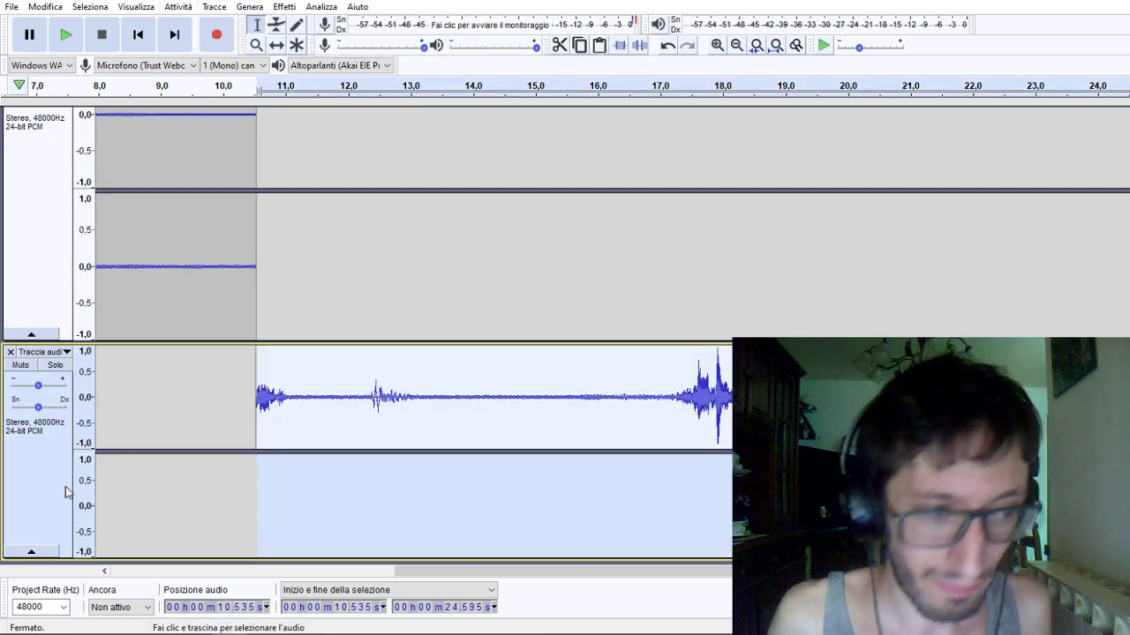
Split the new stereo track into separate channel tracks and centre the pan of the left-channel track holding the recording.
scroll(43, 477, "down", 1)
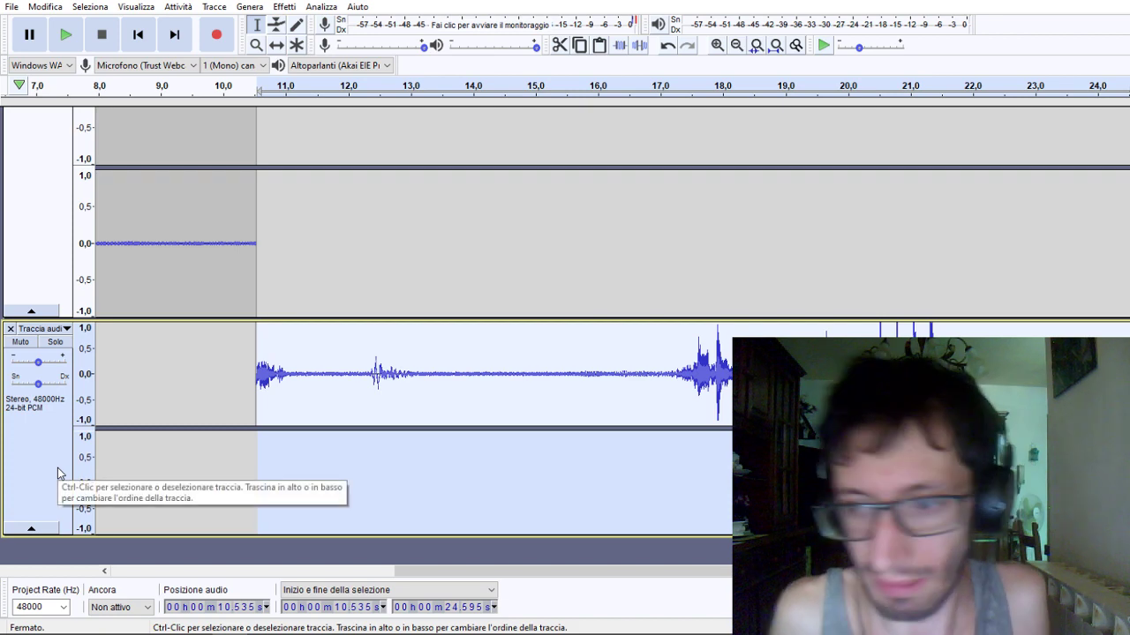
left_click(43, 328)
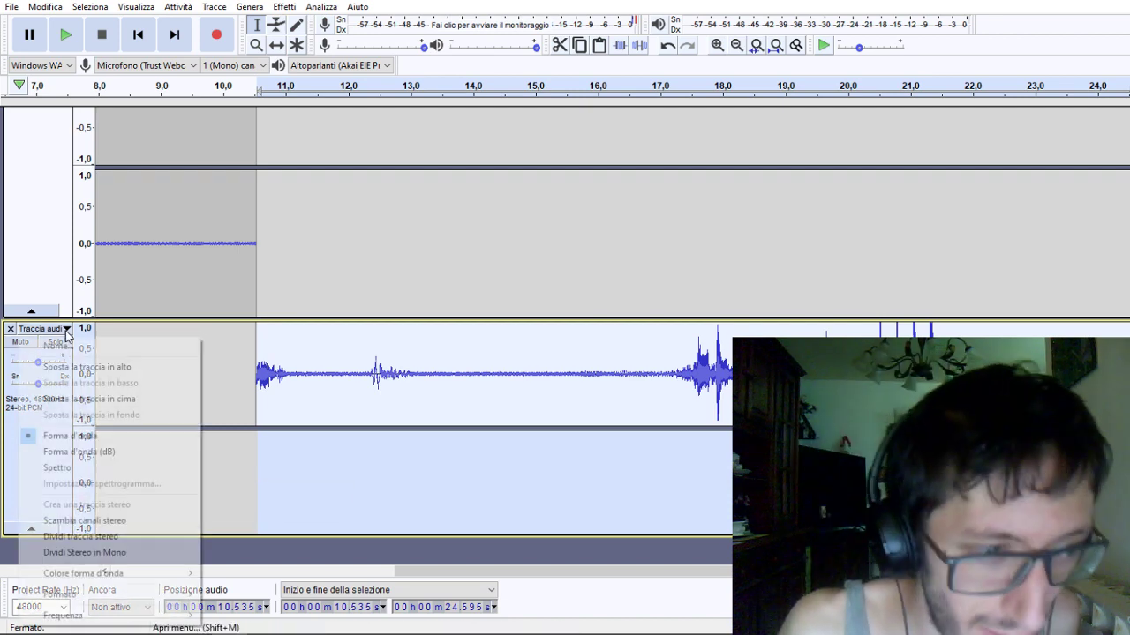
left_click(111, 537)
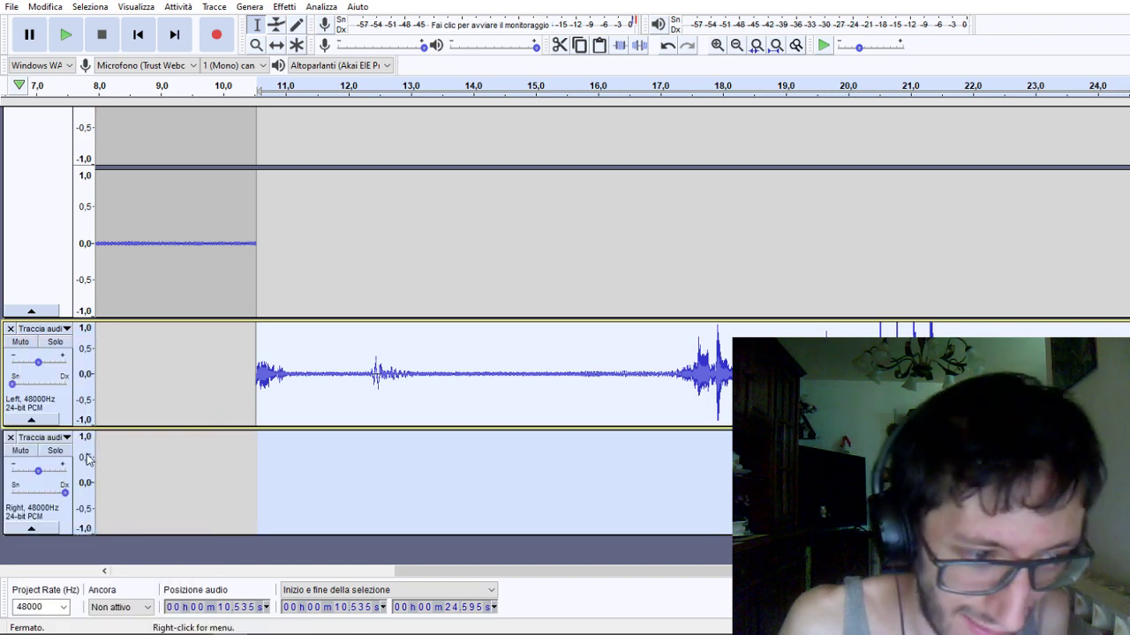
left_click(306, 366)
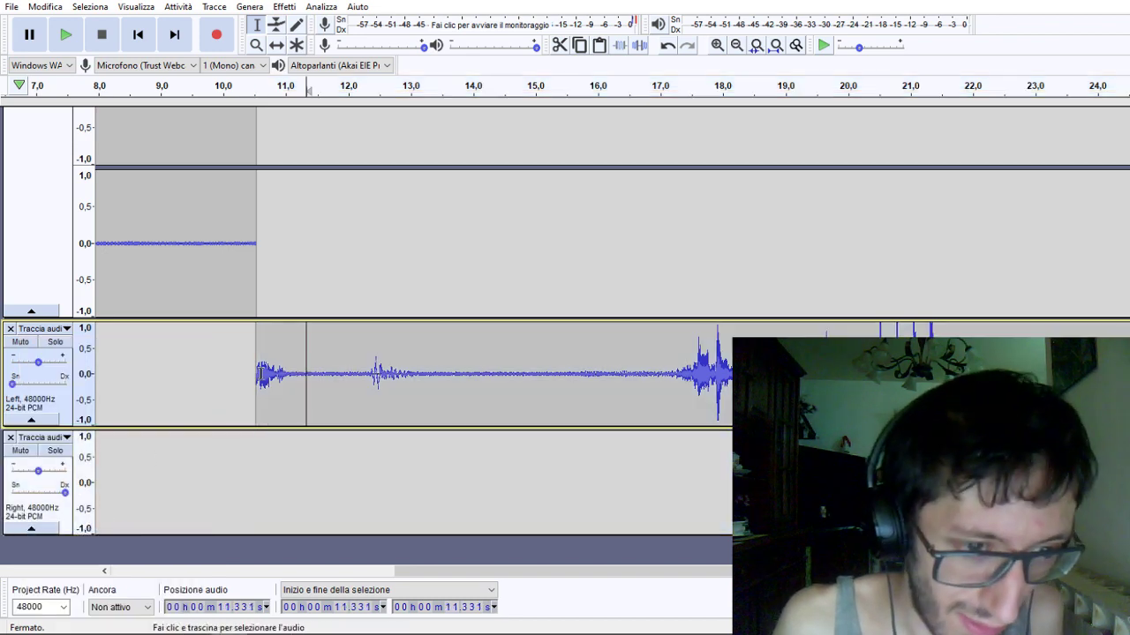
left_click(74, 415)
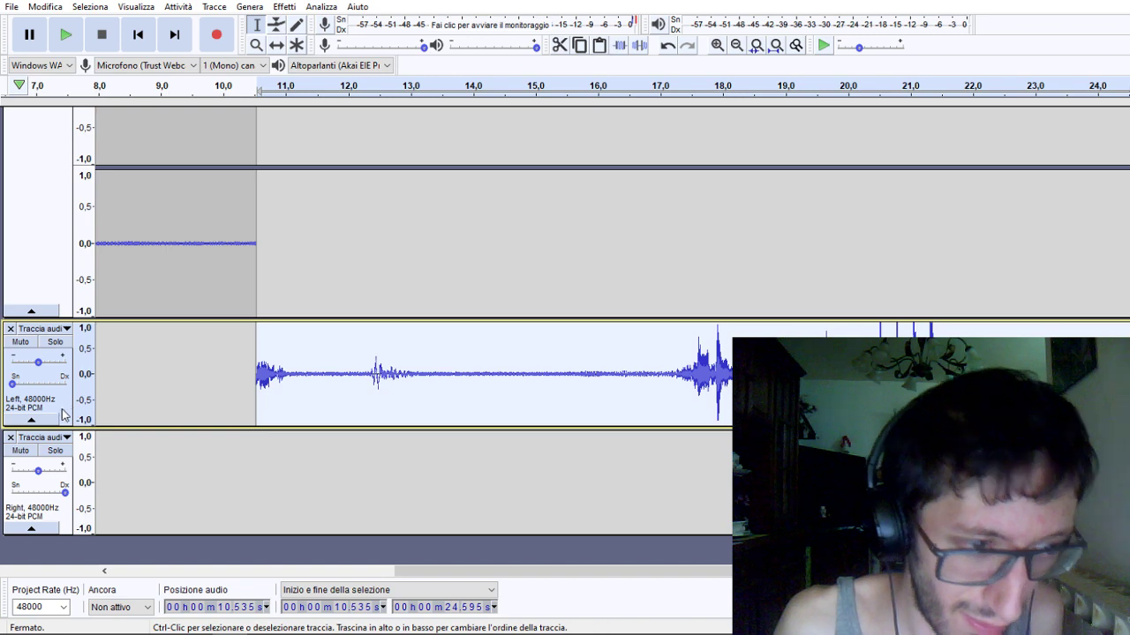
left_click(27, 390)
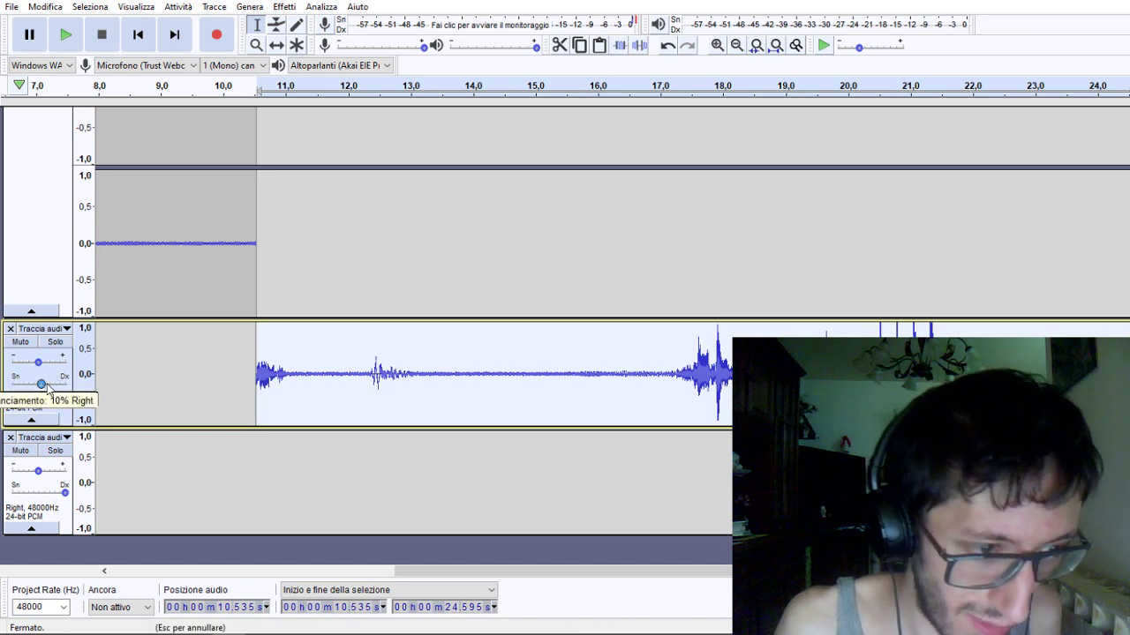
left_click_drag(44, 388, 39, 385)
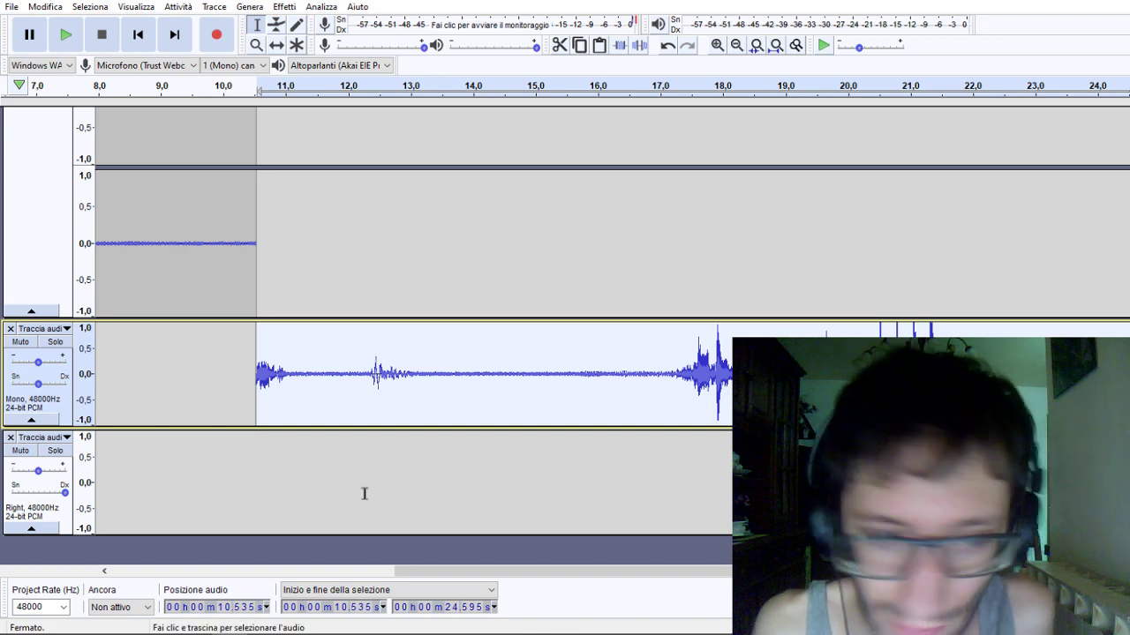
Paste the recording into the empty right-channel track at 10.535 seconds and join both tracks into one stereo track.
left_click(254, 485)
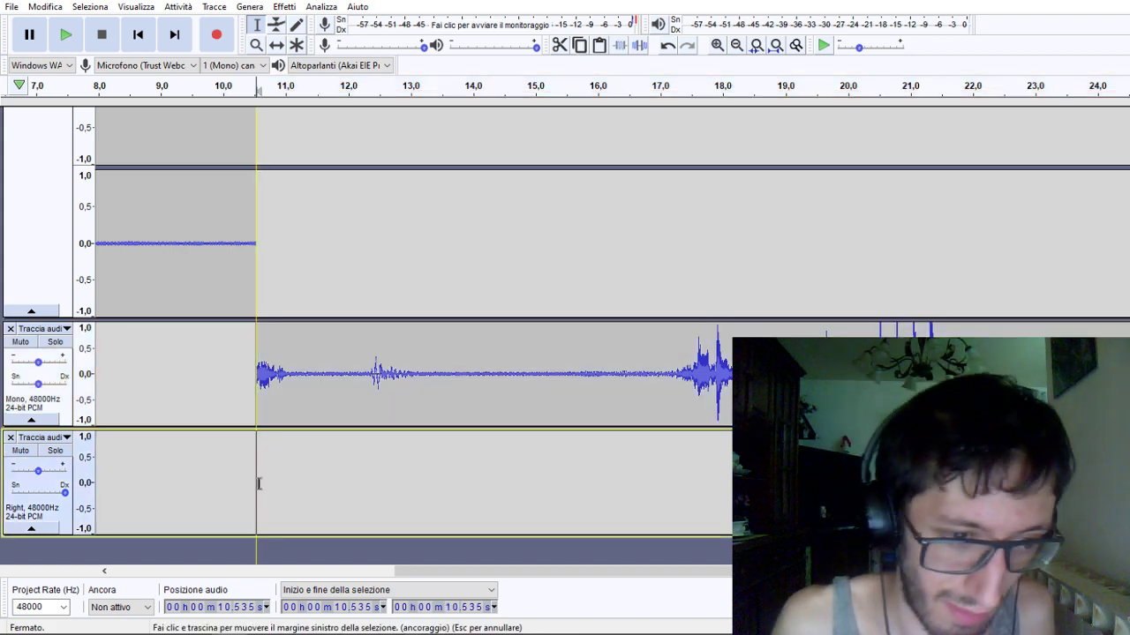
left_click(598, 47)
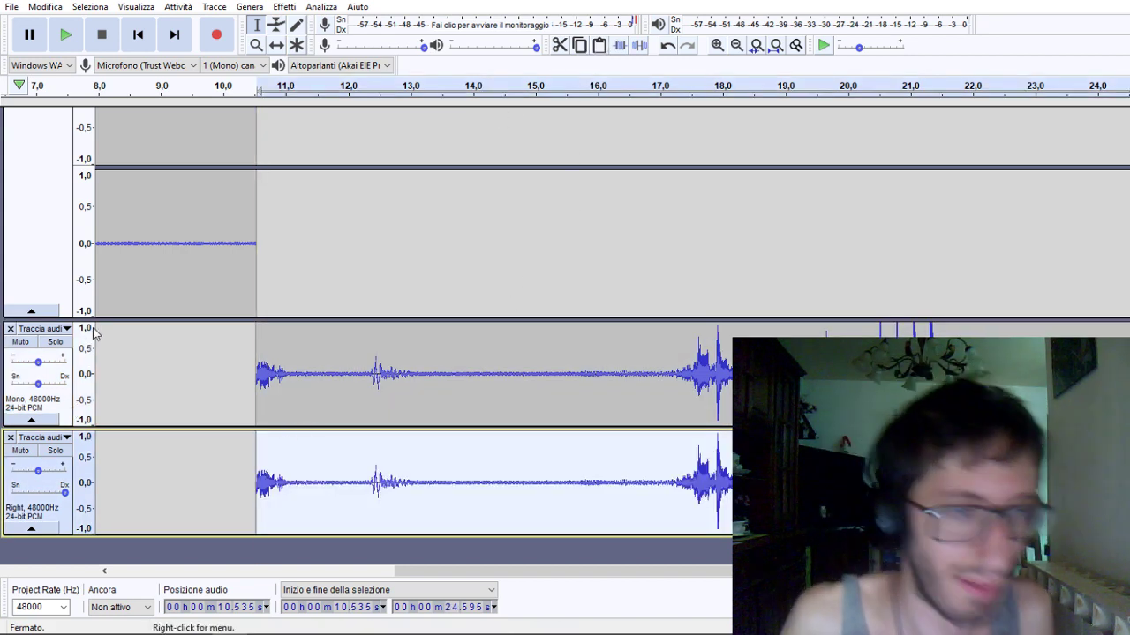
left_click(63, 330)
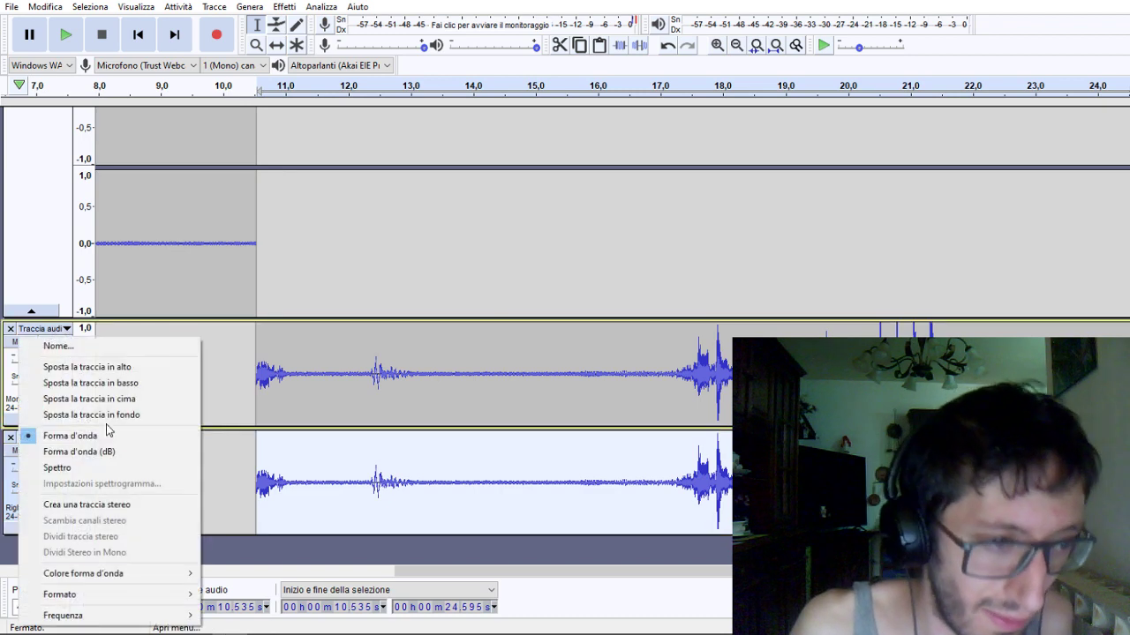
left_click(88, 504)
left_click(49, 463)
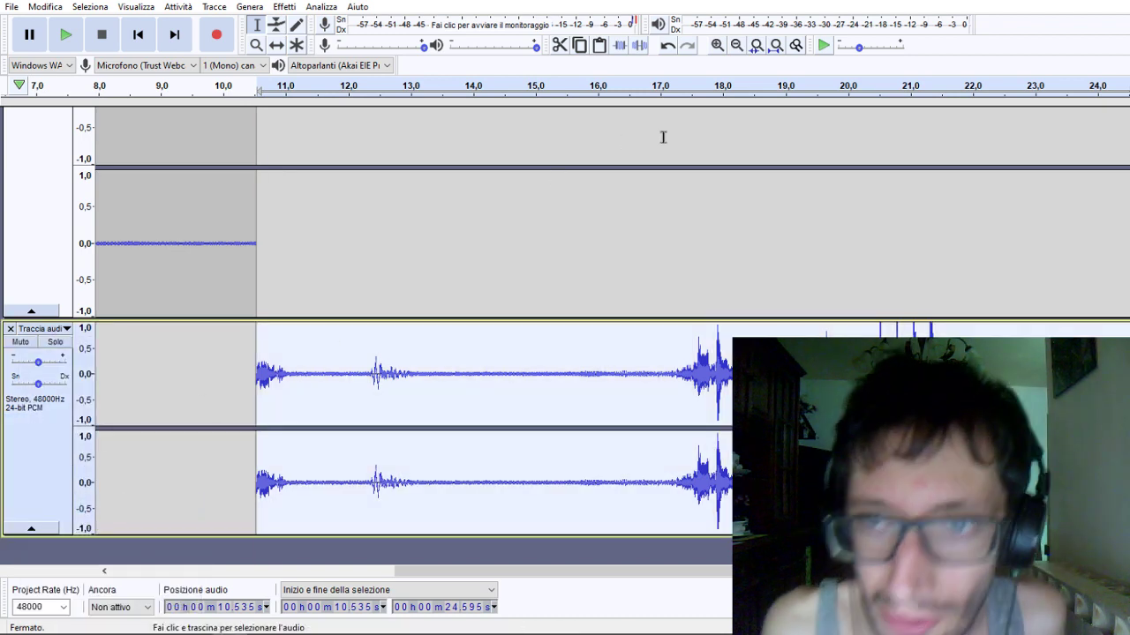
Shift the new stereo clip earlier in time so it starts at about 3.39 seconds.
left_click(773, 48)
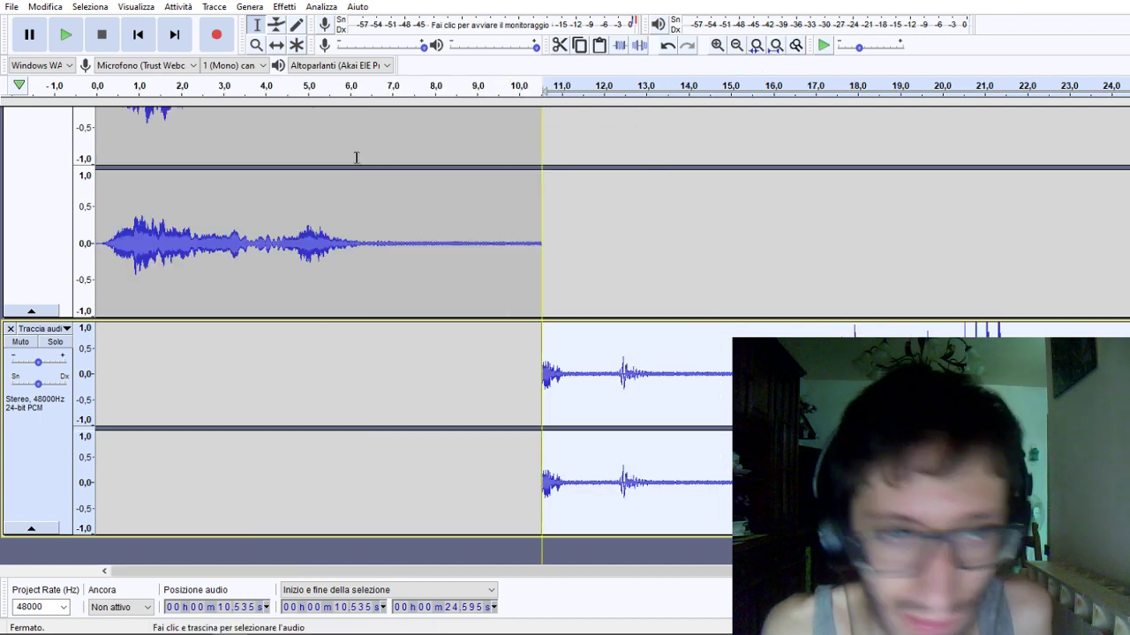
left_click(276, 45)
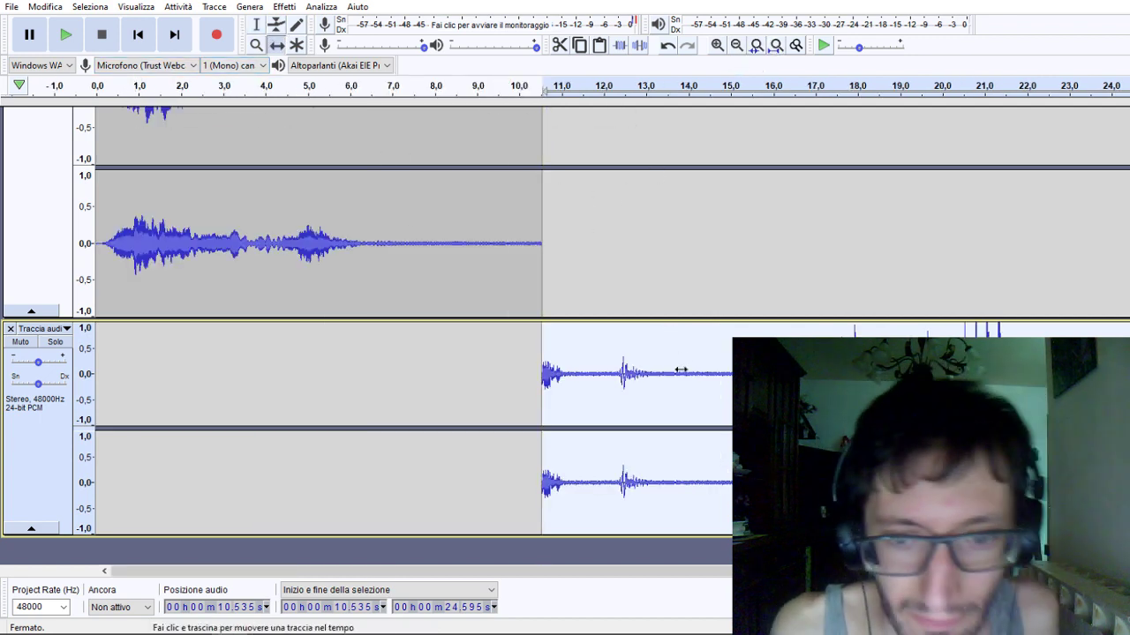
left_click_drag(680, 369, 378, 346)
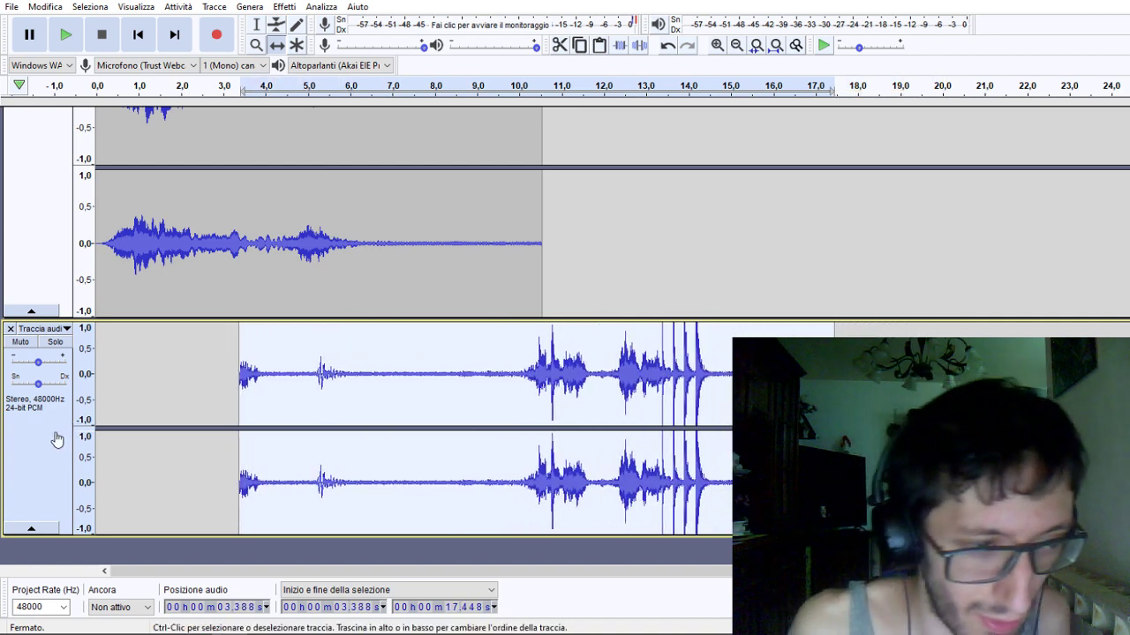
Reverse the new stereo clip (Rovescia) and apply the reverb effect (Riverbero) with the factory preset Cattedrale.
left_click(287, 8)
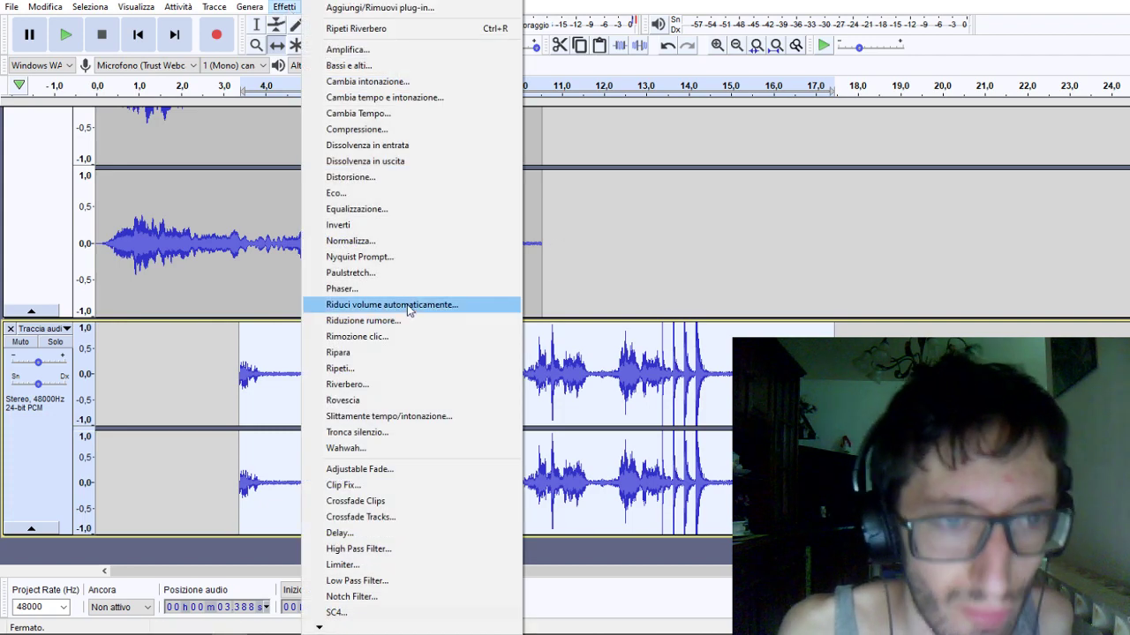
left_click(383, 402)
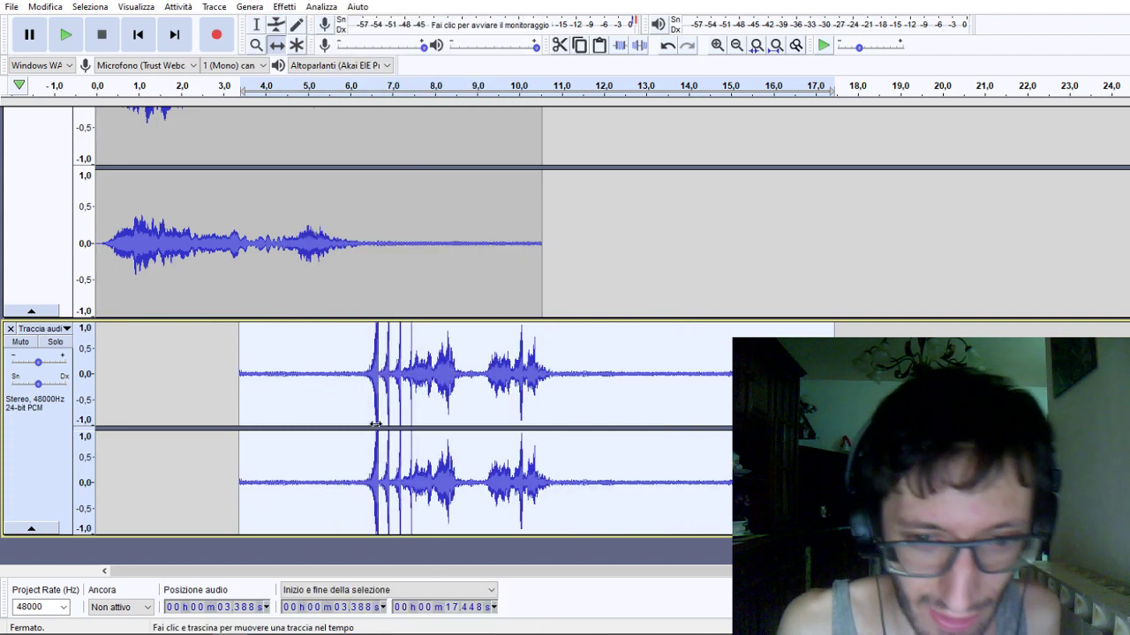
left_click(284, 7)
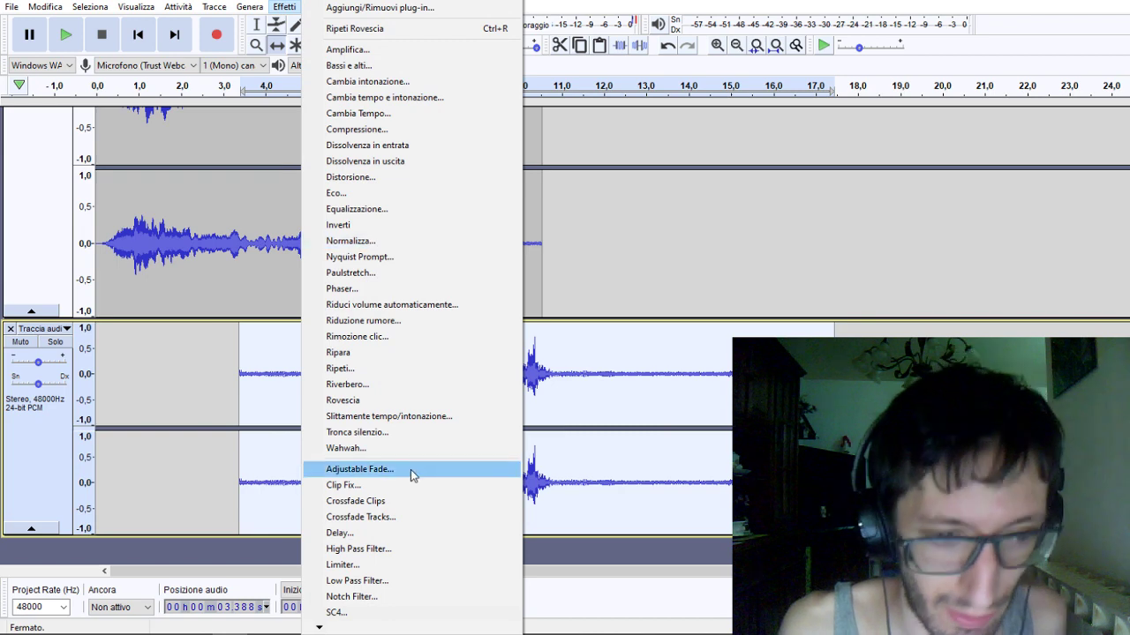
left_click(407, 386)
left_click(449, 437)
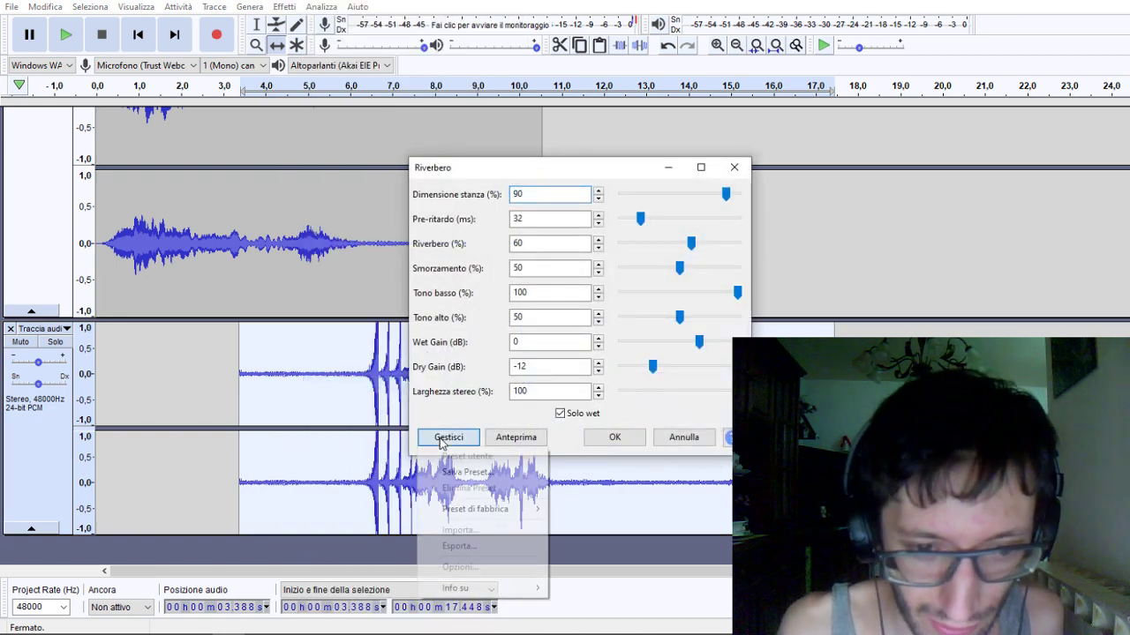
mouse_move(481, 510)
left_click(588, 509)
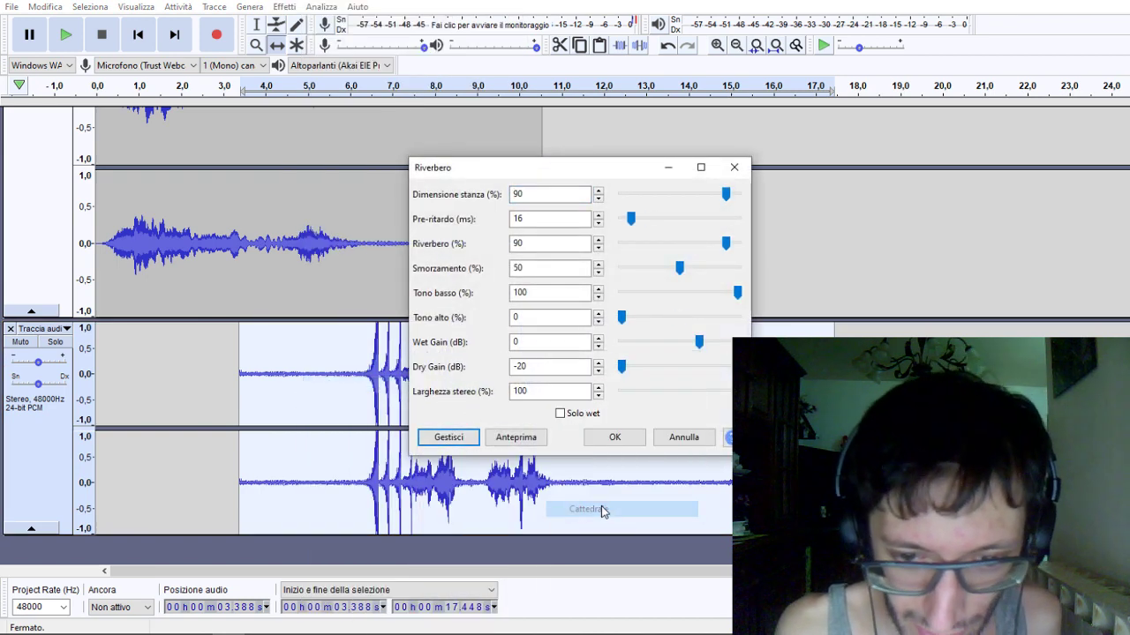
left_click(616, 437)
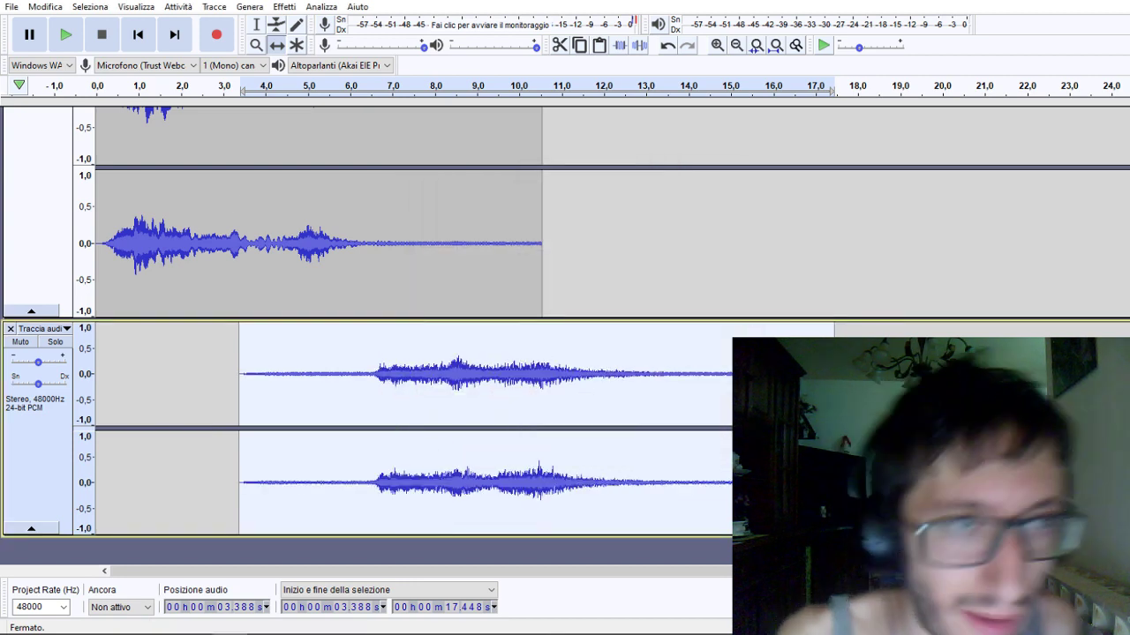
Reverse the reverberated clip again (Rovescia) and play it back with its track soloed.
left_click(284, 6)
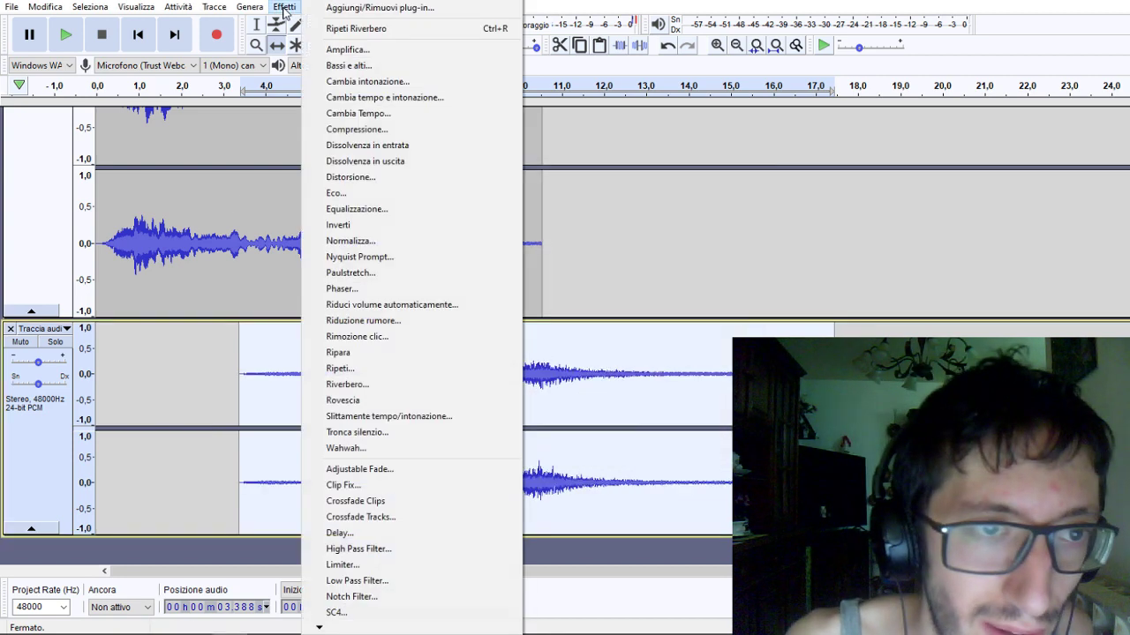
left_click(369, 401)
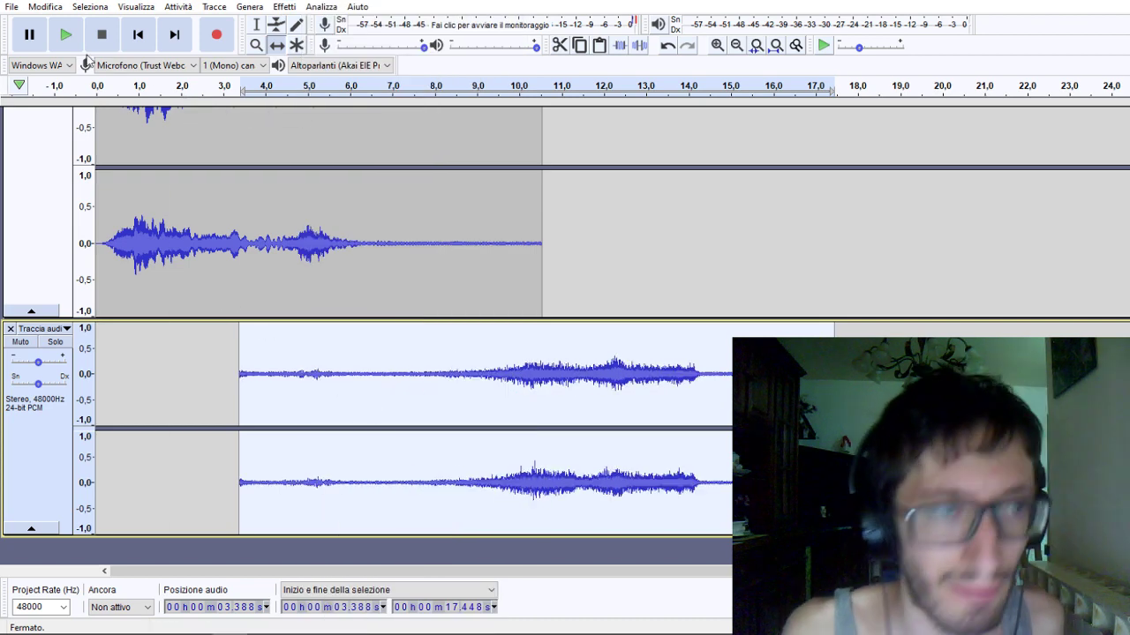
left_click(55, 341)
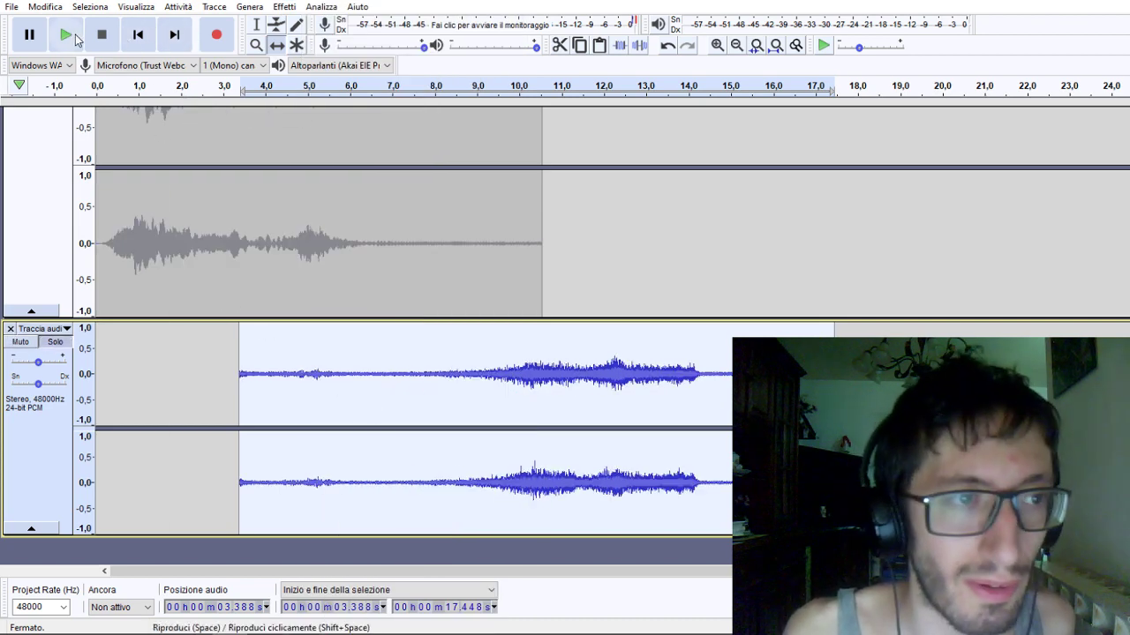
left_click(74, 36)
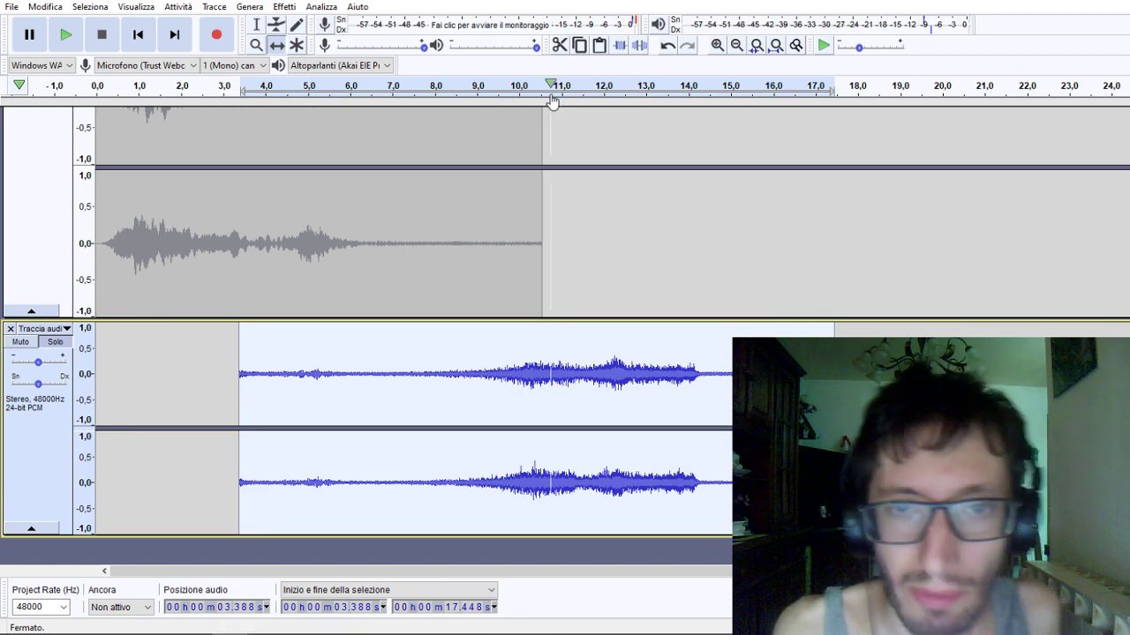
Add another stereo track and paste a copy of the reverse-reverb clip into it at 3.388 seconds.
left_click(214, 7)
mouse_move(239, 24)
left_click(459, 38)
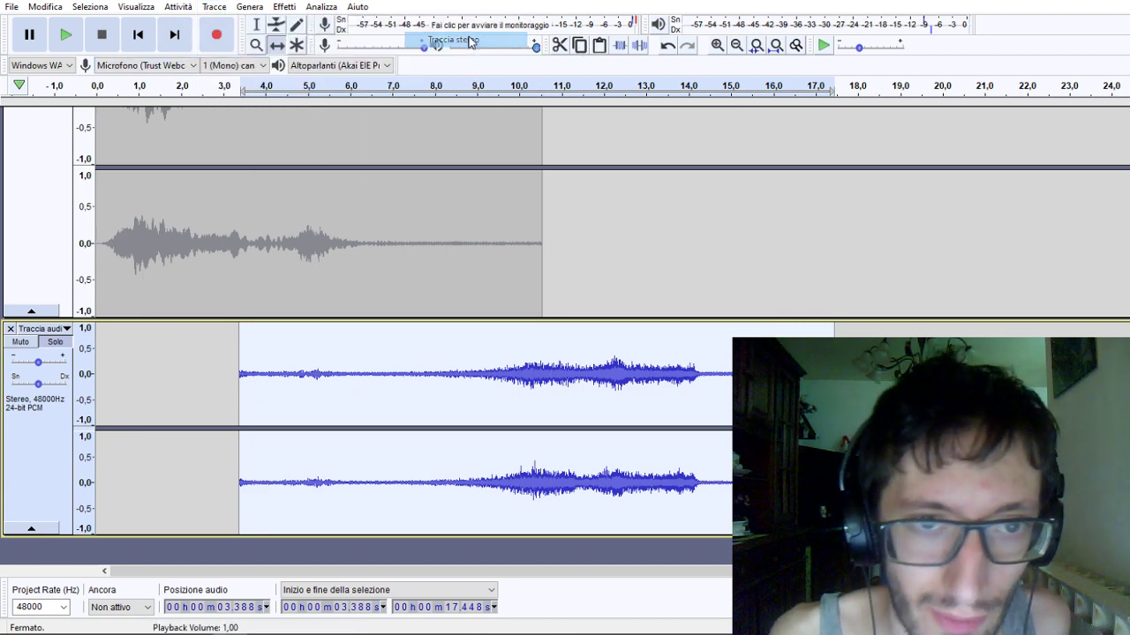
key("ctrl+v")
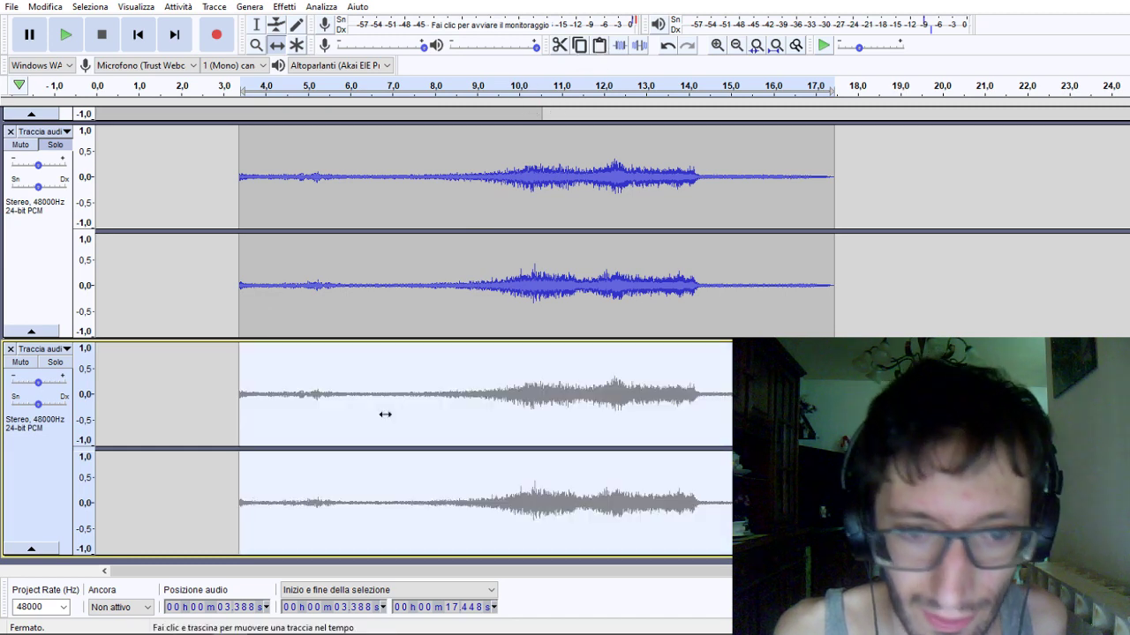
Change the sample rate of the duplicated reverse-reverb track to 22050 Hz.
left_click(66, 350)
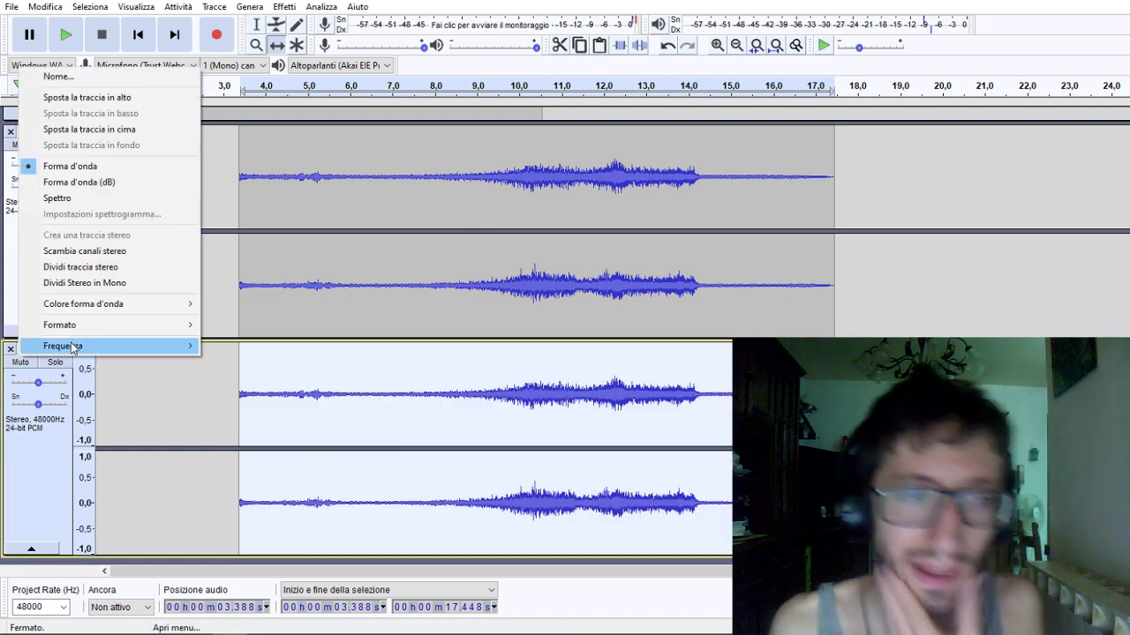
mouse_move(73, 348)
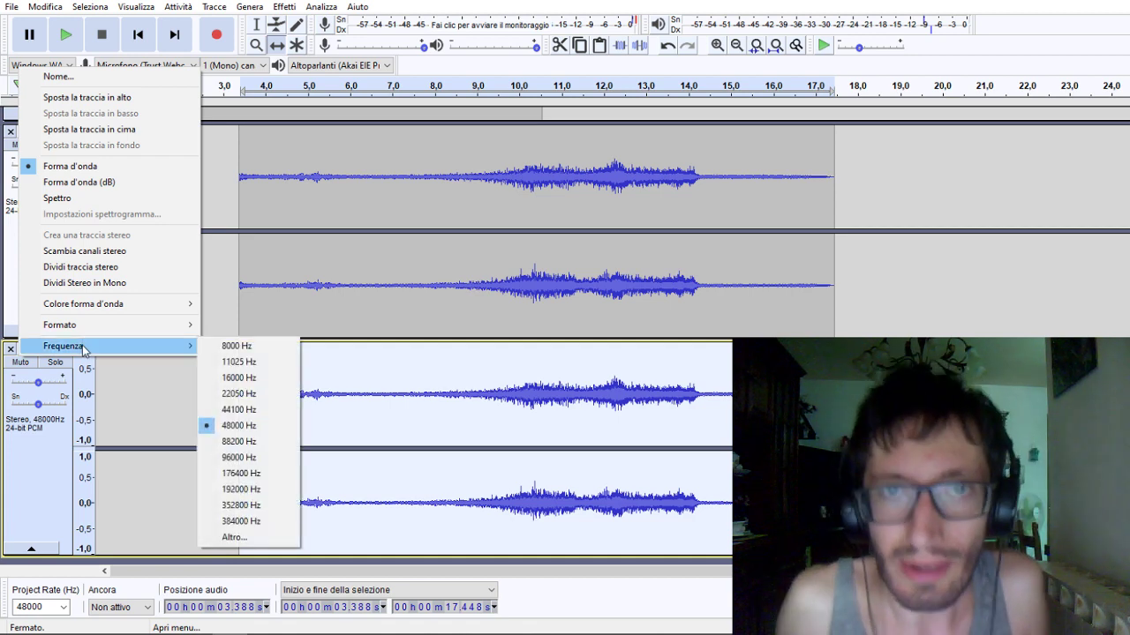
left_click(214, 396)
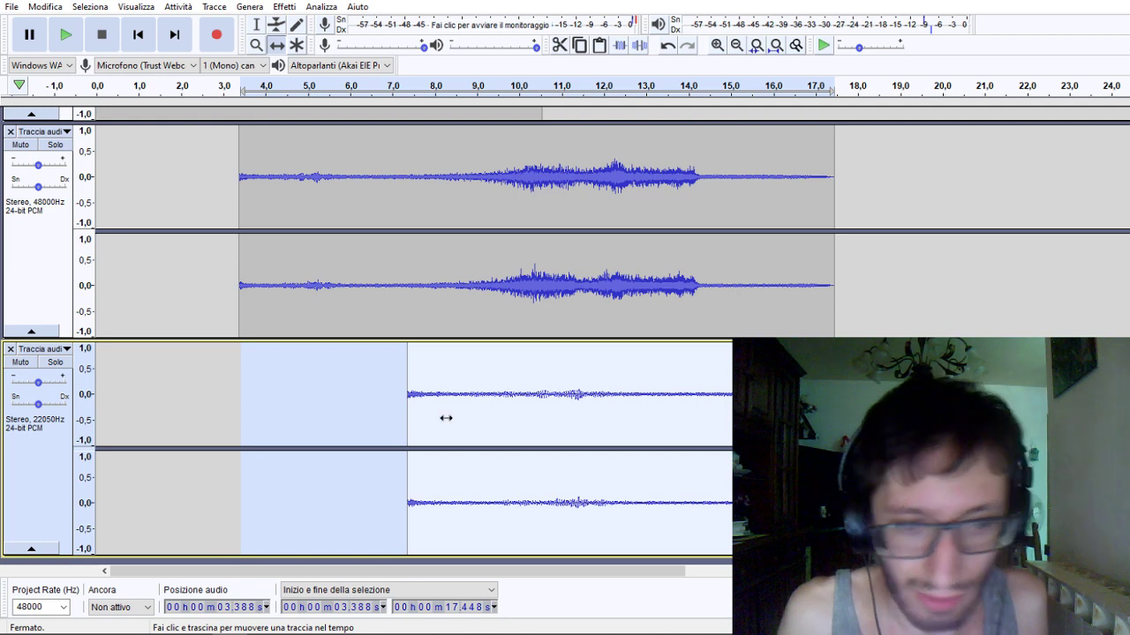
Shift the 22050 Hz clip to start at about 12.06 seconds and delete its quiet opening section.
left_click(39, 473)
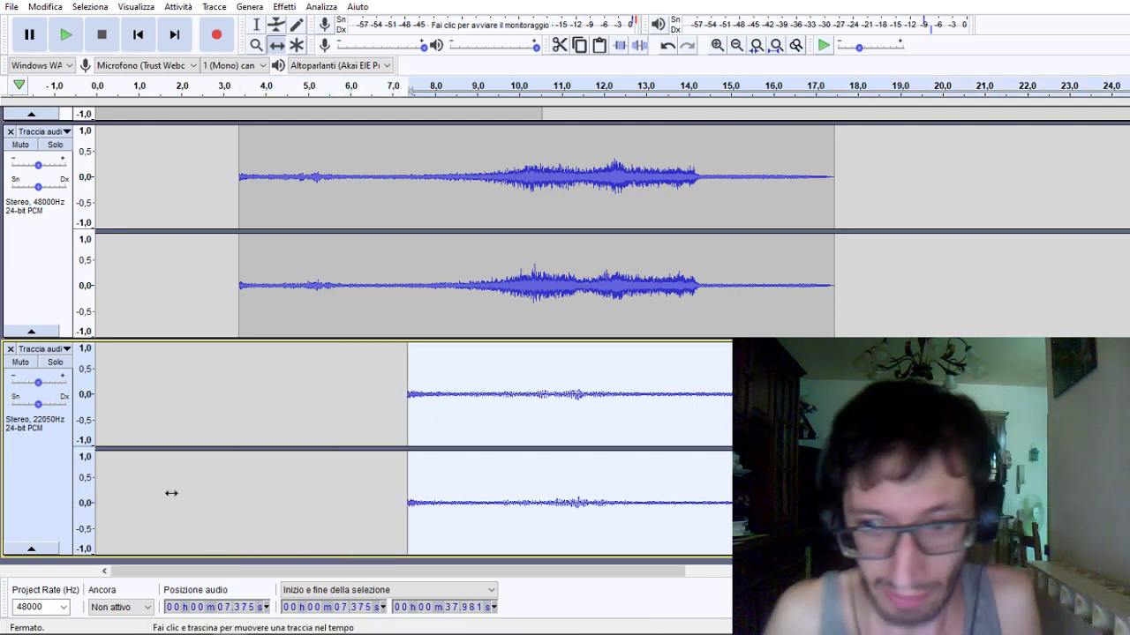
left_click(775, 45)
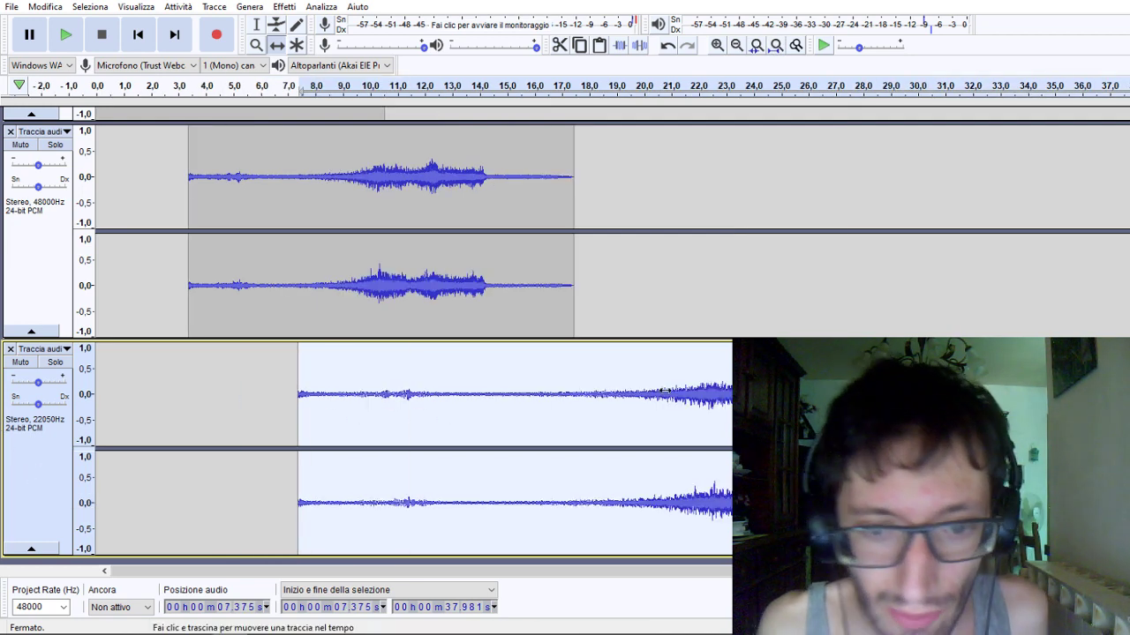
mouse_move(663, 389)
left_mouse_down()
mouse_move(704, 371)
mouse_move(608, 398)
mouse_move(647, 395)
left_mouse_up()
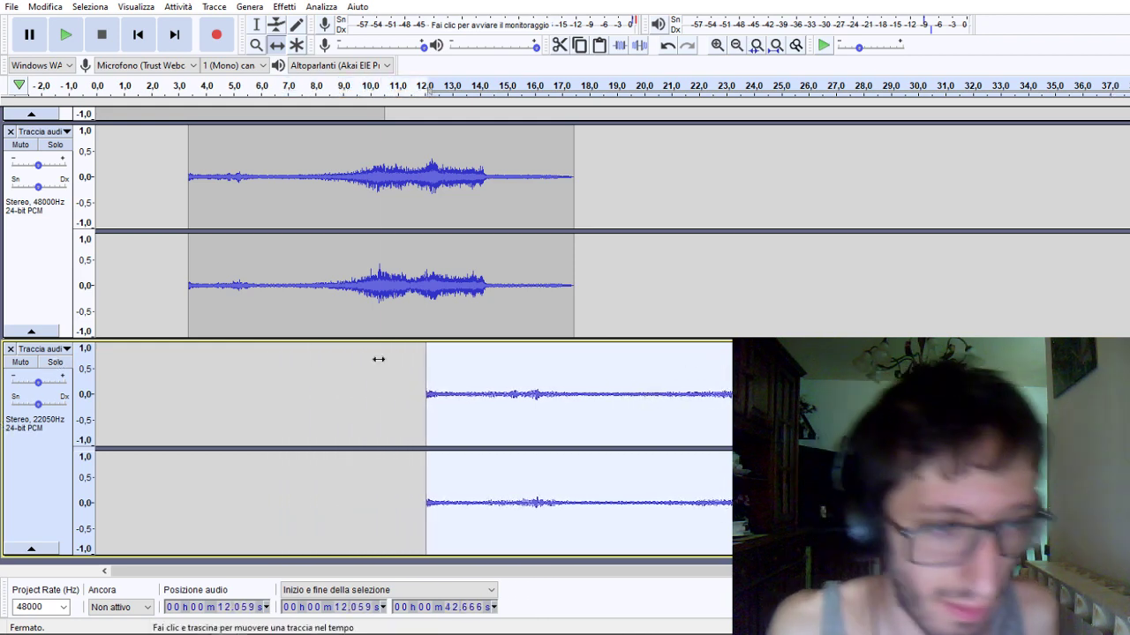
left_click(255, 26)
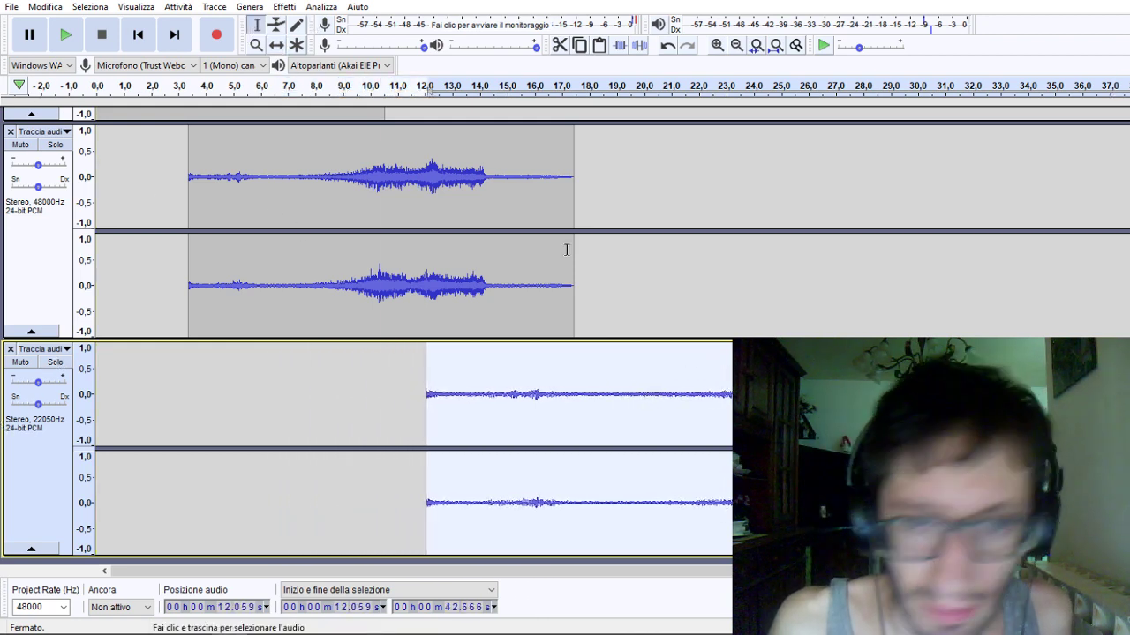
left_click_drag(732, 372, 422, 381)
left_click(411, 391)
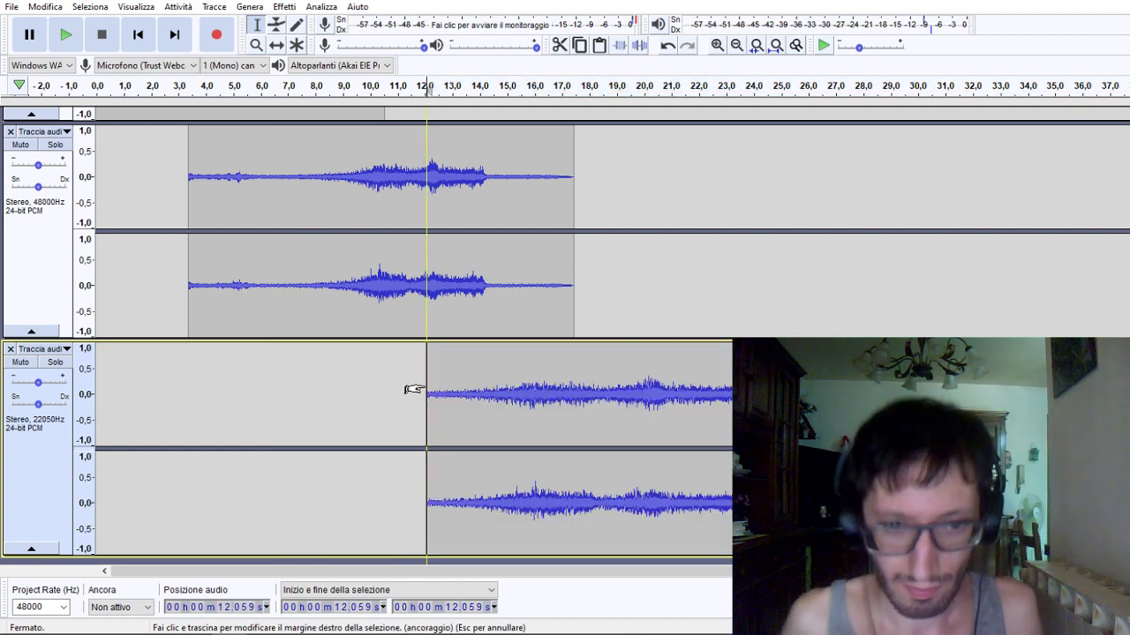
Move the trimmed 22050 Hz clip to start at about 13.91 seconds and fade in its opening (Dissolvenza in entrata) up to about 15.67 seconds.
left_click(276, 45)
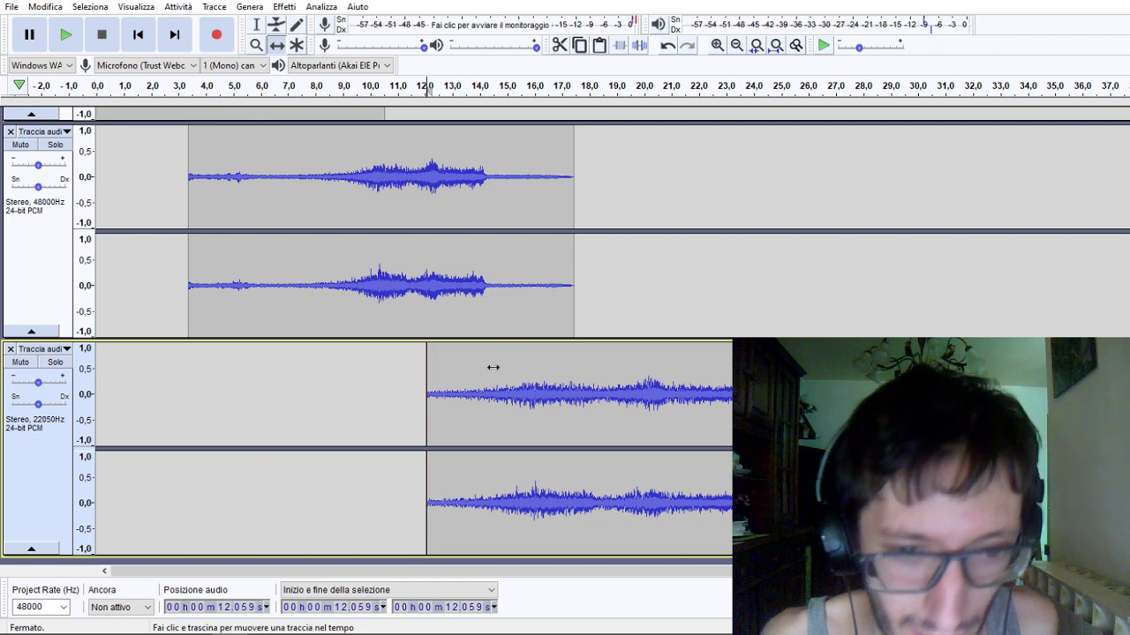
left_click_drag(492, 367, 474, 394)
left_click(256, 25)
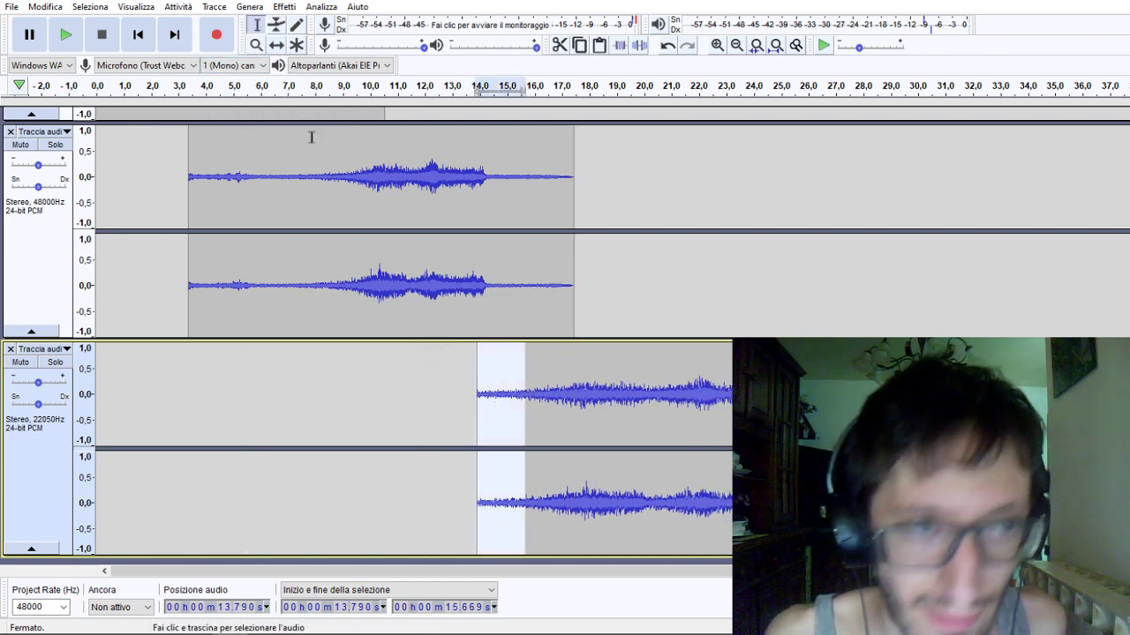
left_click(273, 7)
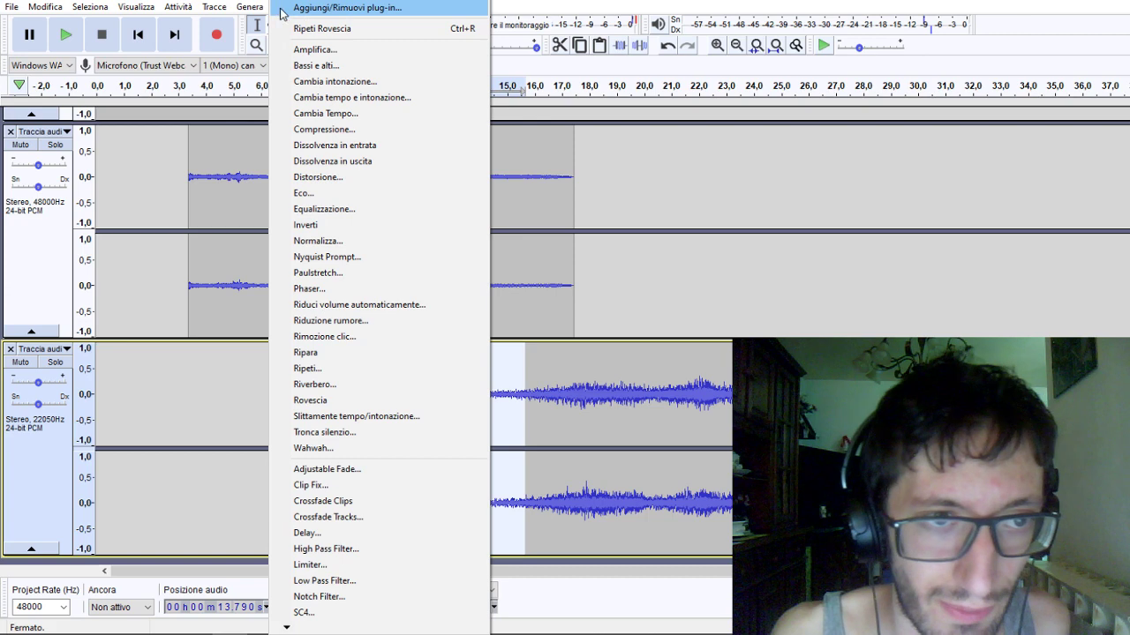
left_click(388, 146)
left_click(21, 461)
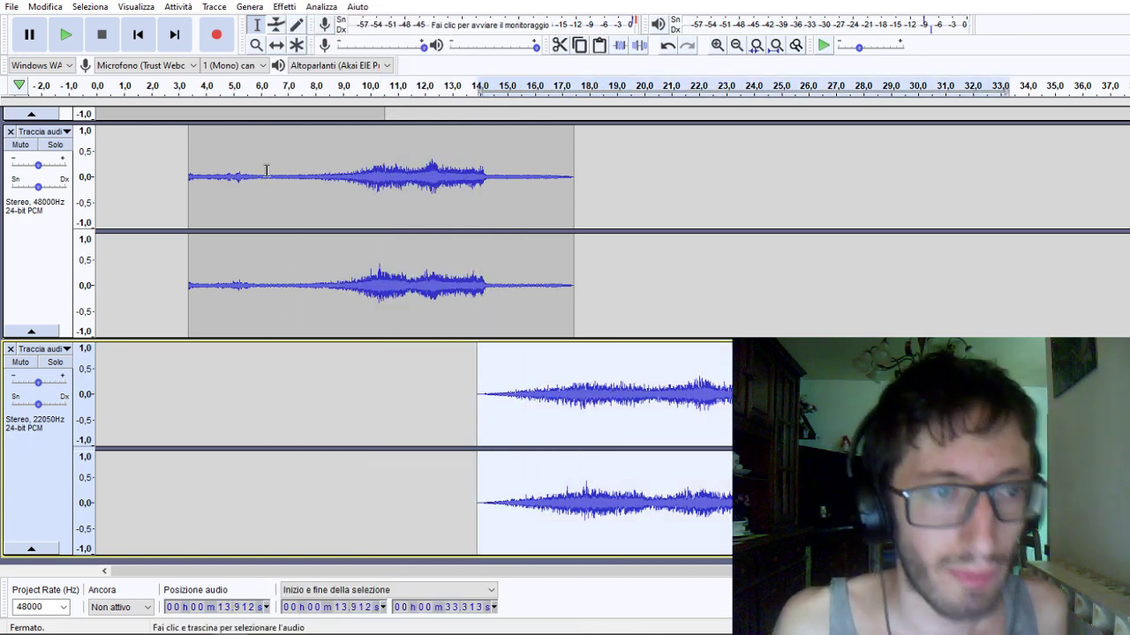
Apply a fade-in (Dissolvenza in entrata) to the 48000 Hz reverse-reverb clip from 3.388 to about 6.25 seconds.
left_click_drag(265, 171, 189, 169)
left_click(284, 7)
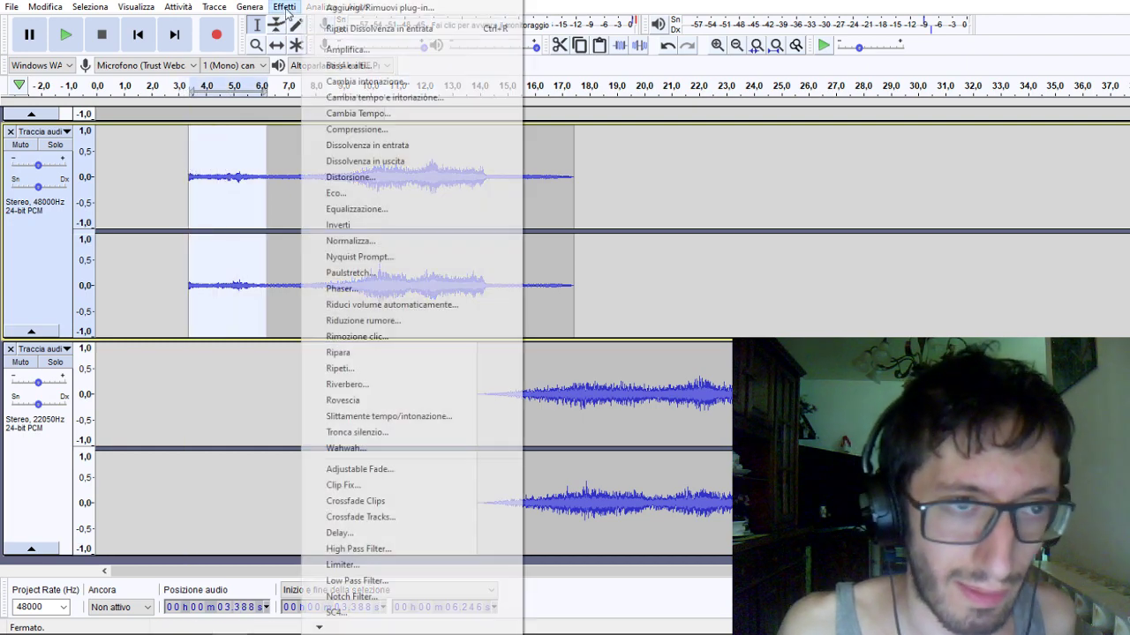
left_click(367, 145)
left_click(43, 227)
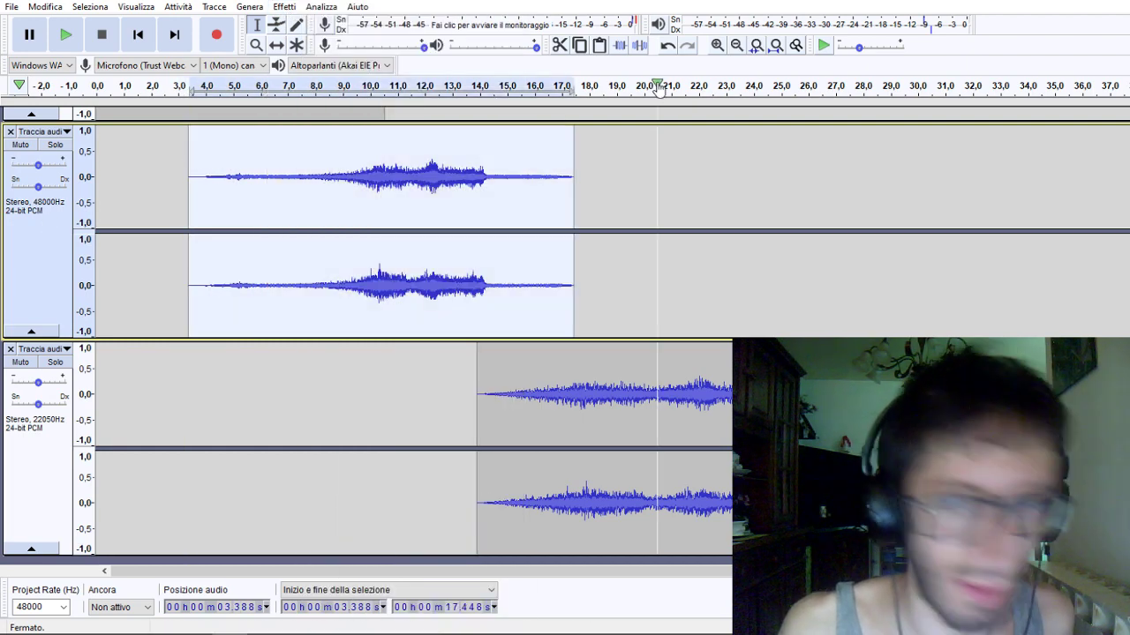
Play all the tracks together from the start of the project to hear the layered result, and stop playback.
left_click(777, 44)
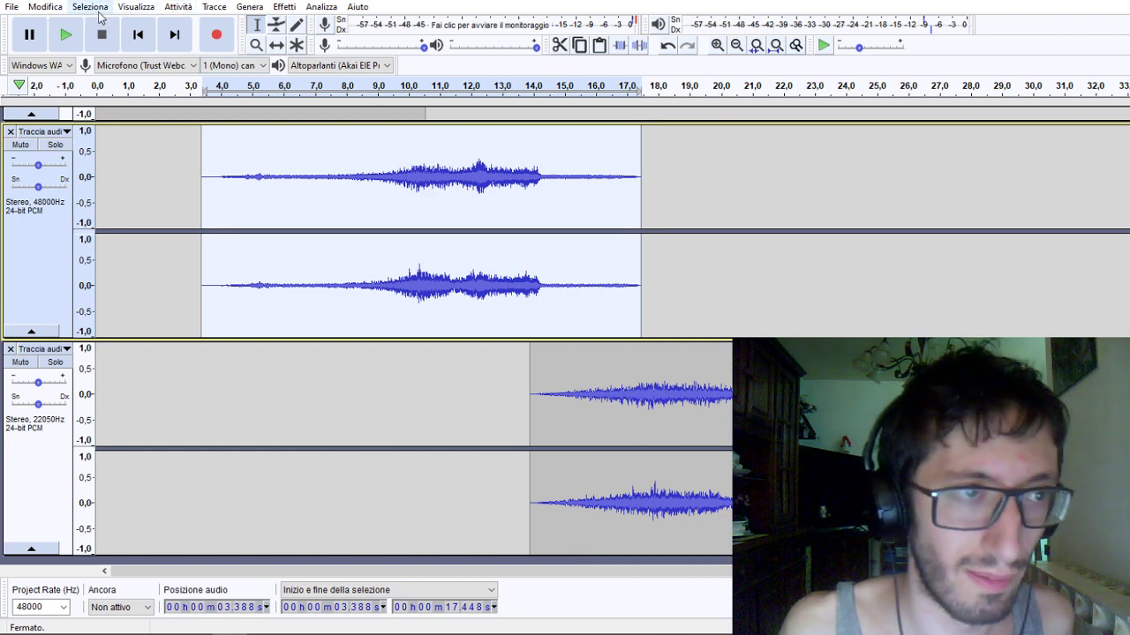
left_click(92, 7)
left_click(101, 22)
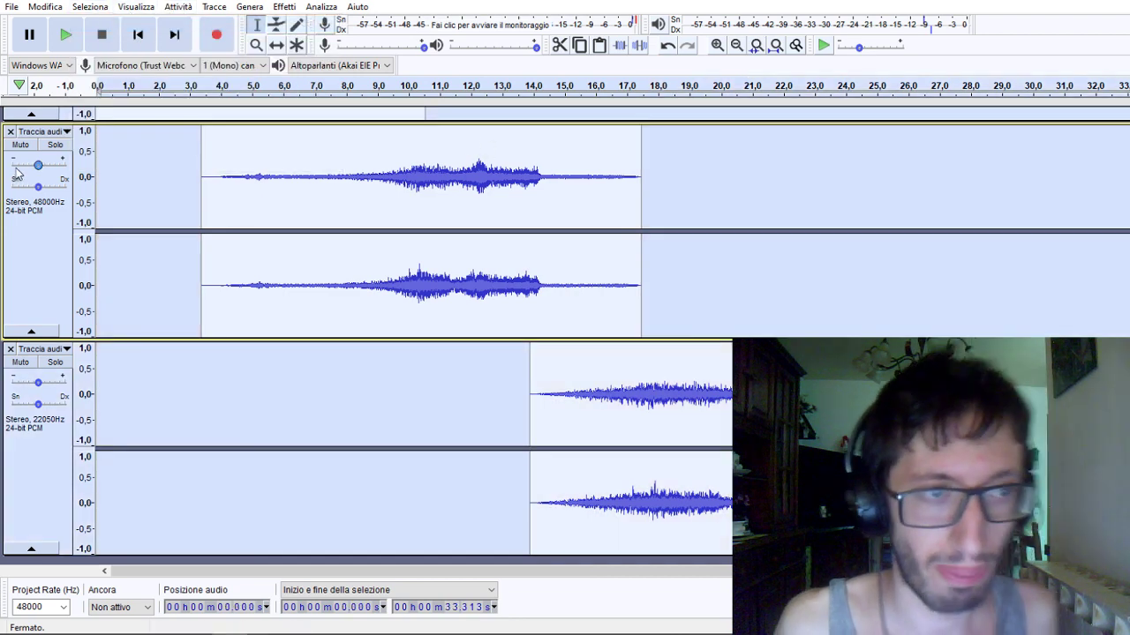
left_click(138, 34)
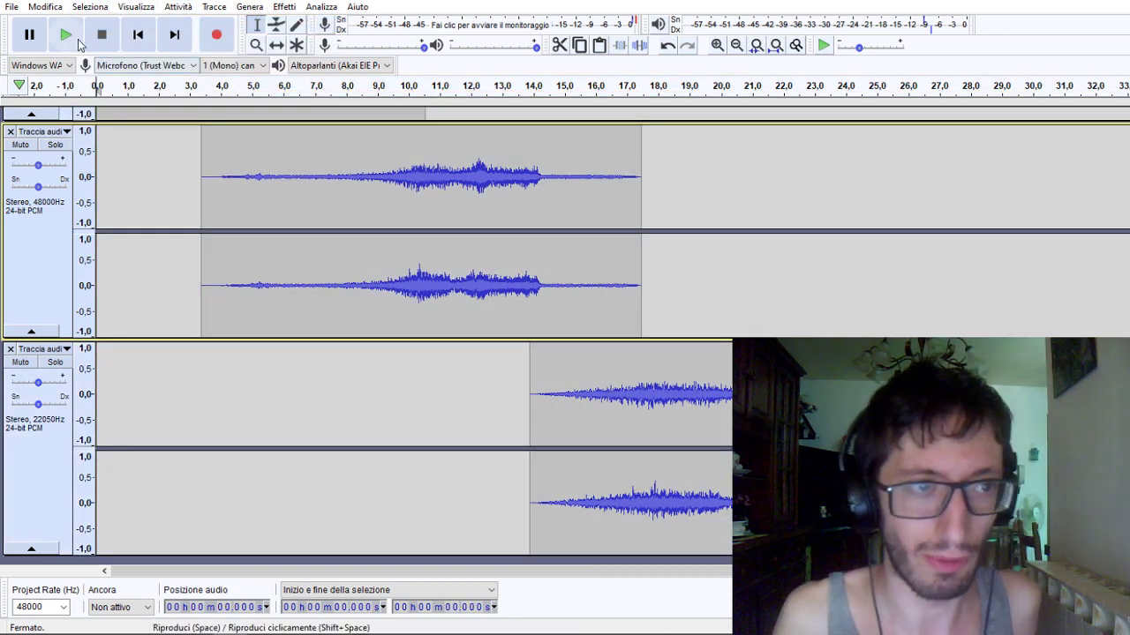
left_click(65, 35)
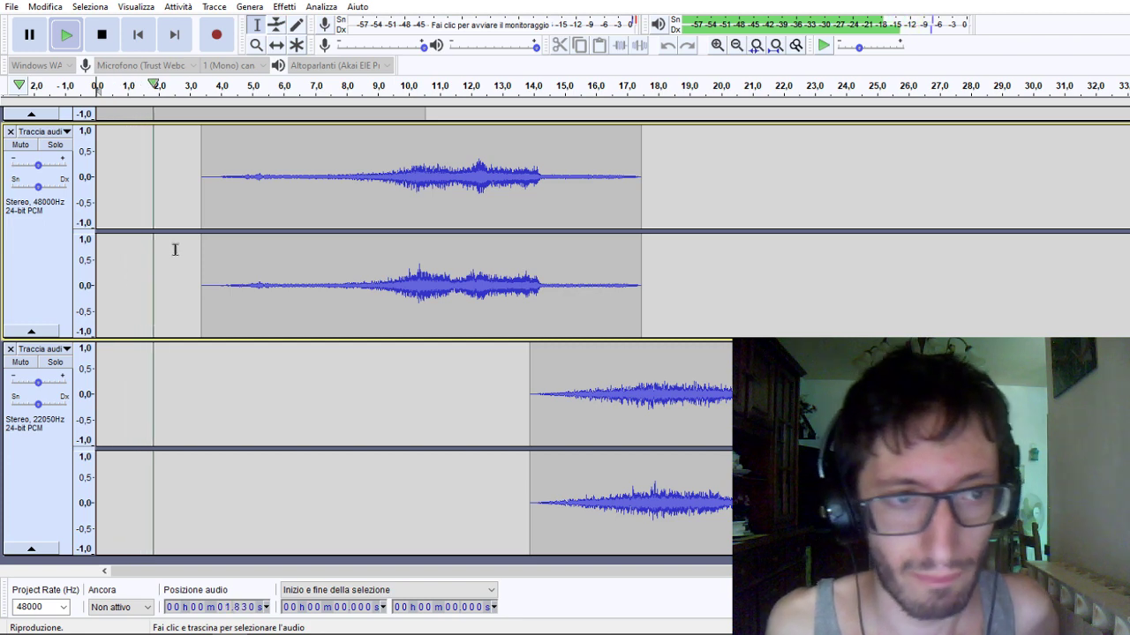
scroll(52, 291, "up", 3)
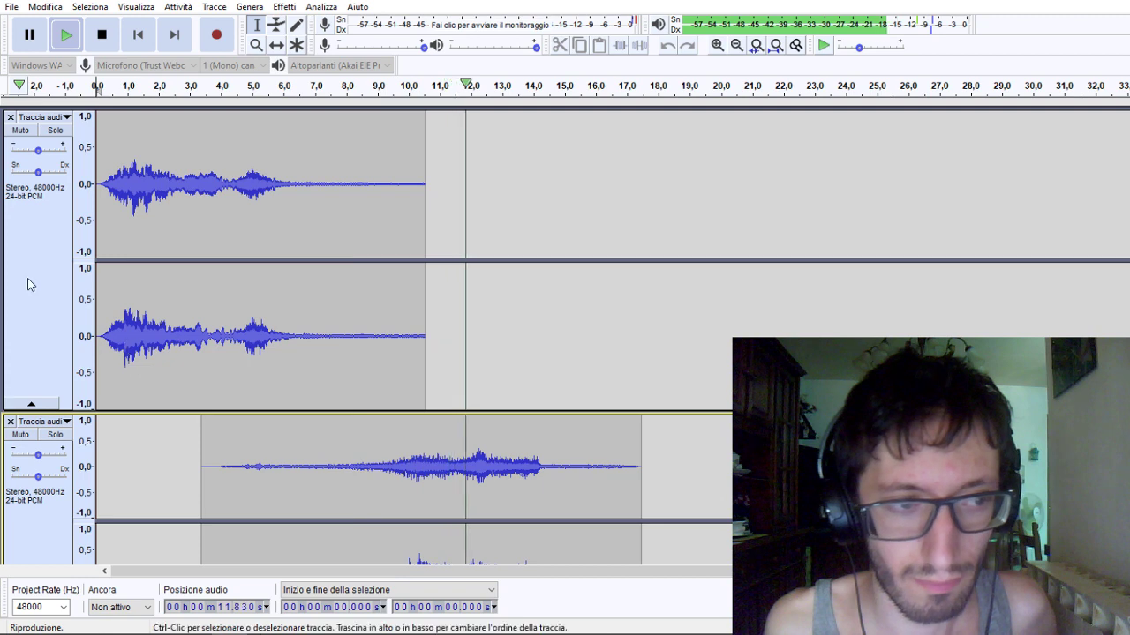
scroll(29, 282, "down", 5)
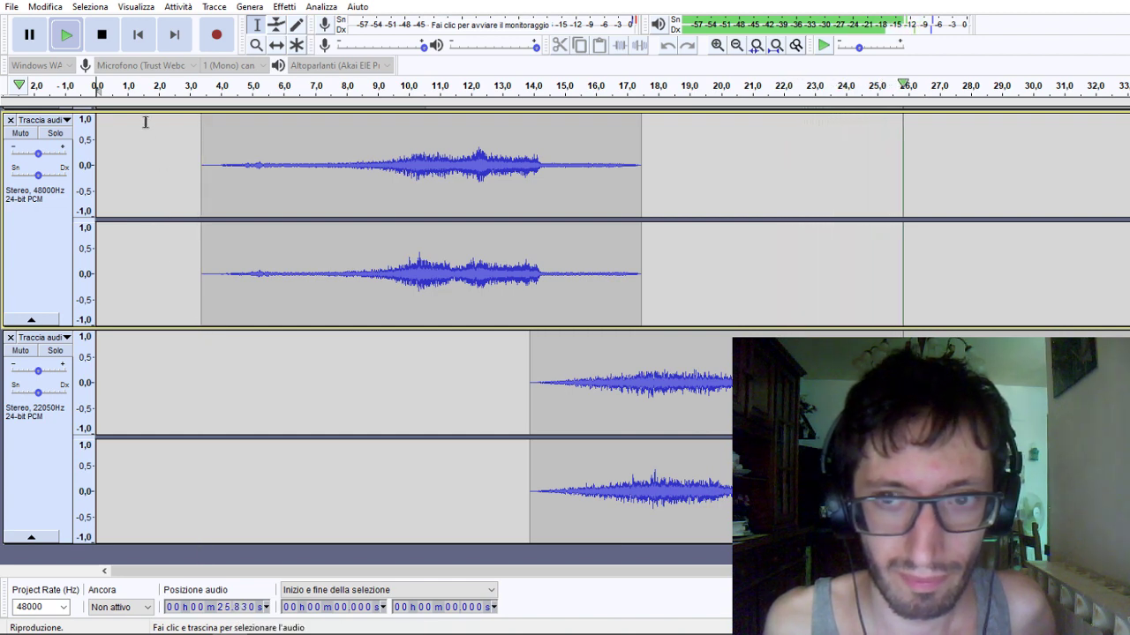
left_click(99, 35)
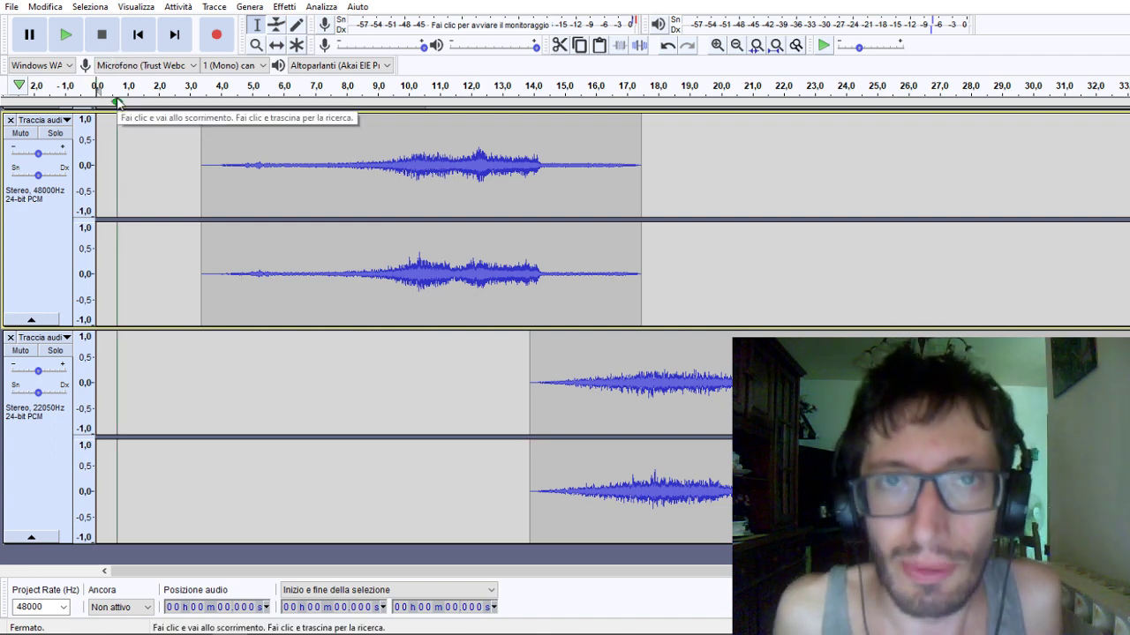
Copy the faded 48000 Hz reverse-reverb clip and paste it at 3.388 seconds into a new stereo track.
left_click(59, 262)
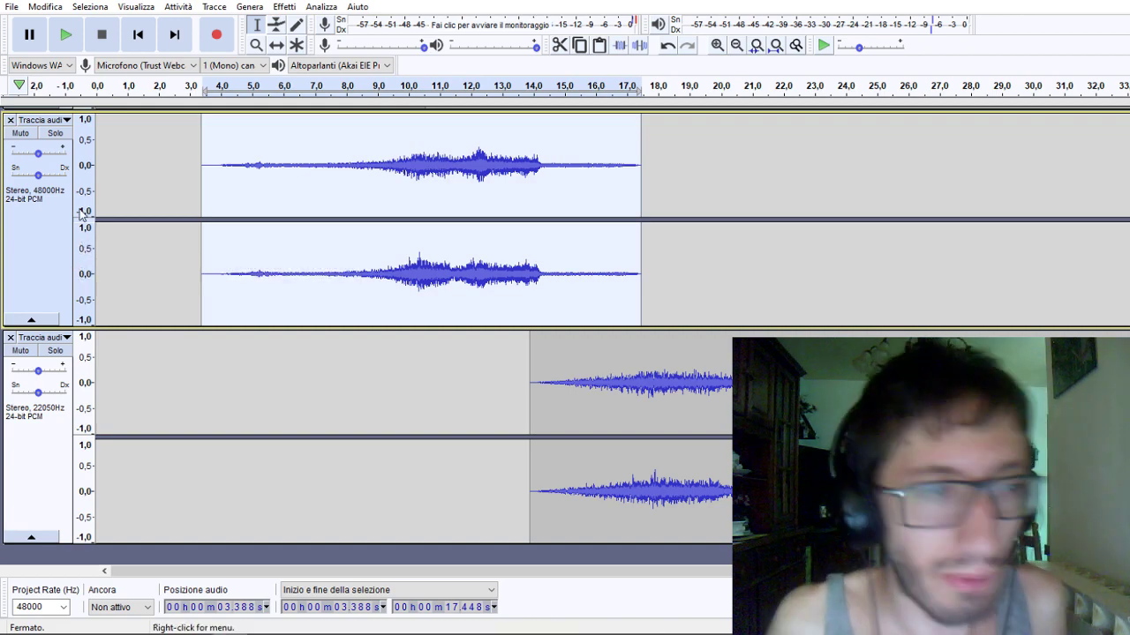
left_click(285, 7)
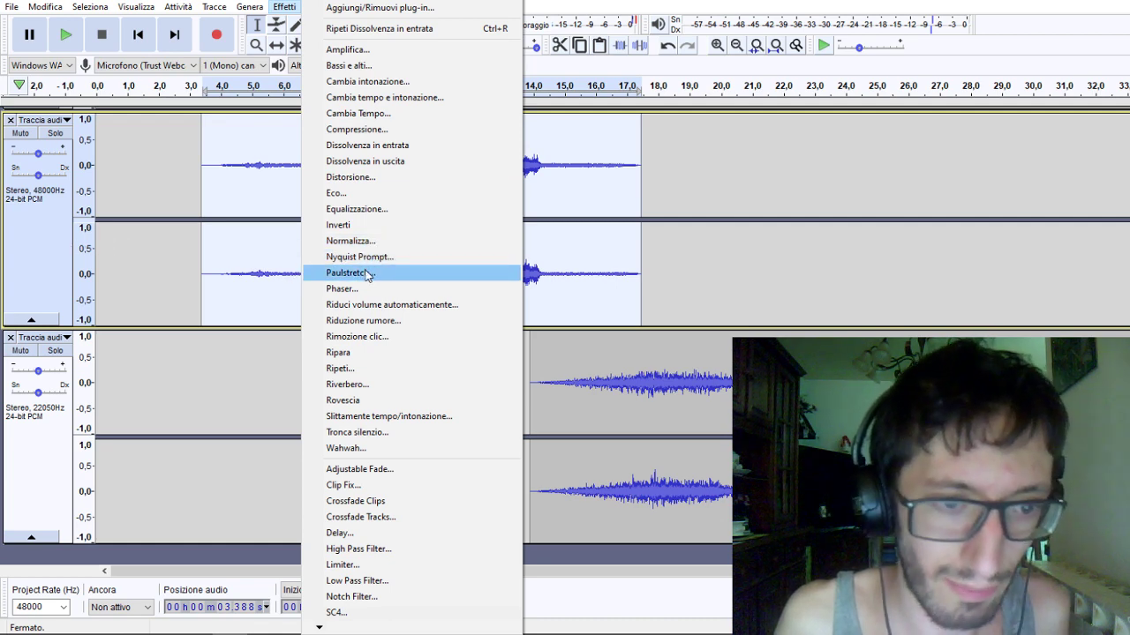
left_click(69, 238)
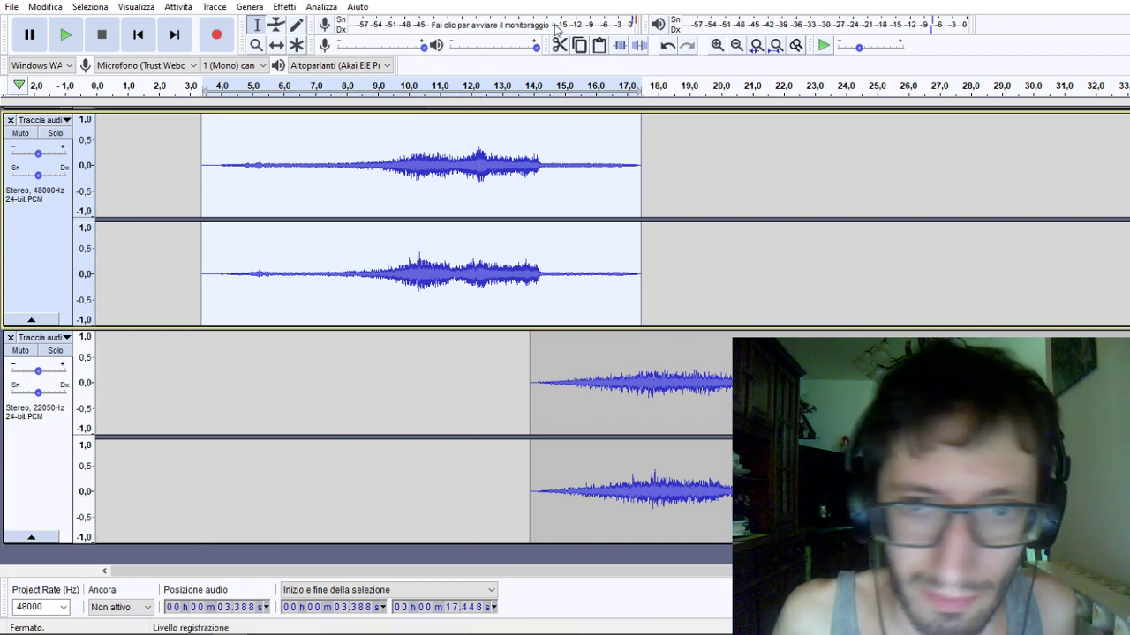
left_click(215, 9)
mouse_move(242, 24)
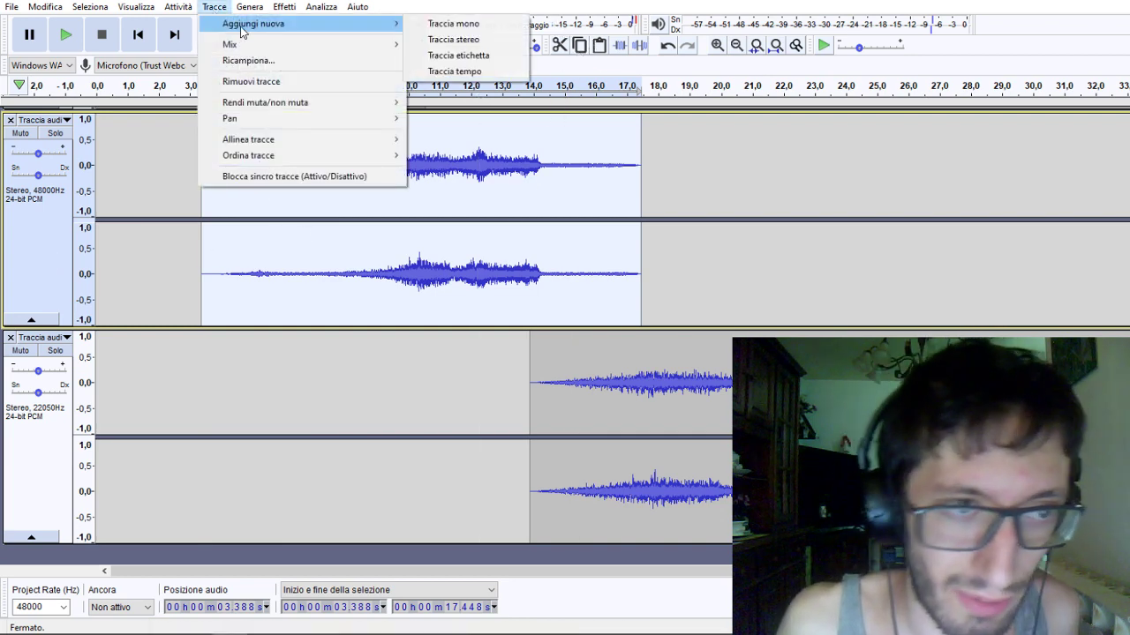
left_click(490, 38)
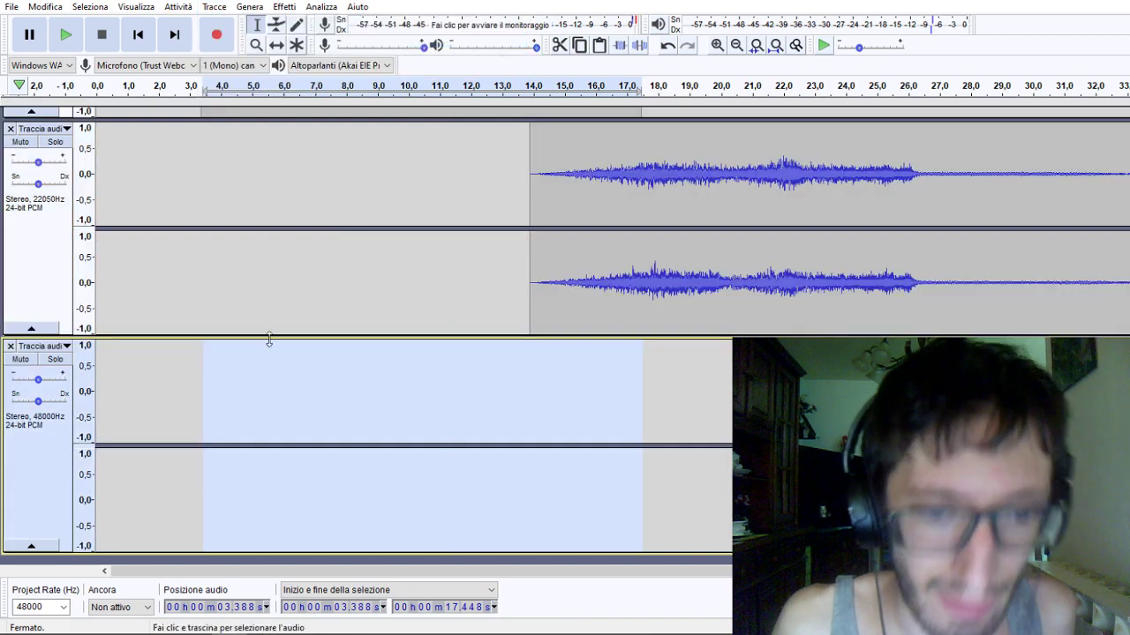
left_click(599, 50)
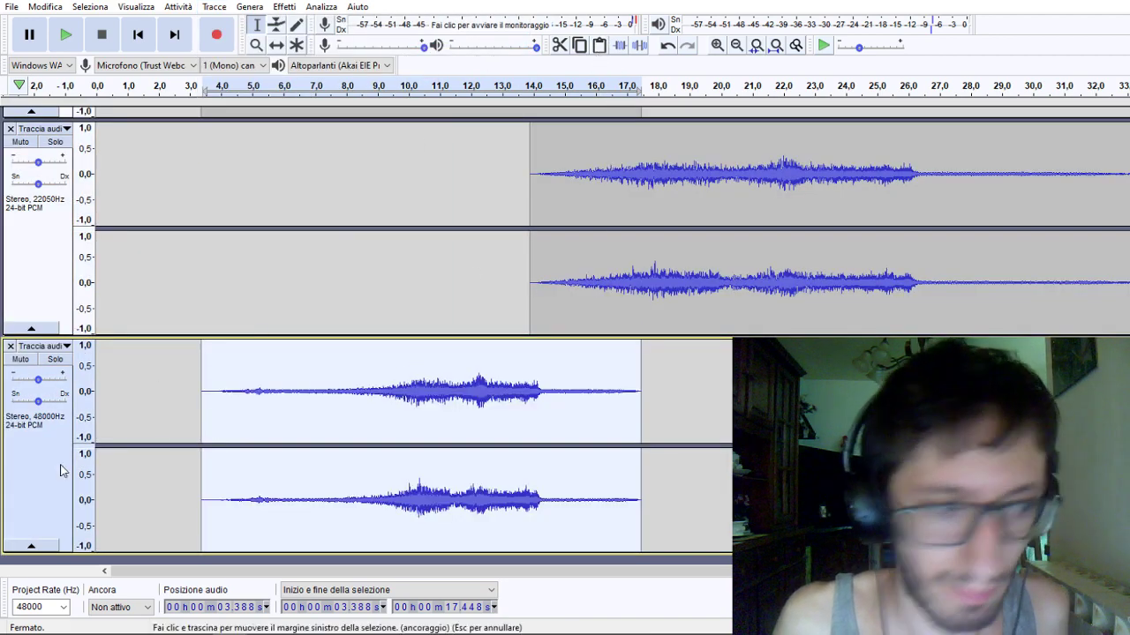
Apply Paulstretch to the newly pasted clip with a stretch factor of 10,0 and a time resolution of 1,0 seconds.
left_click(215, 7)
mouse_move(284, 7)
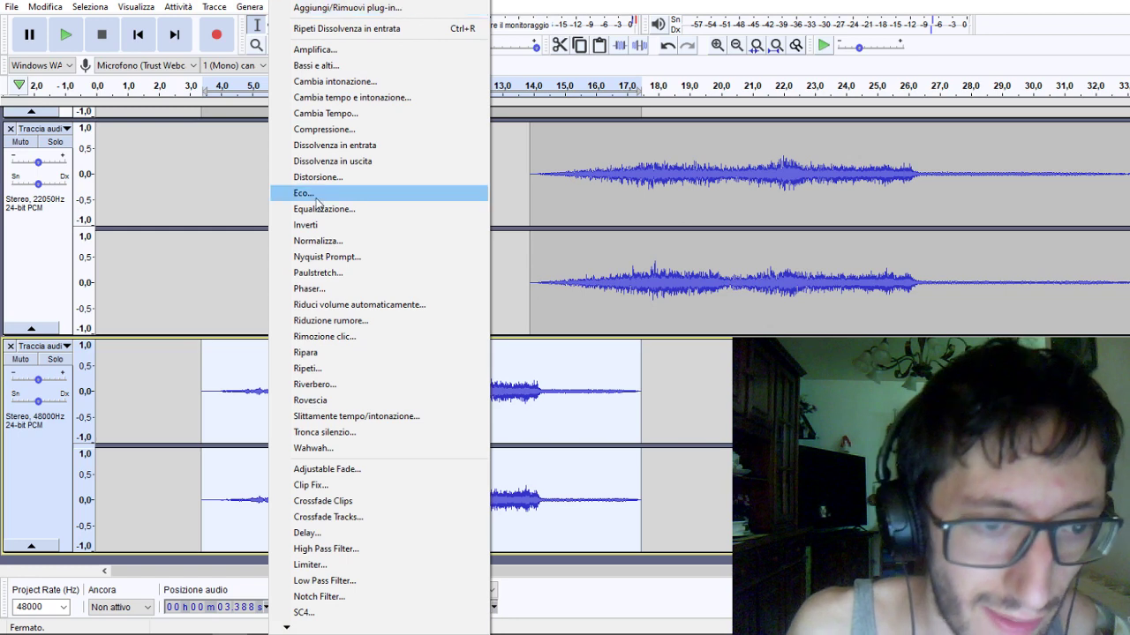
left_click(306, 278)
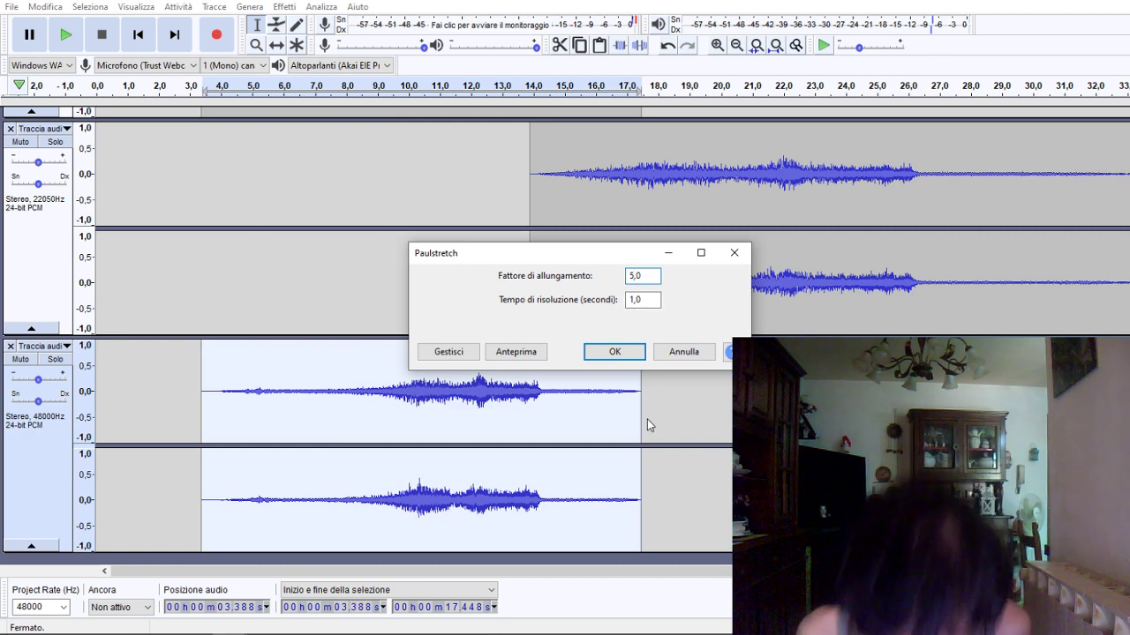
key("BackSpace")
type("10")
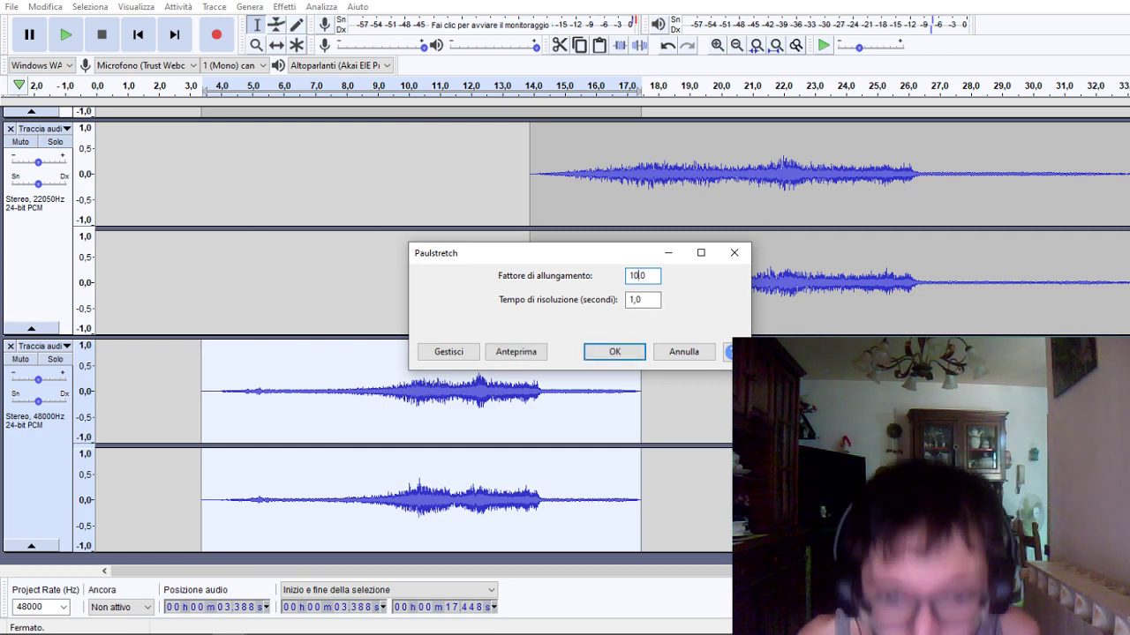
left_click(627, 355)
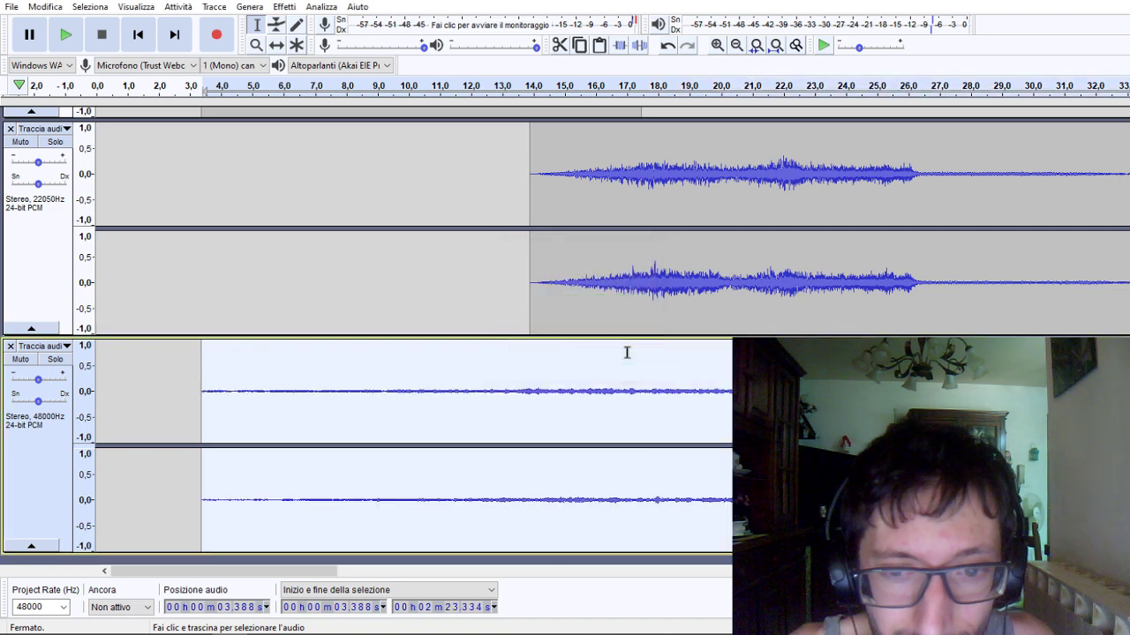
Fit the whole project in view and reverse the Paulstretched clip (Rovescia).
left_click(769, 44)
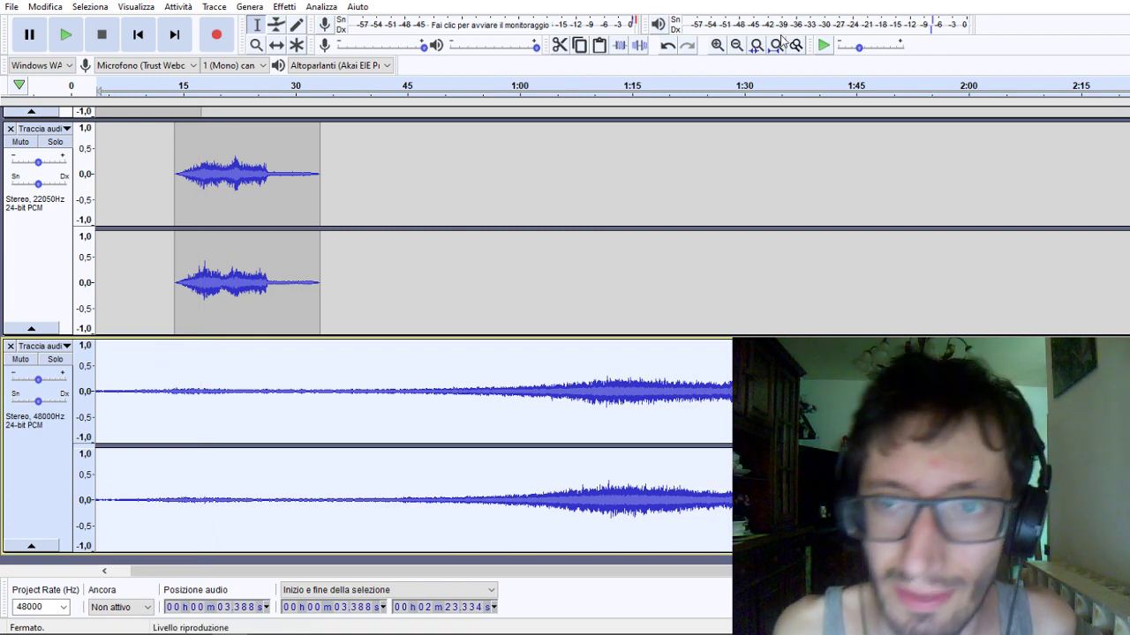
key("ctrl+f")
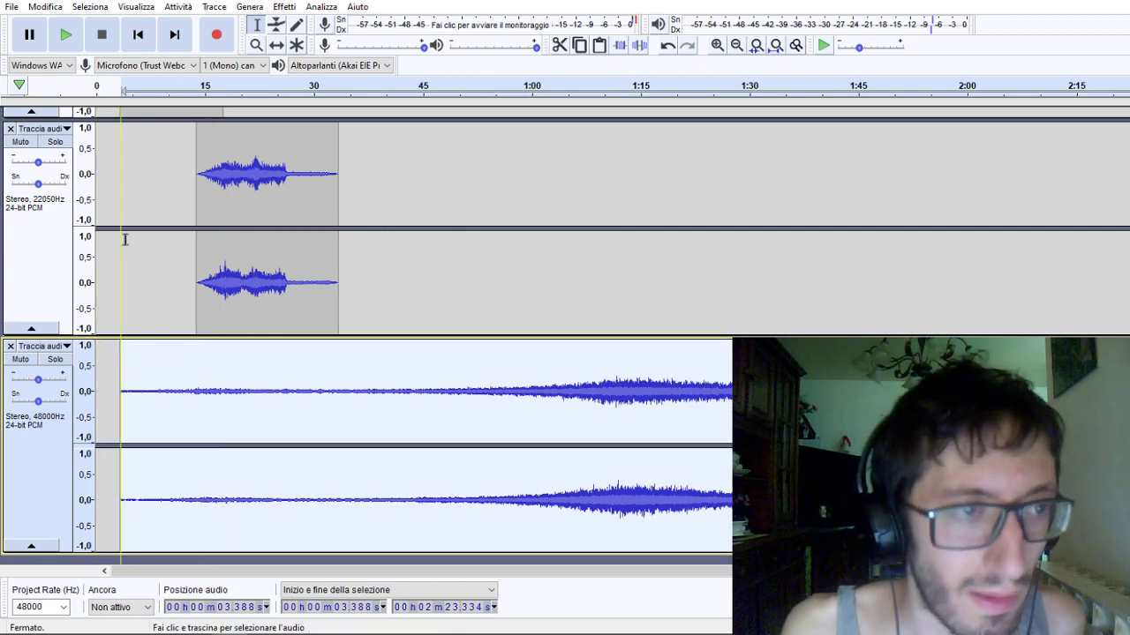
left_click(282, 6)
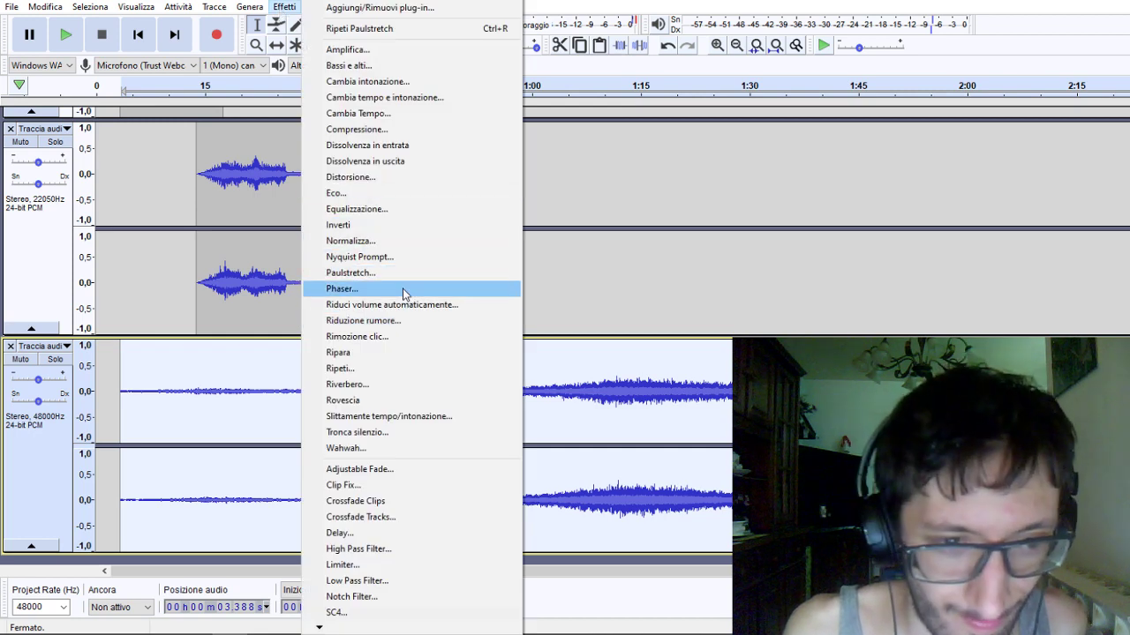
left_click(377, 400)
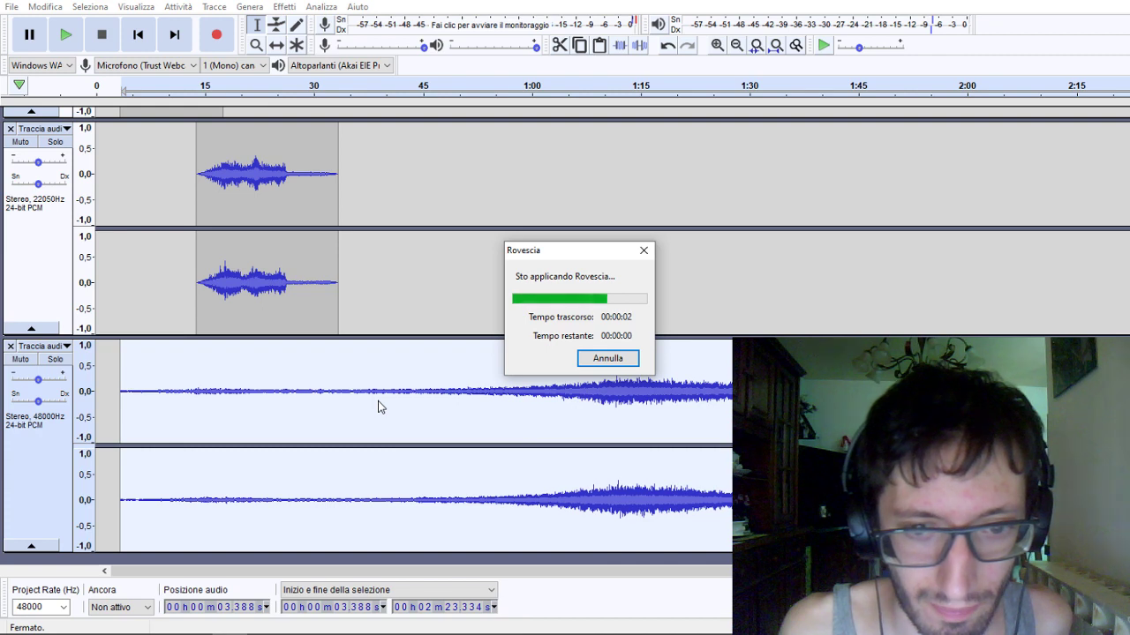
Delete the quiet opening from 3.388 to 26.270 seconds of the reversed Paulstretch clip and move the clip to 0 seconds.
left_click_drag(285, 391, 121, 397)
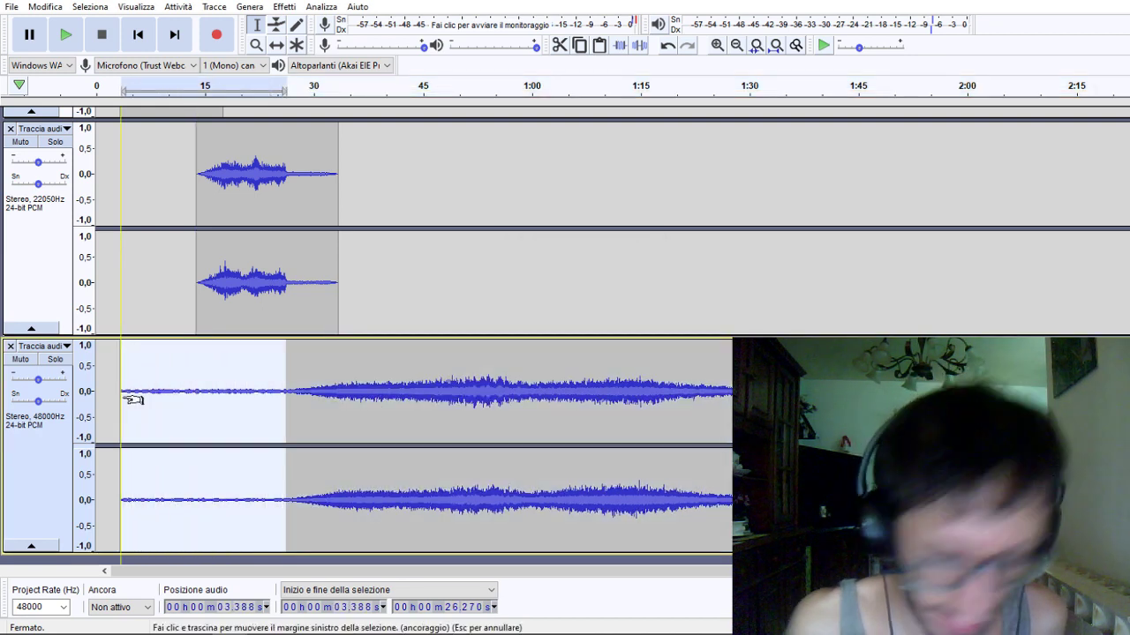
key("Delete")
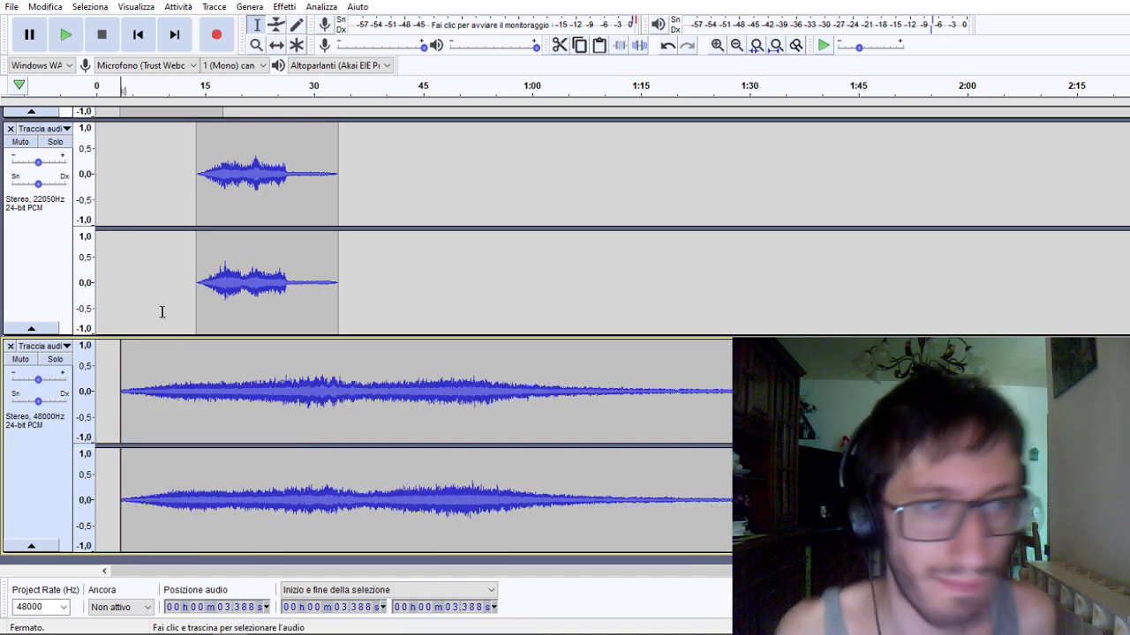
left_click(276, 44)
left_click_drag(256, 380, 232, 376)
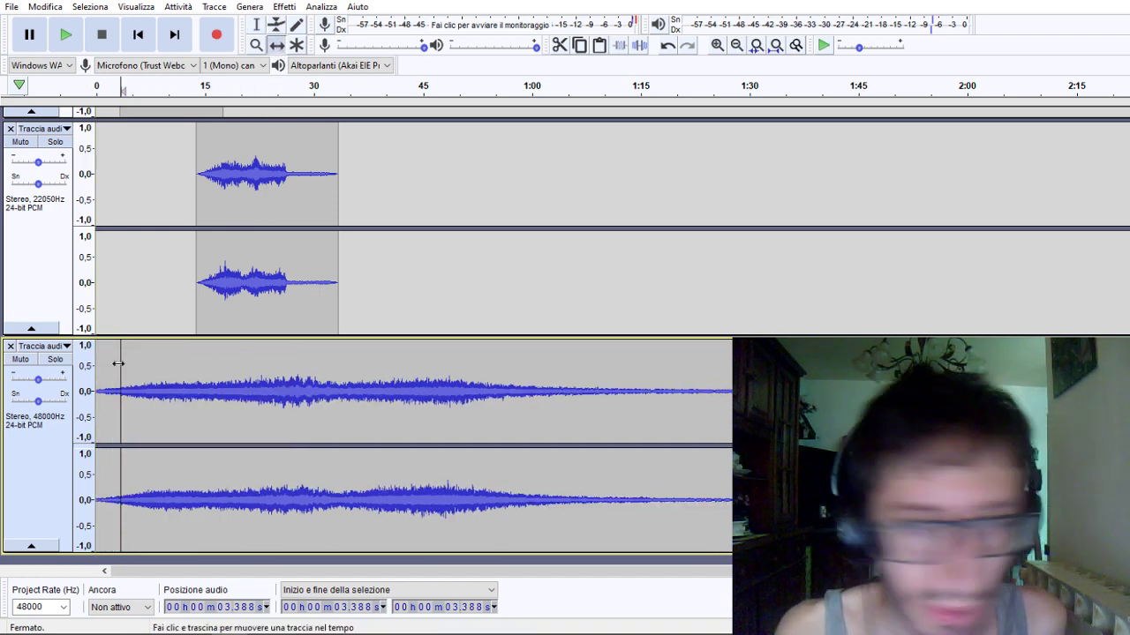
left_click(53, 441)
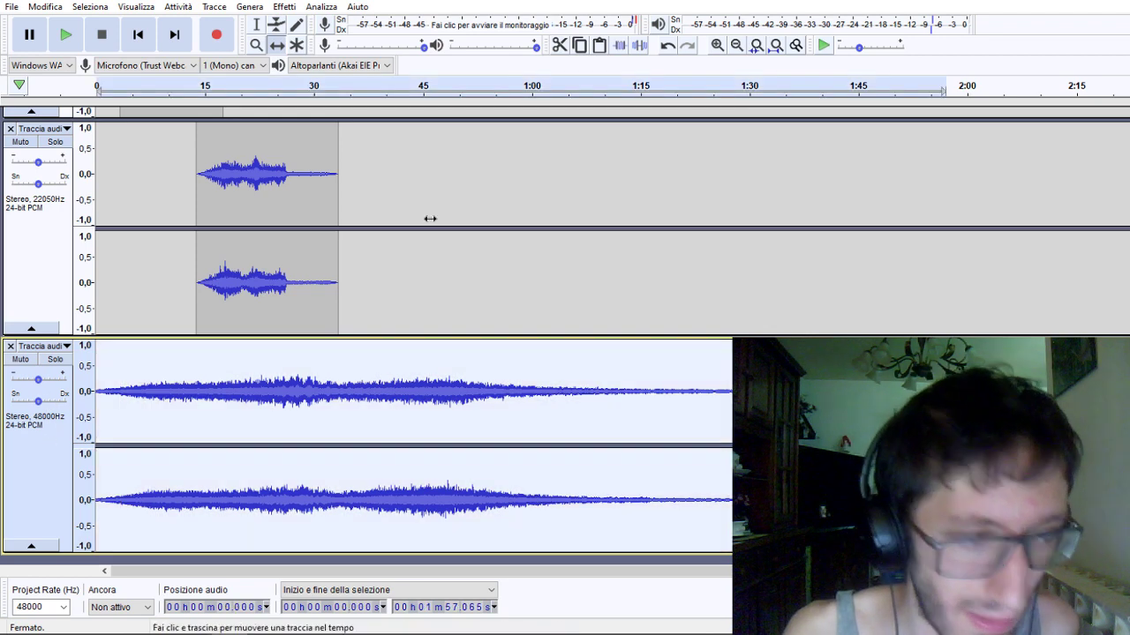
left_click(770, 48)
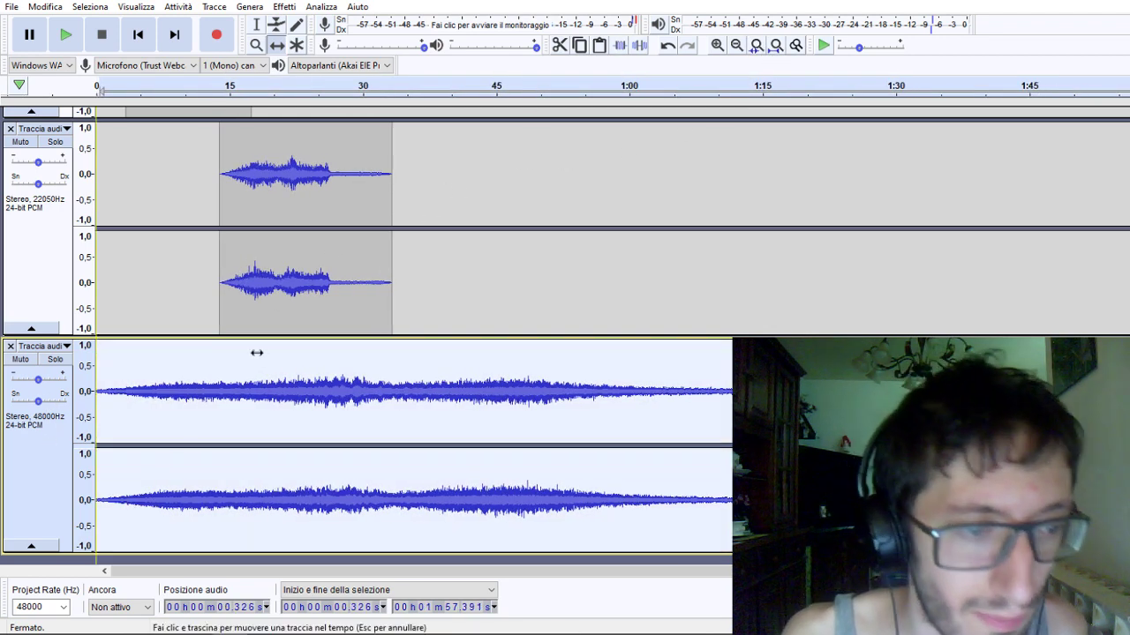
mouse_move(256, 352)
left_mouse_down()
mouse_move(232, 361)
mouse_move(255, 364)
left_mouse_up()
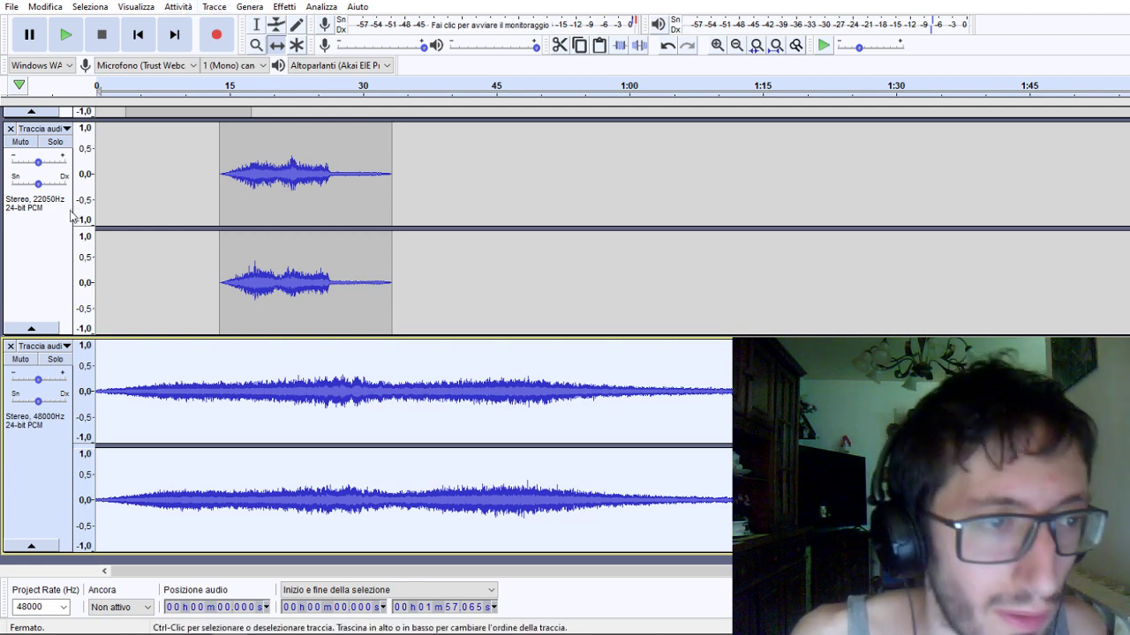
Fade out the first track's clip (Dissolvenza in uscita) from 7.750 to 10.535 seconds.
scroll(52, 238, "up", 3)
scroll(53, 239, "up", 3)
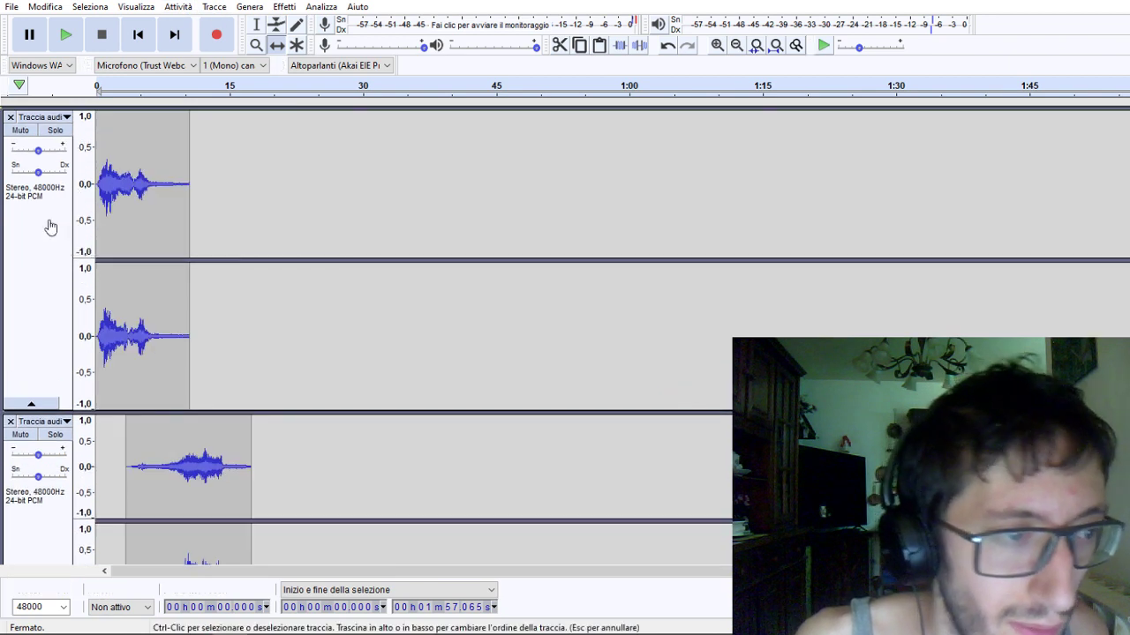
left_click(47, 224)
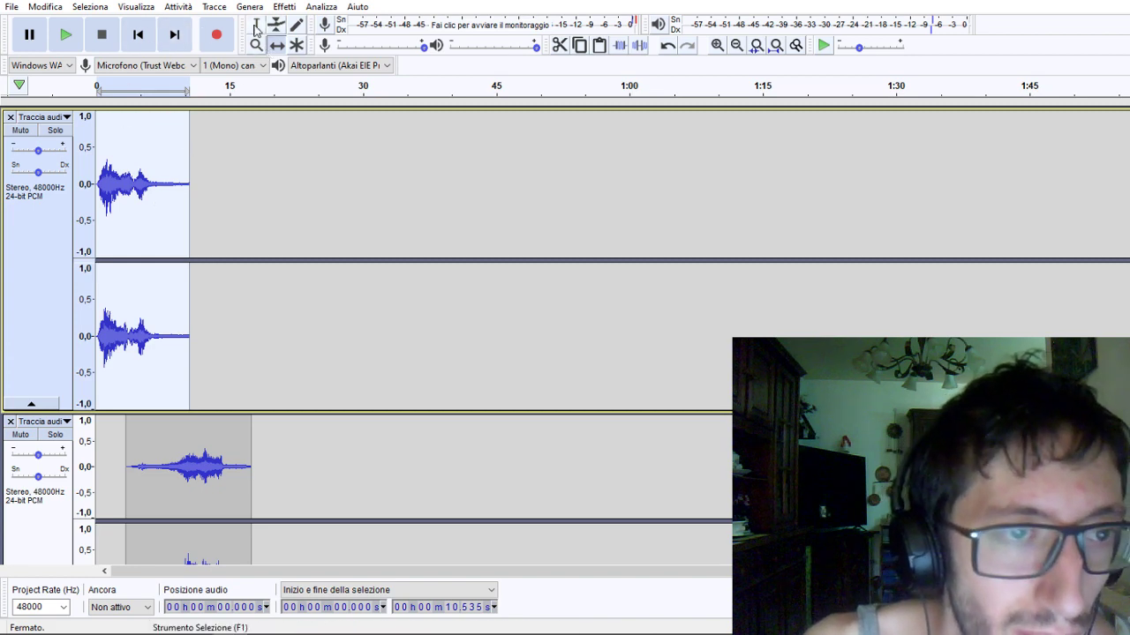
left_click(256, 25)
left_click_drag(165, 191, 188, 190)
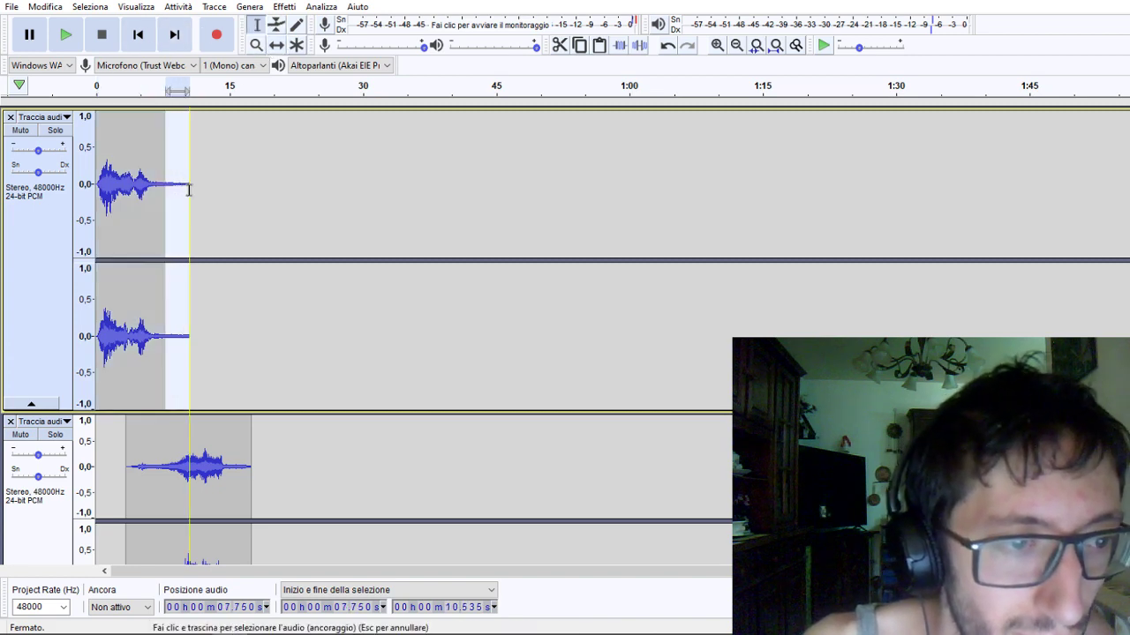
left_click(284, 6)
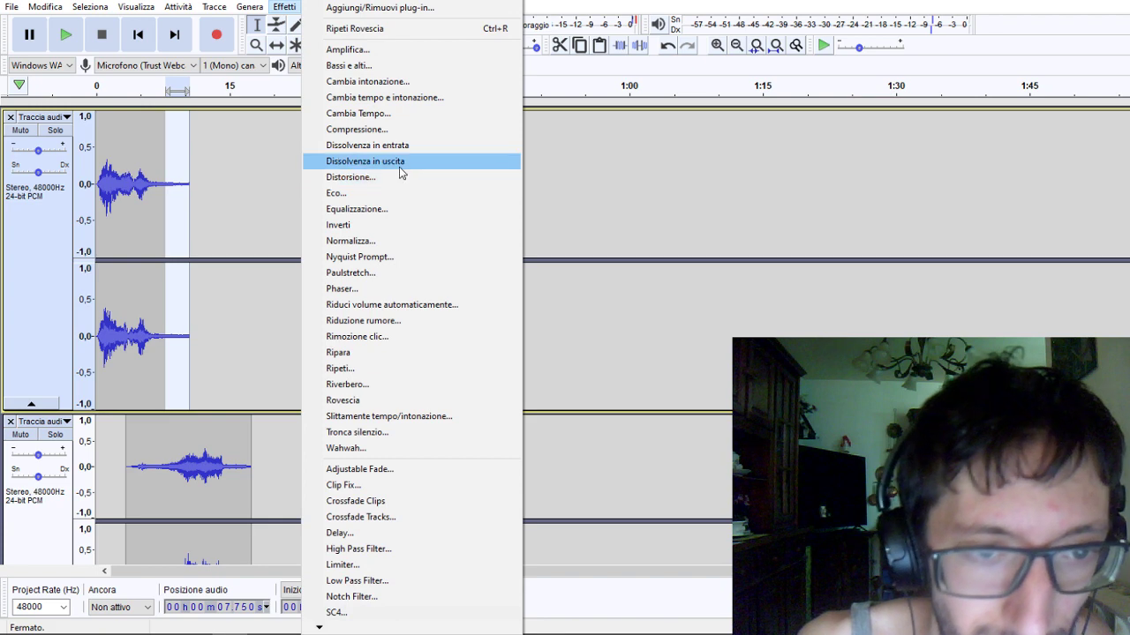
left_click(399, 167)
Fade out the tail of the second track's clip (Dissolvenza in uscita) from 15.581 to 17.448 seconds.
scroll(259, 431, "down", 1)
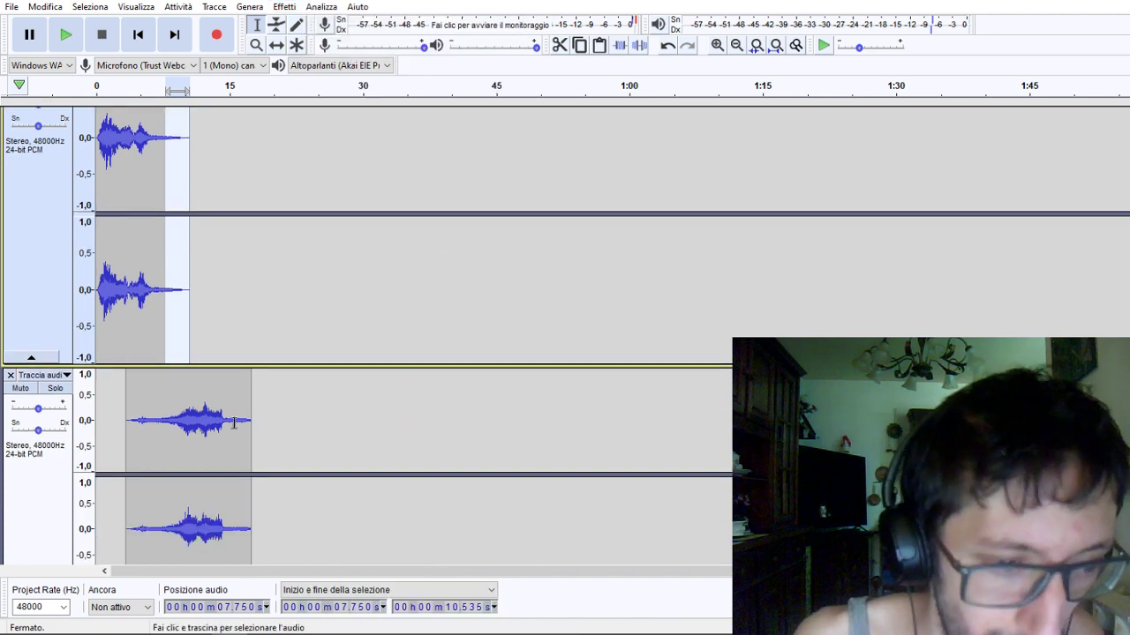
left_click_drag(234, 424, 252, 424)
scroll(234, 273, "down", 1)
left_click(284, 6)
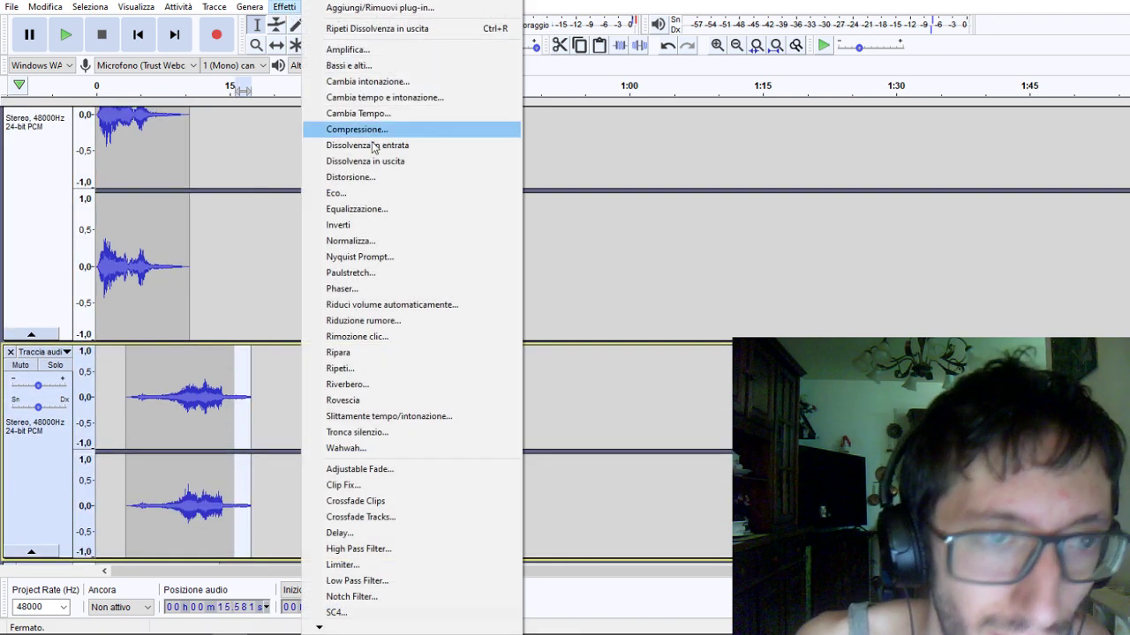
left_click(376, 161)
Mix and render all the project's layered tracks into a single stereo track (Miscela e renderizza).
scroll(25, 238, "up", 3)
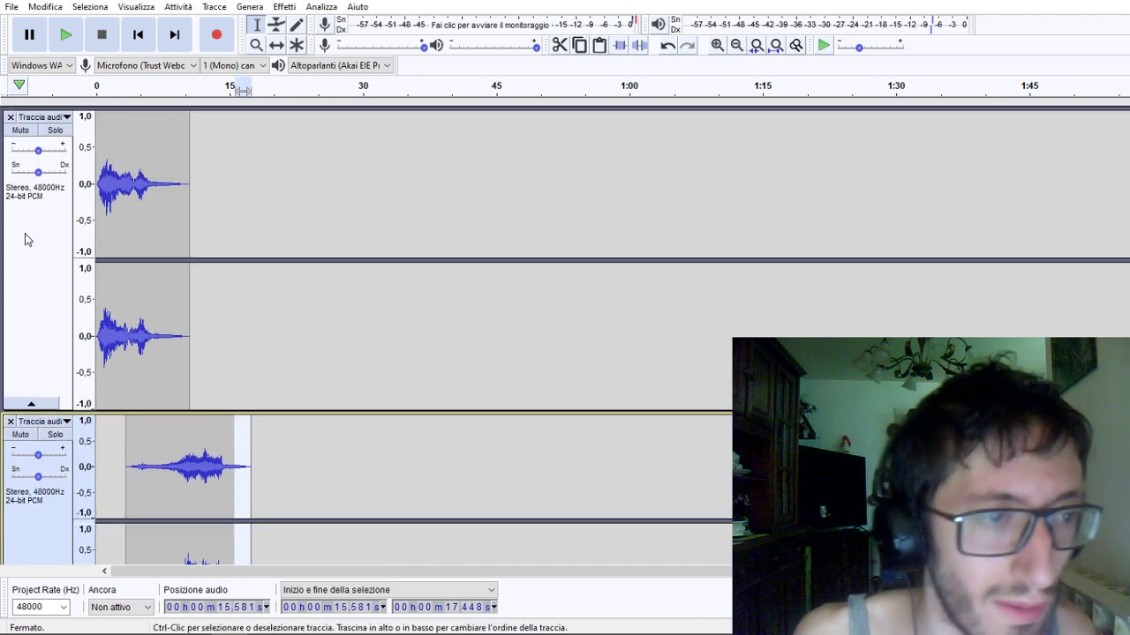
left_click(90, 6)
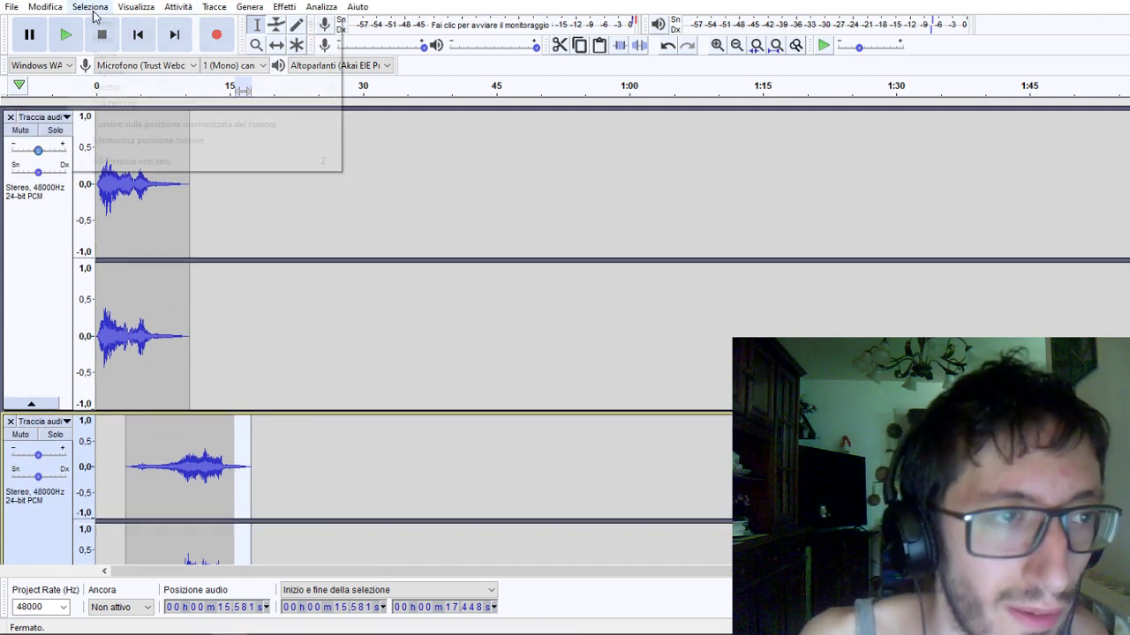
left_click(104, 20)
left_click(212, 6)
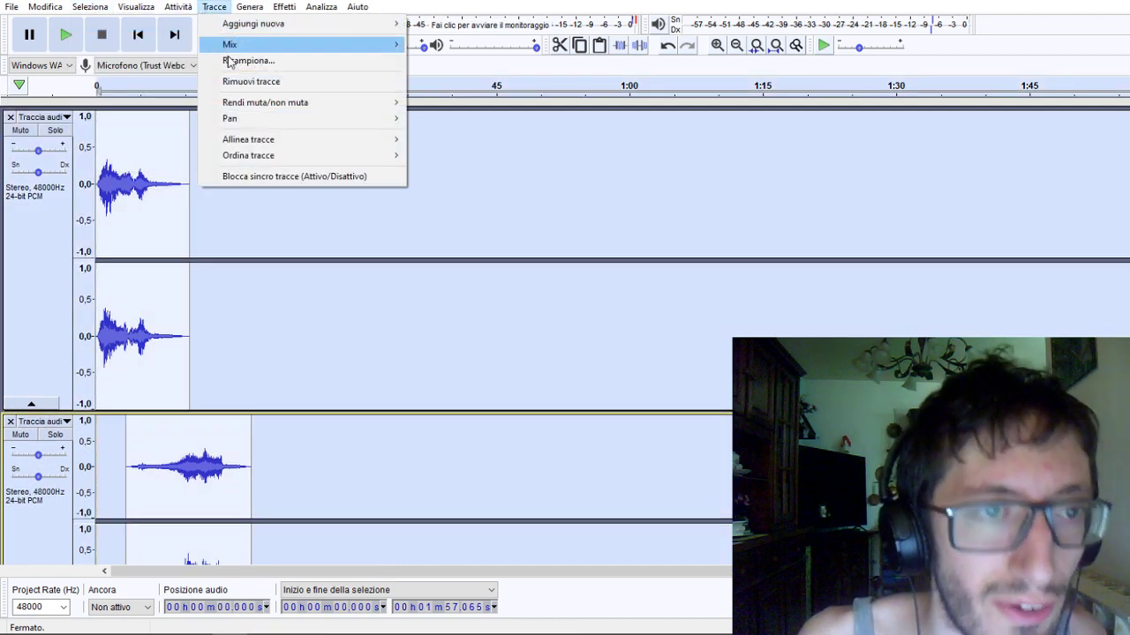
mouse_move(231, 44)
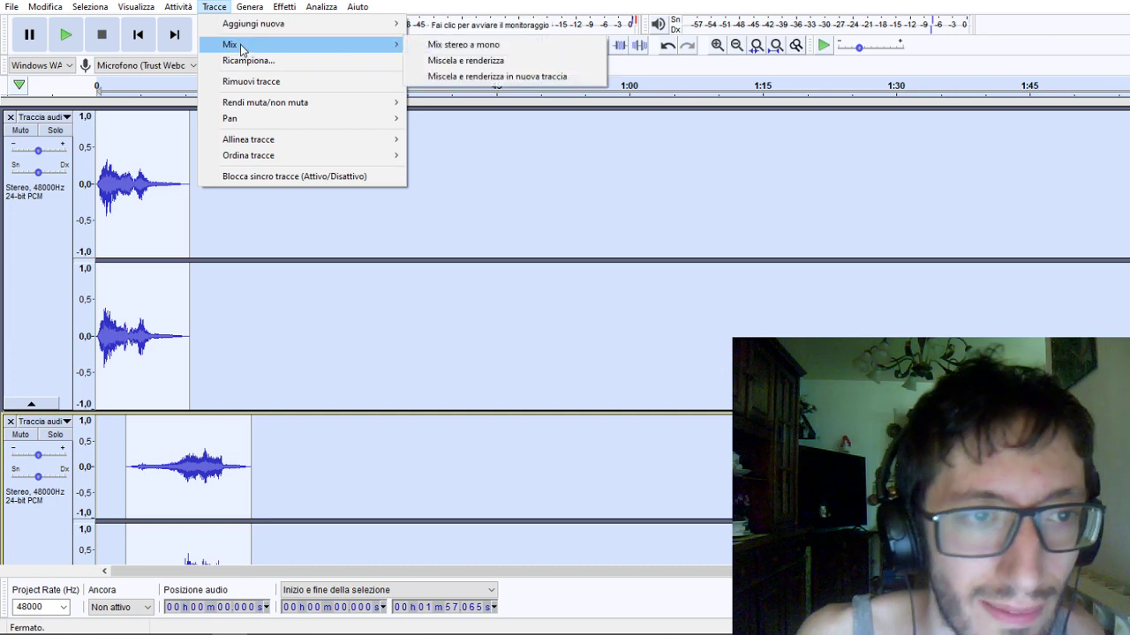
left_click(488, 61)
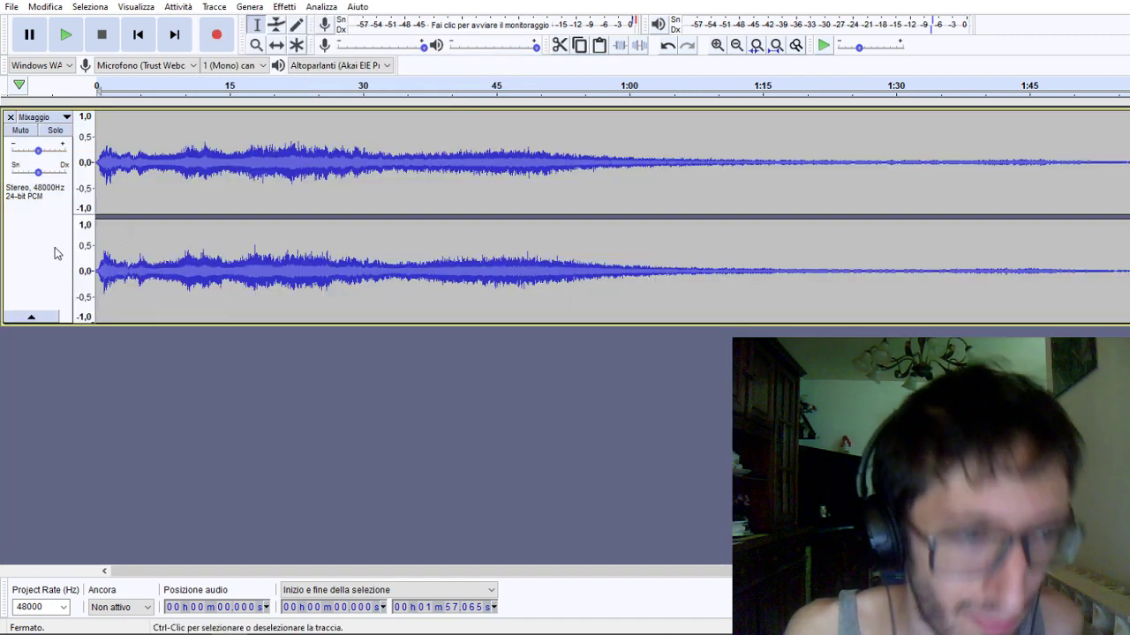
Play the rendered mix from its start to hear the result, and stop playback.
left_click(18, 253)
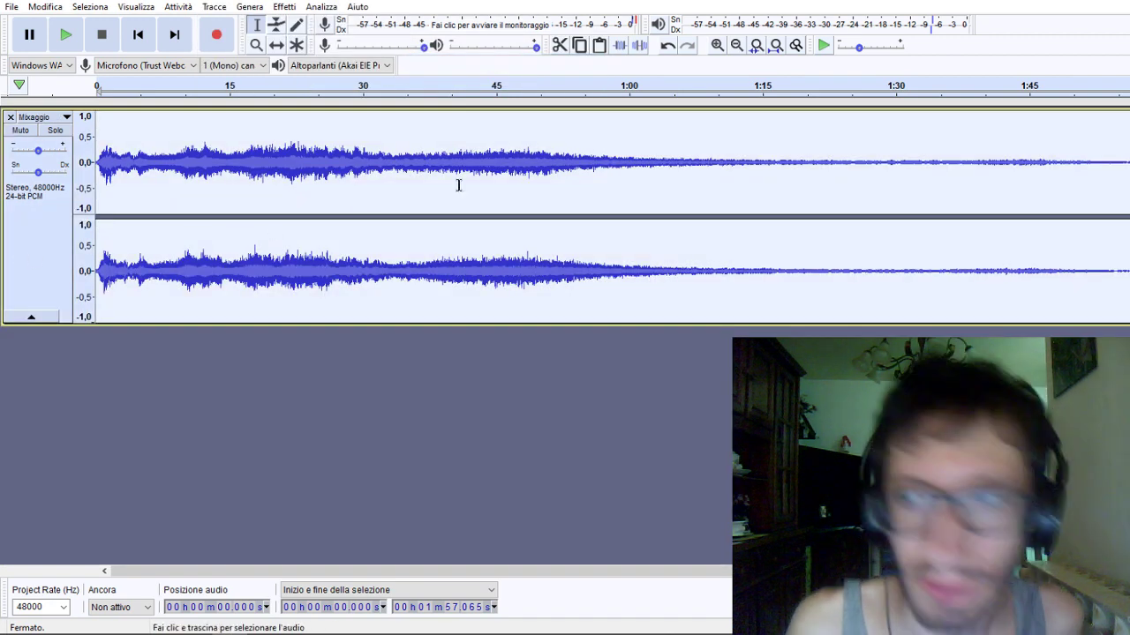
left_click(65, 34)
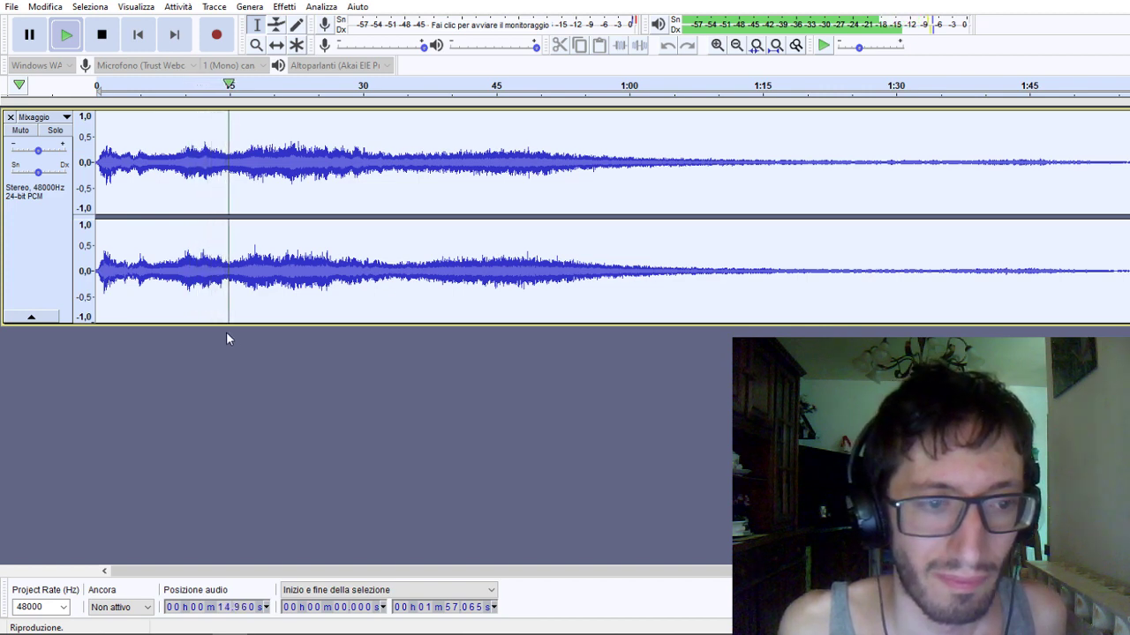
left_click_drag(240, 324, 235, 381)
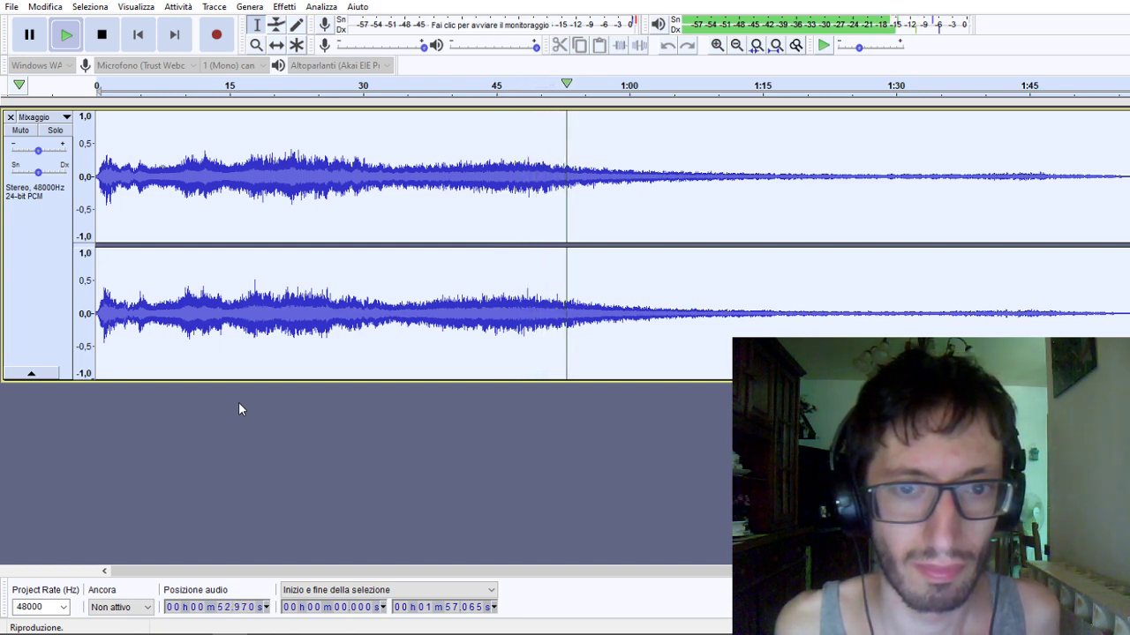
left_click(102, 35)
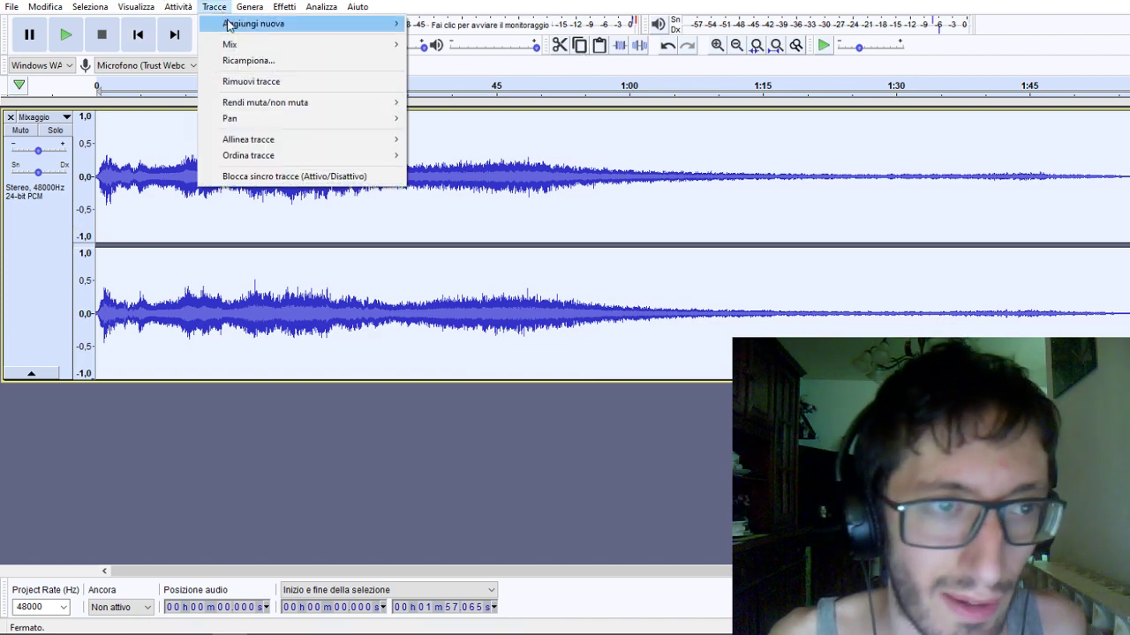
Paste a copy of the whole mix at 0 seconds into a new stereo track and reverse that copy (Rovescia).
mouse_move(253, 24)
left_click(442, 38)
left_click(600, 47)
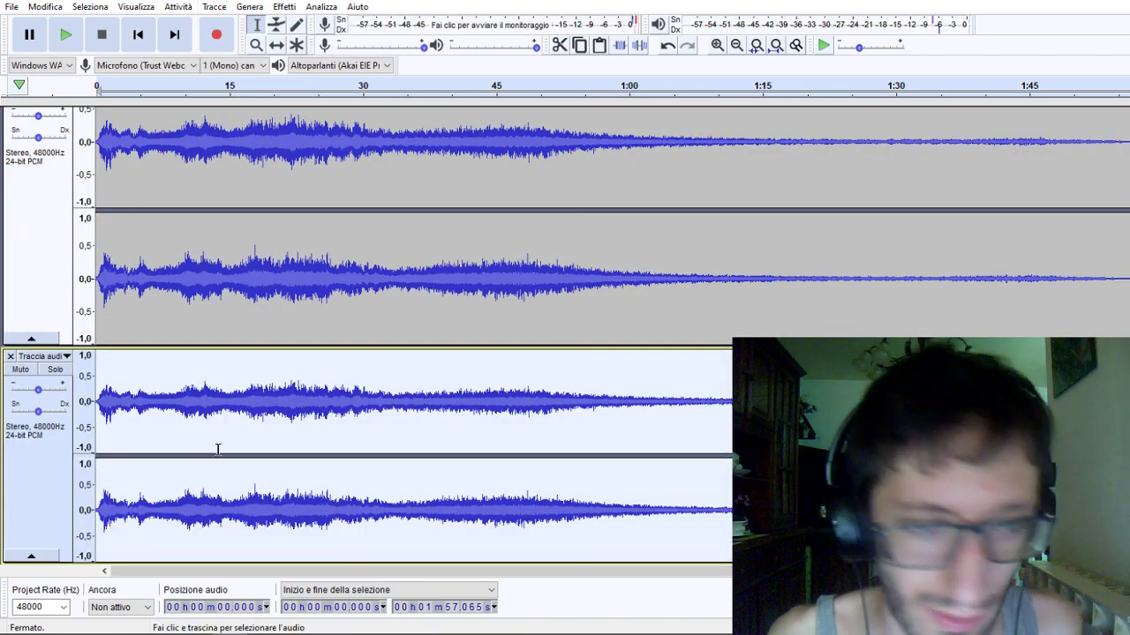
left_click(288, 8)
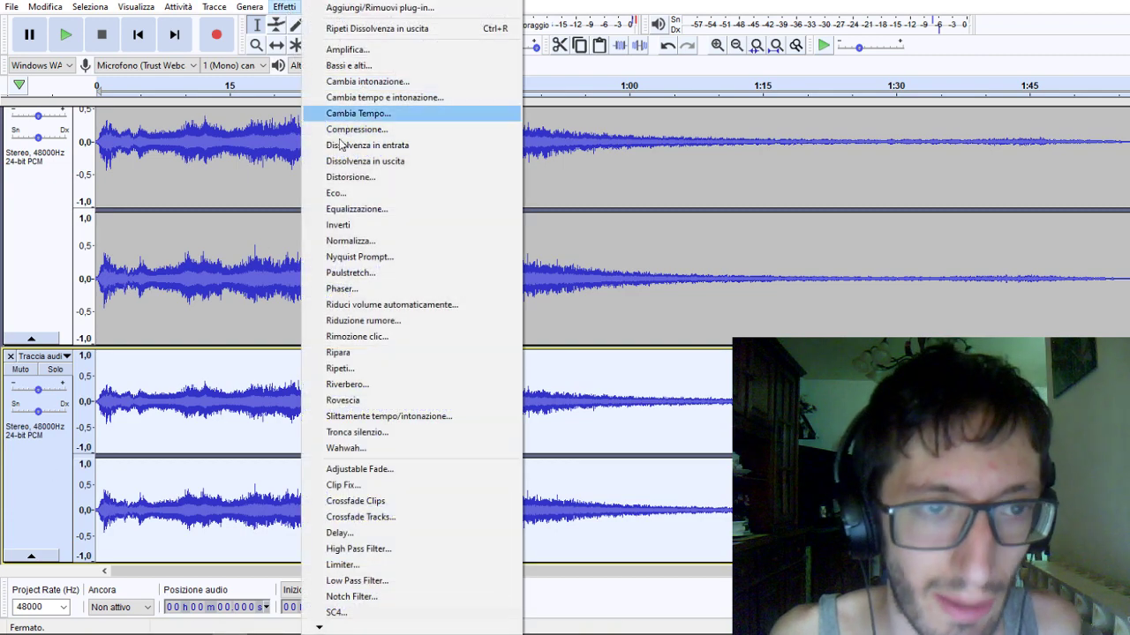
left_click(393, 401)
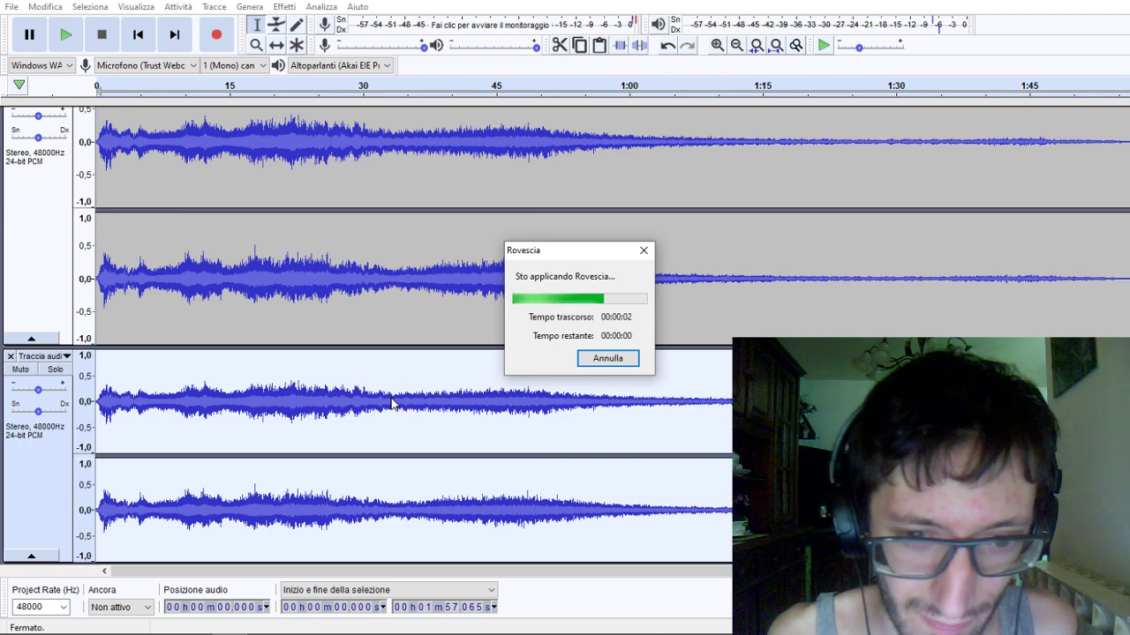
Move the reversed copy so it starts at 44.950 seconds, and fit the whole project in view.
left_click(276, 44)
left_click_drag(337, 427, 735, 403)
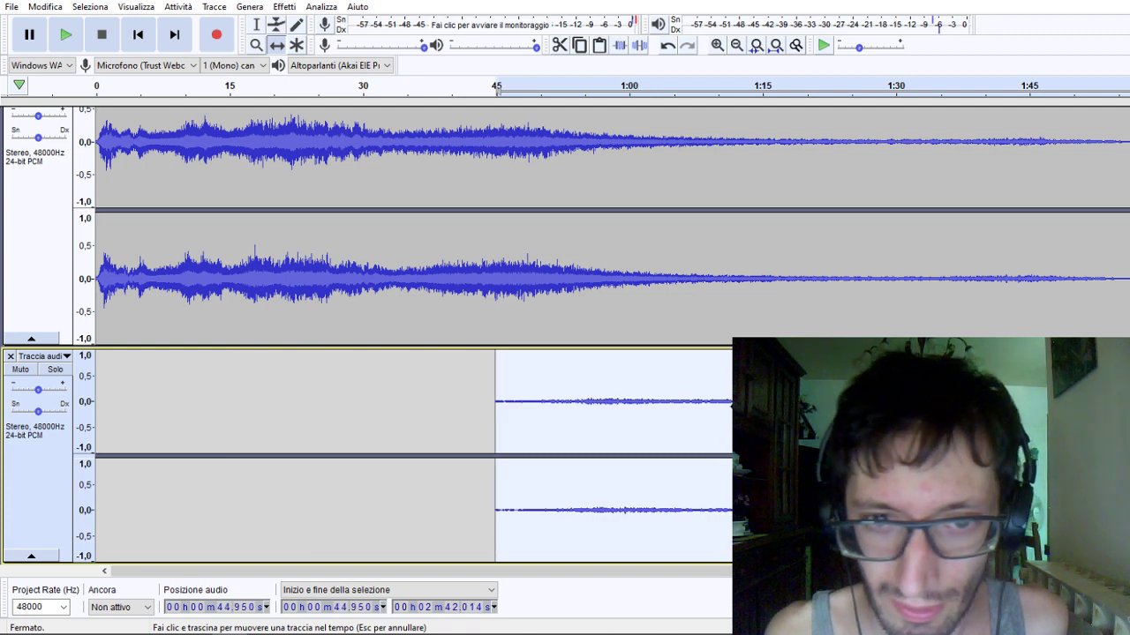
left_click(774, 45)
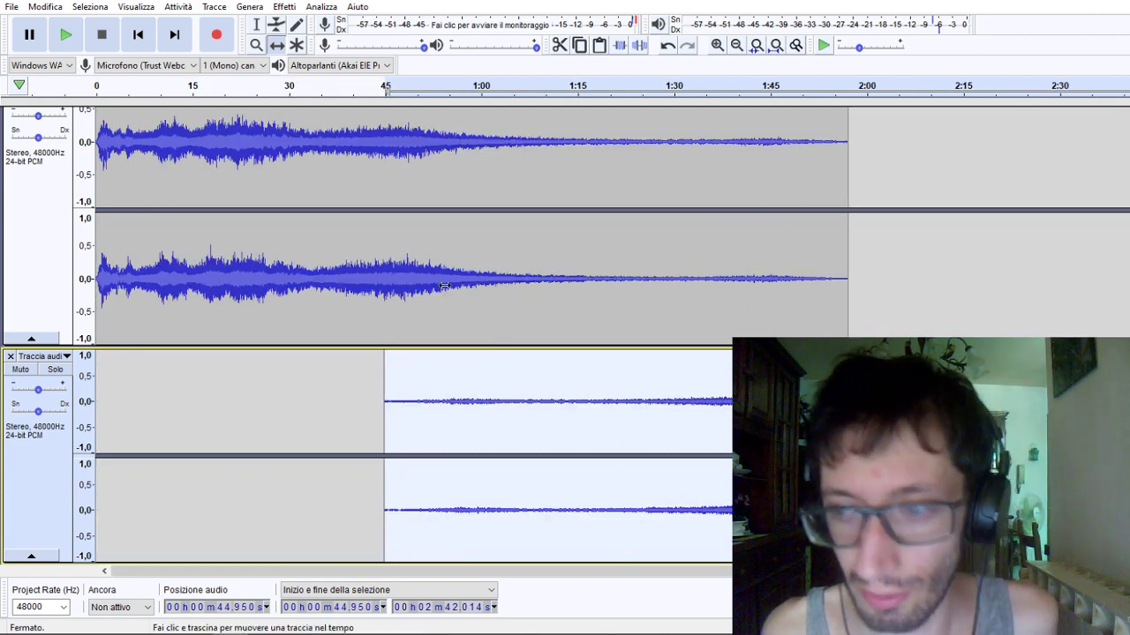
Select everything and mix and render the original mix and its reversed copy into one track (Miscela e renderizza).
left_click(256, 25)
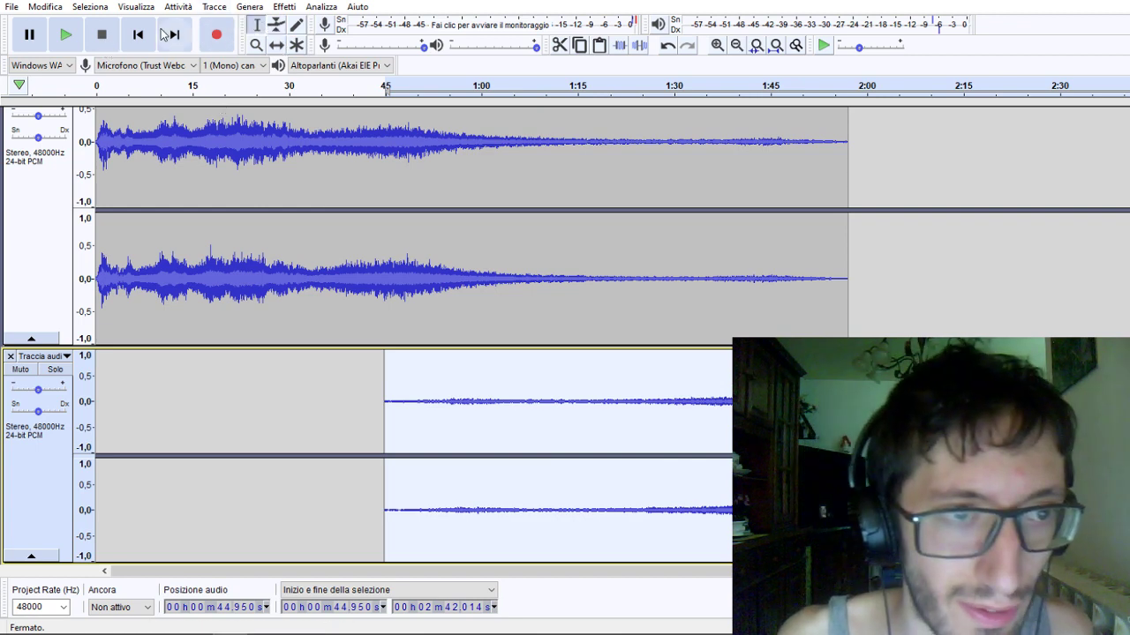
left_click(214, 6)
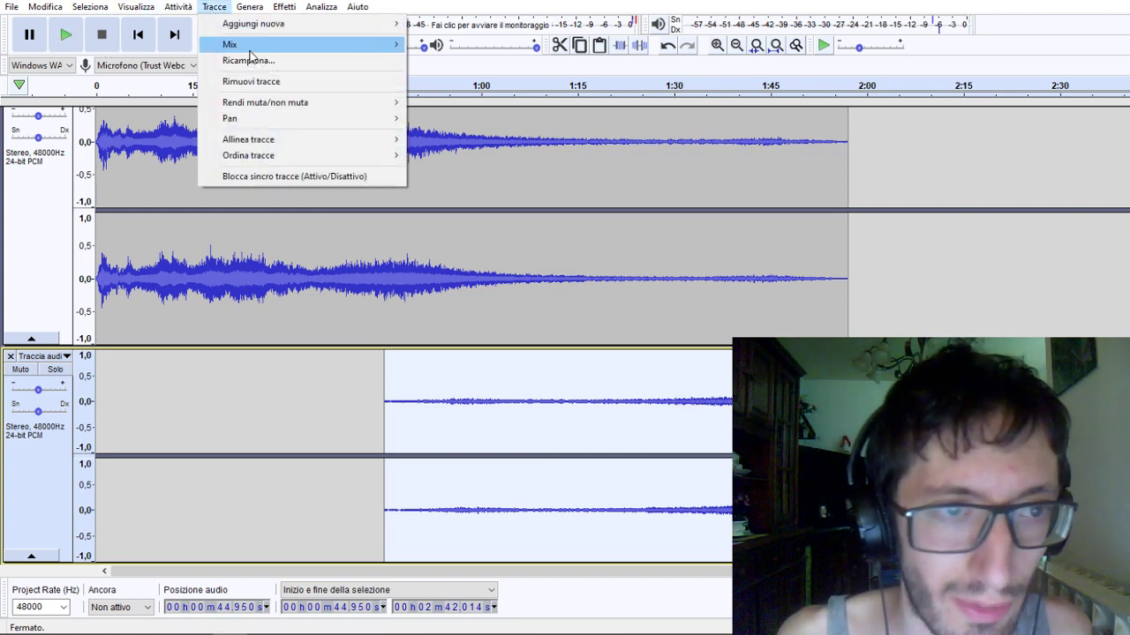
mouse_move(252, 49)
left_click(89, 6)
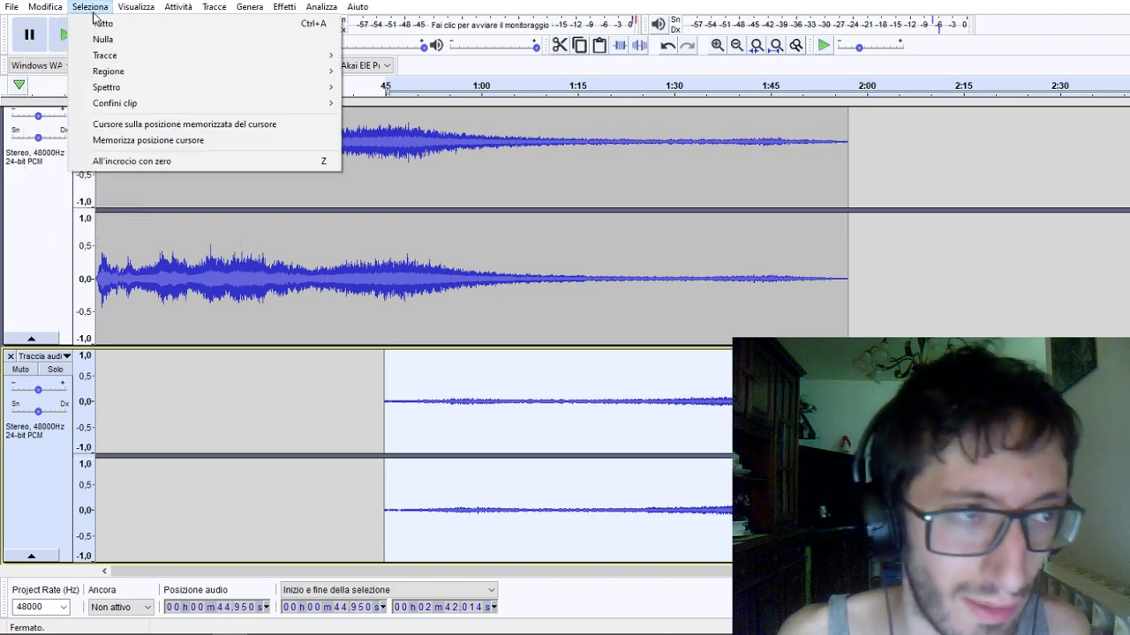
left_click(97, 25)
left_click(214, 6)
mouse_move(243, 46)
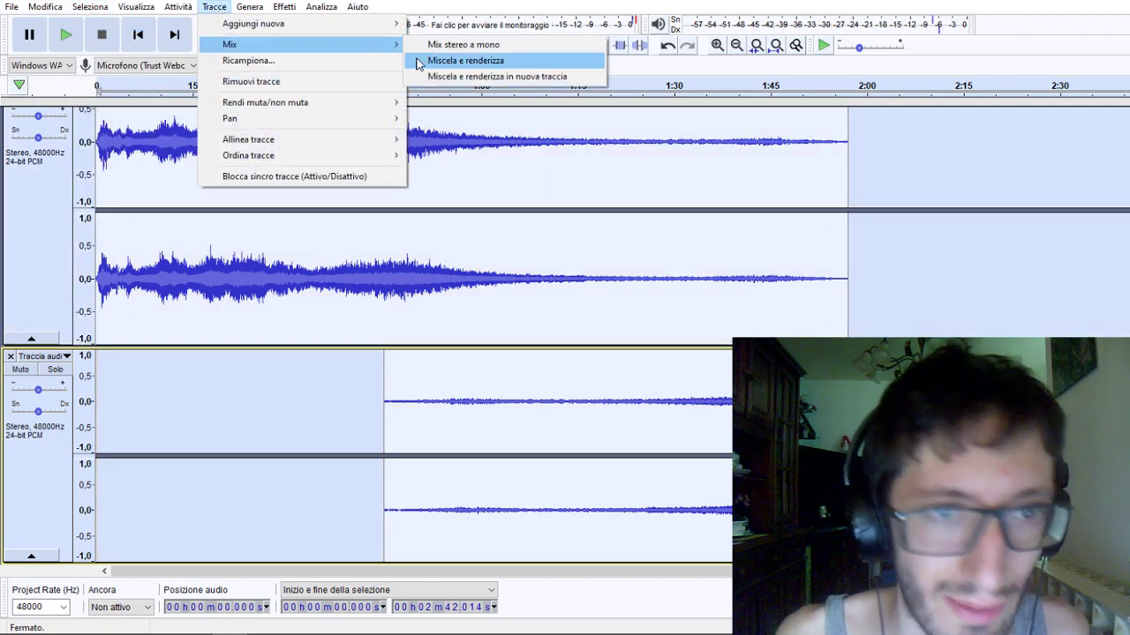
left_click(432, 62)
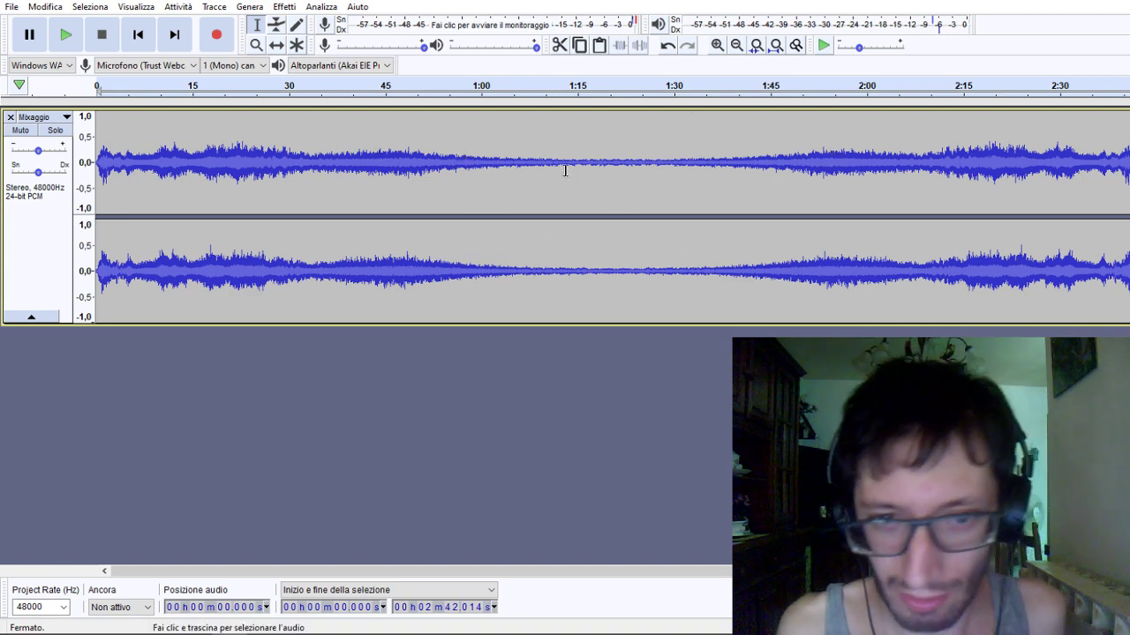
Copy the mix's section from 2:08.708 to 2:32.531 and paste it into a new stereo track.
left_click_drag(484, 167, 995, 188)
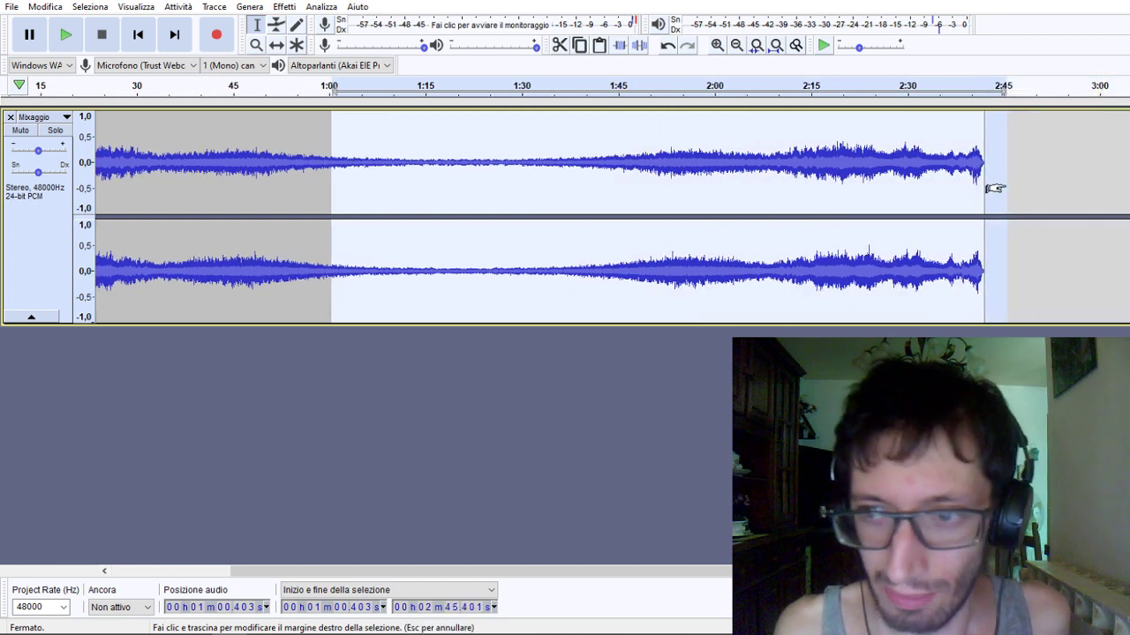
left_click_drag(771, 168, 917, 177)
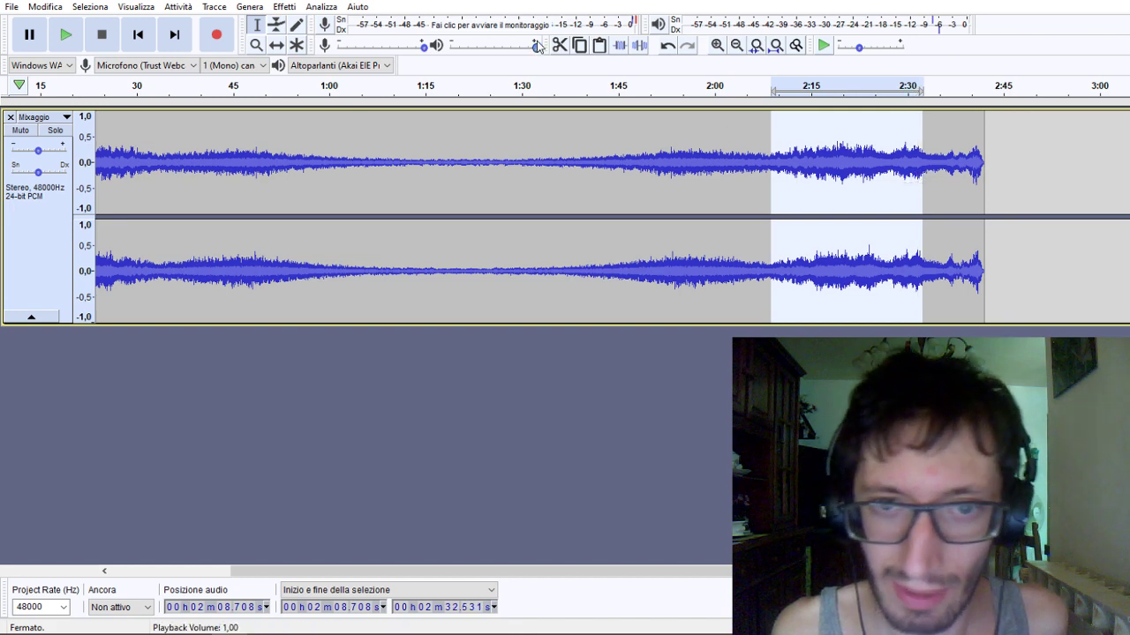
left_click(214, 6)
mouse_move(353, 23)
left_click(451, 39)
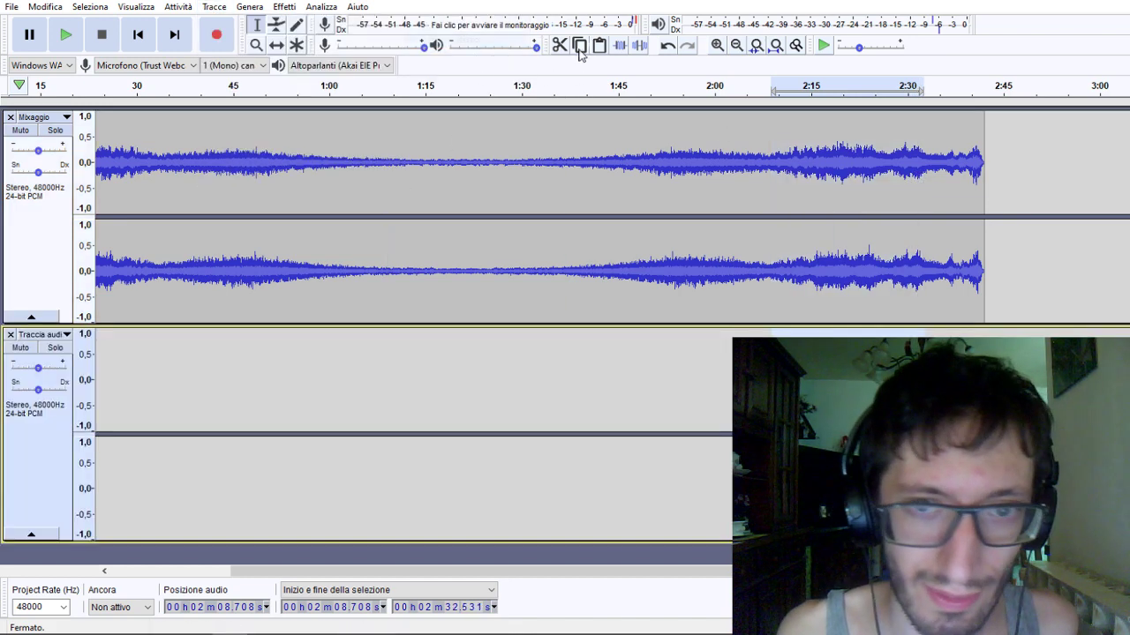
Set the pasted section's track rate to 44100 Hz and move its clip to start at 1:05.234.
left_click(276, 48)
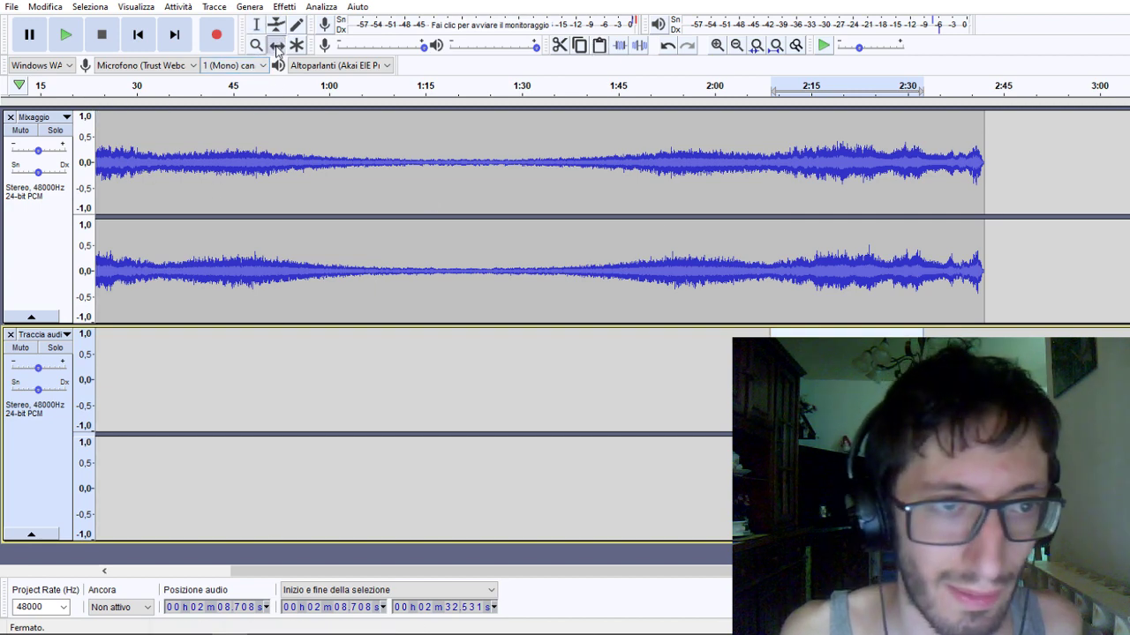
left_click_drag(823, 340, 401, 341)
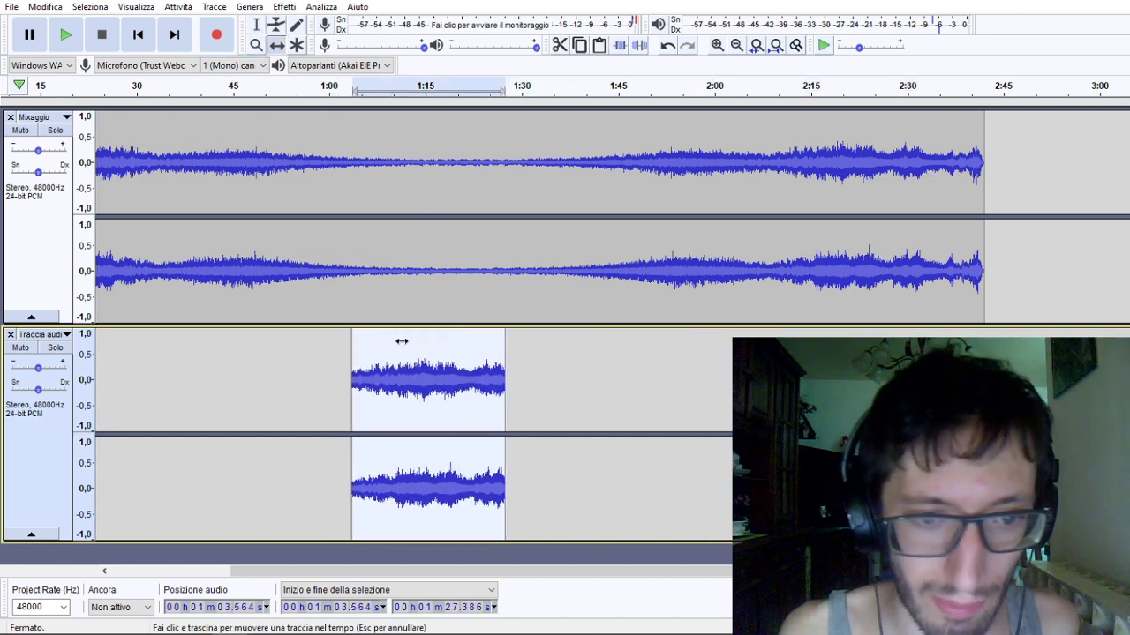
left_click(67, 335)
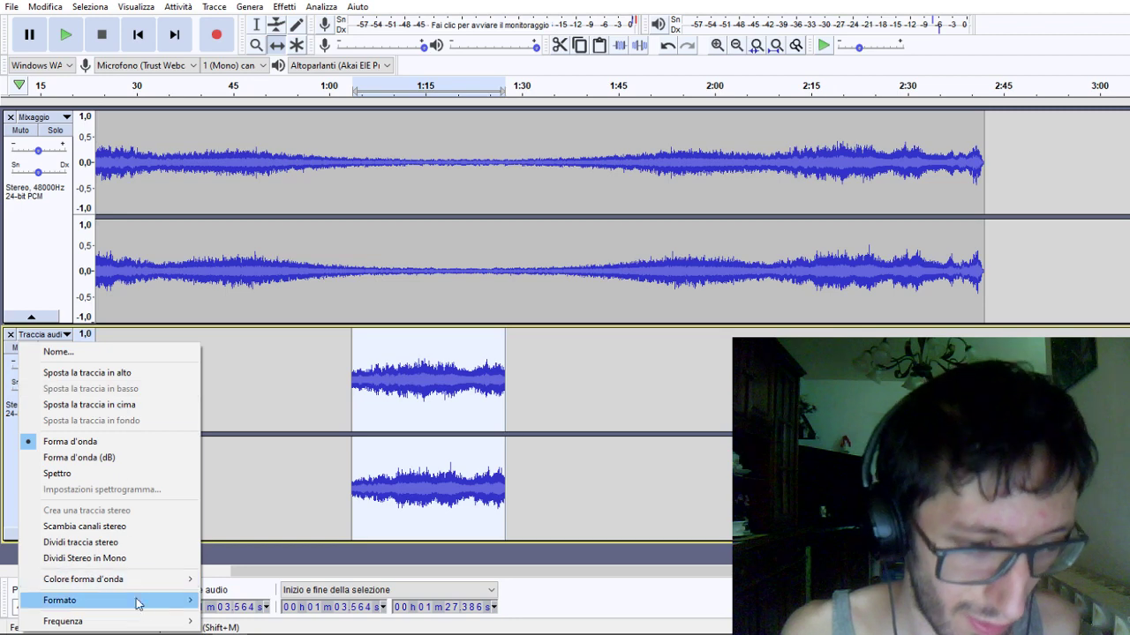
mouse_move(146, 623)
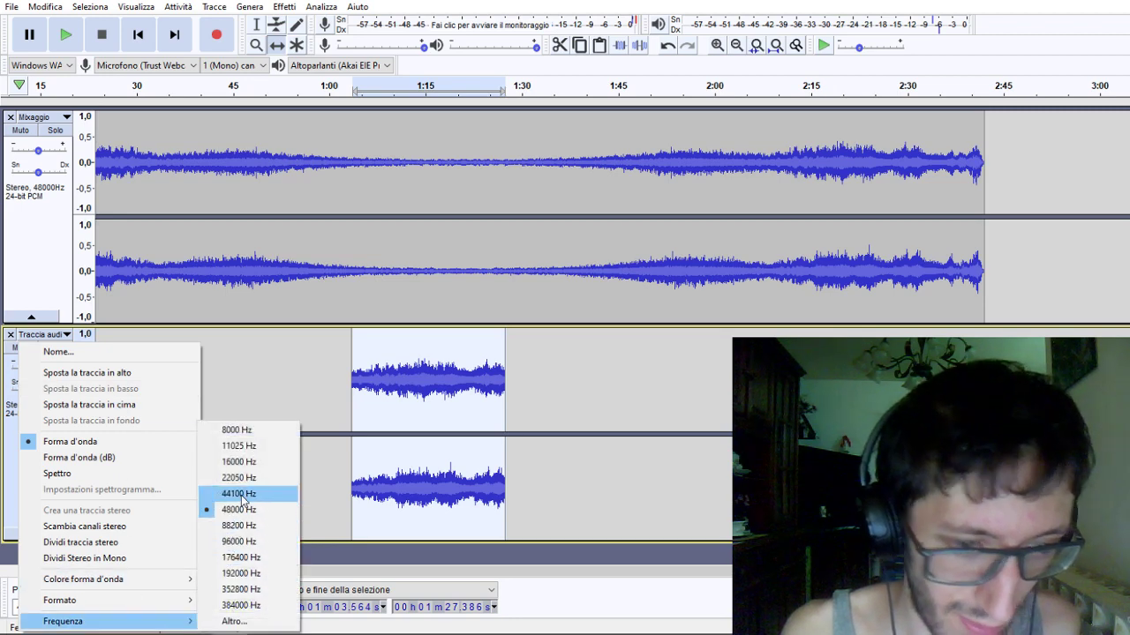
left_click(239, 494)
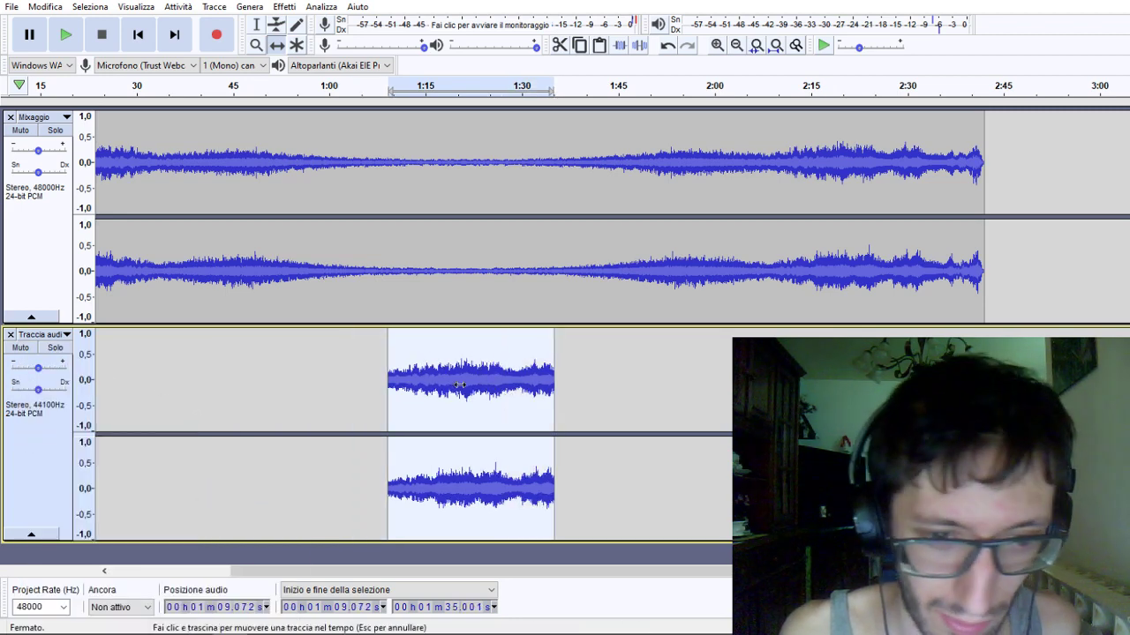
left_click_drag(474, 385, 449, 385)
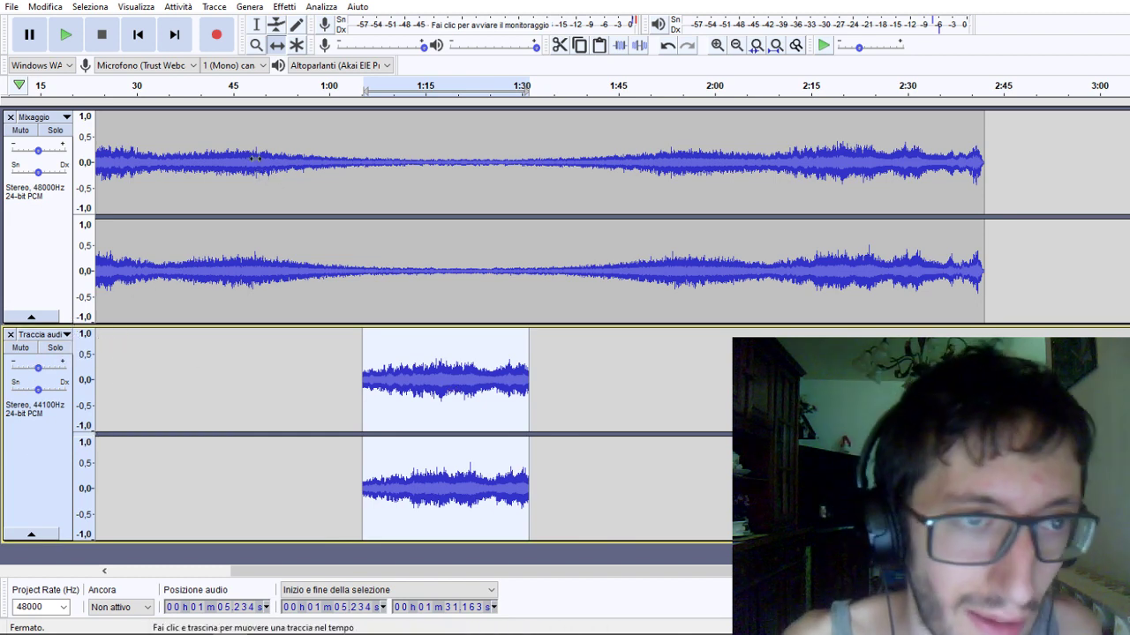
Stretch the pasted clip to about three times its length with the Paulstretch effect.
left_click(285, 6)
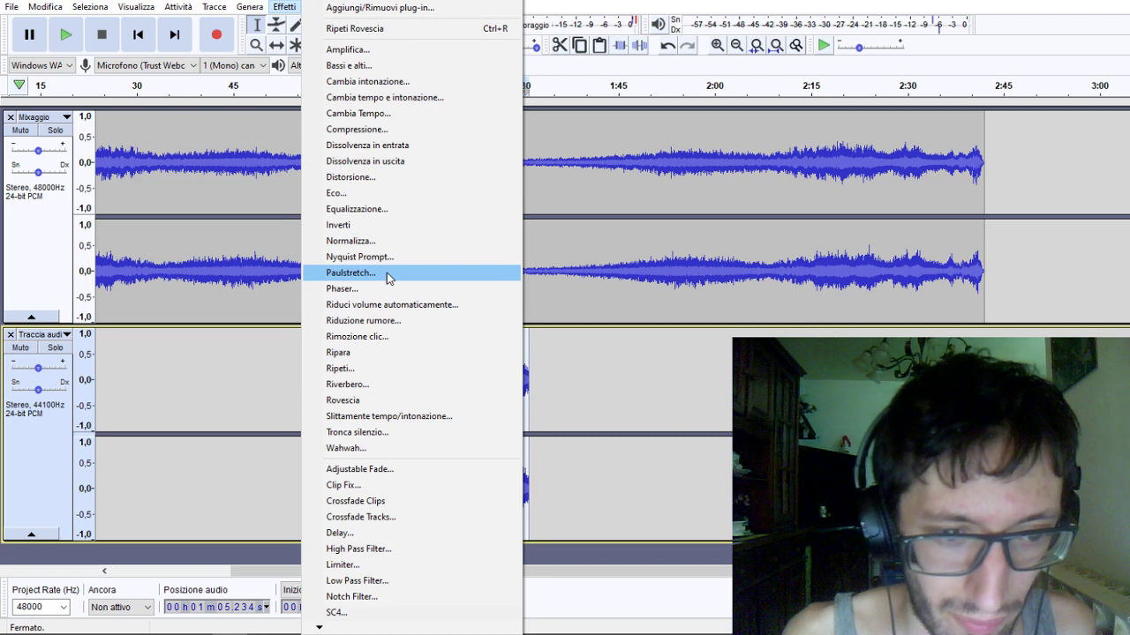
left_click(350, 273)
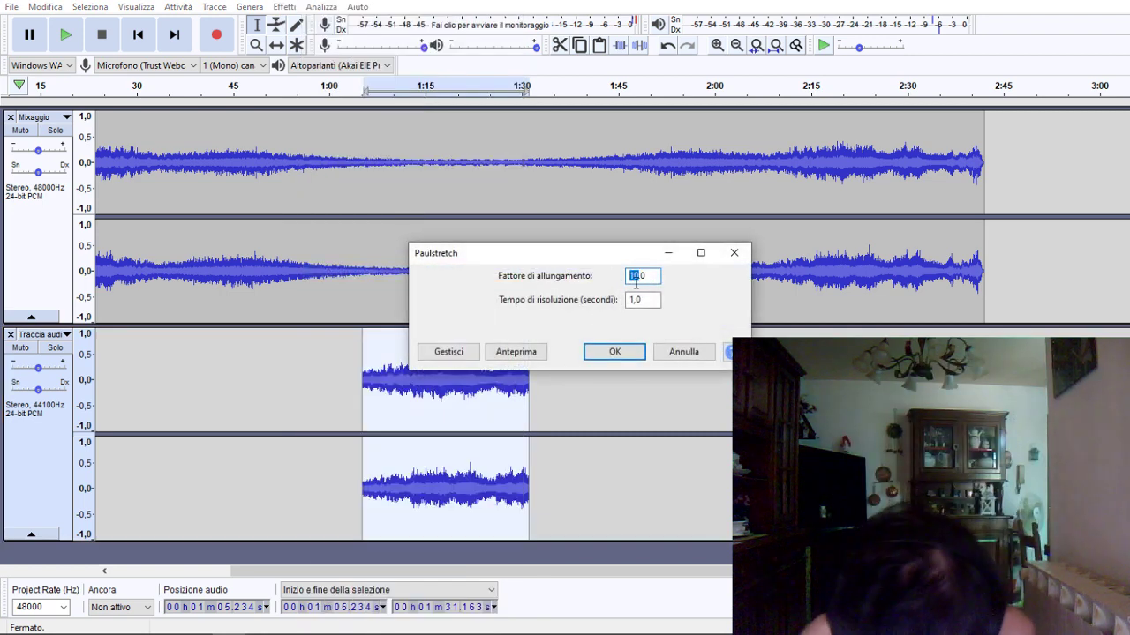
key("BackSpace")
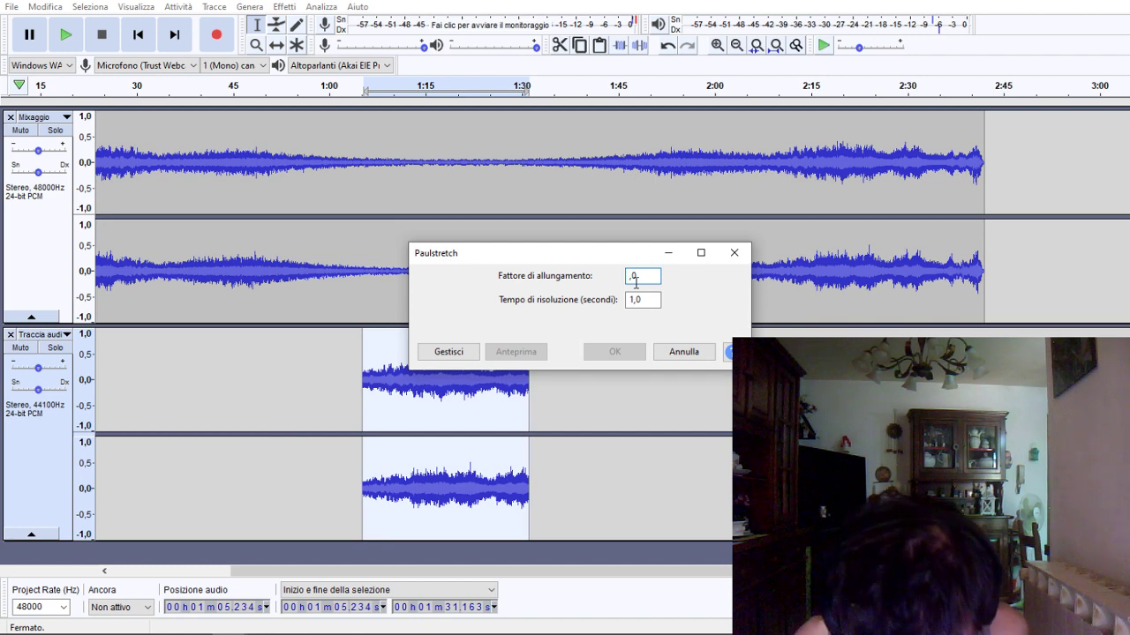
type("8")
key("Return")
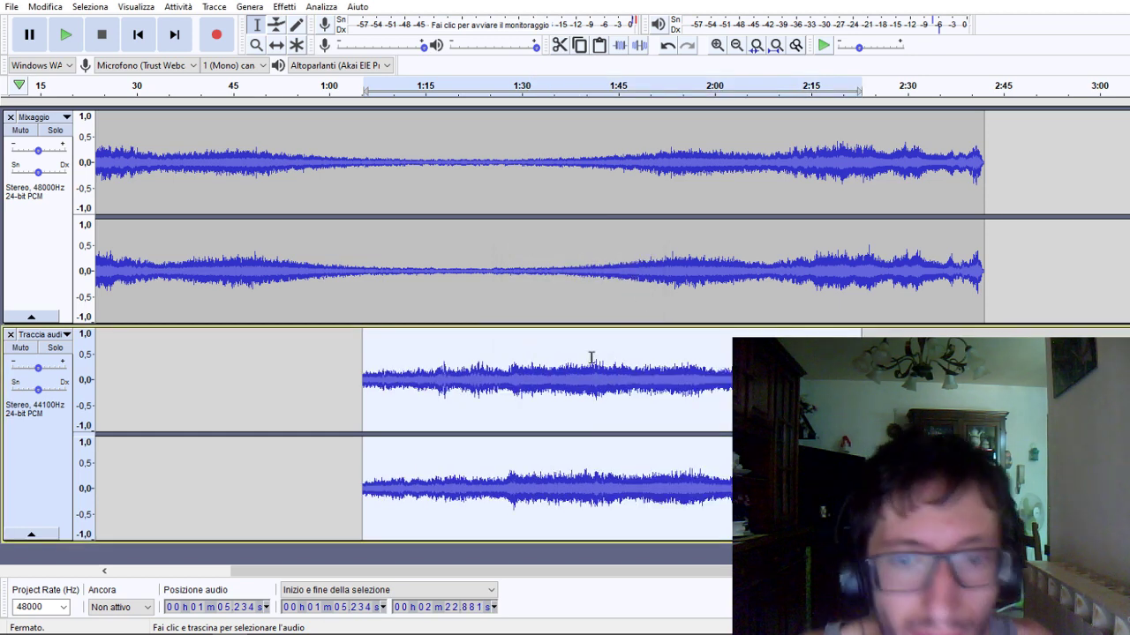
Move the stretched clip so it starts at 0:49.992, and lower its track's gain slightly.
left_click(276, 45)
left_click_drag(465, 393, 369, 381)
left_click_drag(38, 368, 35, 371)
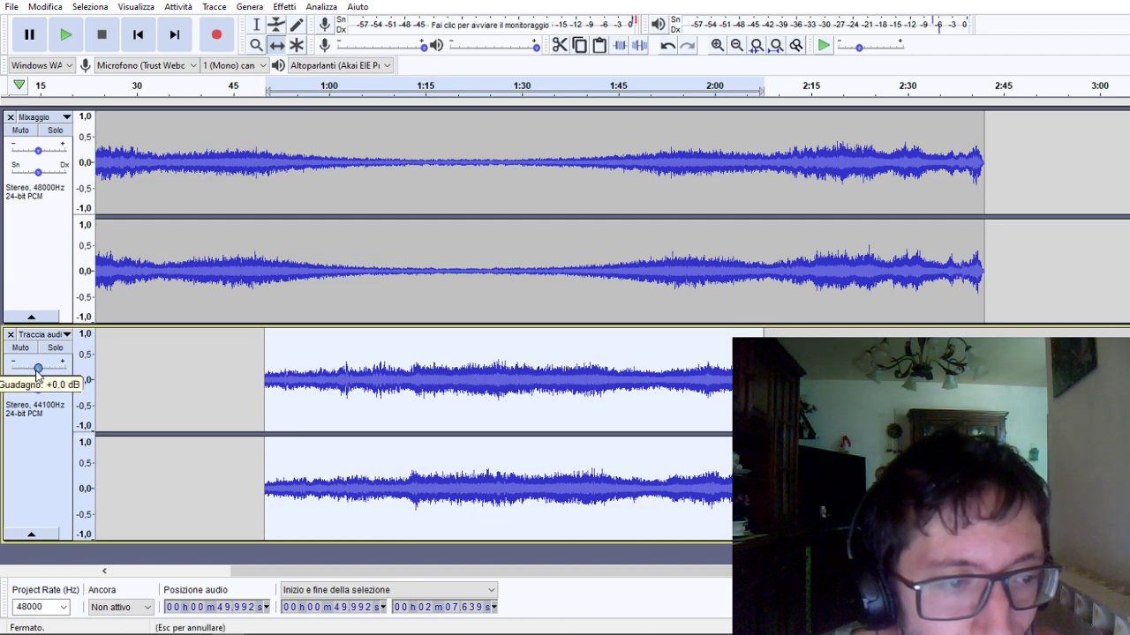
left_click_drag(36, 375, 36, 375)
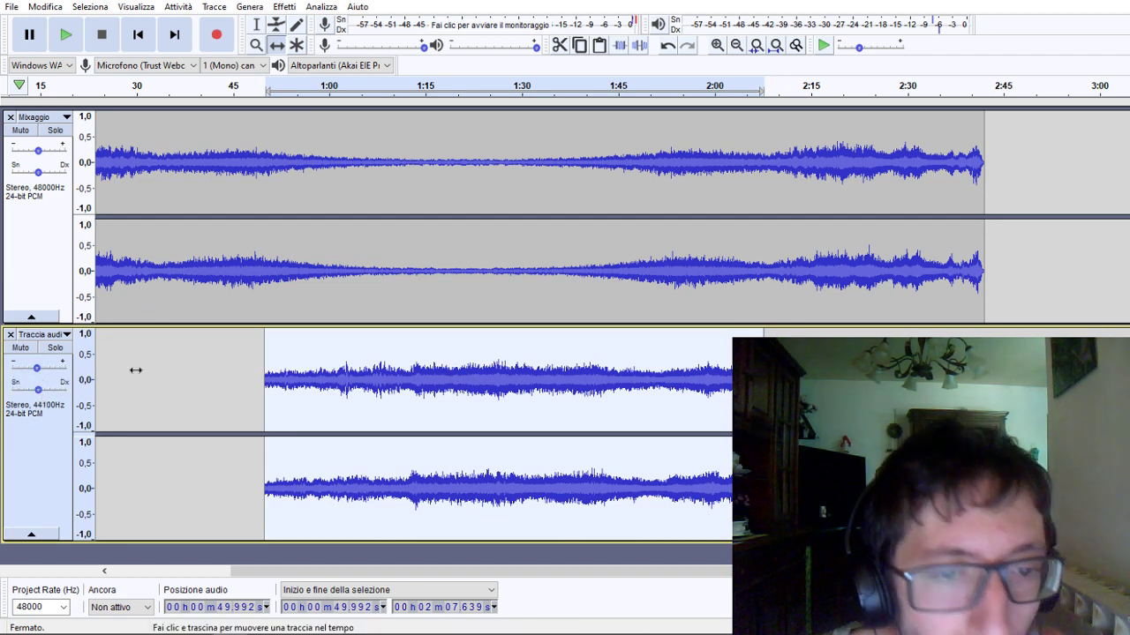
Apply a fade-in (Dissolvenza in entrata) to the stretched clip from 0:49.992 to 1:04.806.
left_click(256, 25)
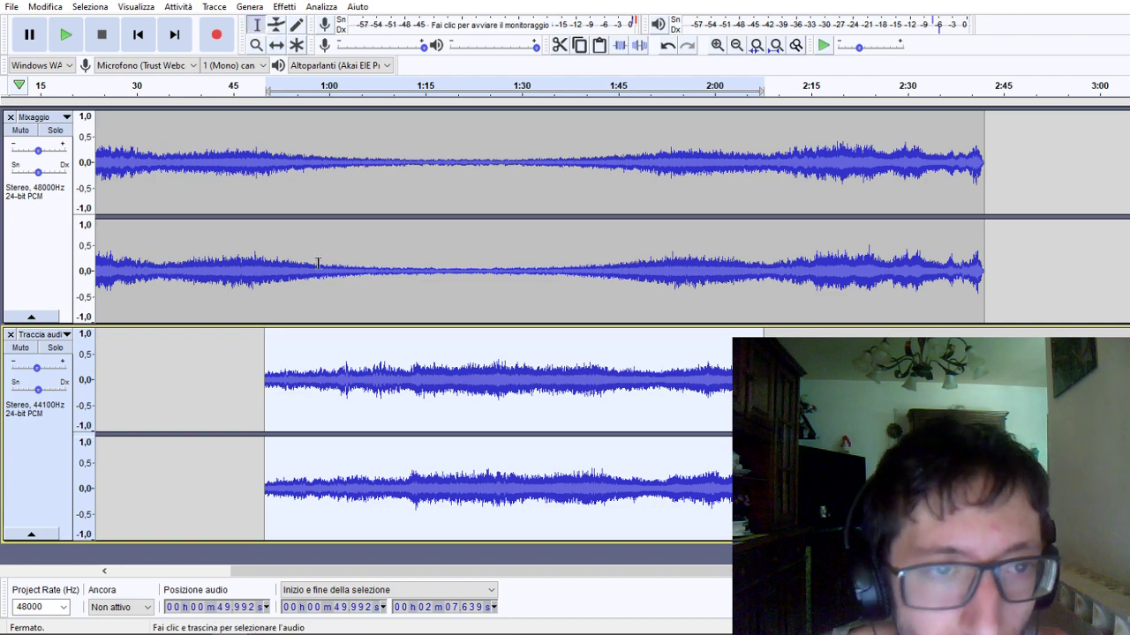
left_click_drag(358, 331, 260, 346)
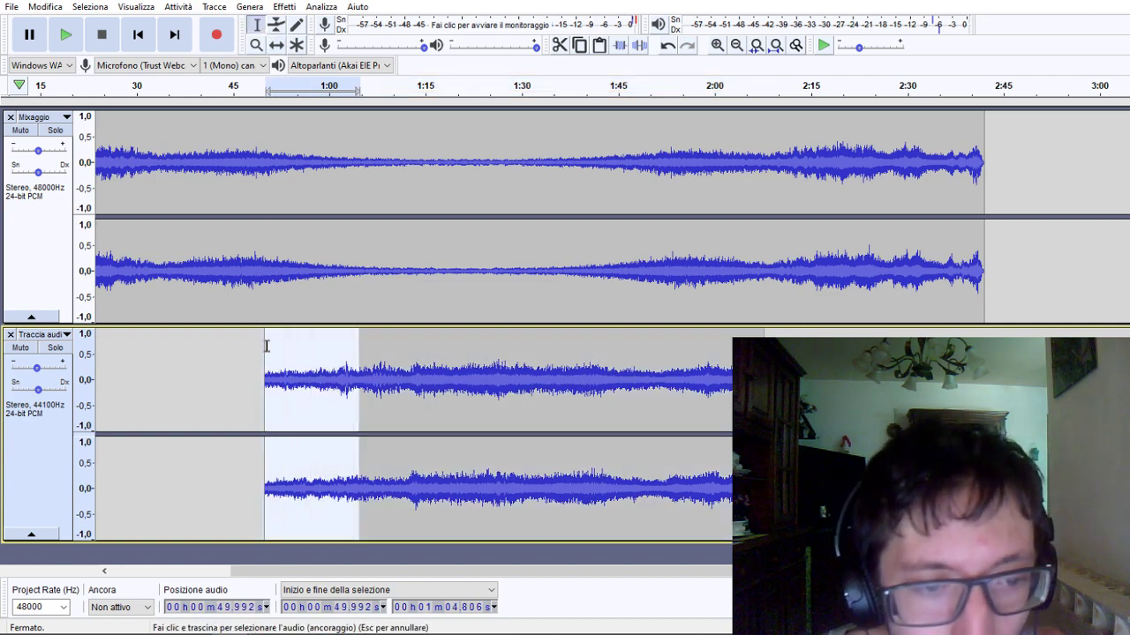
left_click_drag(270, 282, 270, 283)
left_click(284, 6)
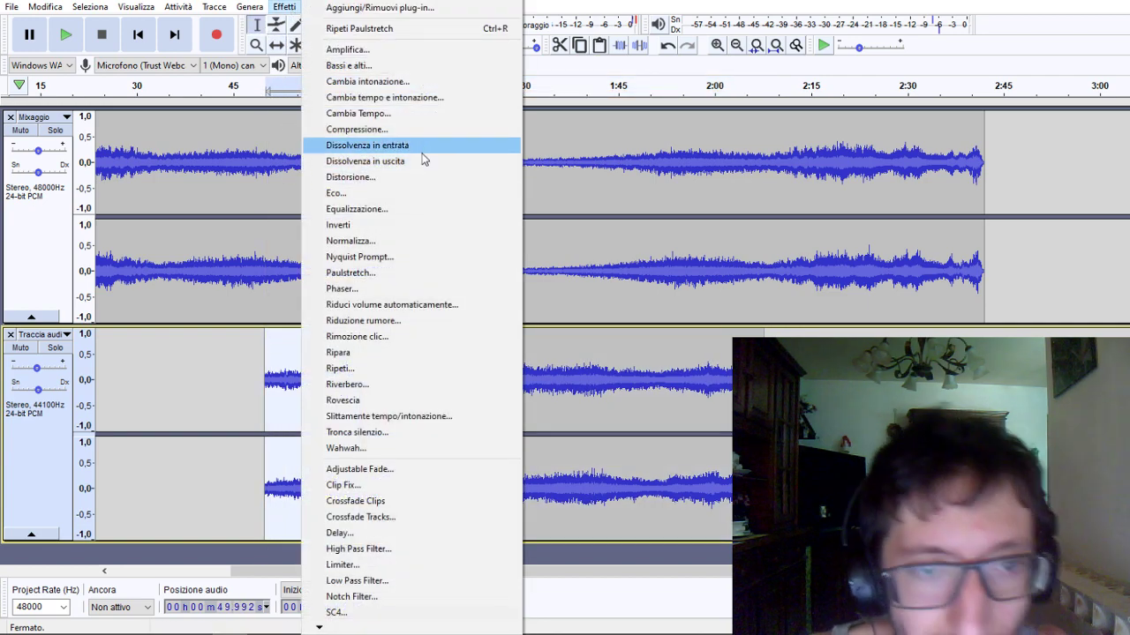
left_click(421, 148)
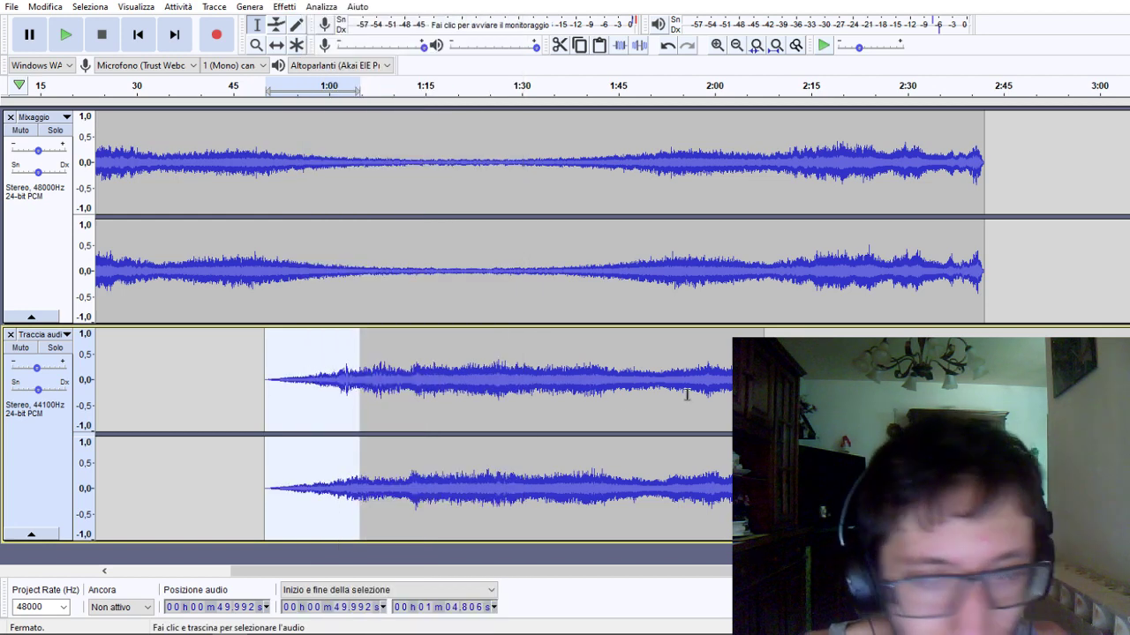
Fade out the stretched clip's end from 1:57.305 to 2:07.639 (Dissolvenza in uscita), and move the clip to start at 0:41.863.
left_click_drag(697, 388, 764, 383)
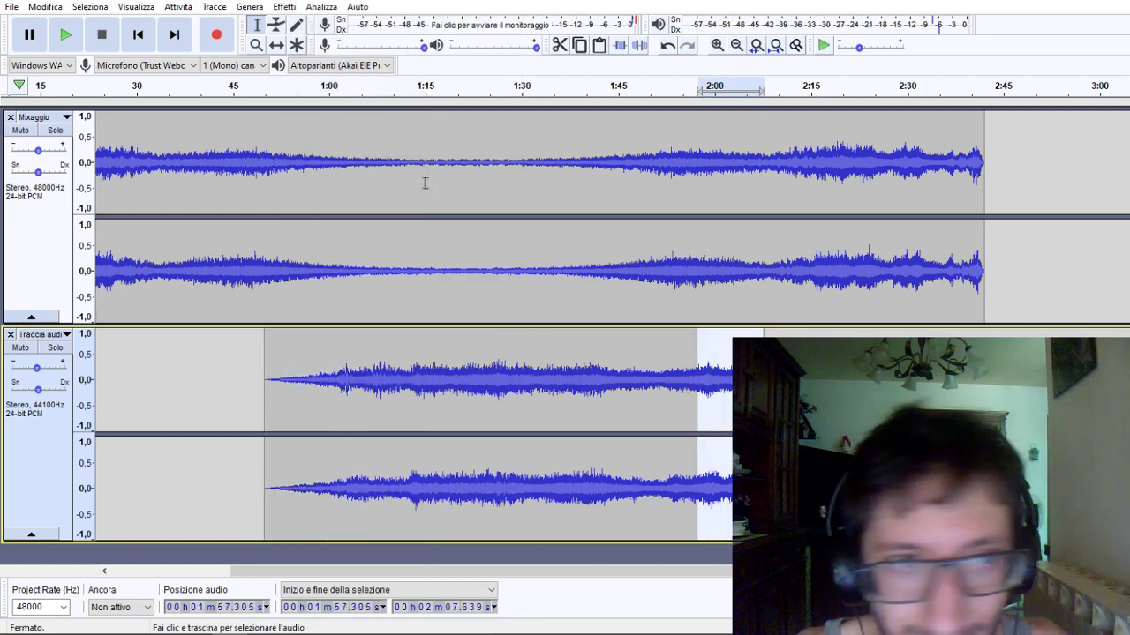
left_click(284, 7)
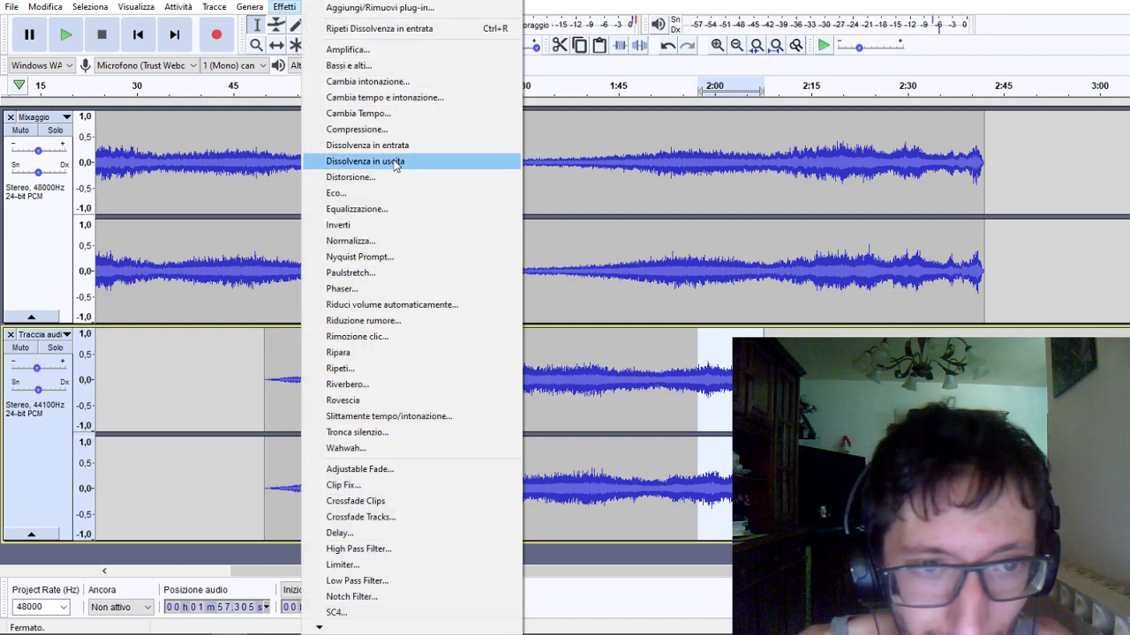
left_click(393, 160)
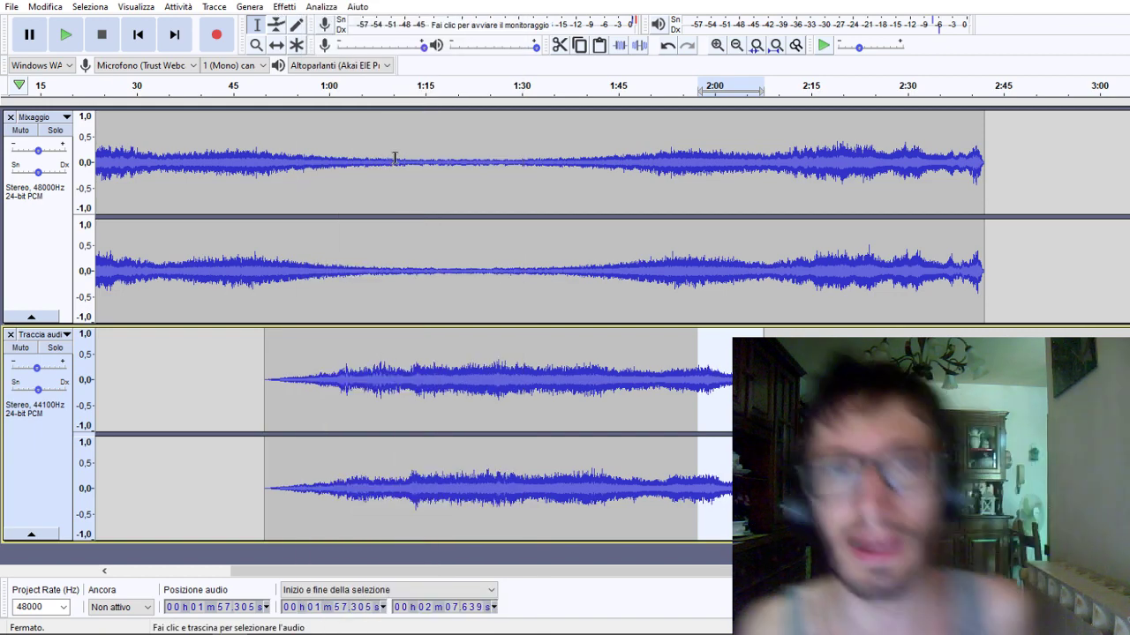
left_click(49, 449)
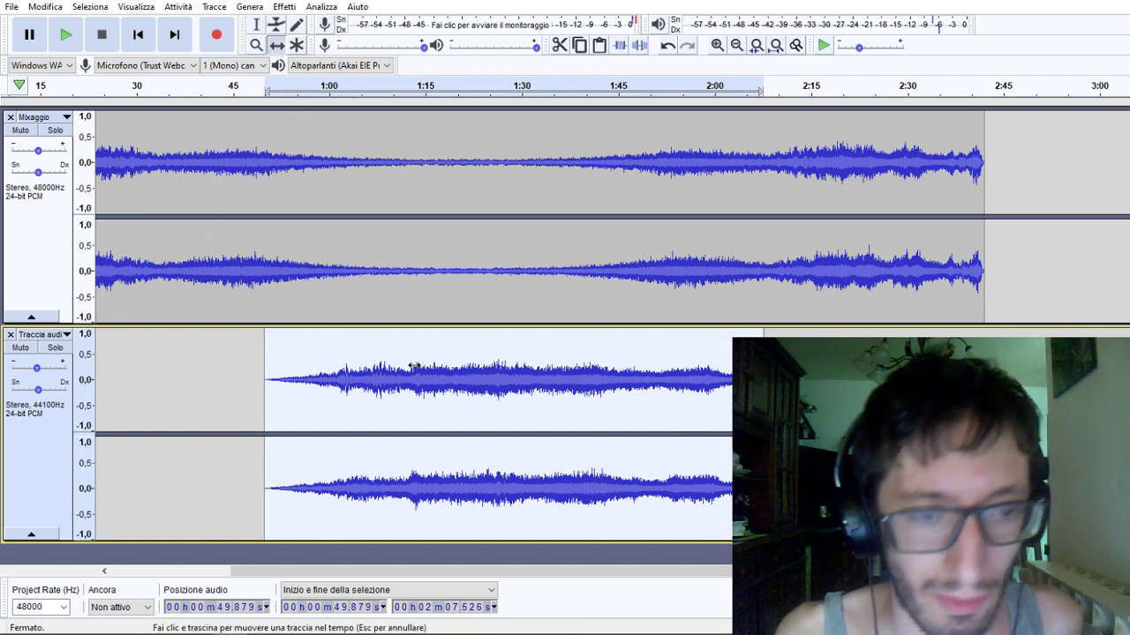
left_click_drag(413, 366, 367, 364)
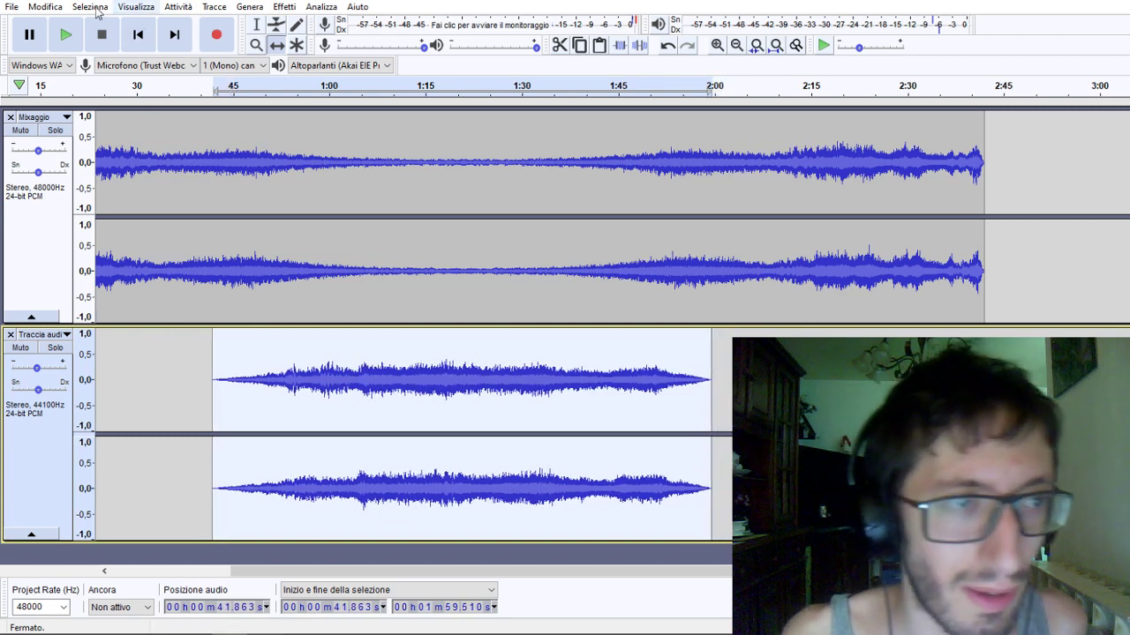
Select everything and mix and render the main mix and the stretched layer into one track.
left_click(90, 8)
left_click(106, 23)
left_click(213, 6)
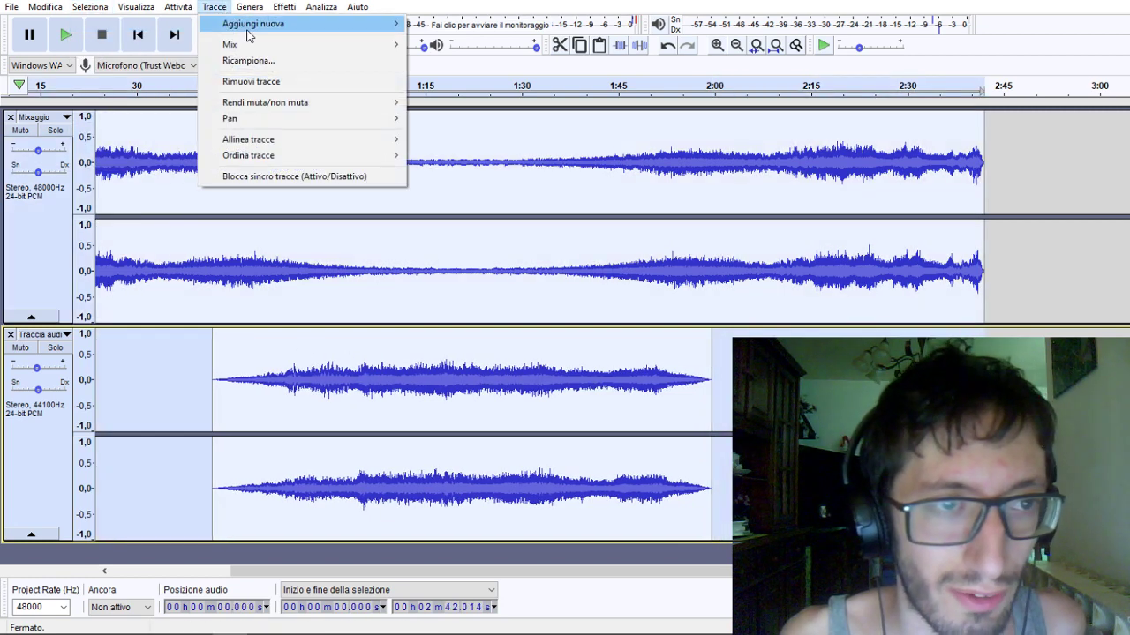
mouse_move(355, 45)
left_click(439, 62)
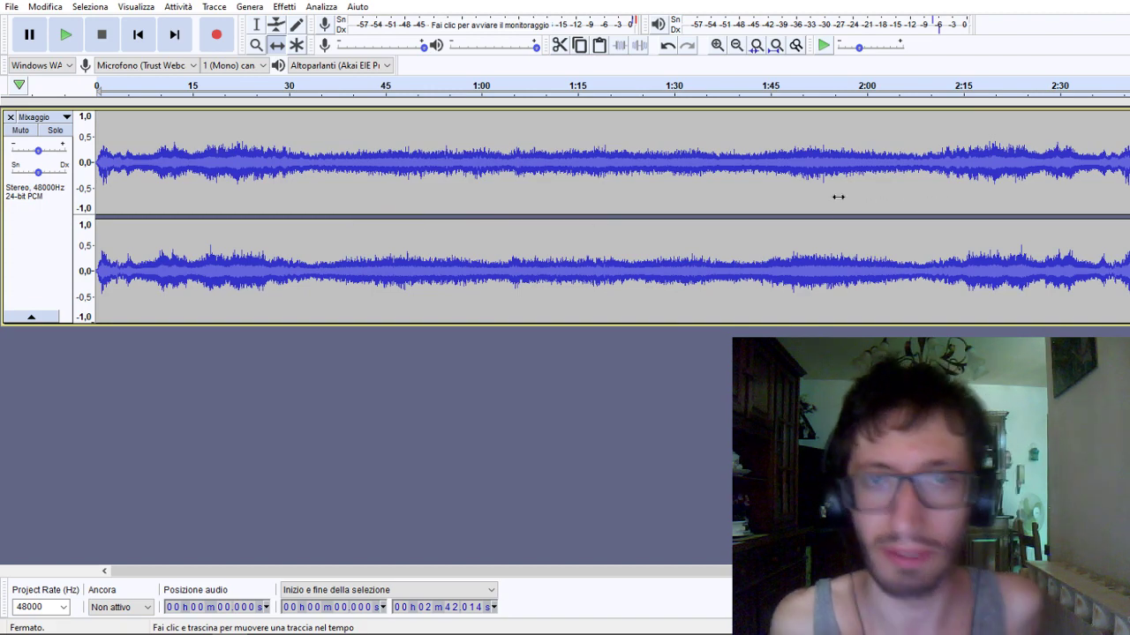
Switch to OBS, mute the Mic/Aux source in the mixer, and return to Audacity.
mouse_move(369, 630)
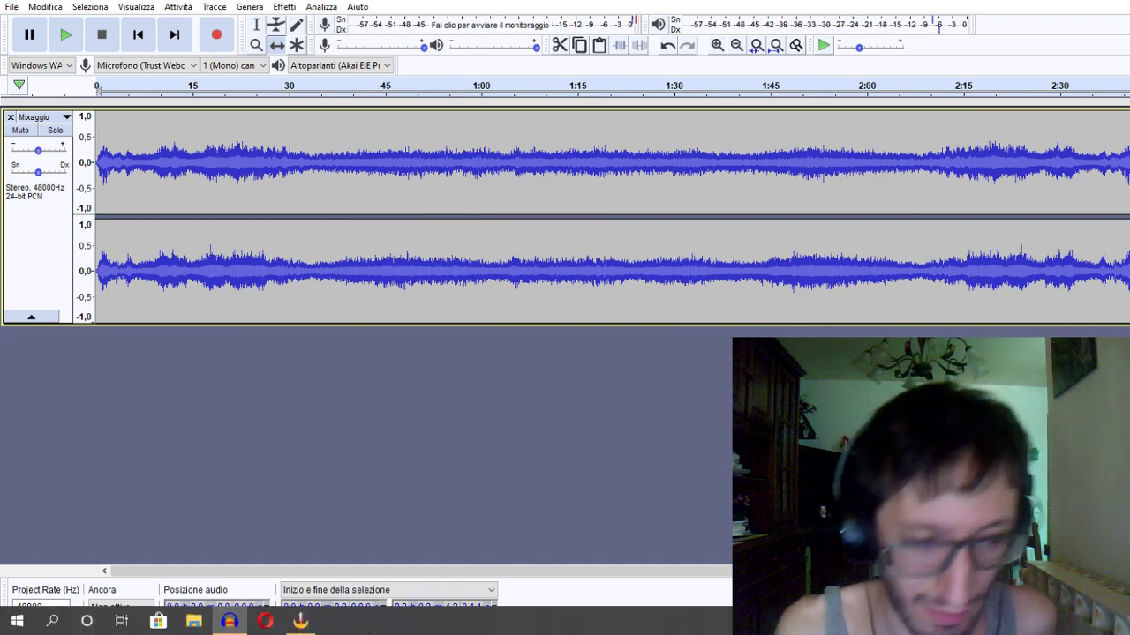
left_click(304, 622)
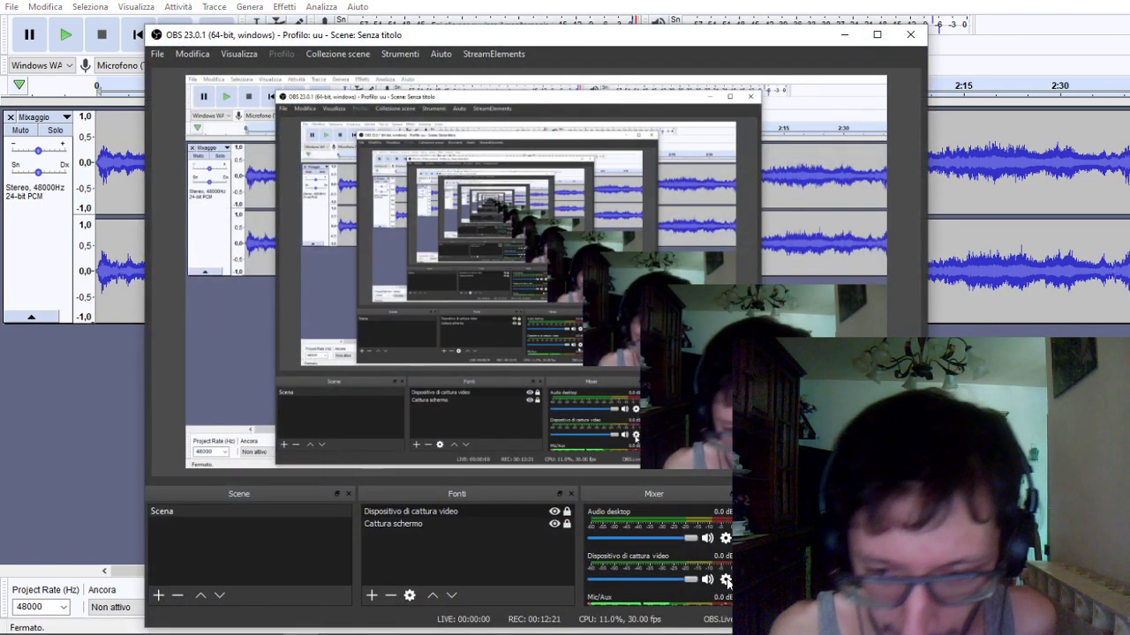
scroll(706, 573, "down", 2)
left_click(707, 596)
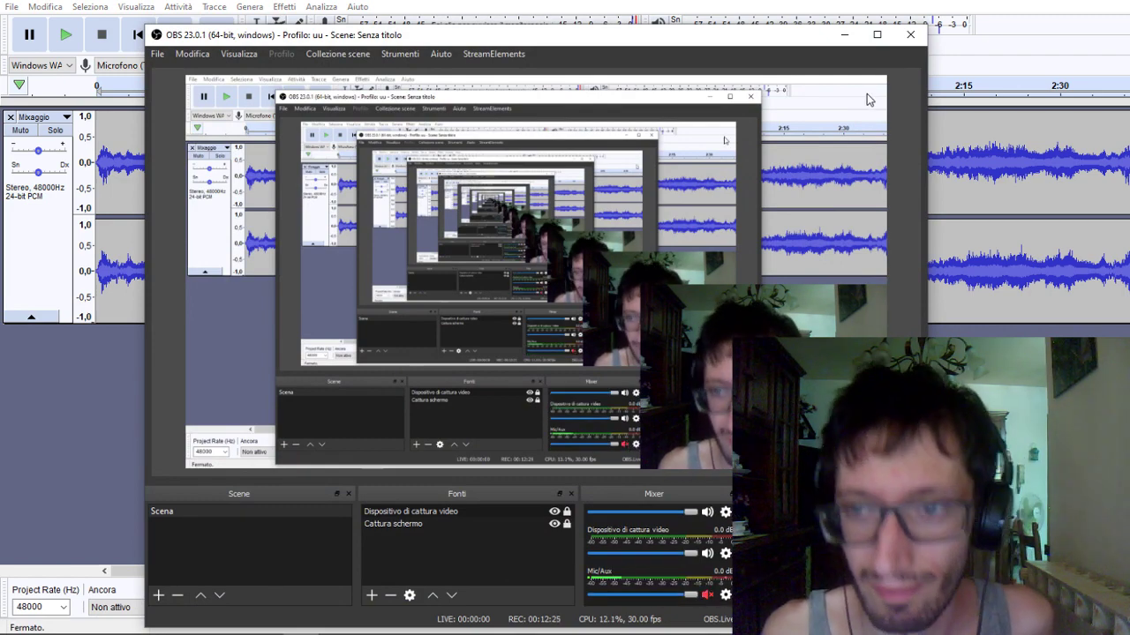
left_click(843, 37)
Play the rendered mix from the beginning and enlarge the track's height to fill the workspace.
key("space")
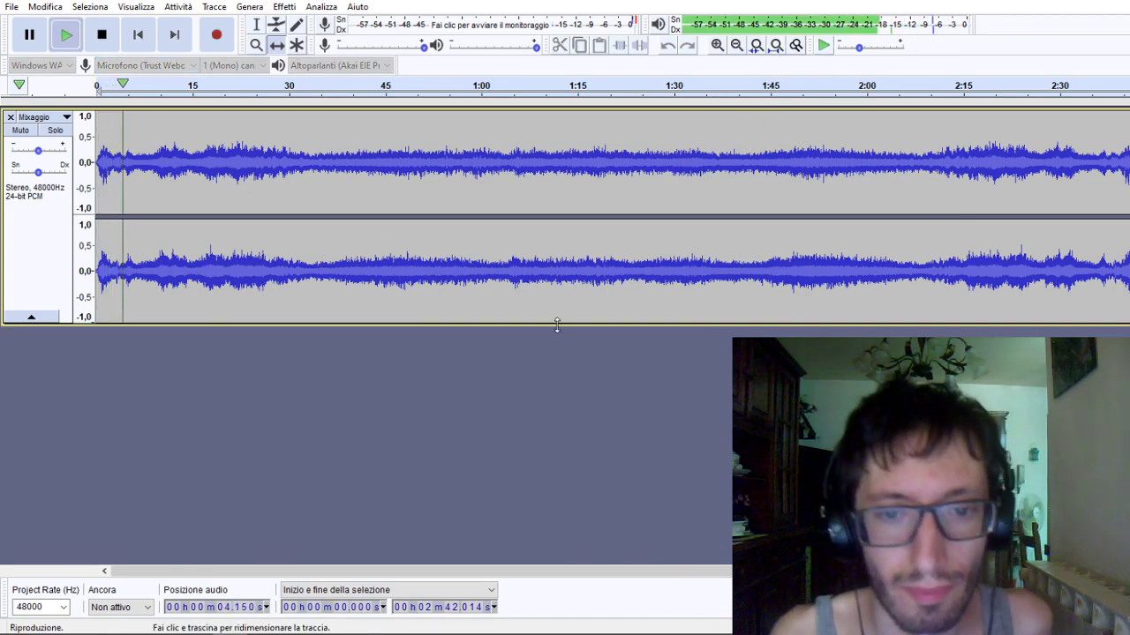
left_click_drag(557, 323, 544, 438)
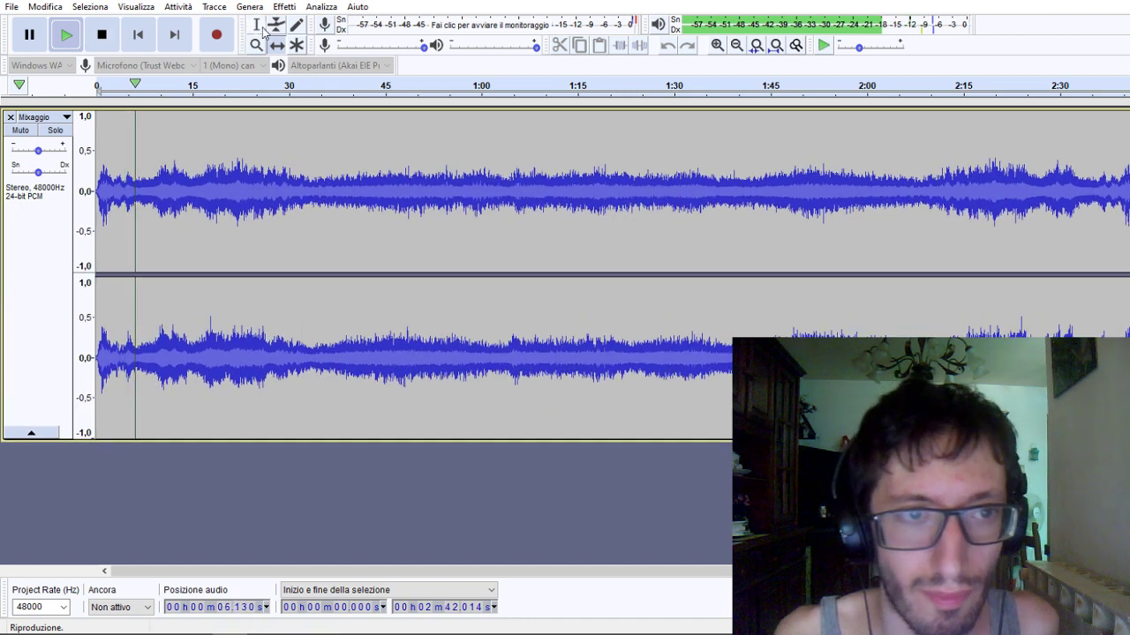
left_click_drag(444, 441, 438, 532)
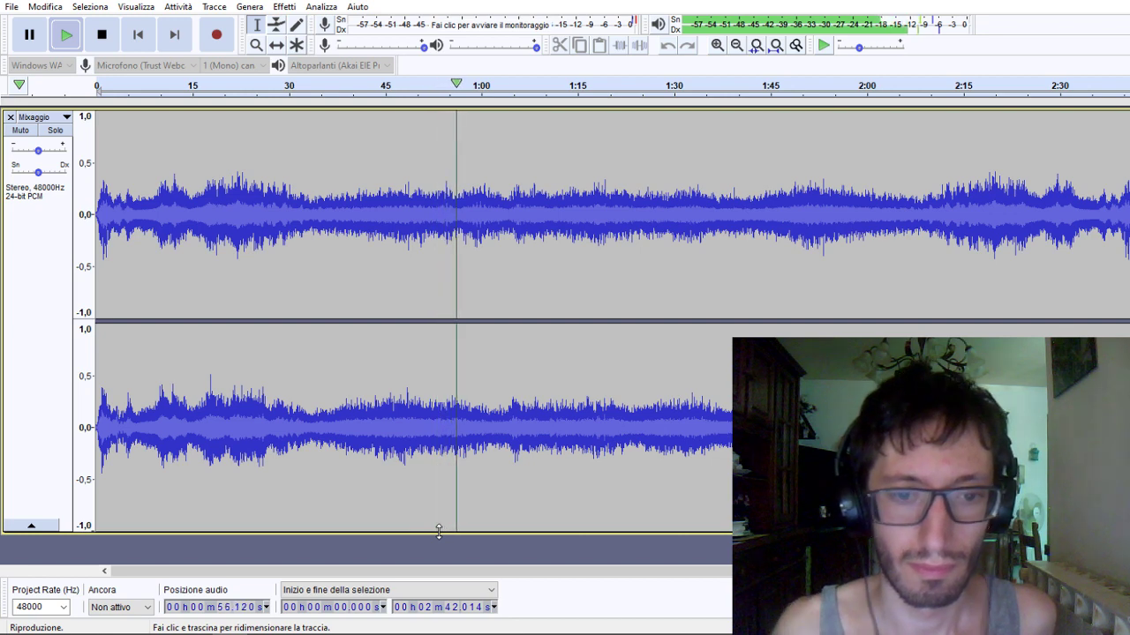
Check the desktop audio level in OBS during playback and return to Audacity.
mouse_move(338, 629)
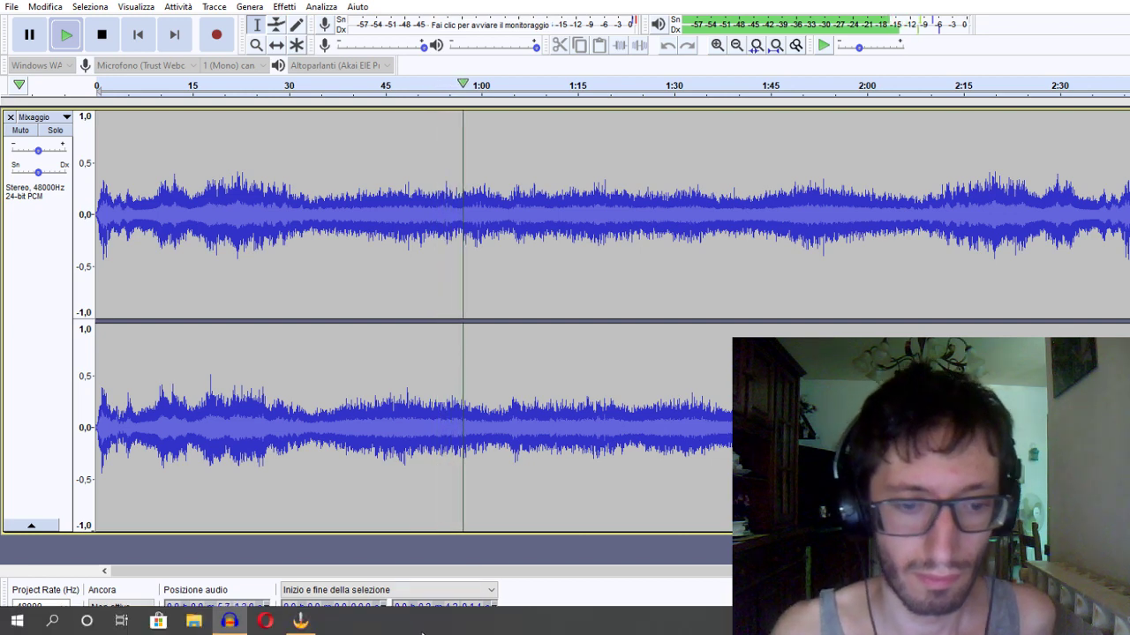
left_click(301, 621)
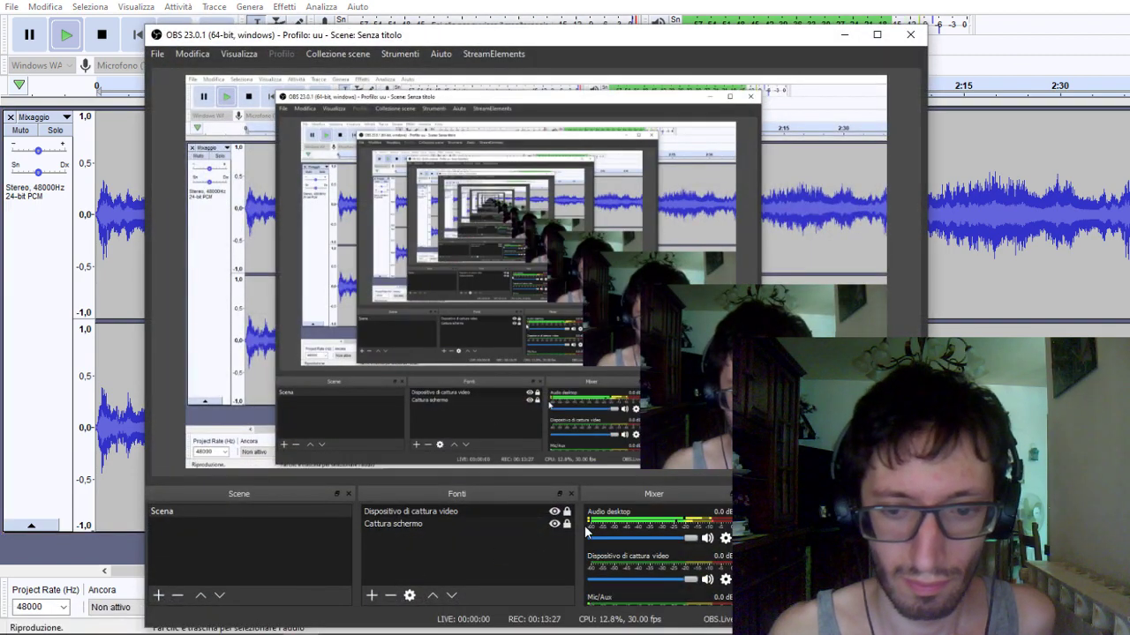
left_click(843, 36)
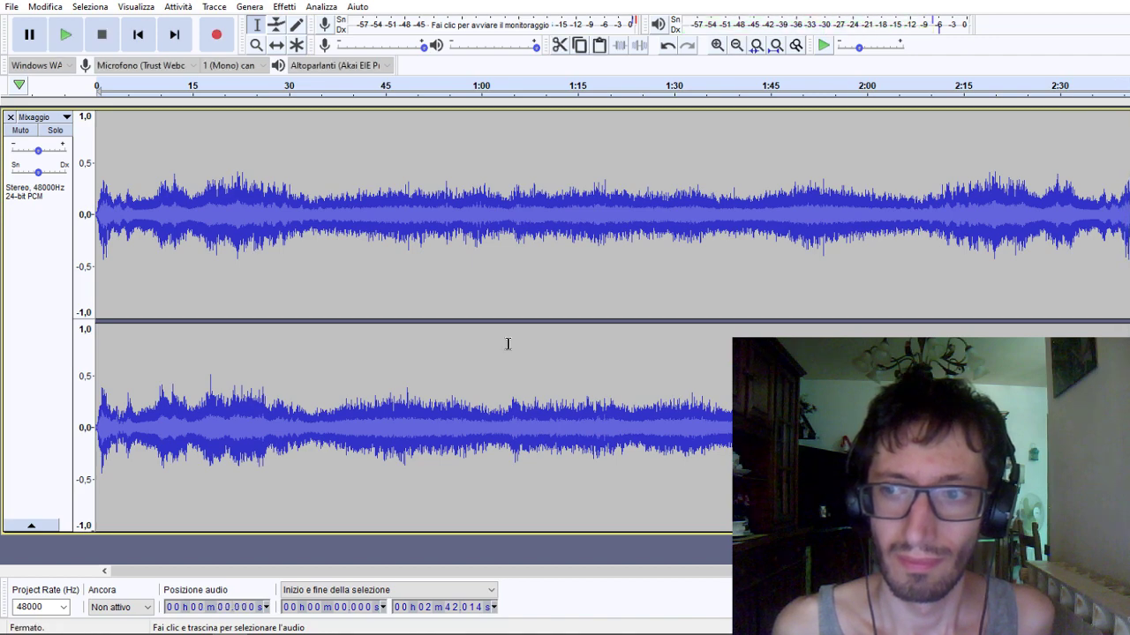
Switch to OBS to unmute the Mic/Aux source, and return to Audacity.
mouse_move(570, 628)
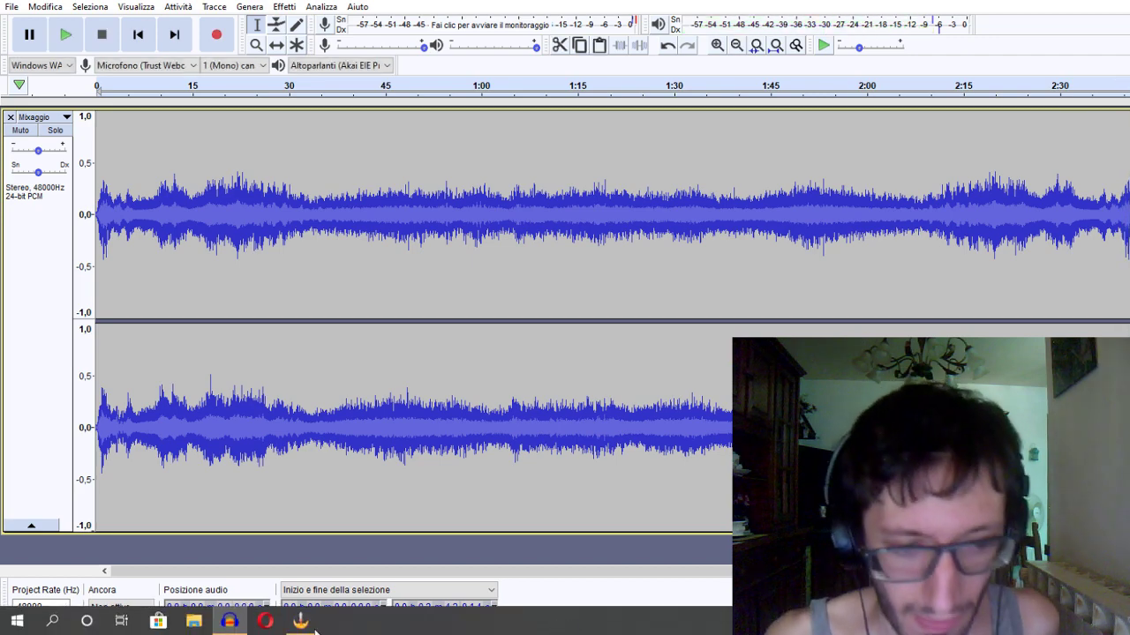
left_click(305, 623)
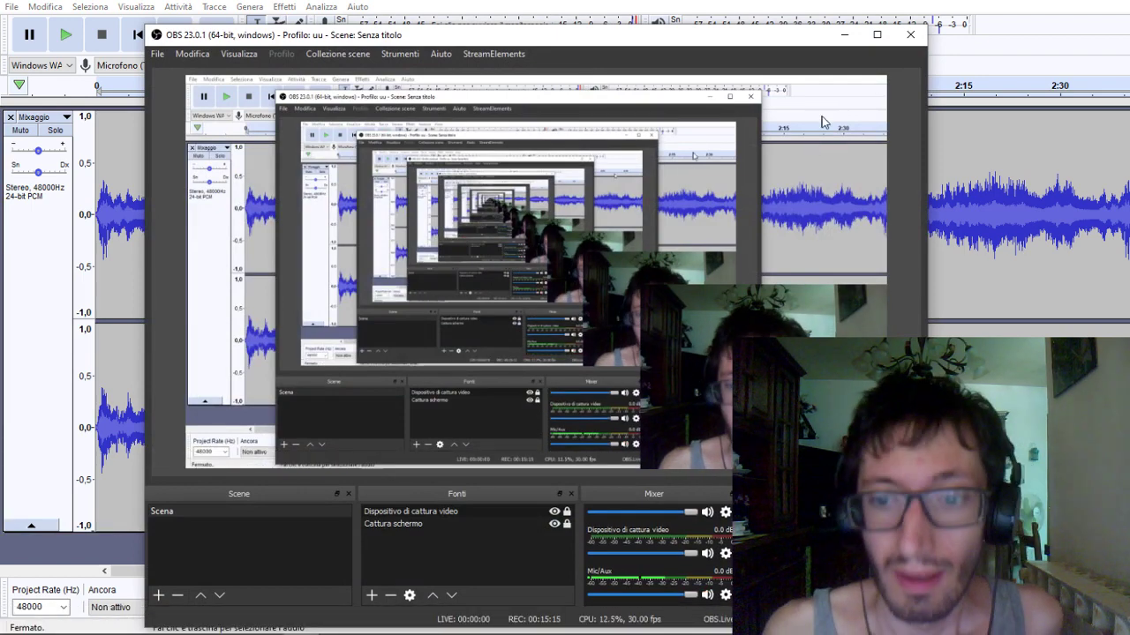
left_click(843, 35)
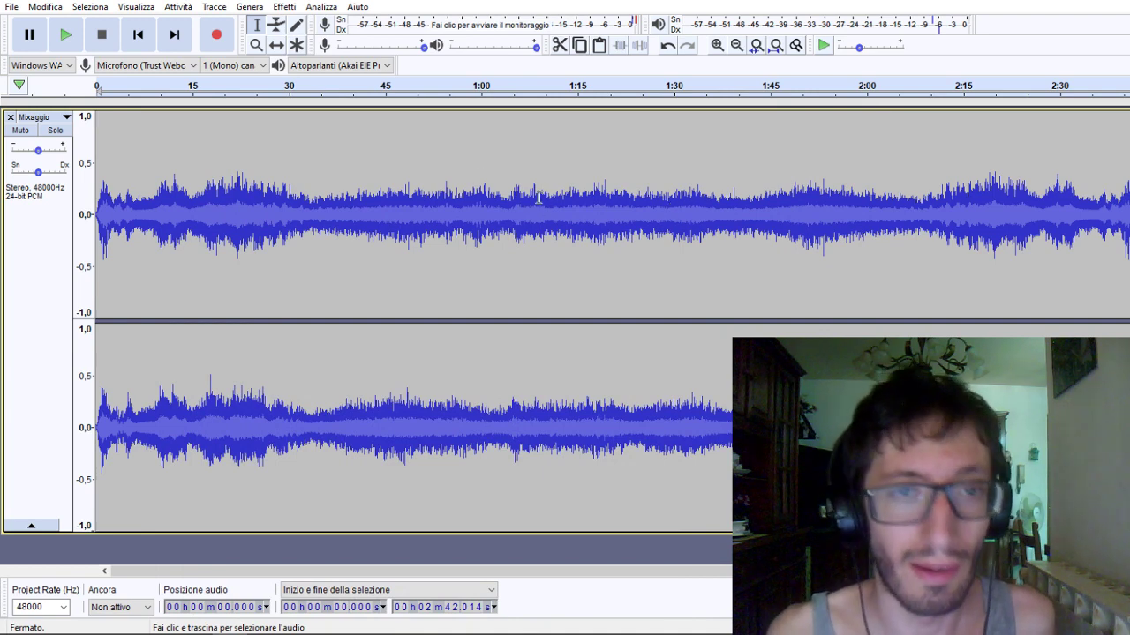
left_click(70, 236)
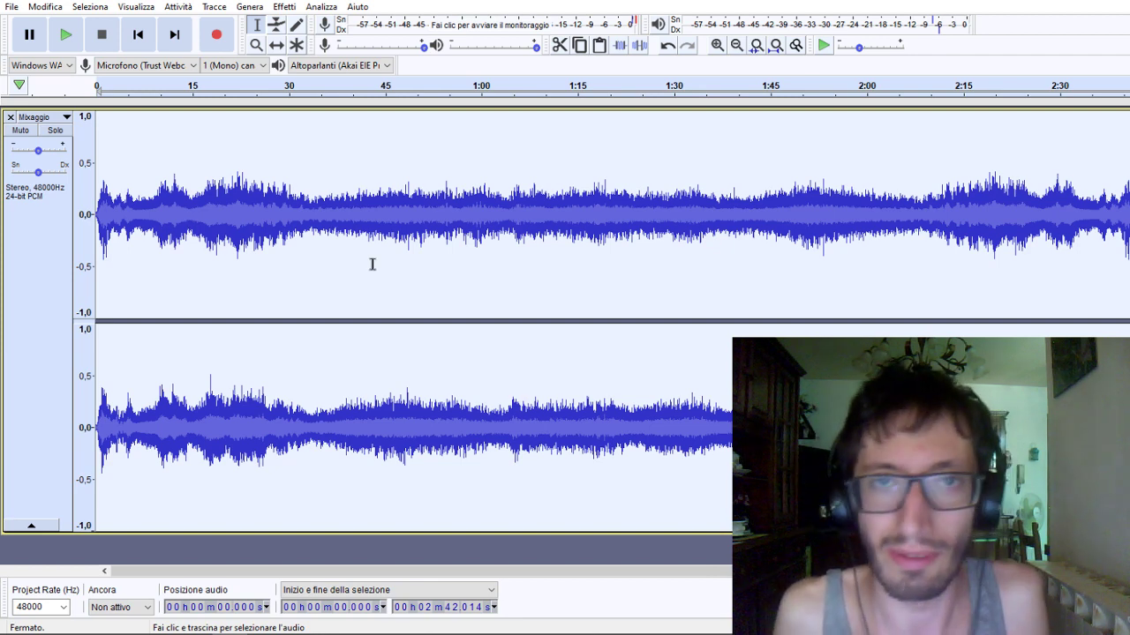
left_click(249, 6)
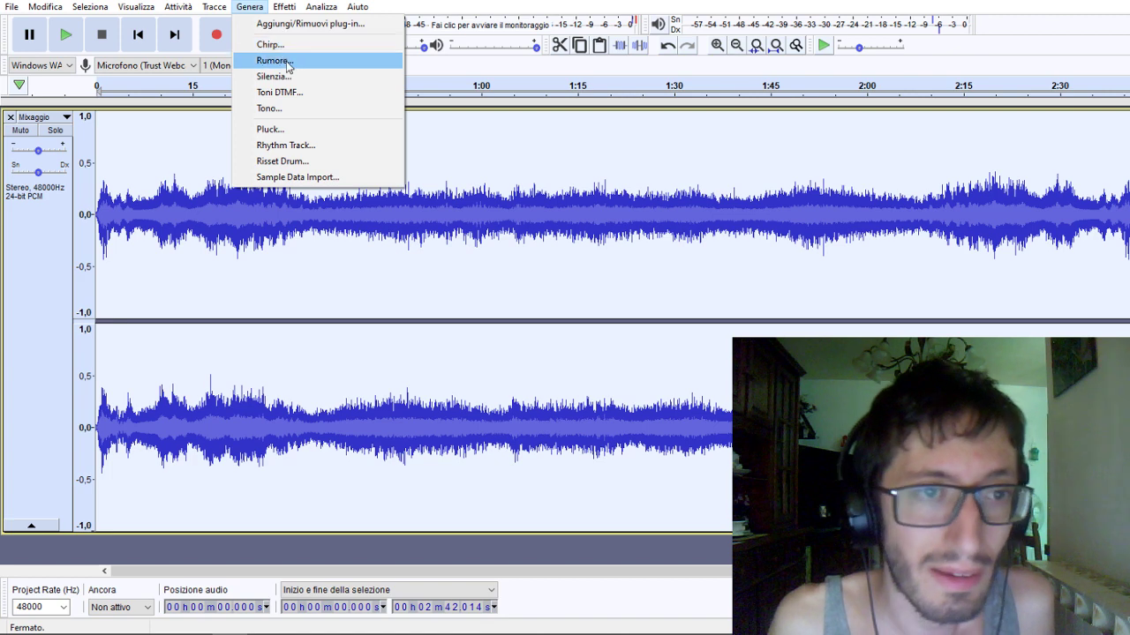
left_click(53, 232)
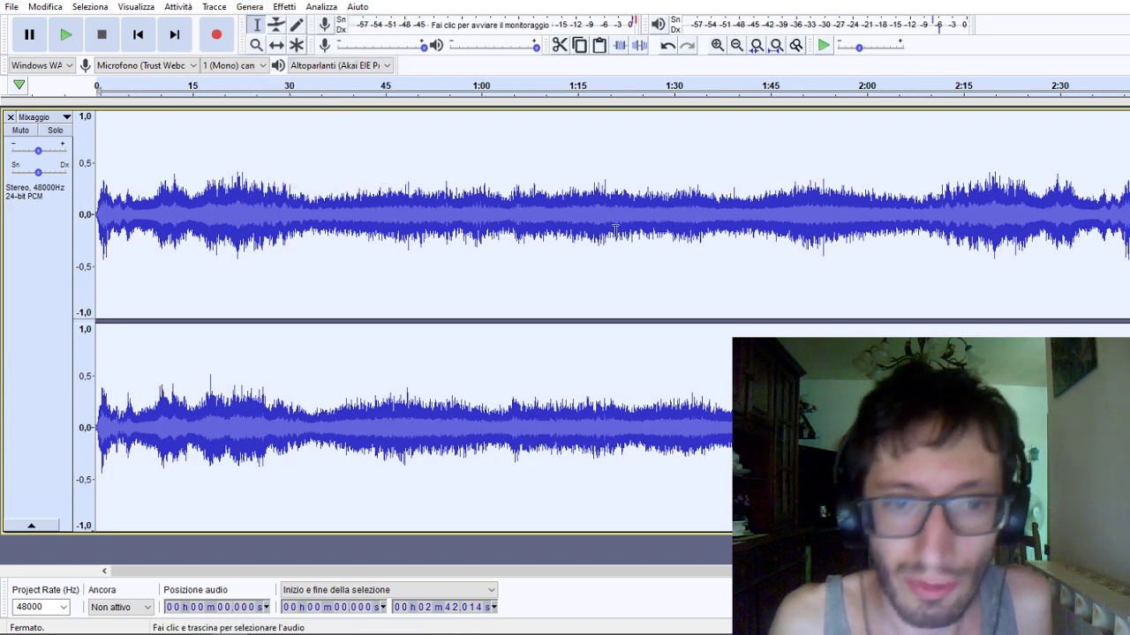
Add a new empty stereo track below the rendered mix.
left_click(213, 7)
mouse_move(227, 24)
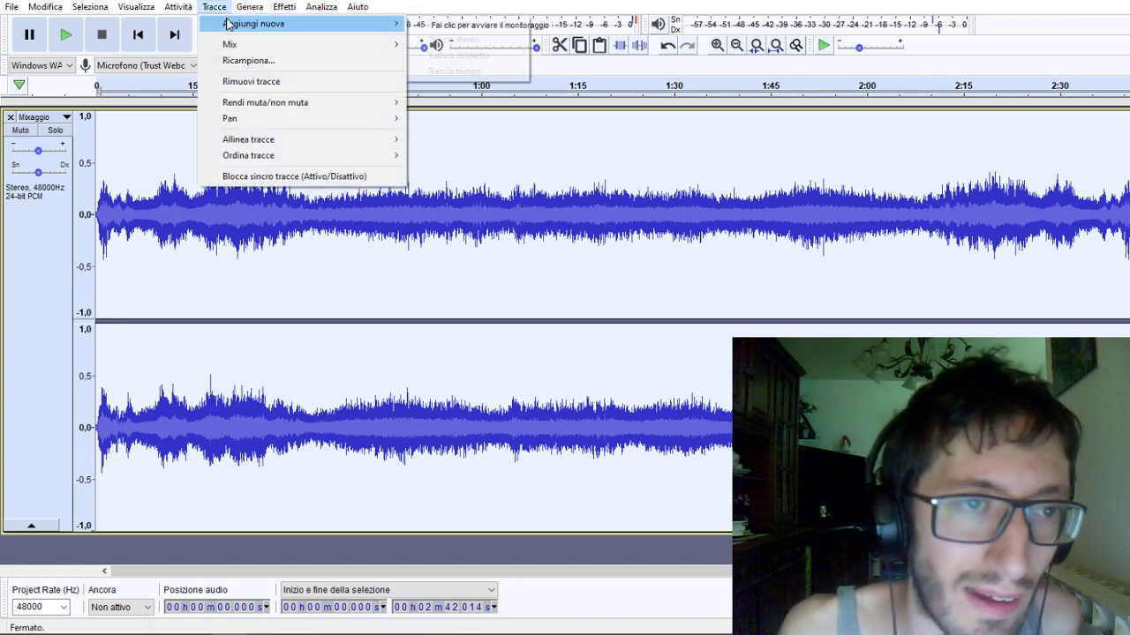
left_click(443, 40)
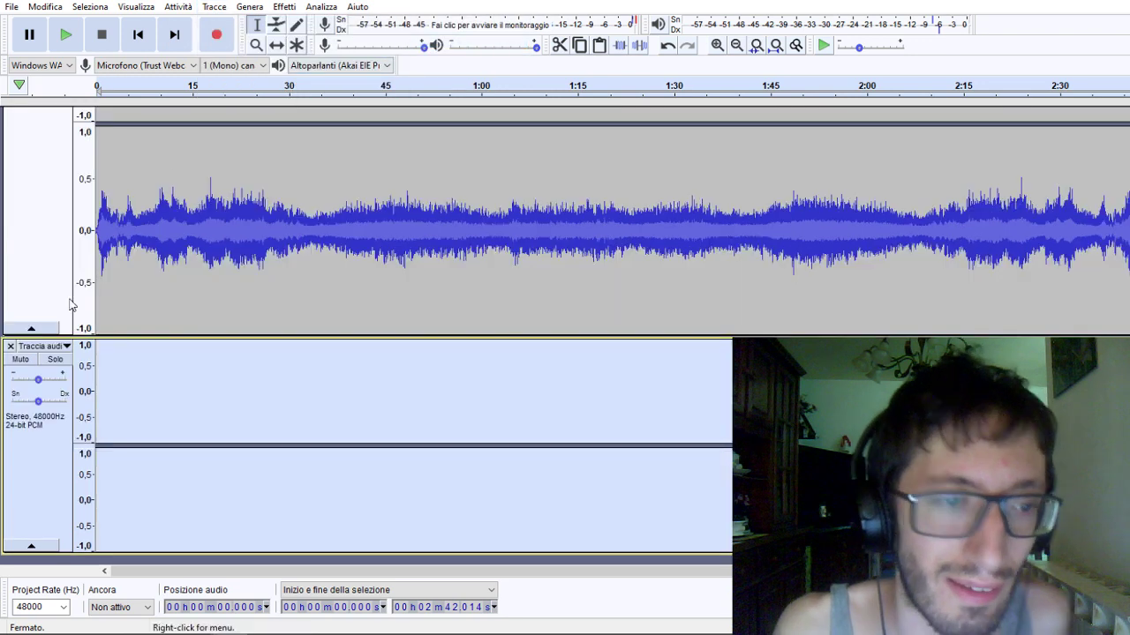
Generate a 30-second sawtooth tone at 50 Hz with amplitude 0.8 on the new stereo track.
left_click(33, 518)
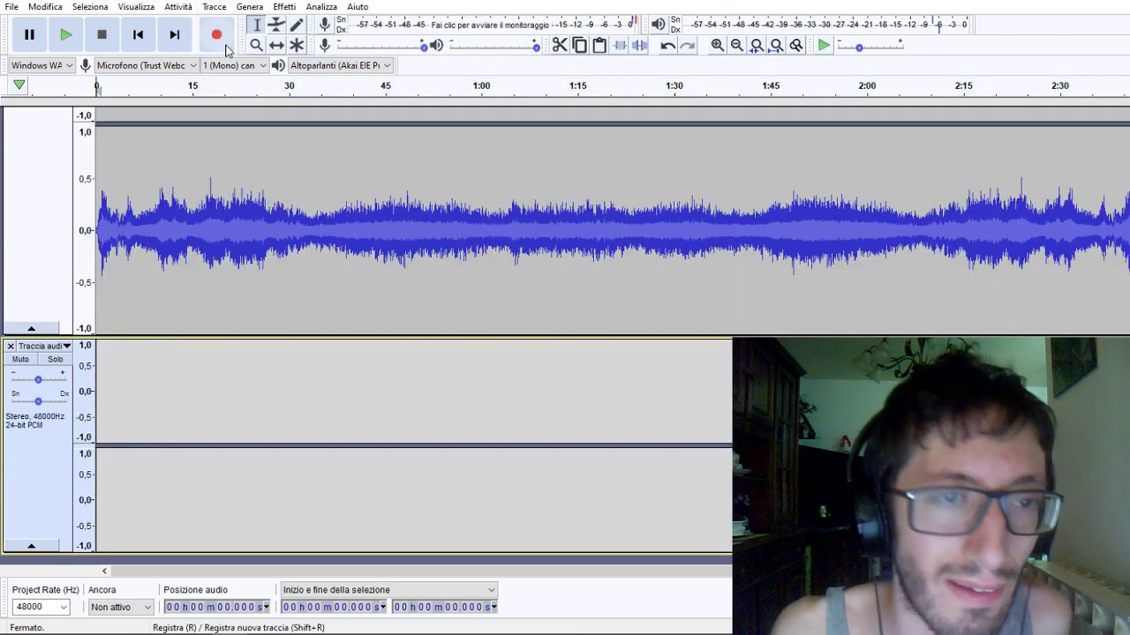
left_click(248, 7)
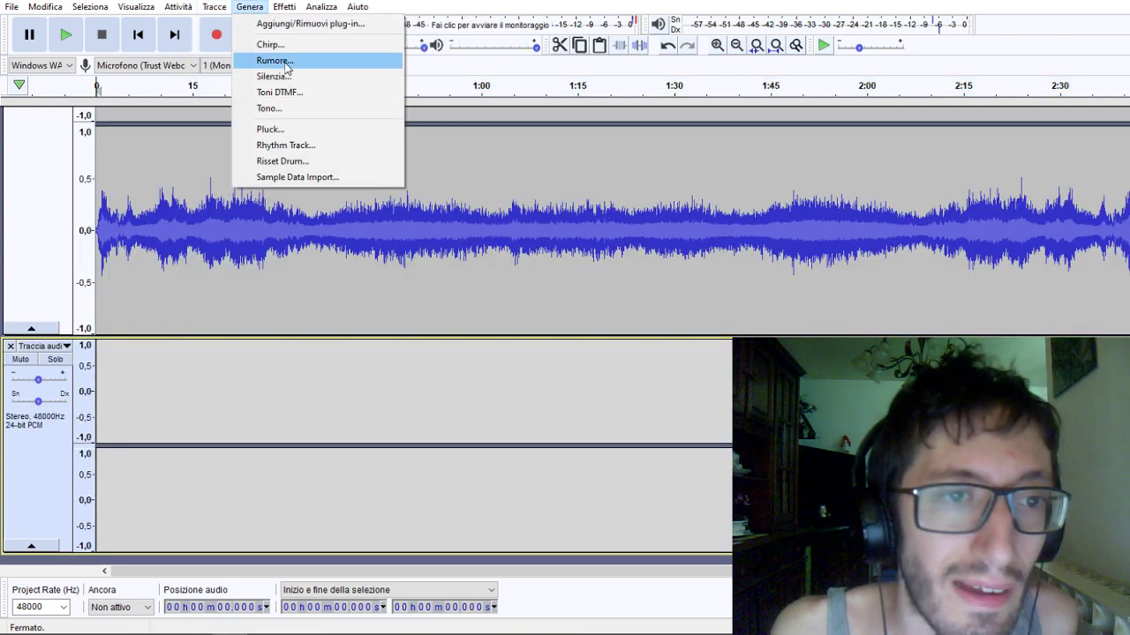
left_click(290, 108)
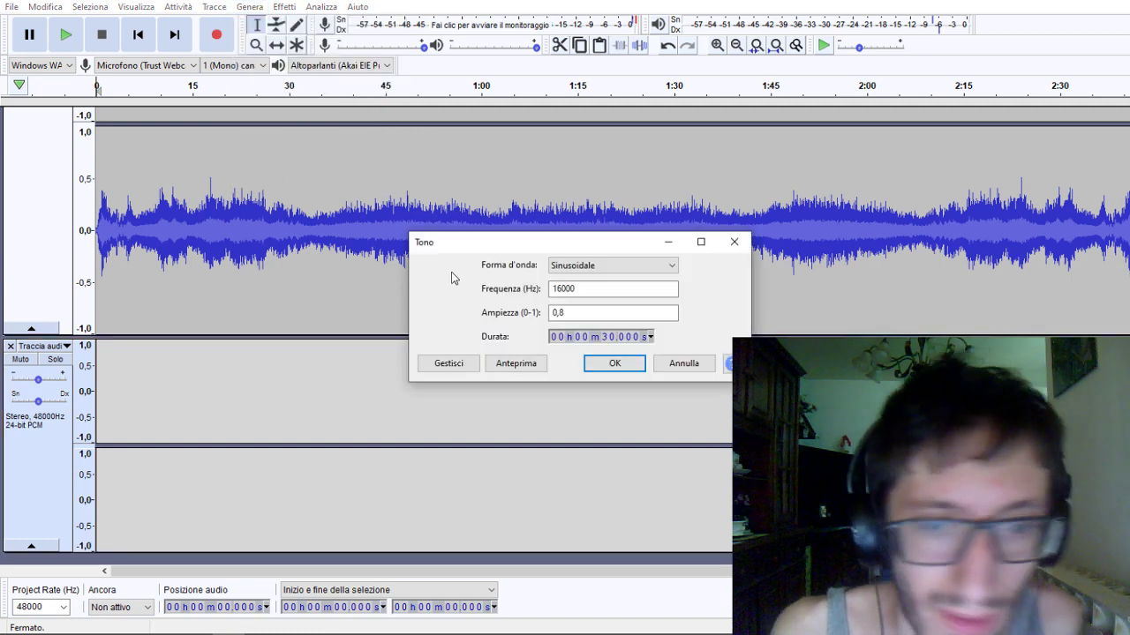
key("shift+Tab")
key("shift+Tab")
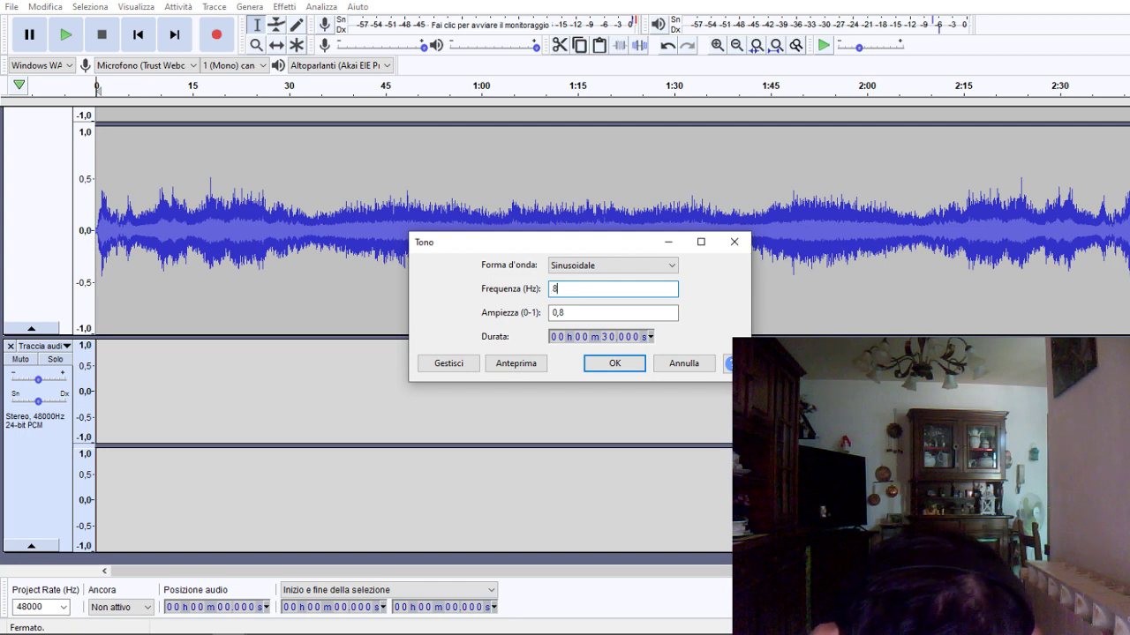
key("BackSpace")
type("50")
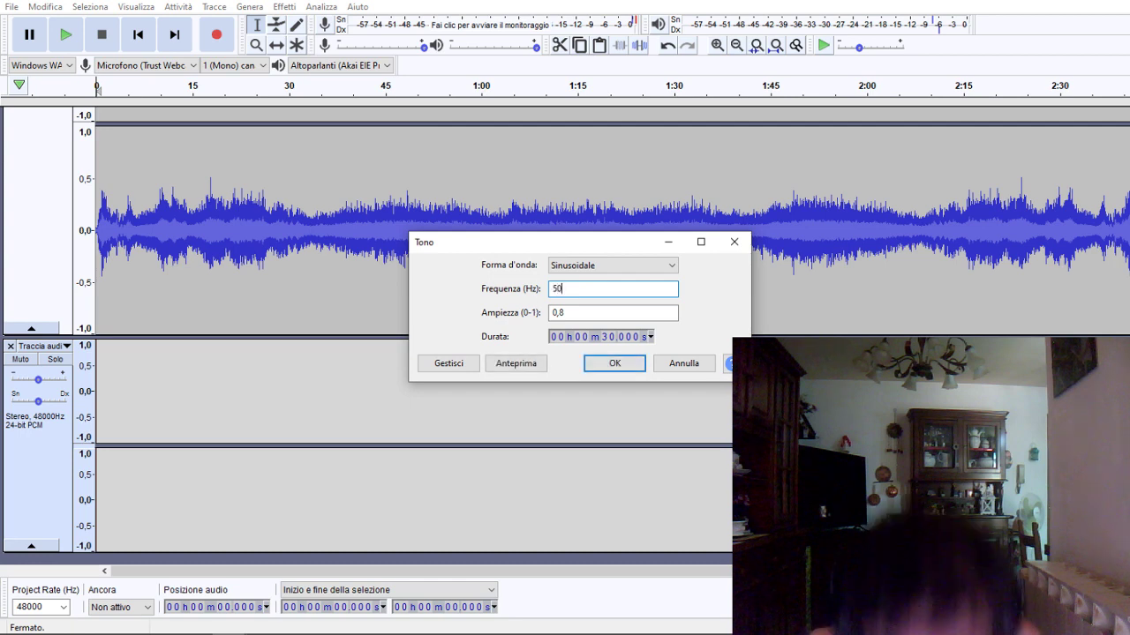
left_click(670, 264)
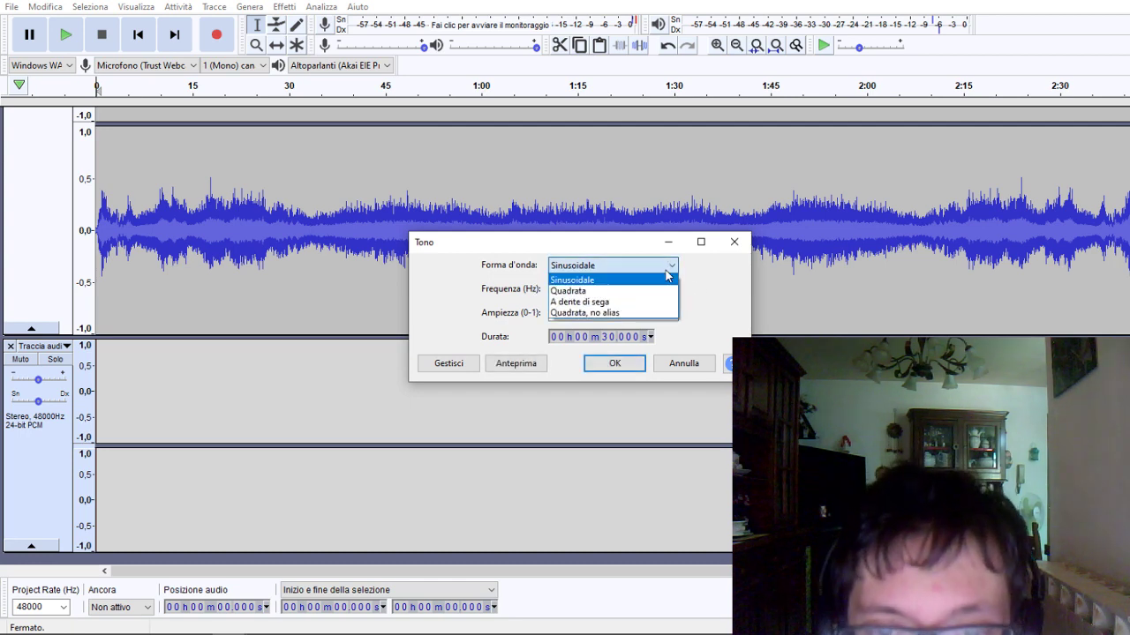
left_click(630, 302)
left_click(615, 363)
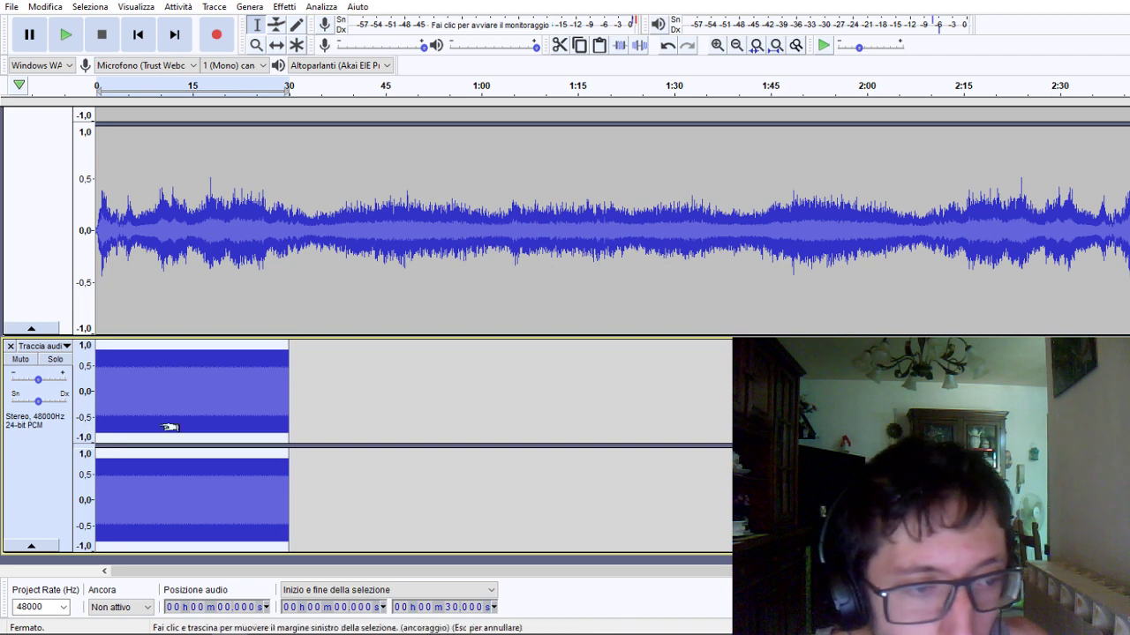
Solo the tone track and play it briefly.
left_click(55, 359)
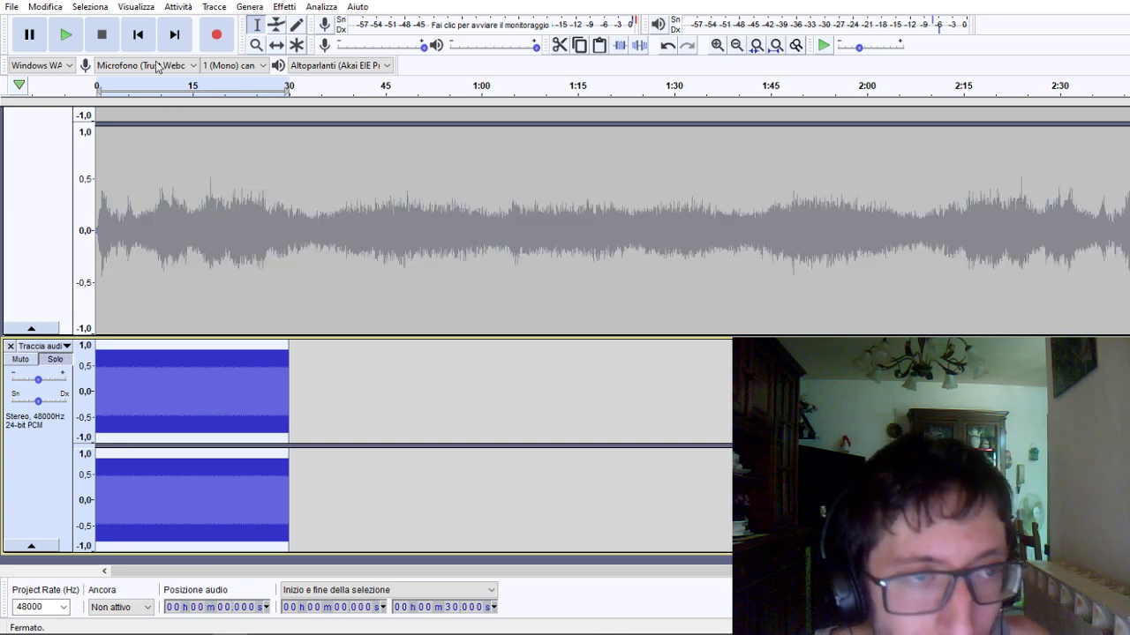
key("space")
key("space")
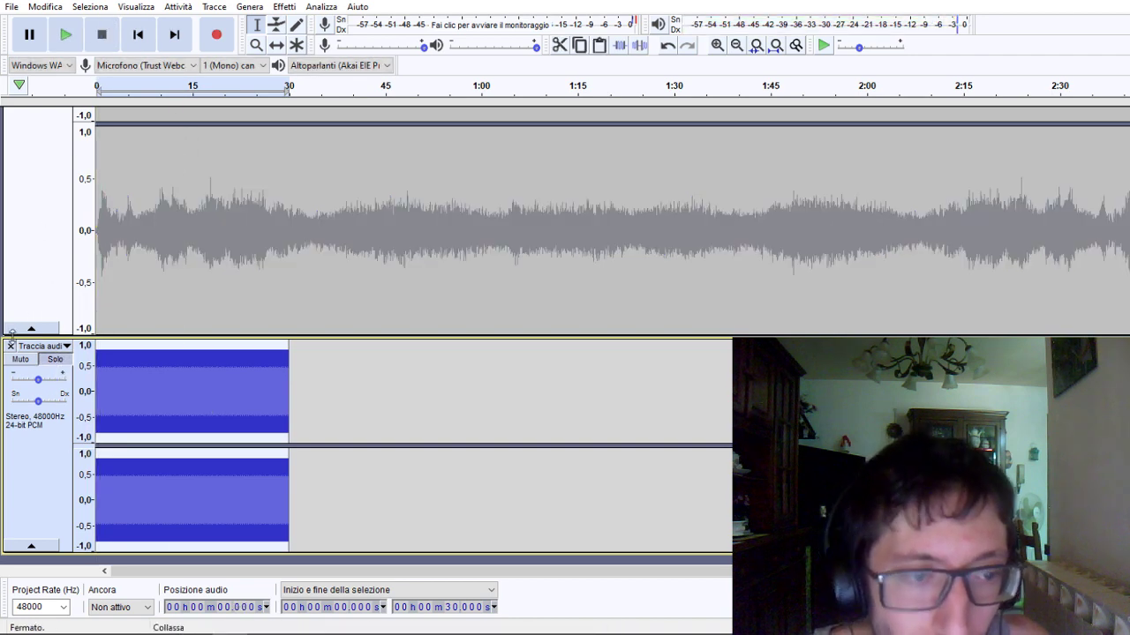
Equalize the tone with a low-pass curve, roughly flat up to about 1000 Hz and falling to -30 dB near 1700 Hz.
left_click(284, 7)
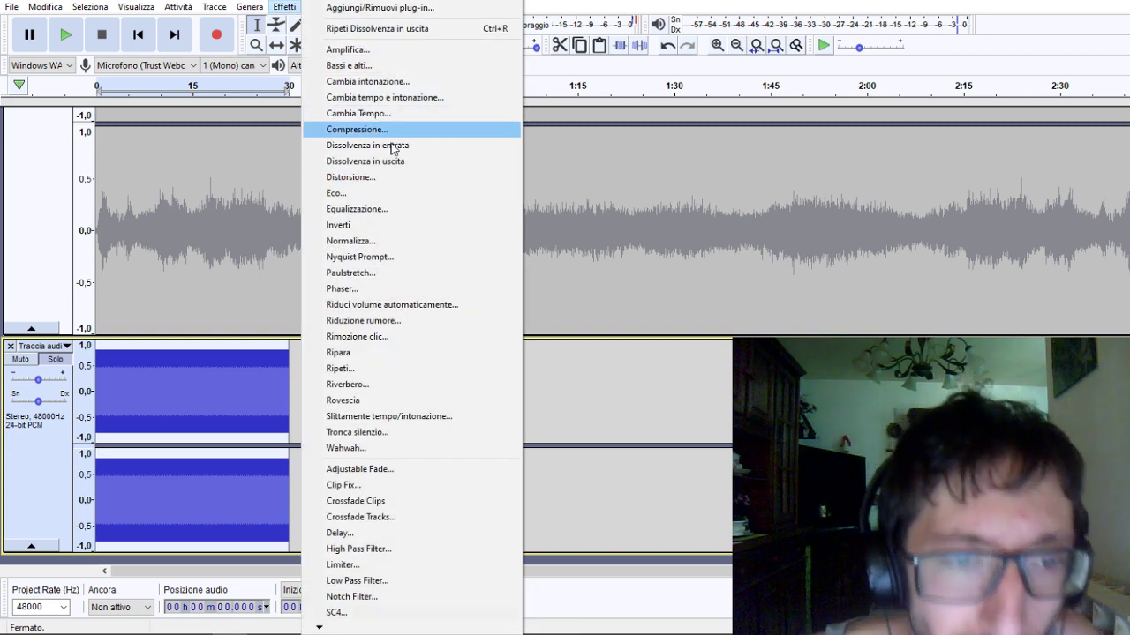
left_click(380, 210)
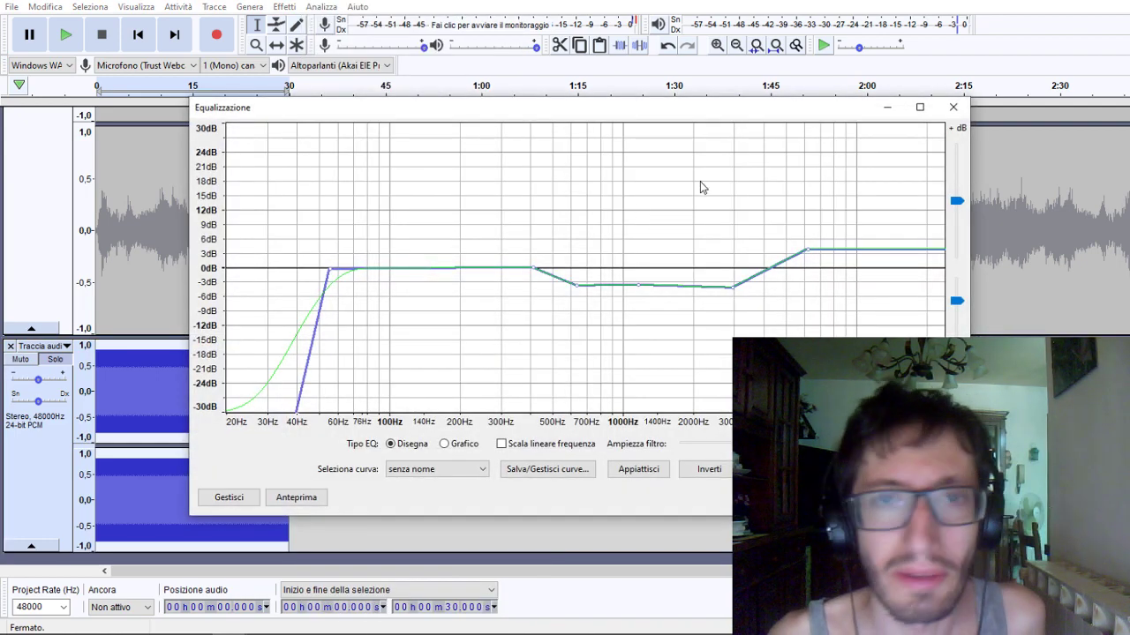
left_click_drag(615, 115, 553, 103)
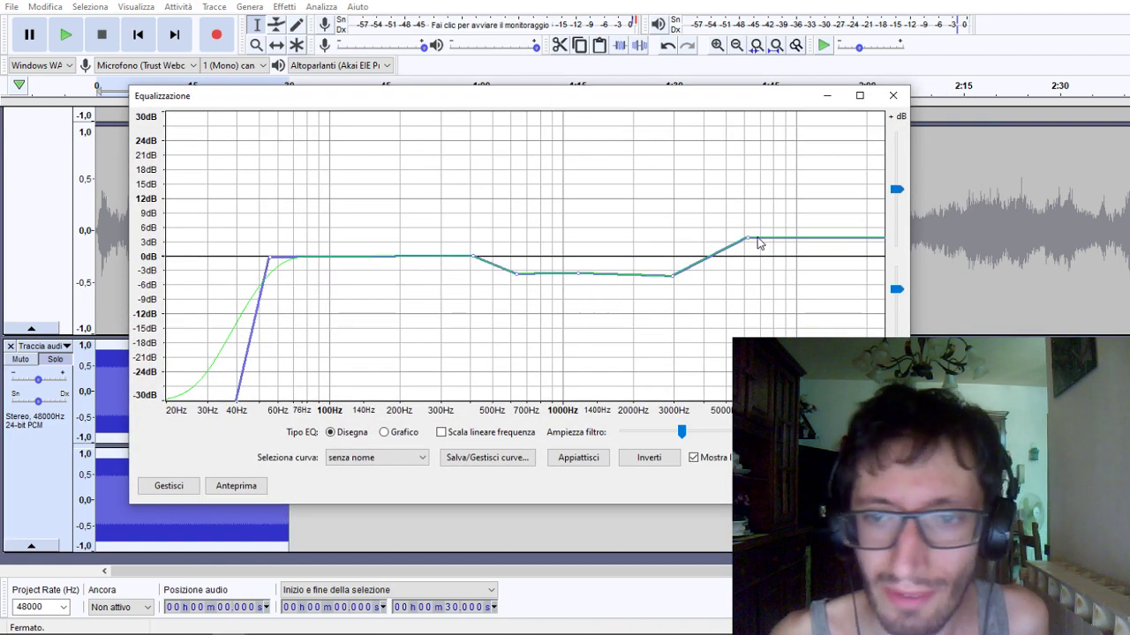
left_click_drag(748, 240, 695, 408)
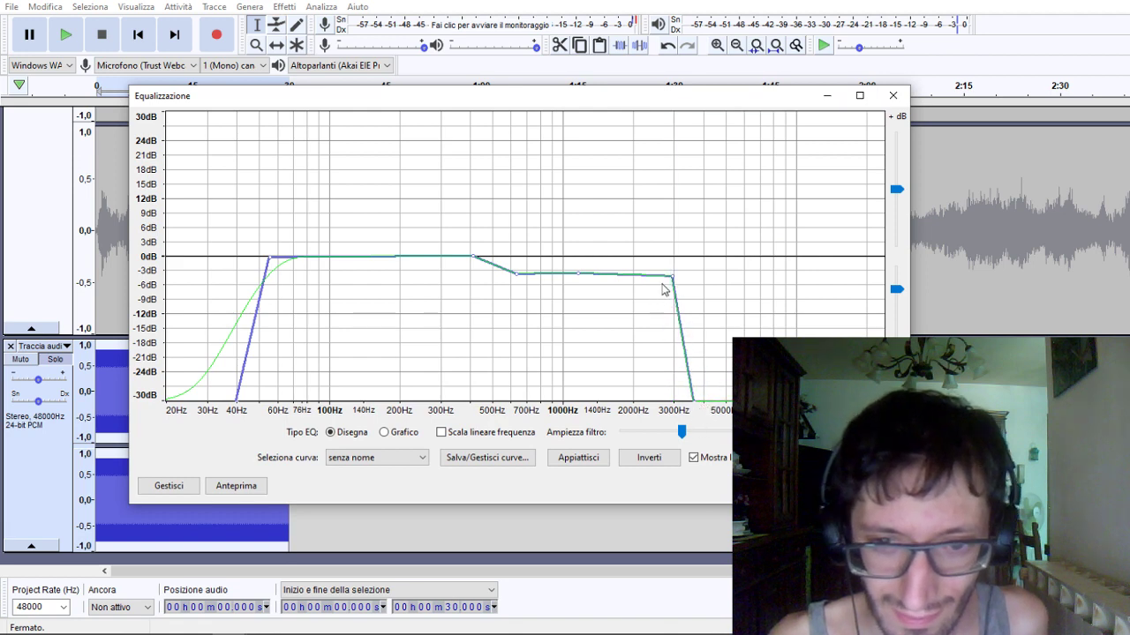
left_click_drag(673, 282, 542, 264)
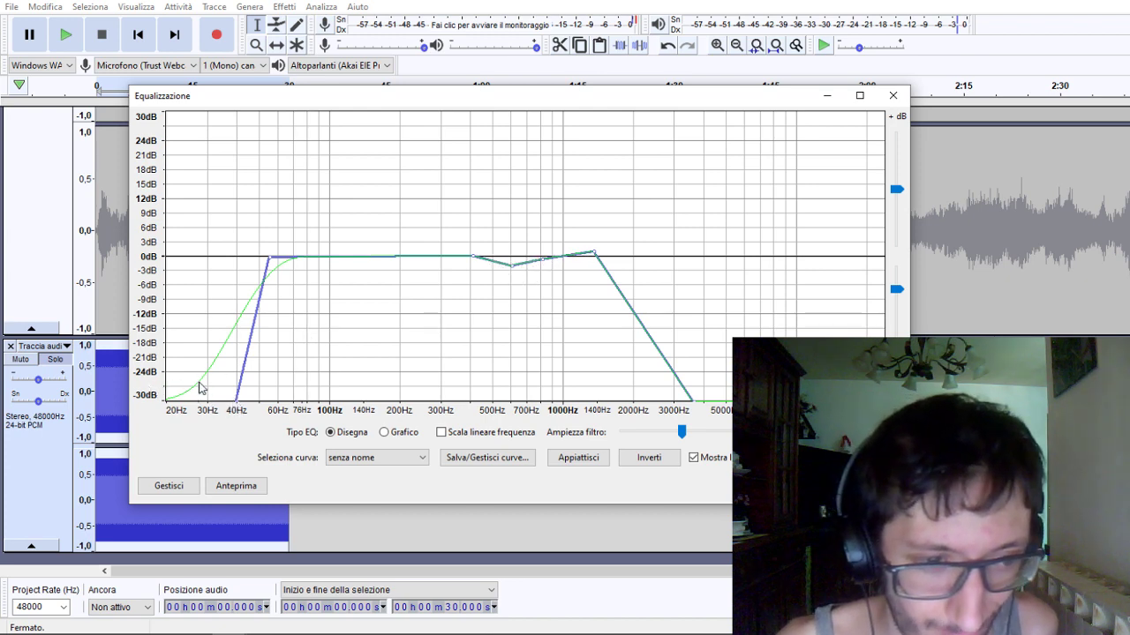
left_click_drag(240, 404, 184, 281)
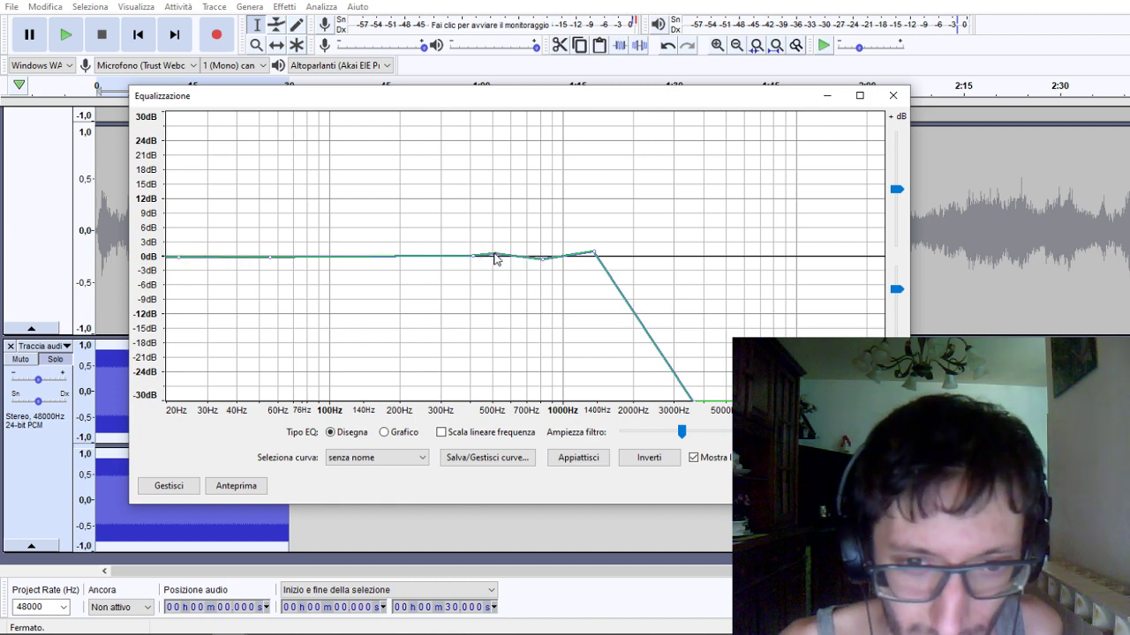
left_click_drag(595, 257, 565, 265)
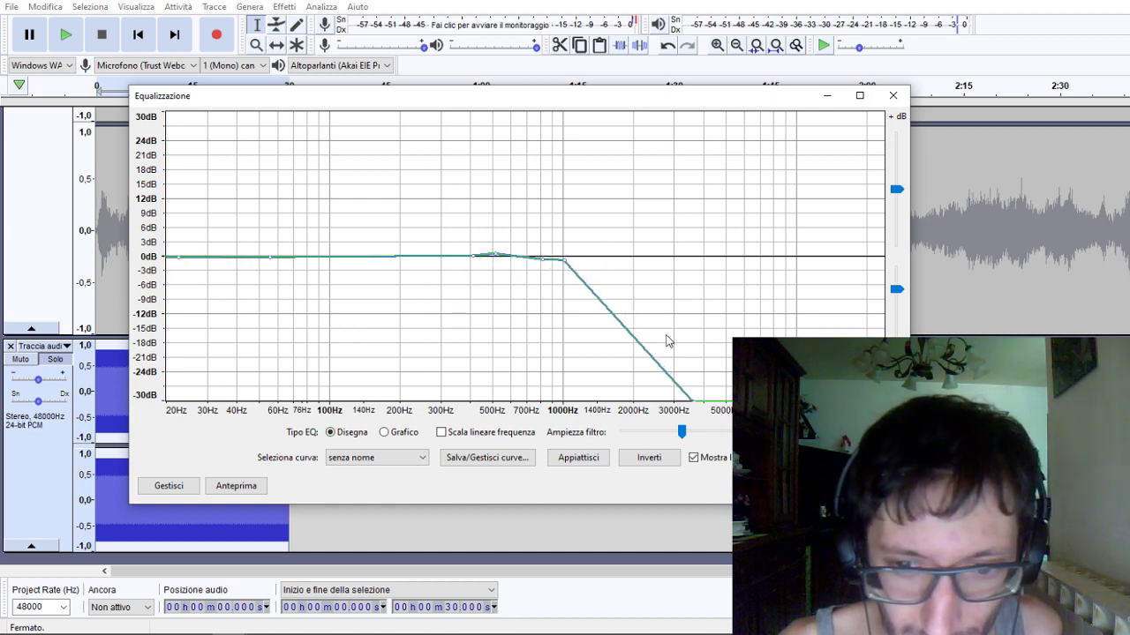
left_click_drag(693, 400, 620, 408)
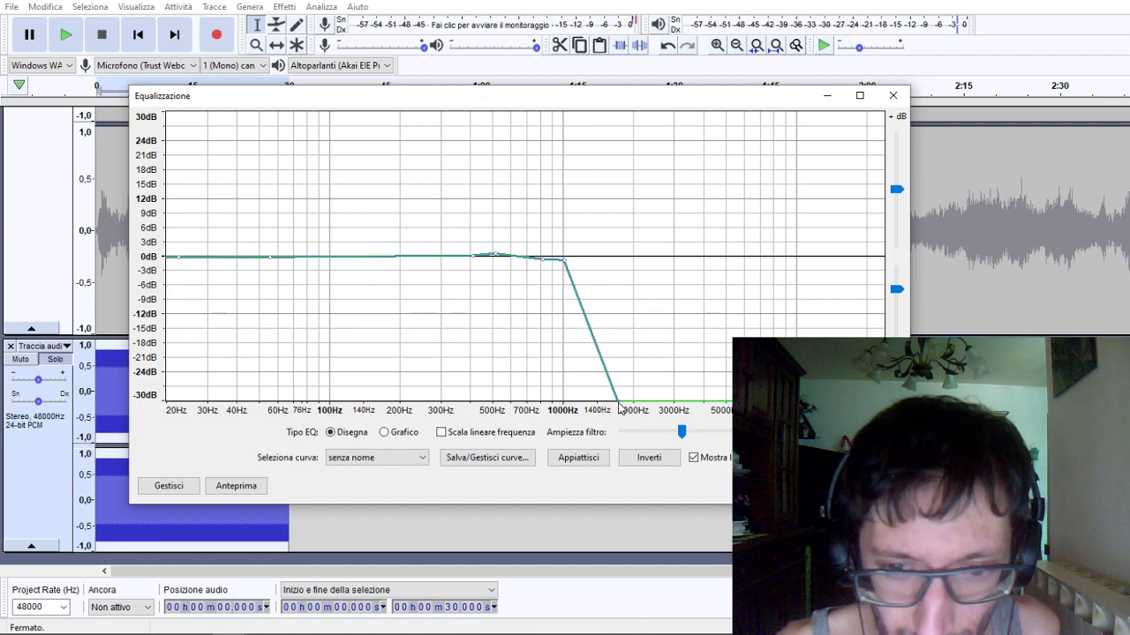
key("Return")
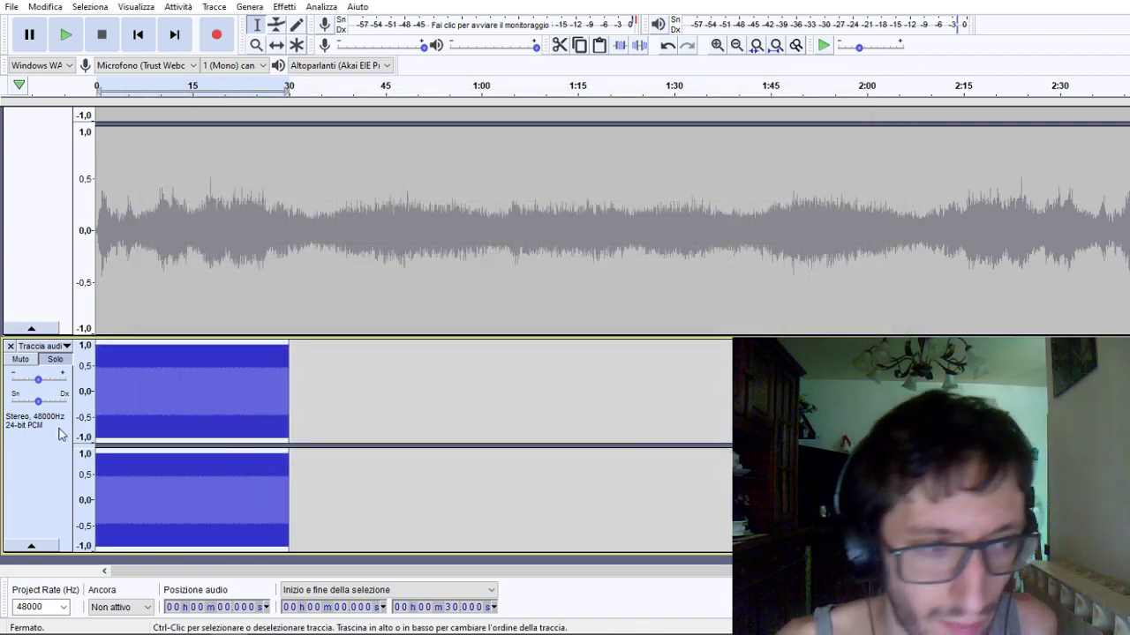
Listen to the start of the equalized tone and stop playback.
left_click(65, 35)
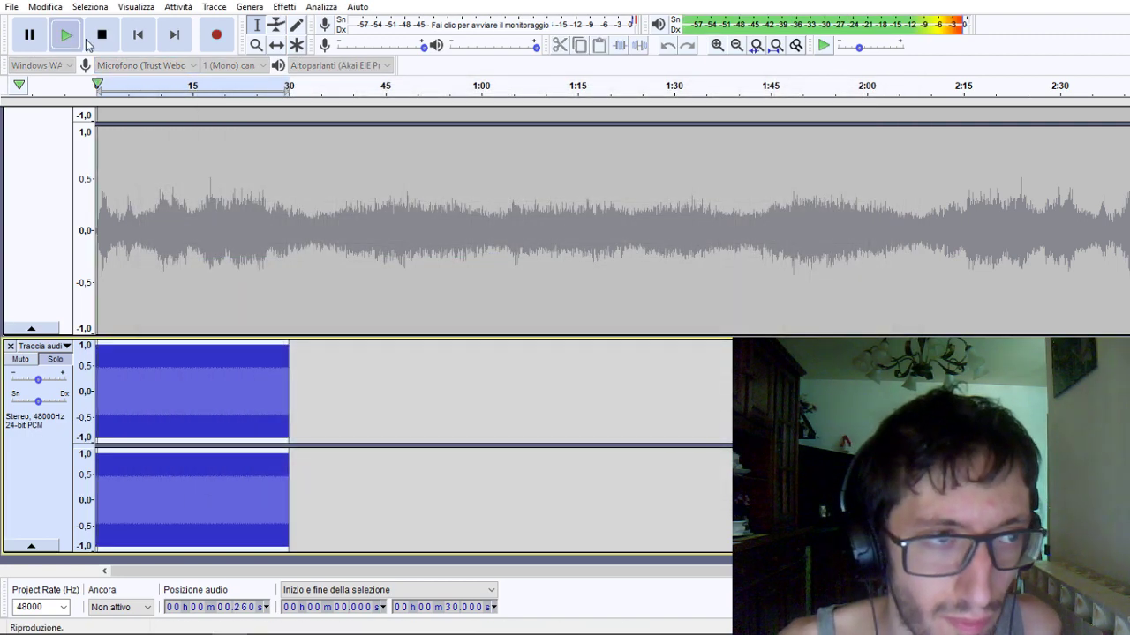
left_click(101, 34)
left_click(281, 21)
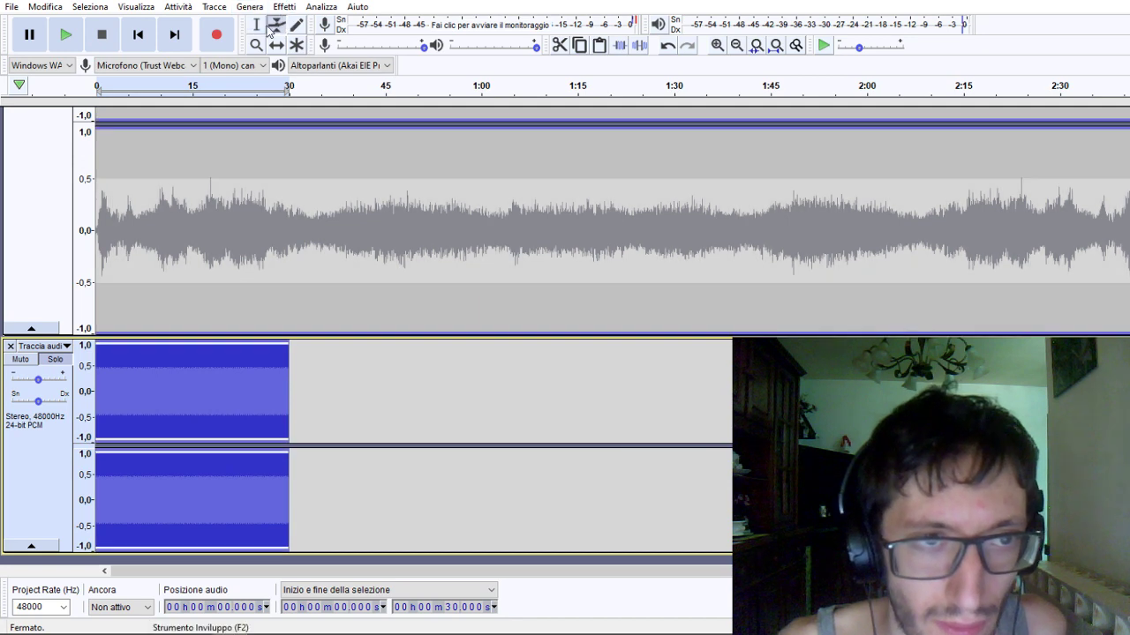
left_click(256, 25)
Apply Bass and Treble to the tone with bass at 5 dB and treble at -30 dB.
left_click(284, 6)
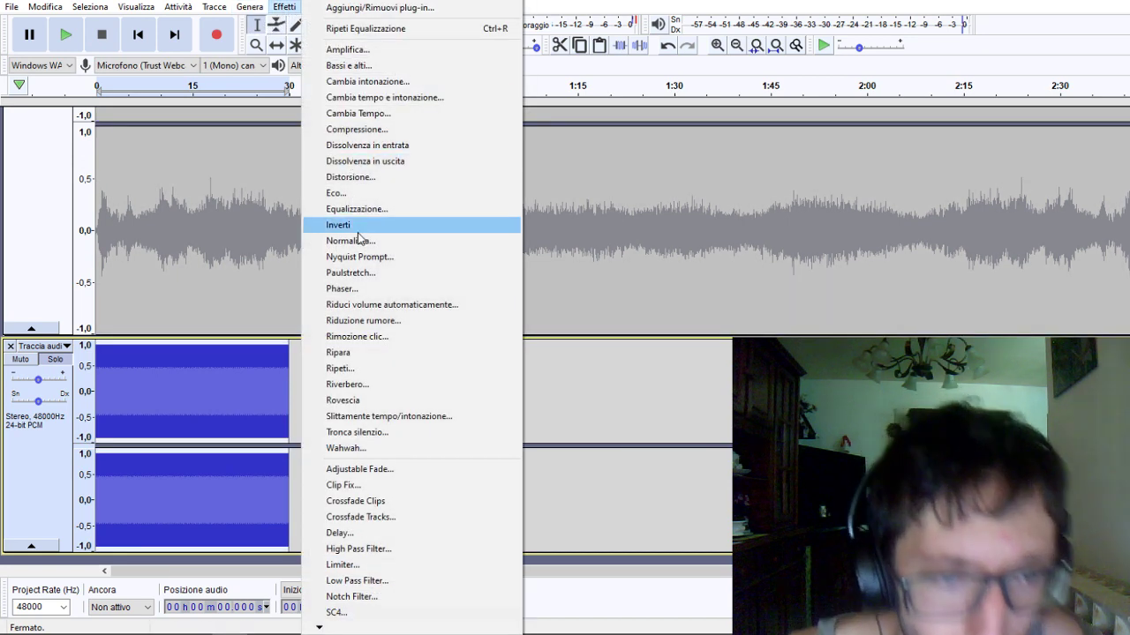
left_click(349, 65)
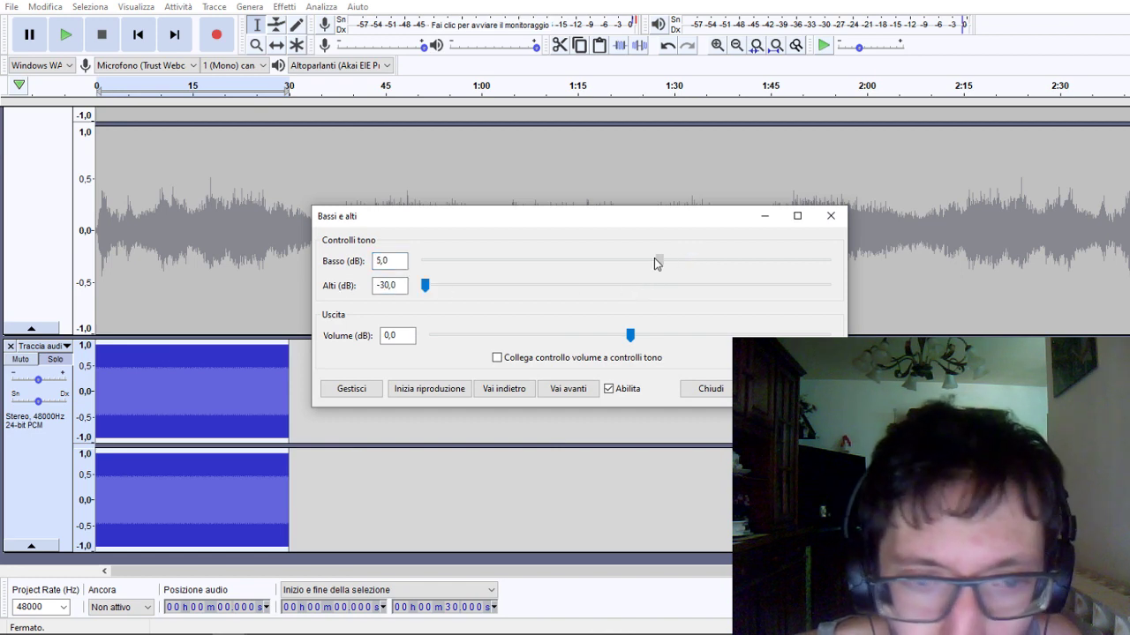
left_click_drag(654, 257, 654, 259)
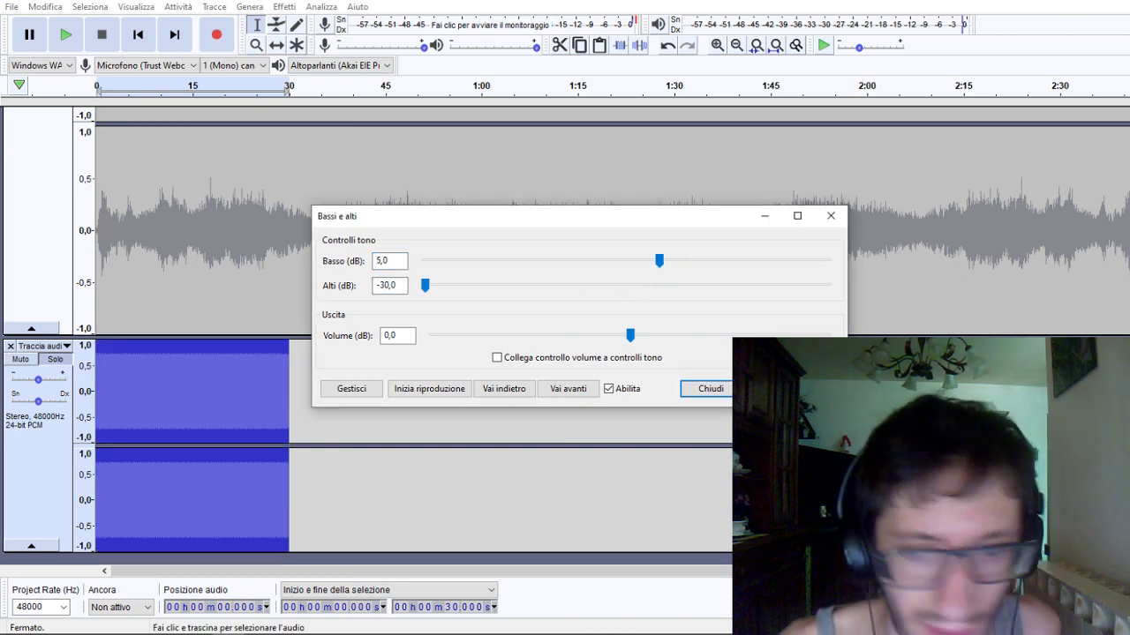
key("Return")
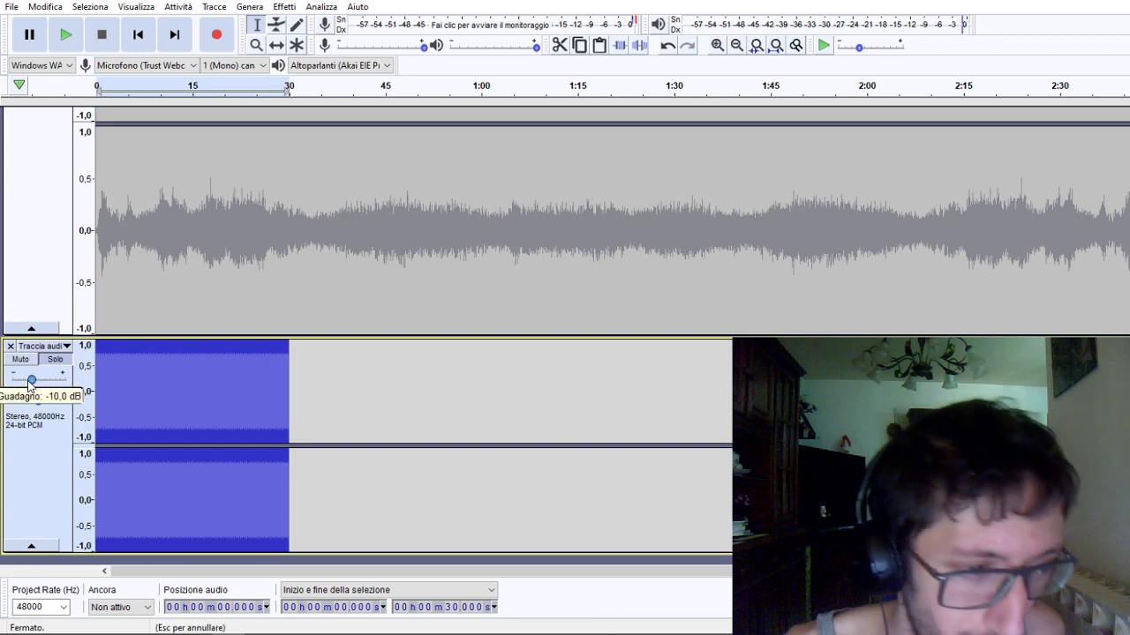
Mix and render the tone track with its gain lowered to -10 dB, and play the result briefly.
left_click_drag(38, 380, 31, 379)
left_click(214, 7)
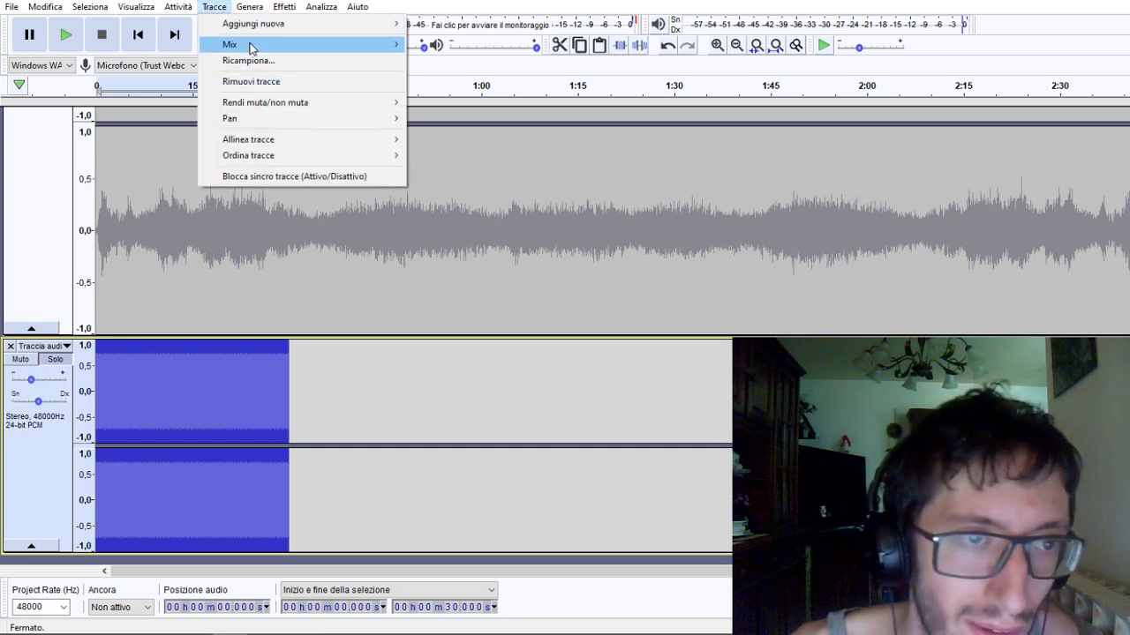
mouse_move(231, 44)
left_click(477, 61)
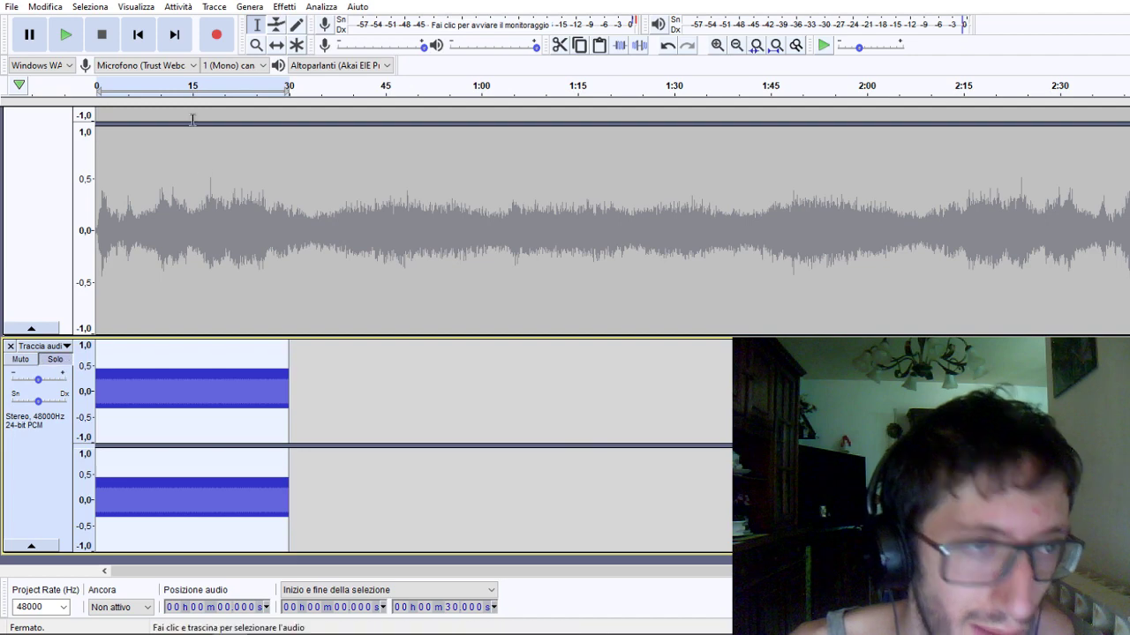
left_click(65, 34)
left_click(110, 39)
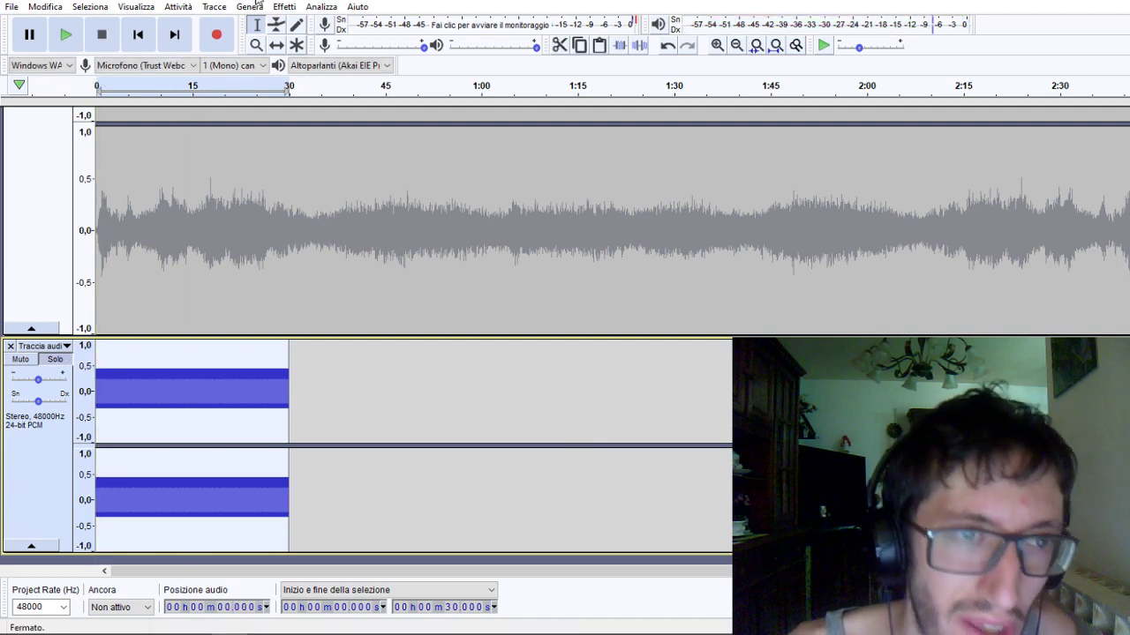
Apply the Distortion effect to the tone using the even harmonics (Armoniche pari) type.
left_click(284, 6)
left_click(361, 176)
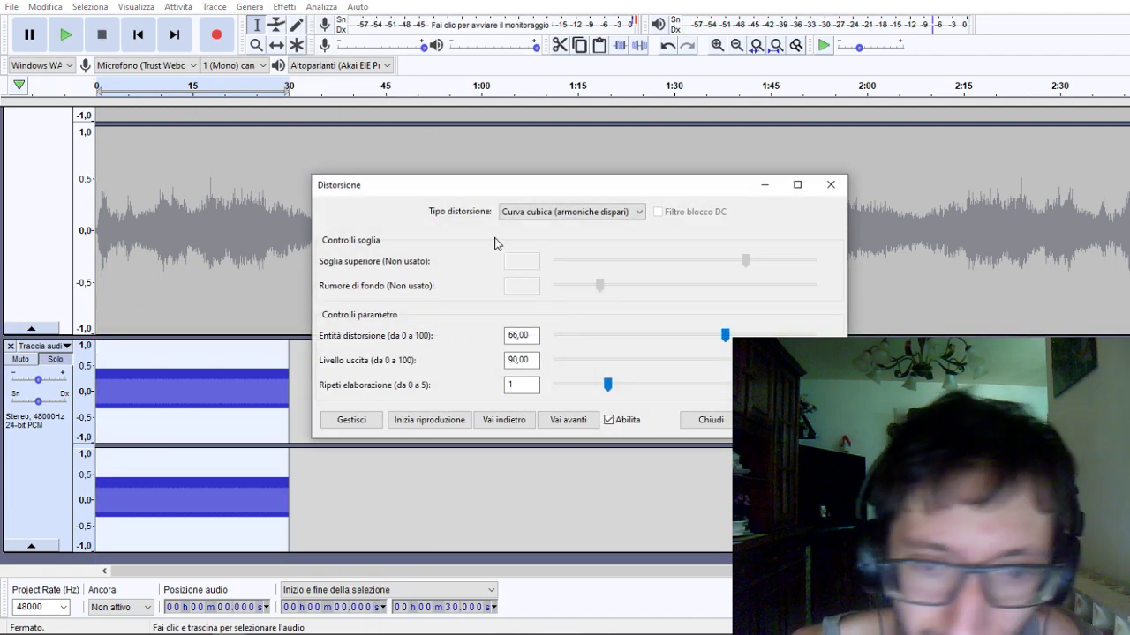
left_click(565, 211)
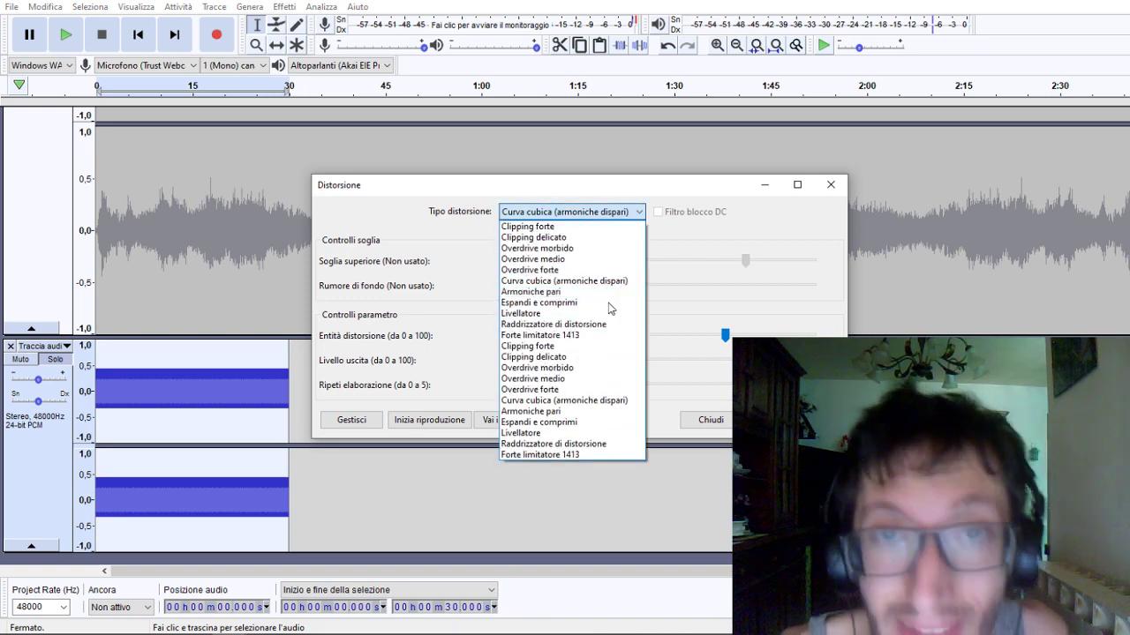
left_click(611, 293)
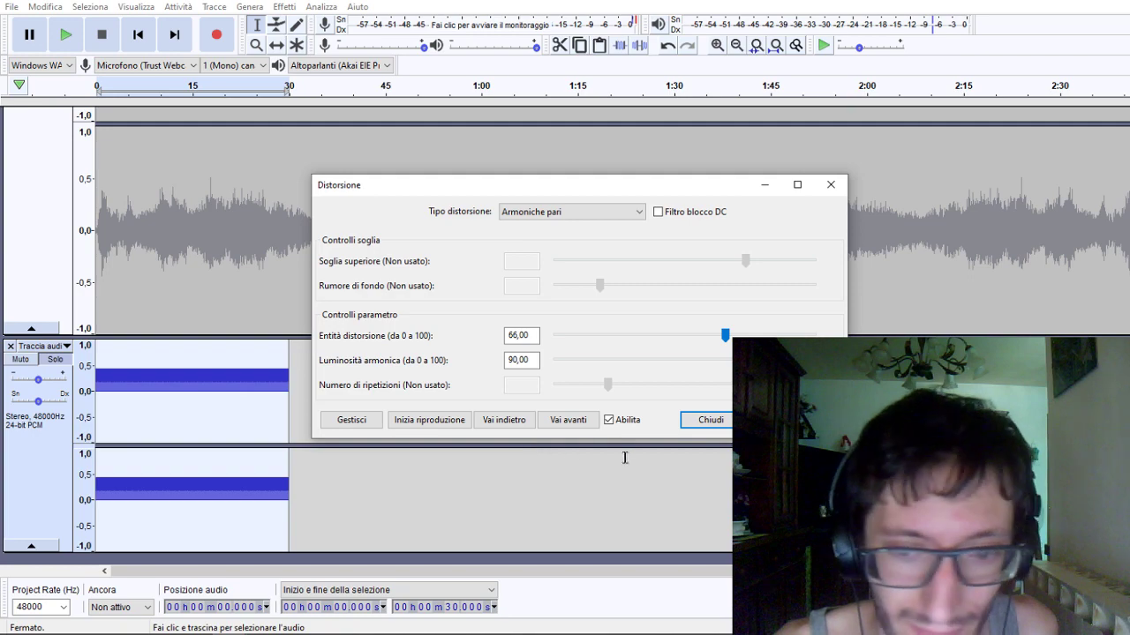
Close the Distortion effect and listen briefly to the distorted tone.
left_click(829, 186)
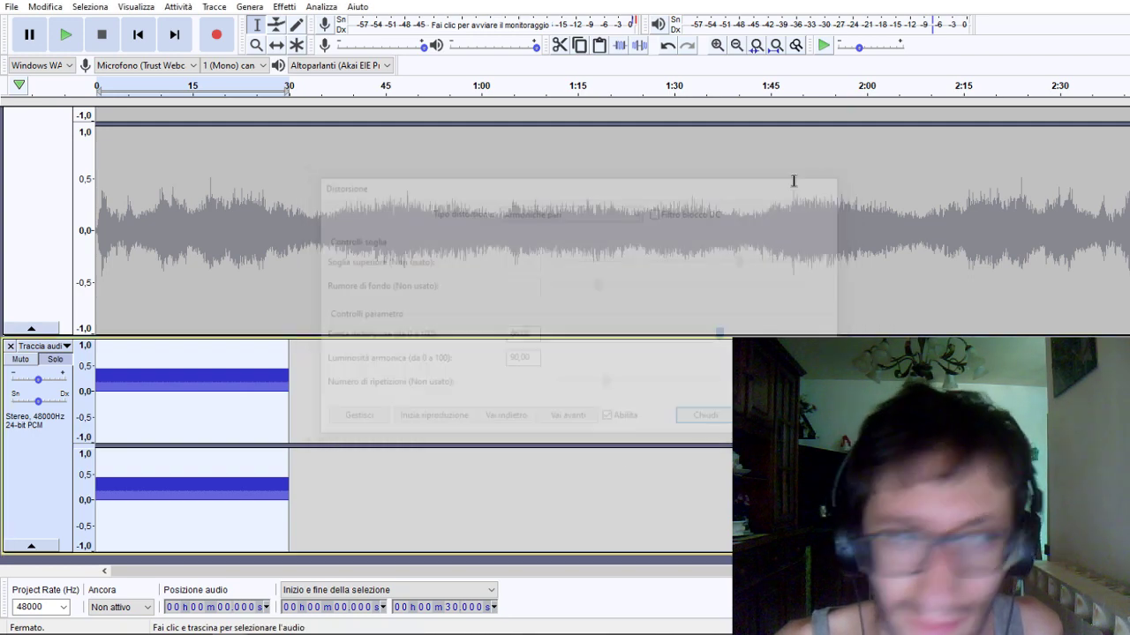
left_click(66, 35)
left_click(104, 35)
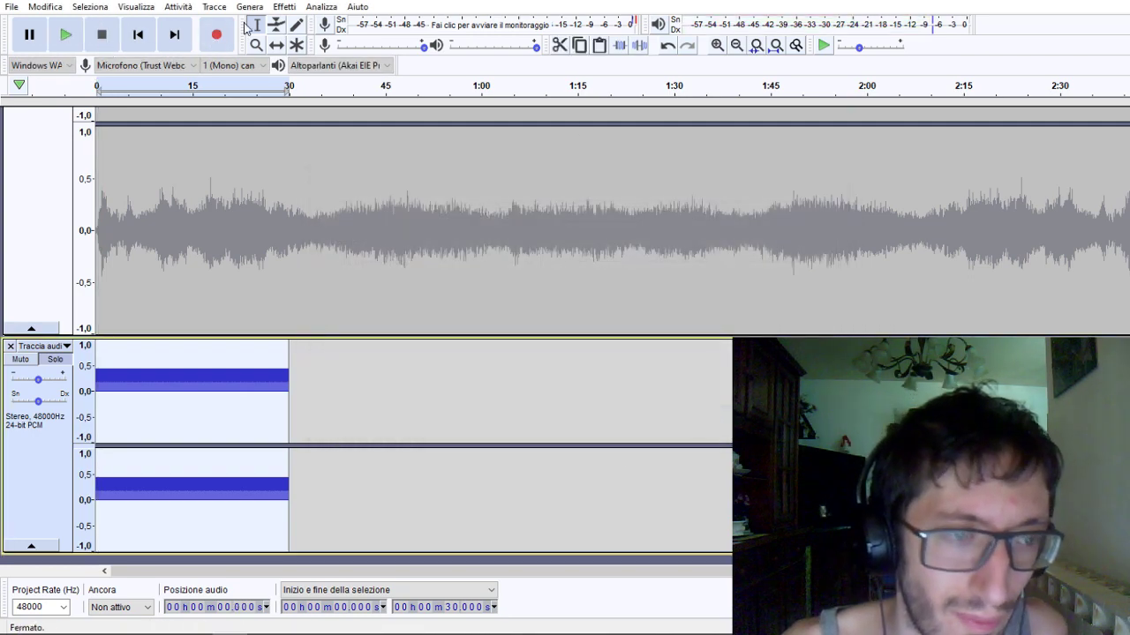
Apply Reverb to the tone using the factory preset Piccola stanza luminosa.
left_click(284, 6)
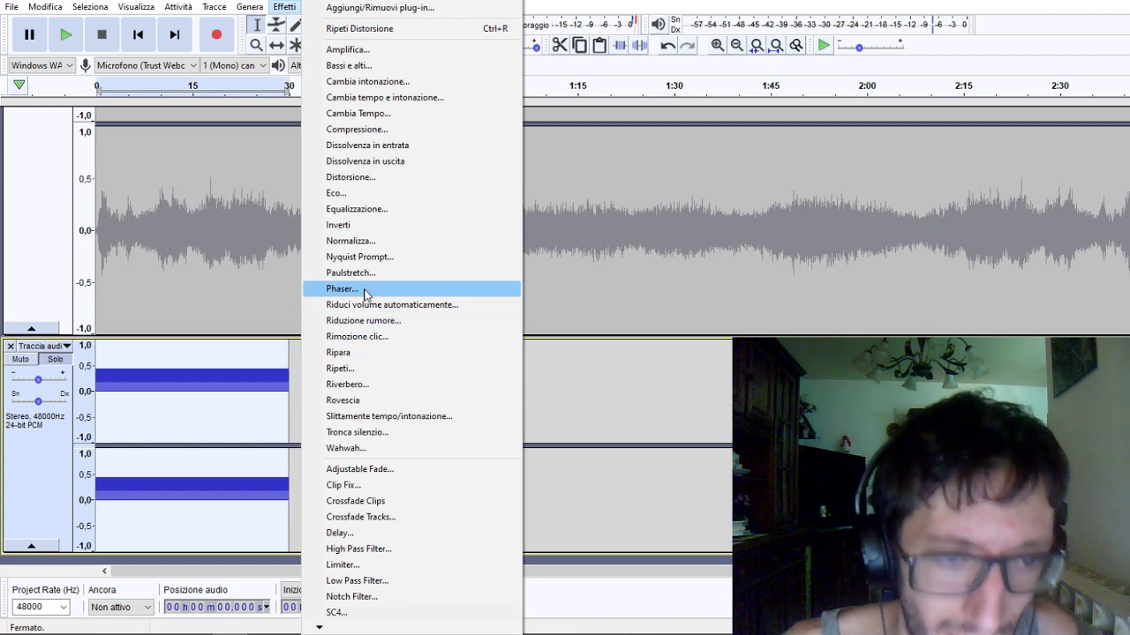
left_click(353, 383)
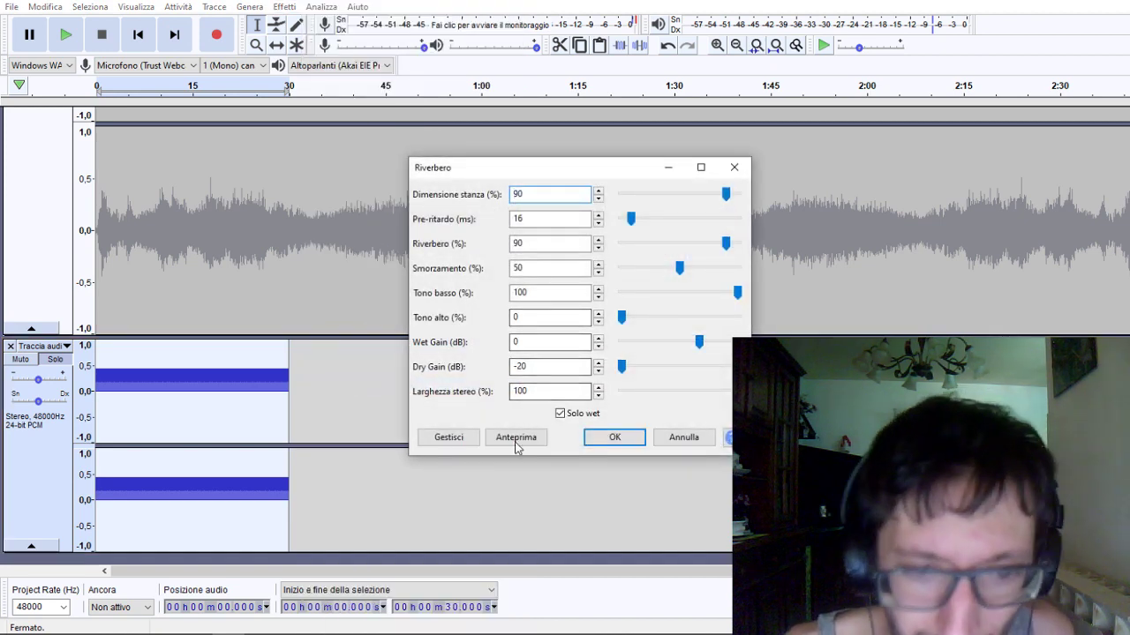
left_click(450, 437)
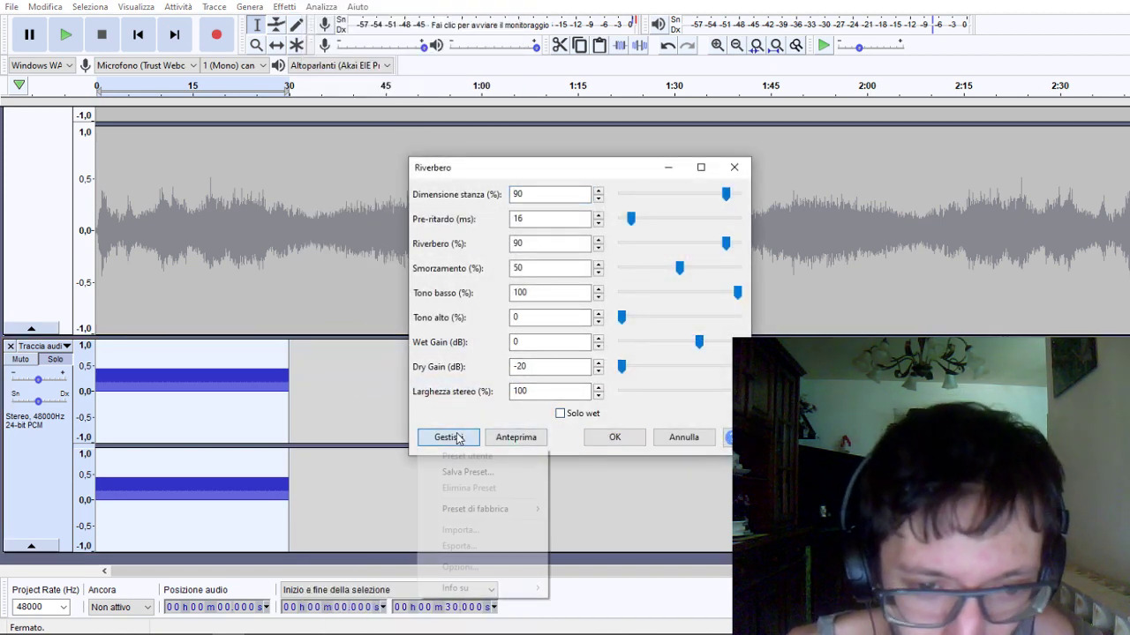
mouse_move(517, 515)
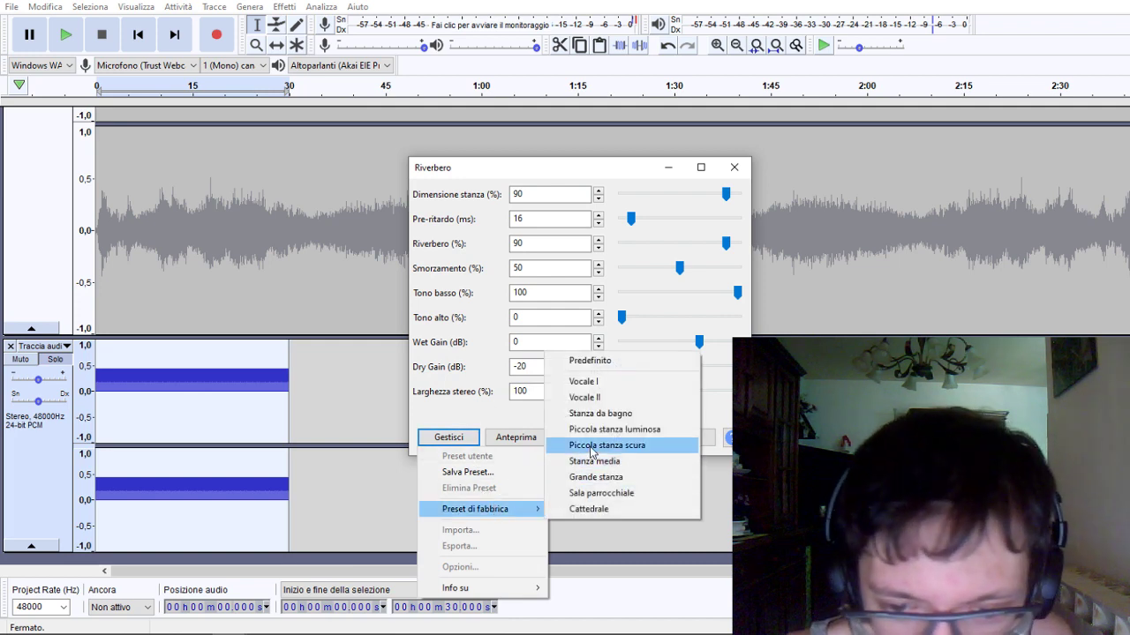
left_click(613, 429)
left_click(634, 439)
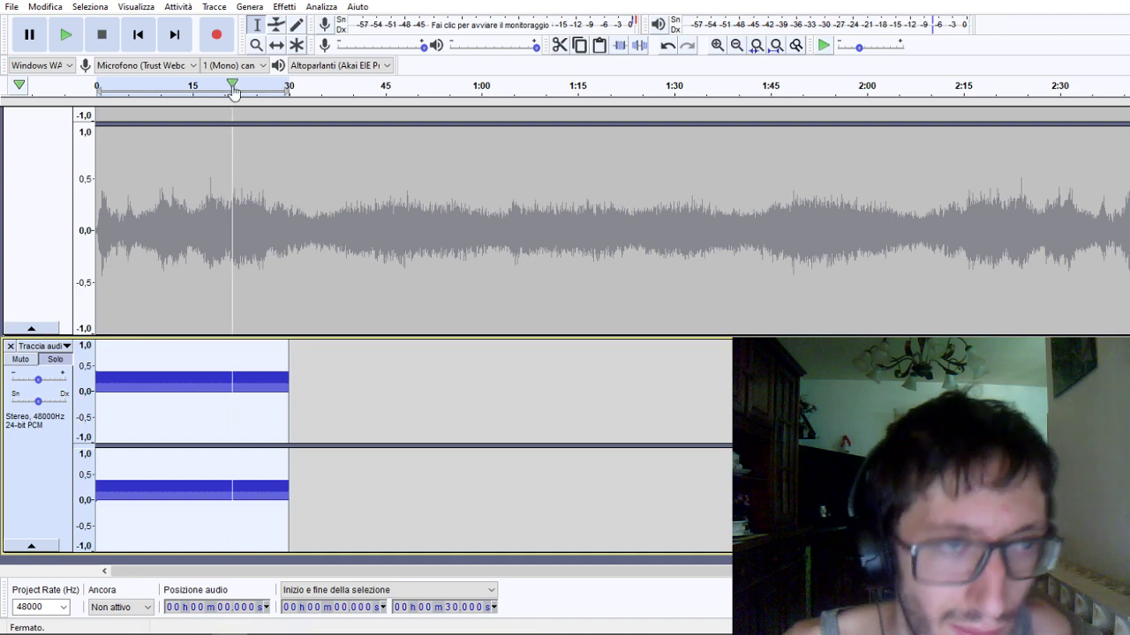
Apply Bass and Treble to the tone with bass at 5 dB and treble at -30 dB, and play the result briefly.
left_click(284, 6)
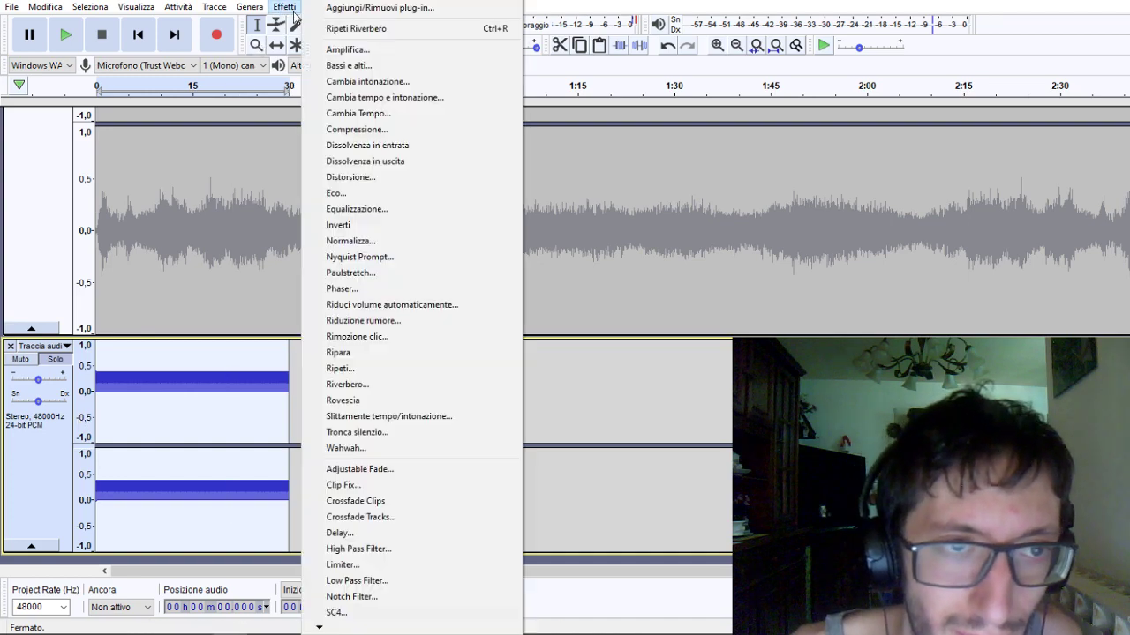
left_click(353, 65)
left_click(580, 404)
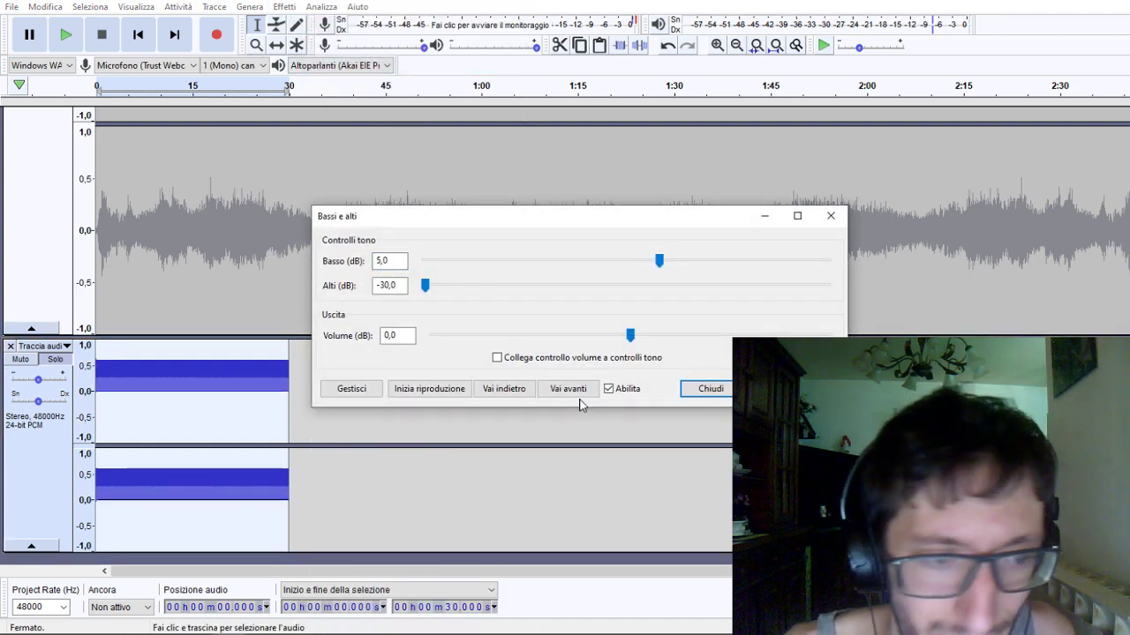
left_click(829, 217)
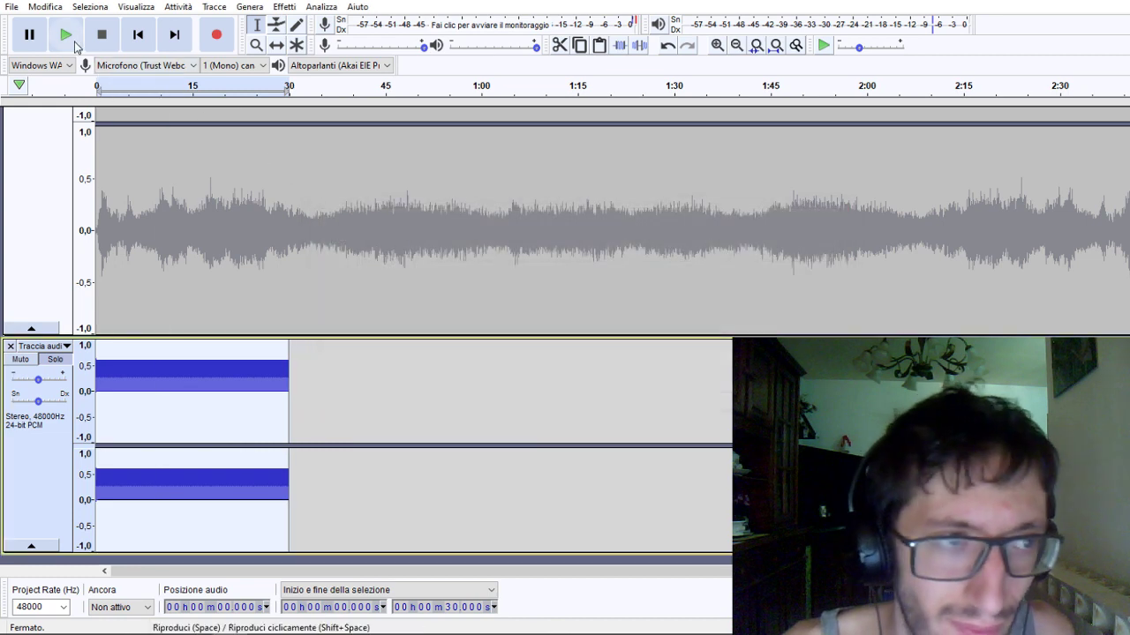
left_click(65, 35)
left_click(103, 34)
Delete the tone from about 7.7 s to its end and select the remaining part.
left_click_drag(145, 359, 288, 369)
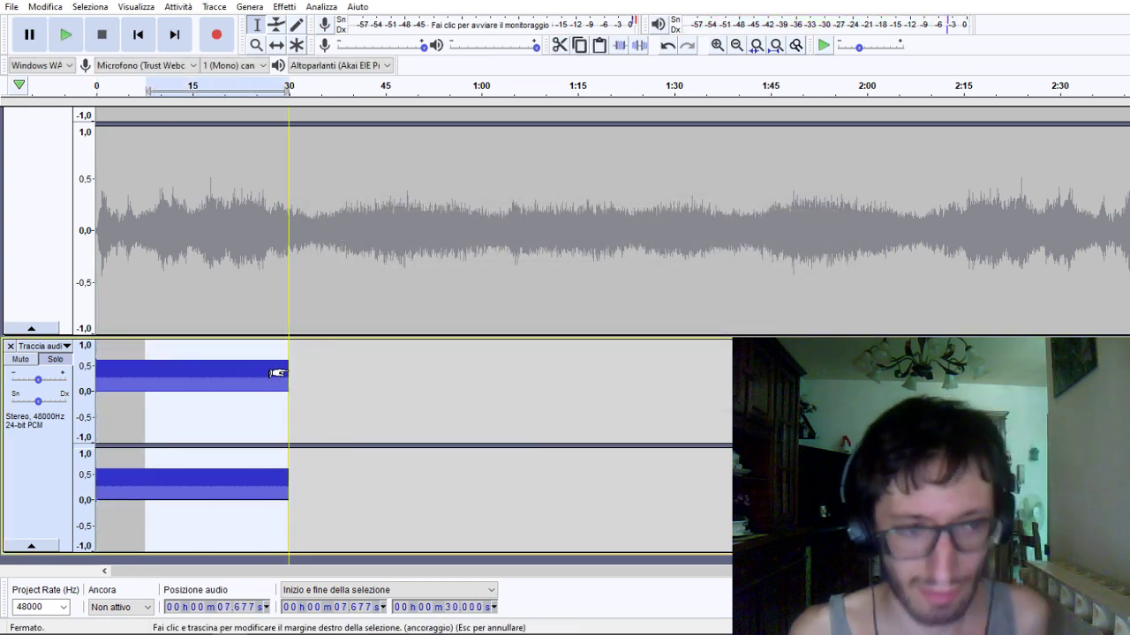
key("Delete")
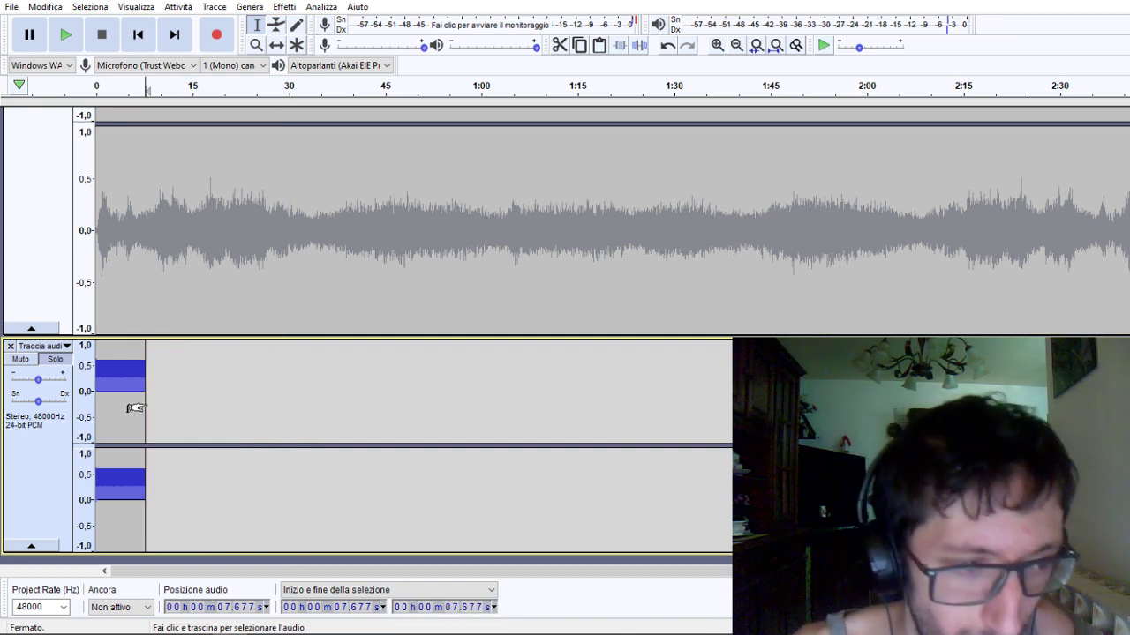
left_click_drag(134, 407, 94, 411)
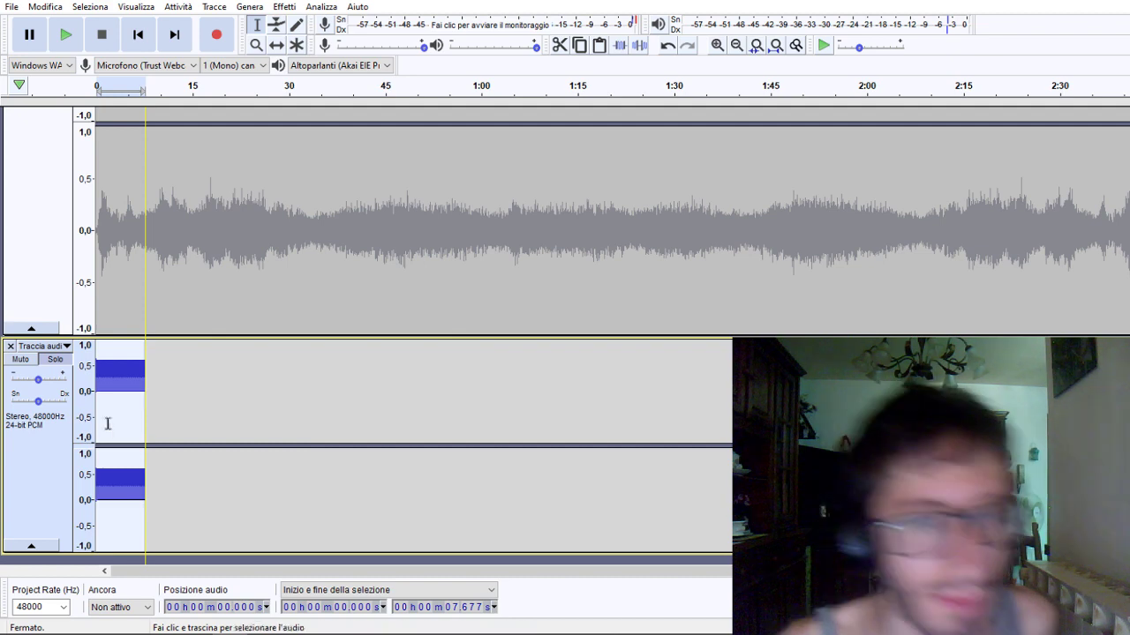
Generate silence on the tone track from the end of the tone at 7.677 s to about 13.5 s.
left_click_drag(240, 397, 148, 396)
left_click(184, 391, "shift")
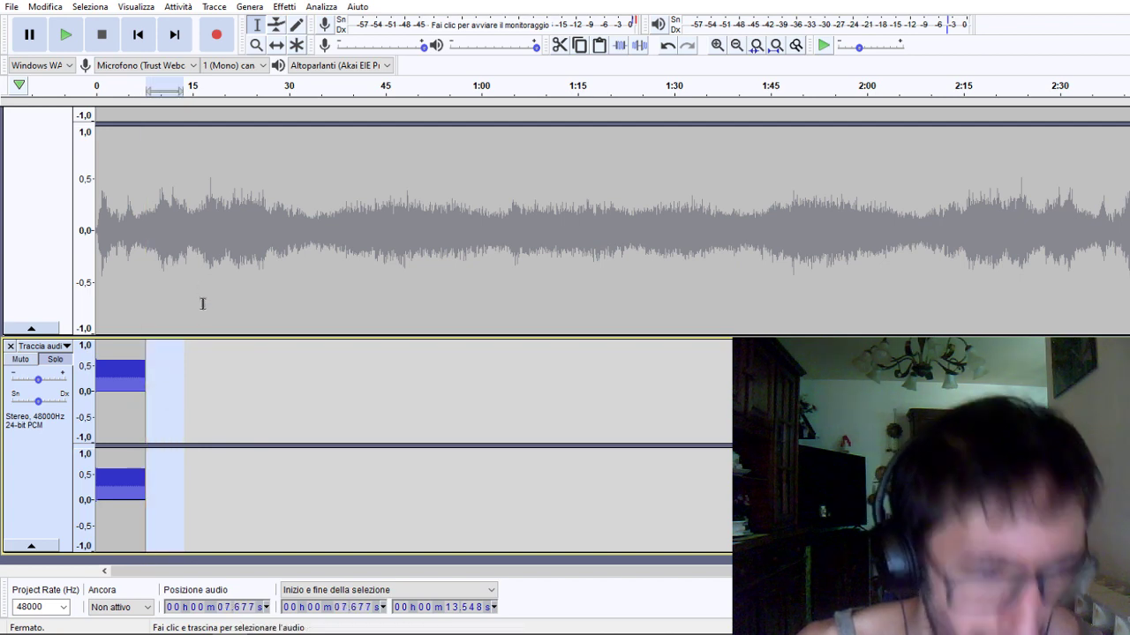
left_click(249, 7)
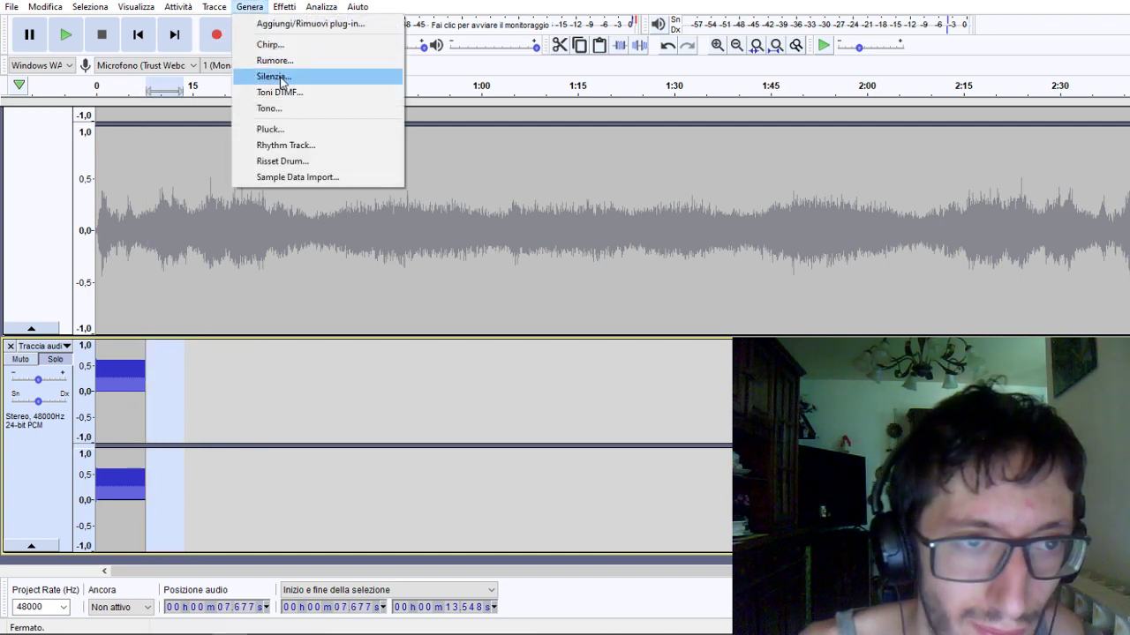
left_click(280, 80)
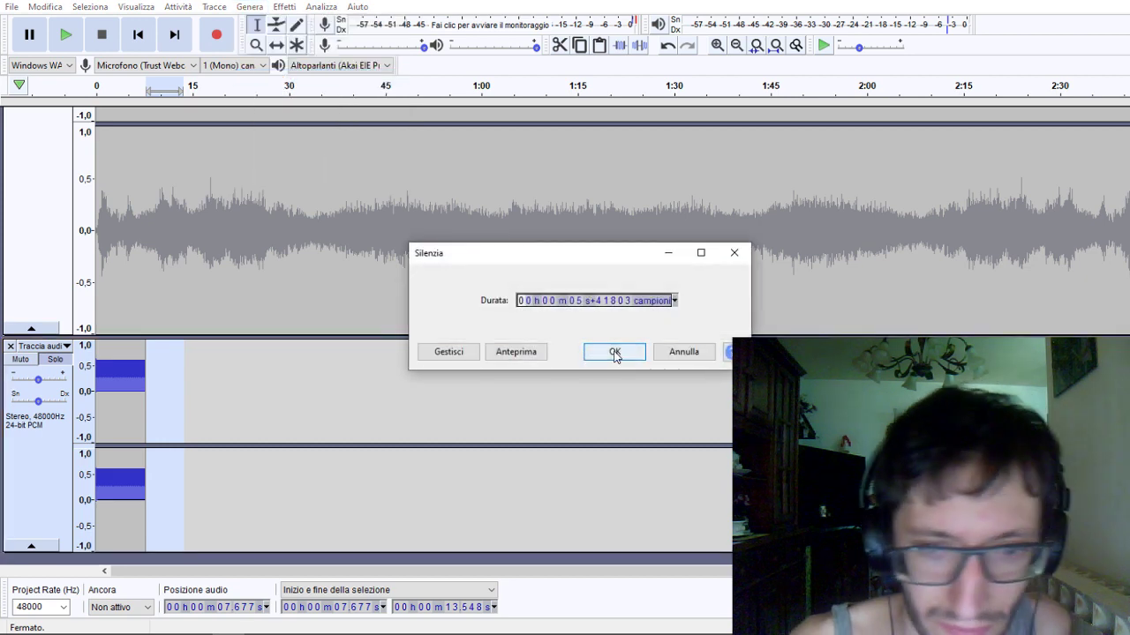
left_click(614, 351)
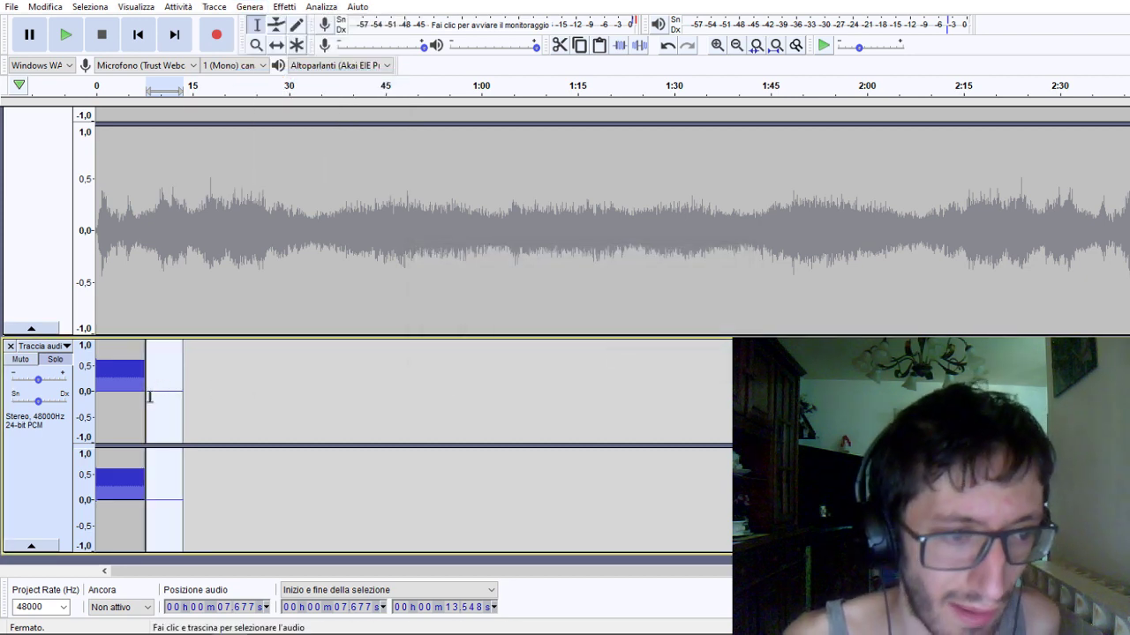
left_click(148, 397)
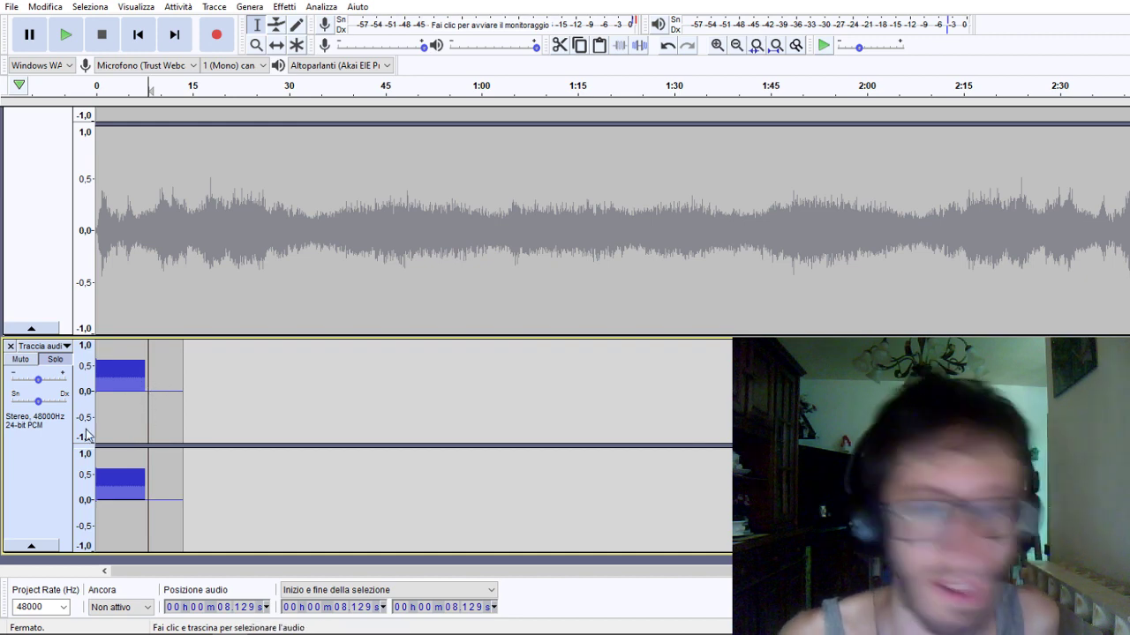
Try the Compression effect with a -1 dB threshold on the whole tone track and undo it.
left_click(38, 440)
left_click(285, 8)
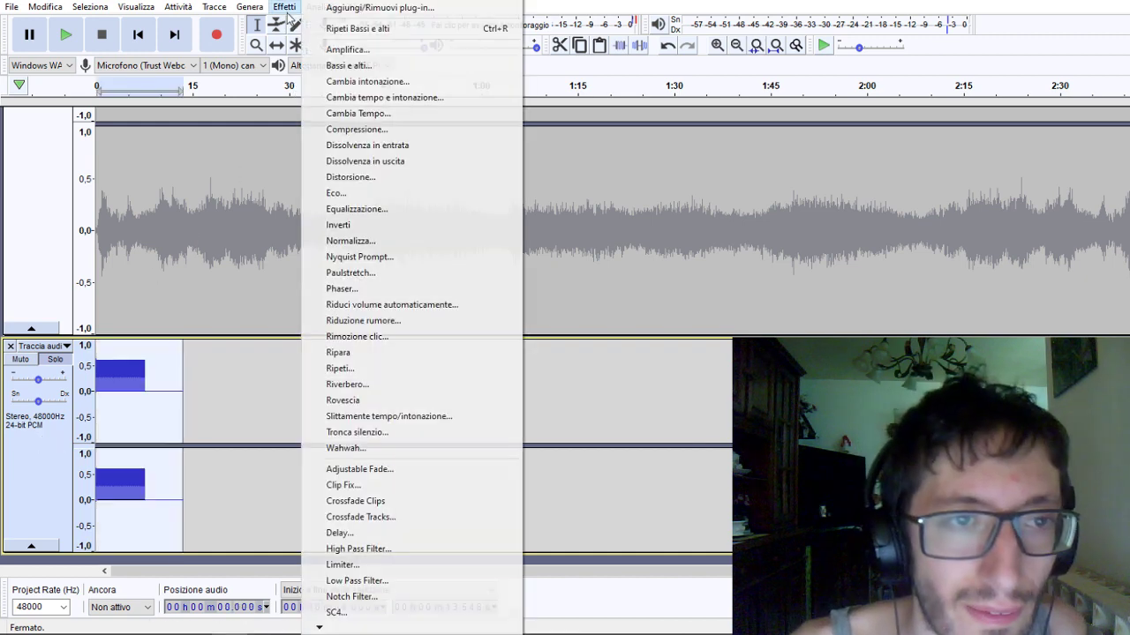
left_click(398, 128)
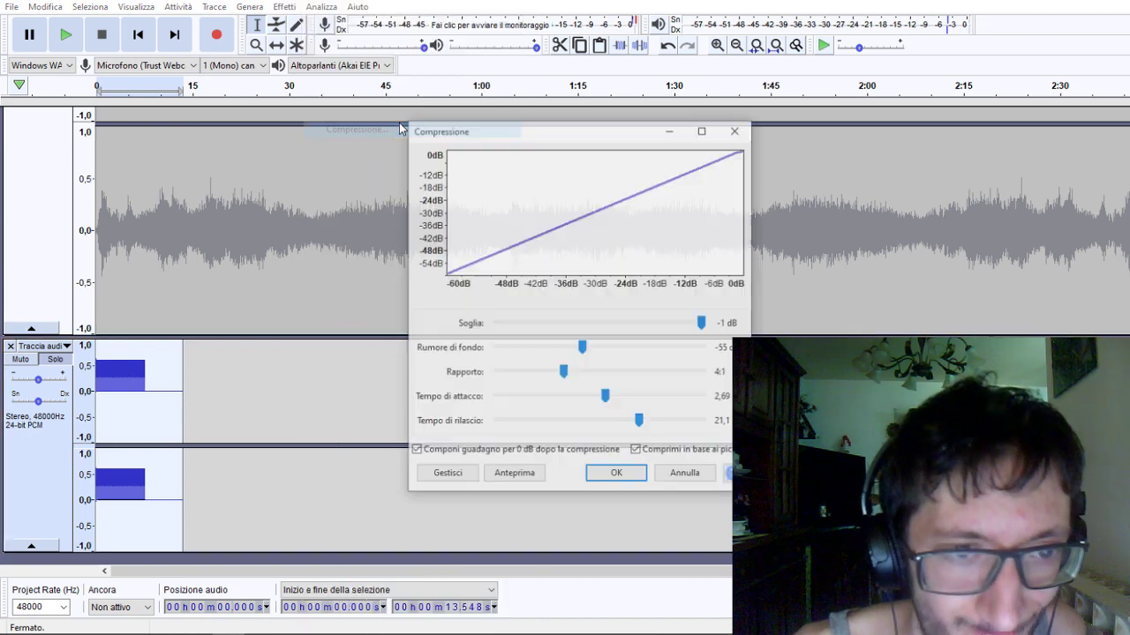
left_click(622, 475)
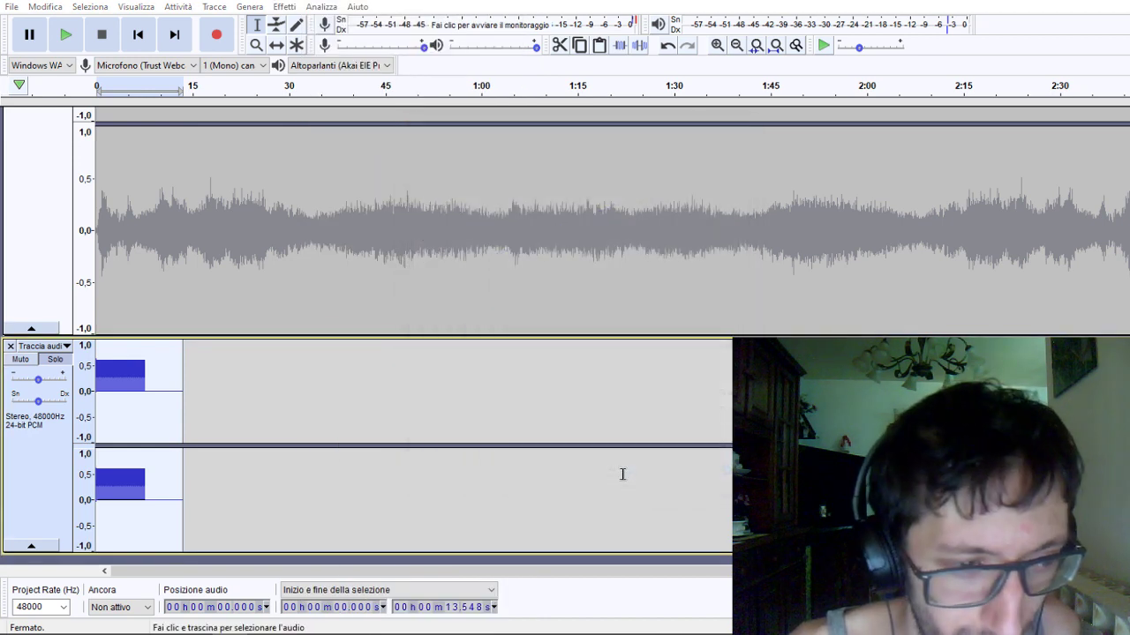
key("ctrl+z")
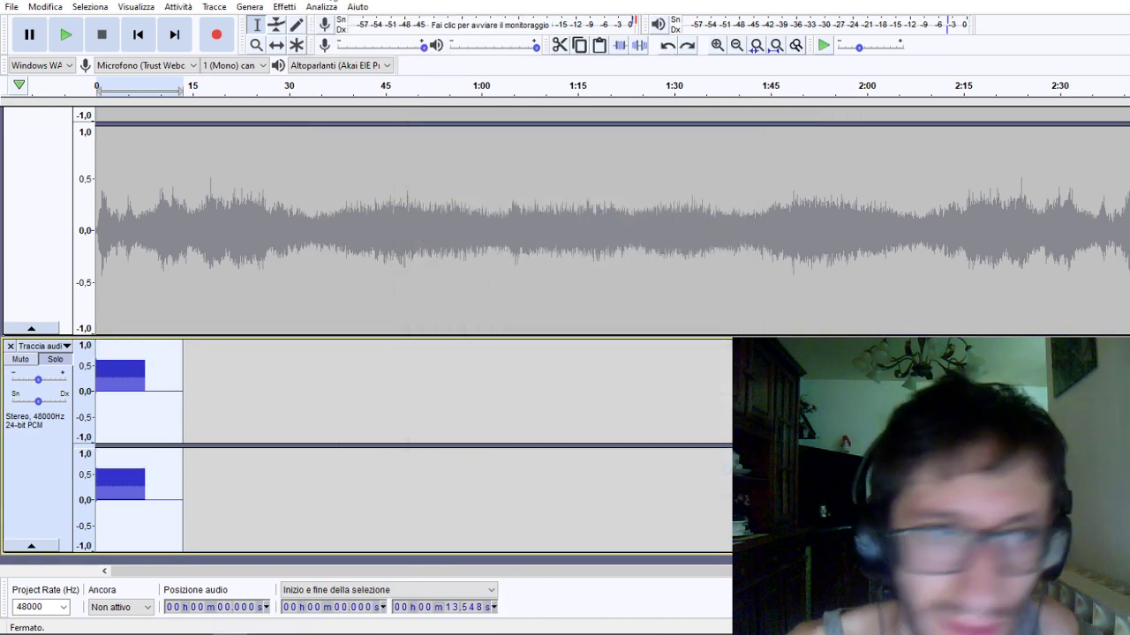
Try to normalize the tone track to 0 dB with the DC offset removed.
left_click(287, 7)
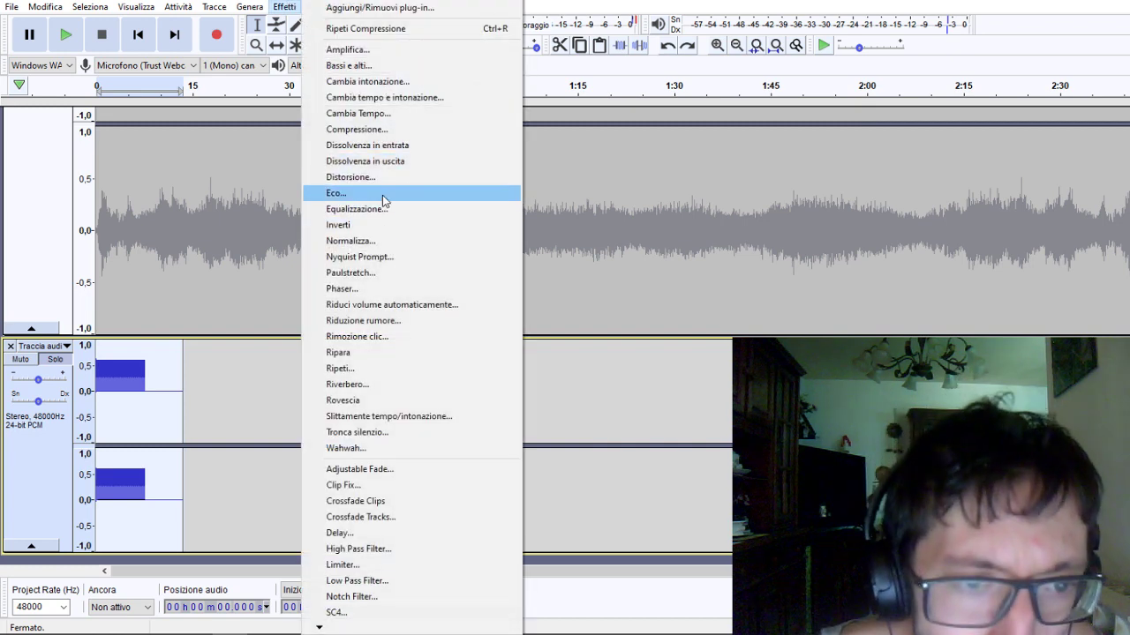
left_click(380, 241)
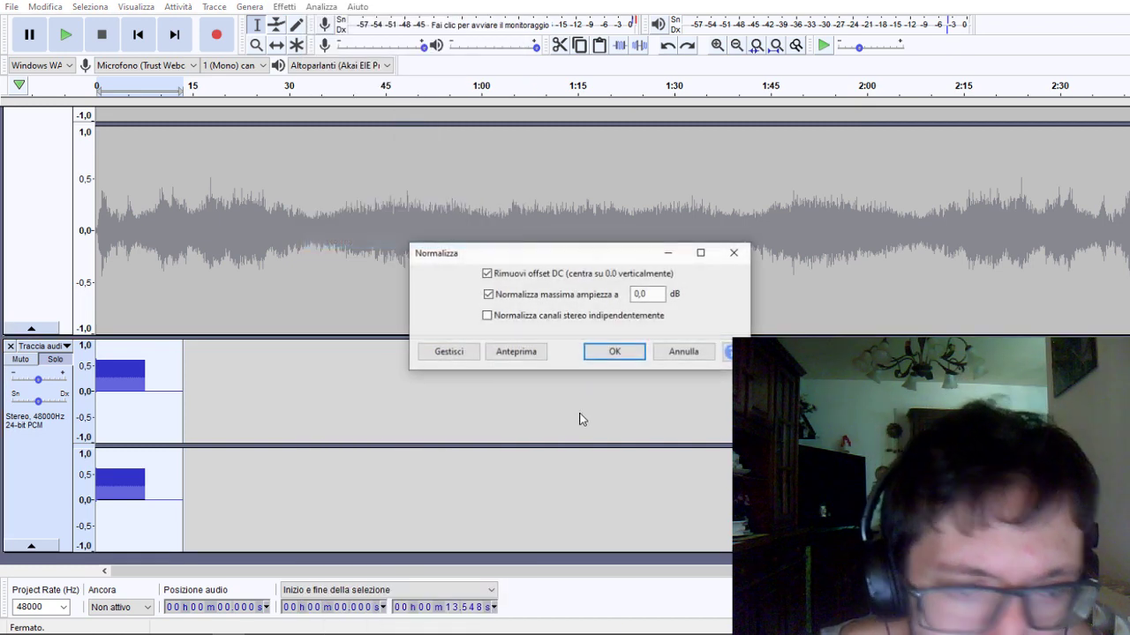
left_click(613, 353)
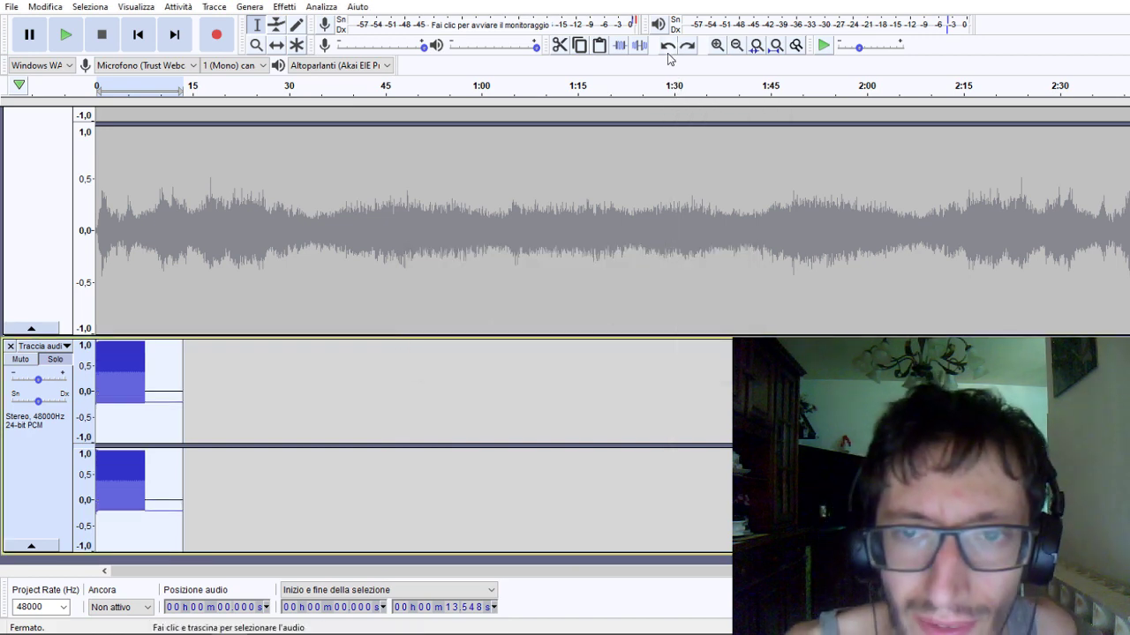
left_click(284, 7)
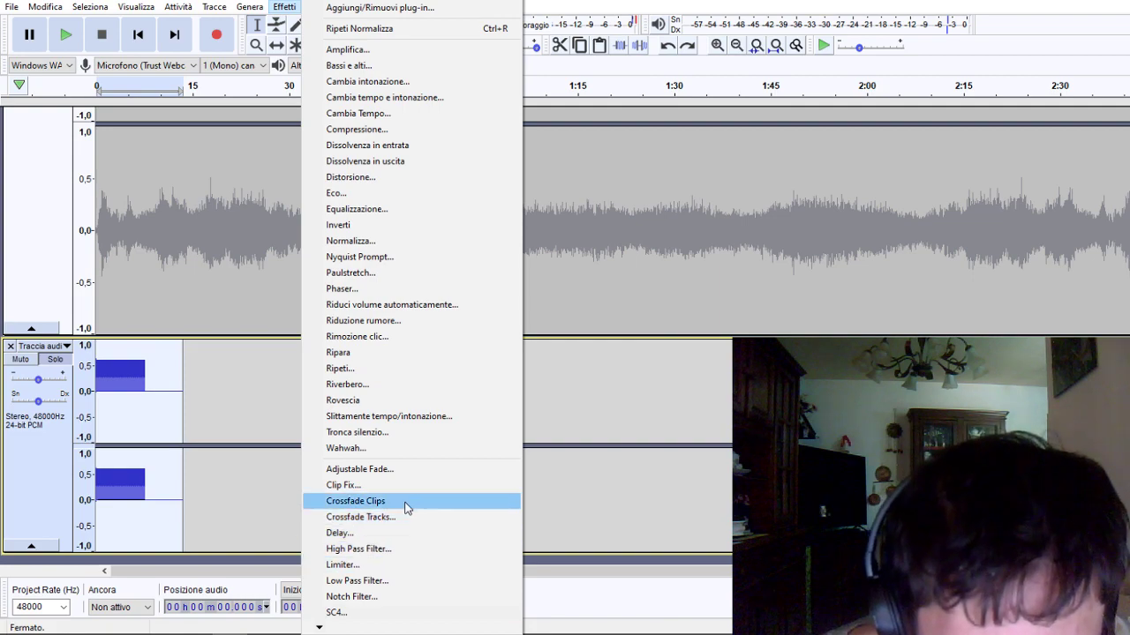
left_click(377, 616)
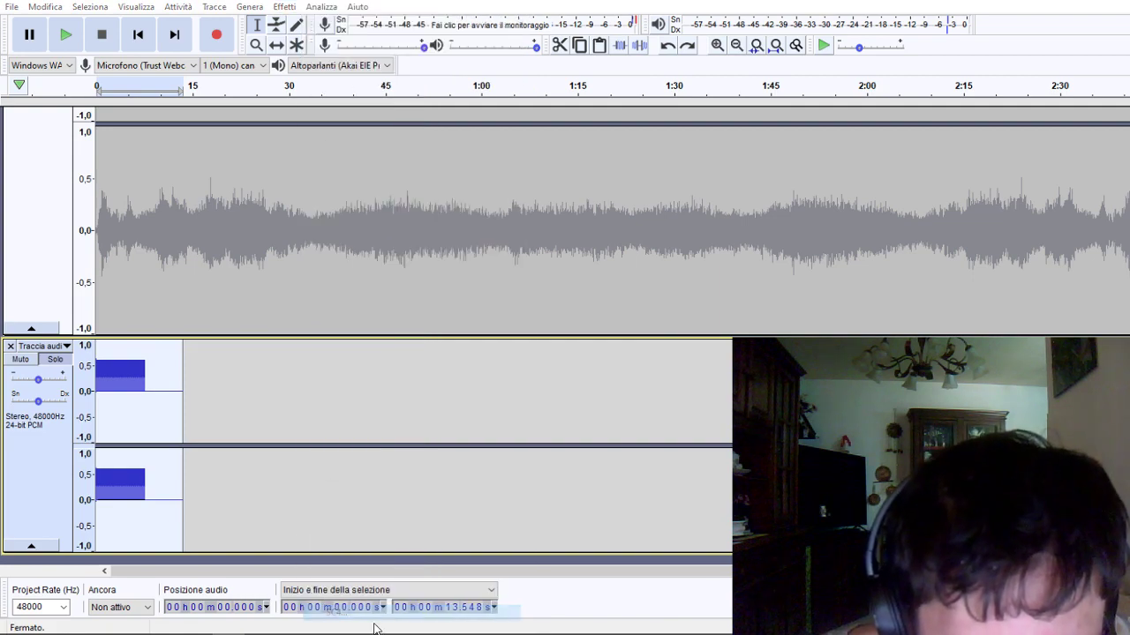
left_click(817, 152)
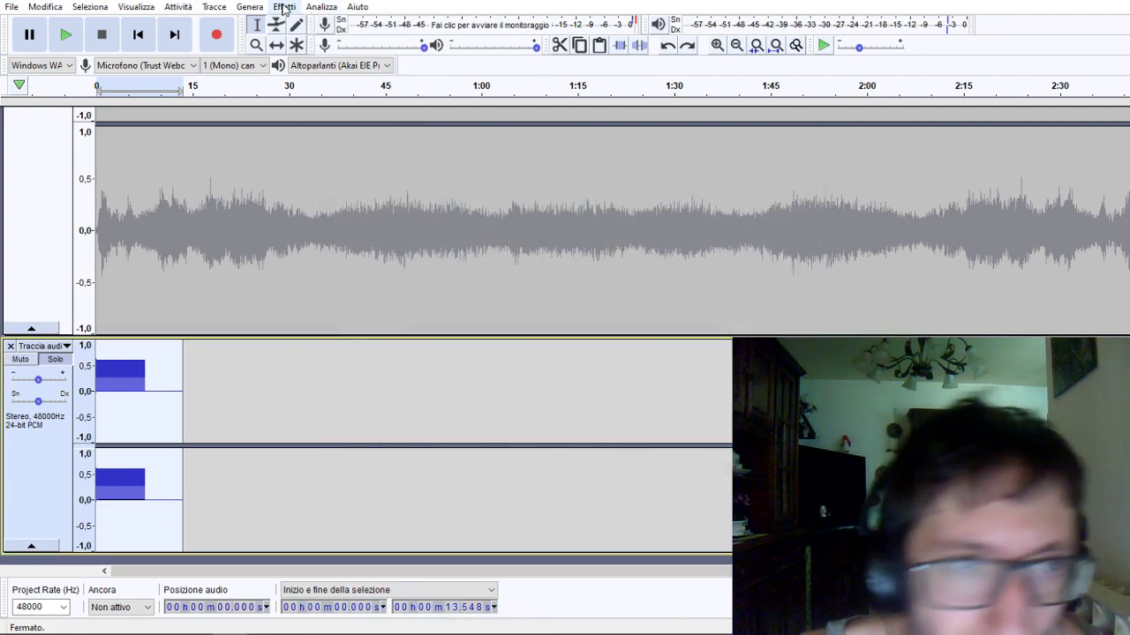
Apply the Clip Fix effect to the whole tone track.
left_click(284, 7)
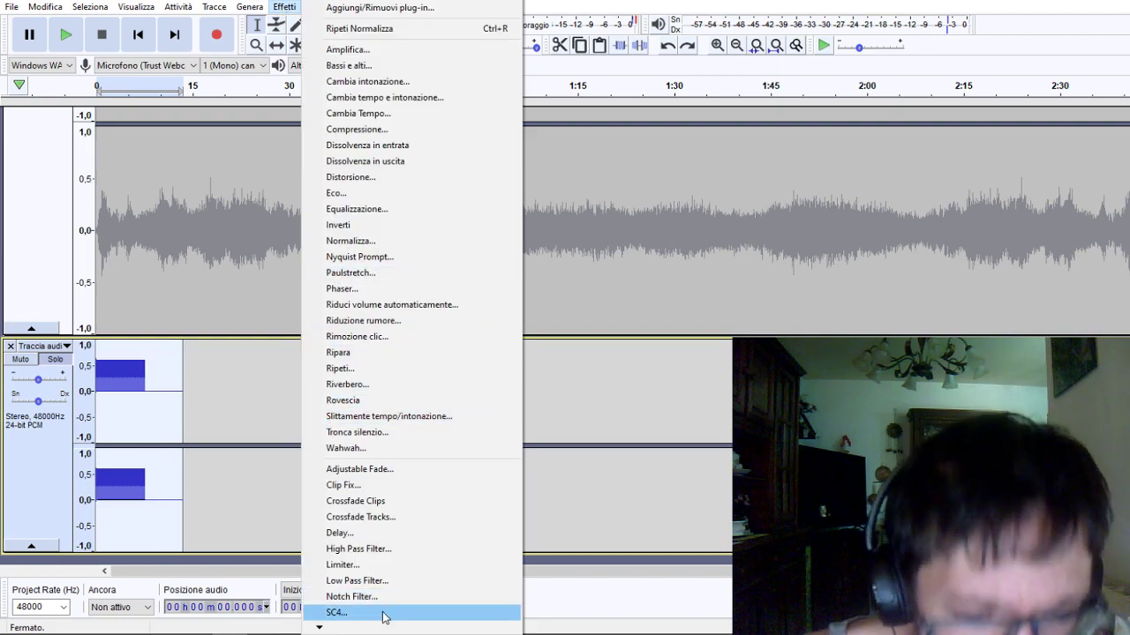
mouse_move(377, 629)
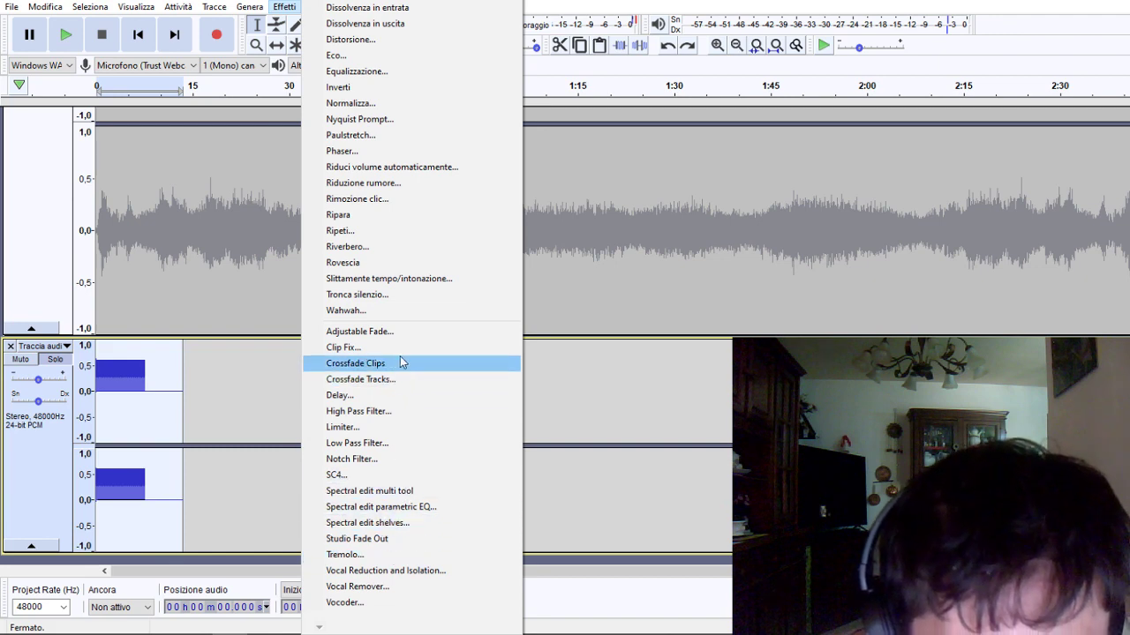
left_click(401, 348)
left_click(653, 353)
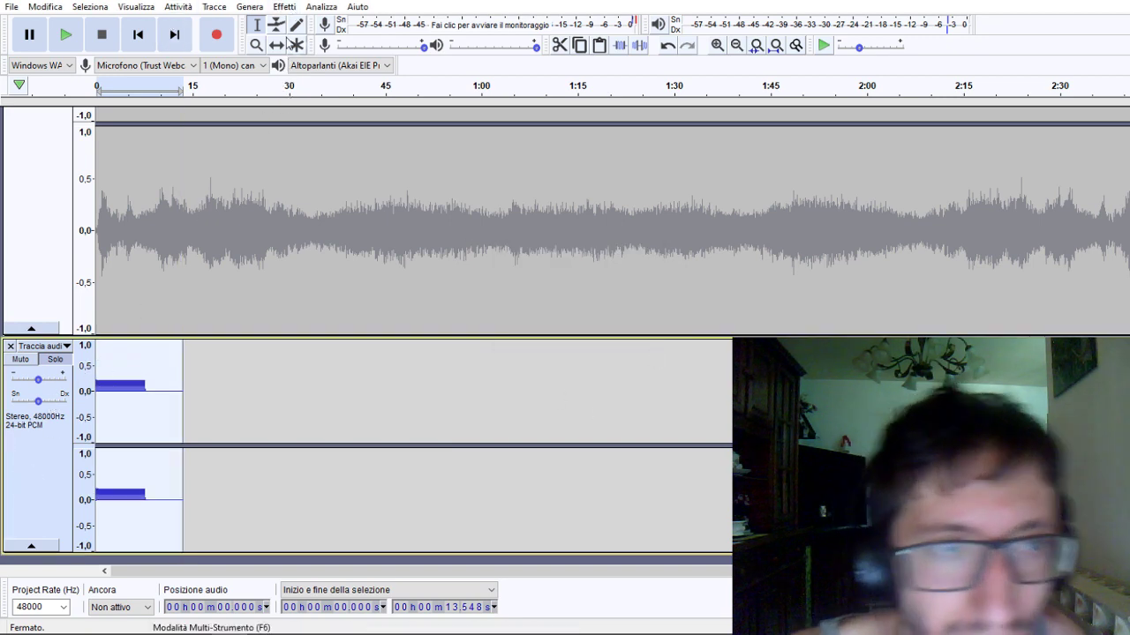
Apply the Wahwah effect to the tone track with LFO frequency 1 Hz, depth 10% and resonance 1.
left_click(284, 7)
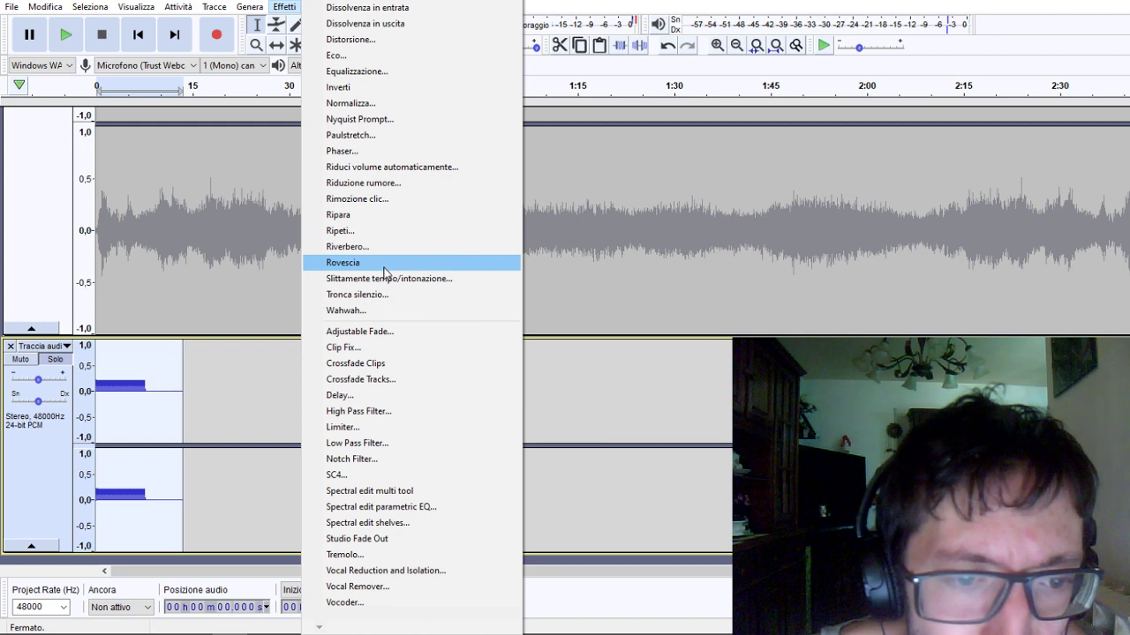
left_click(384, 311)
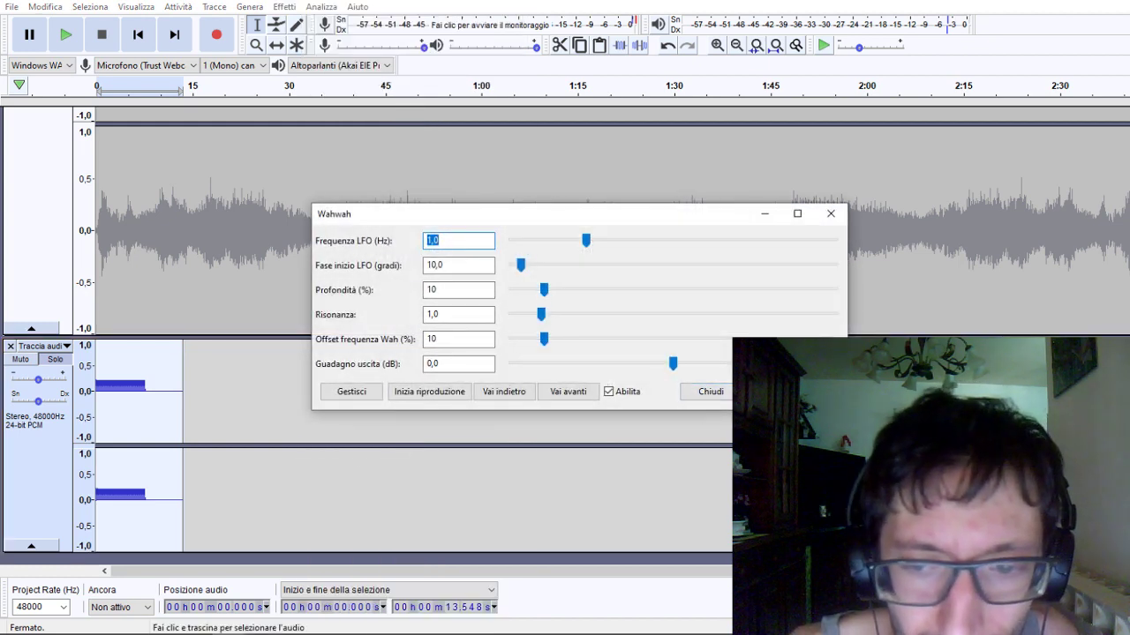
left_click(678, 463)
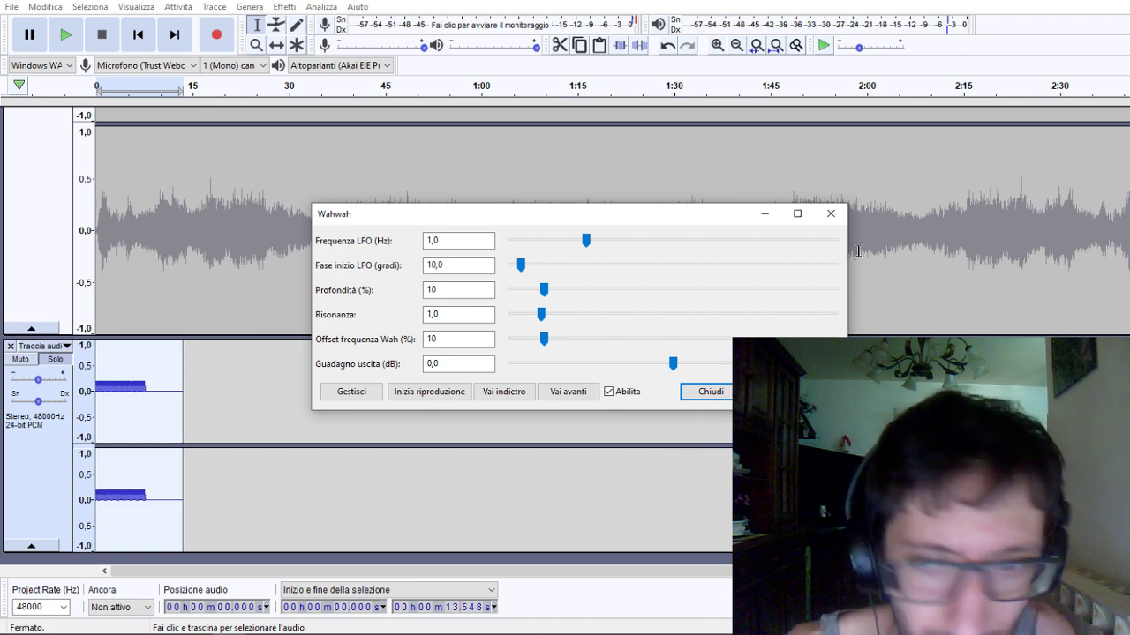
left_click(833, 214)
Apply Reverb to the tone track using the Large Room (Grande stanza) factory preset.
left_click(286, 7)
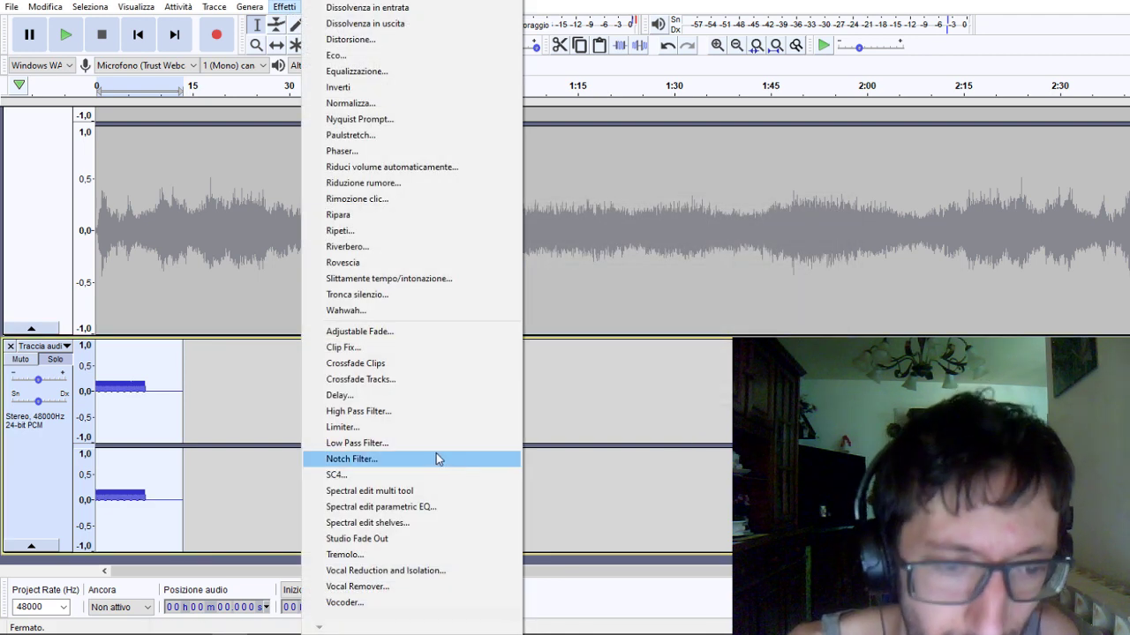
left_click(351, 247)
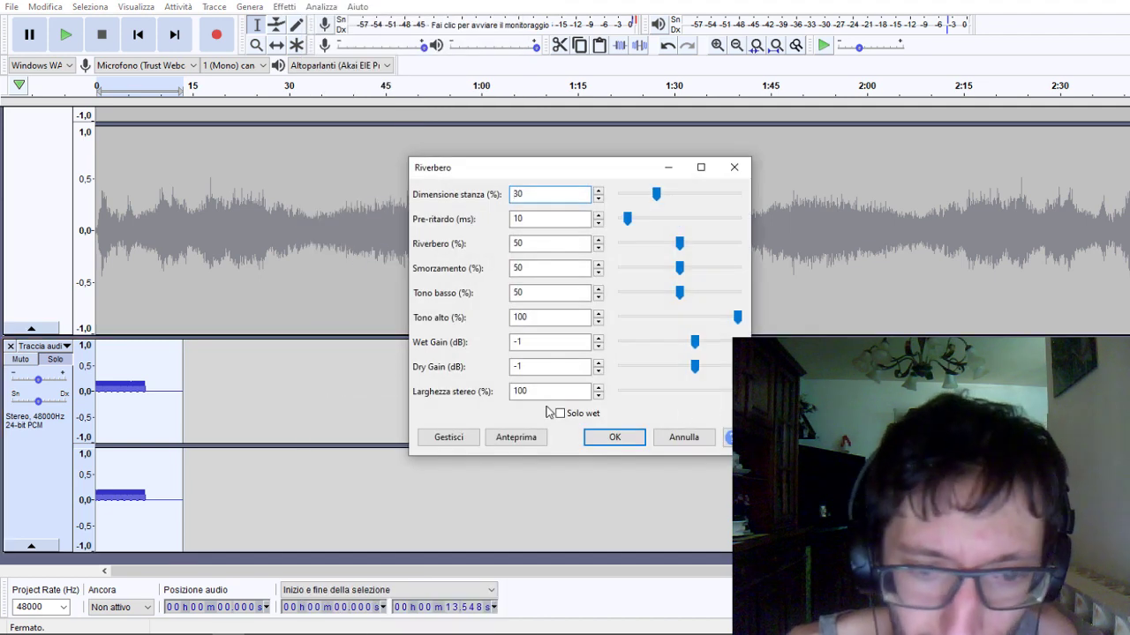
left_click(455, 437)
mouse_move(499, 509)
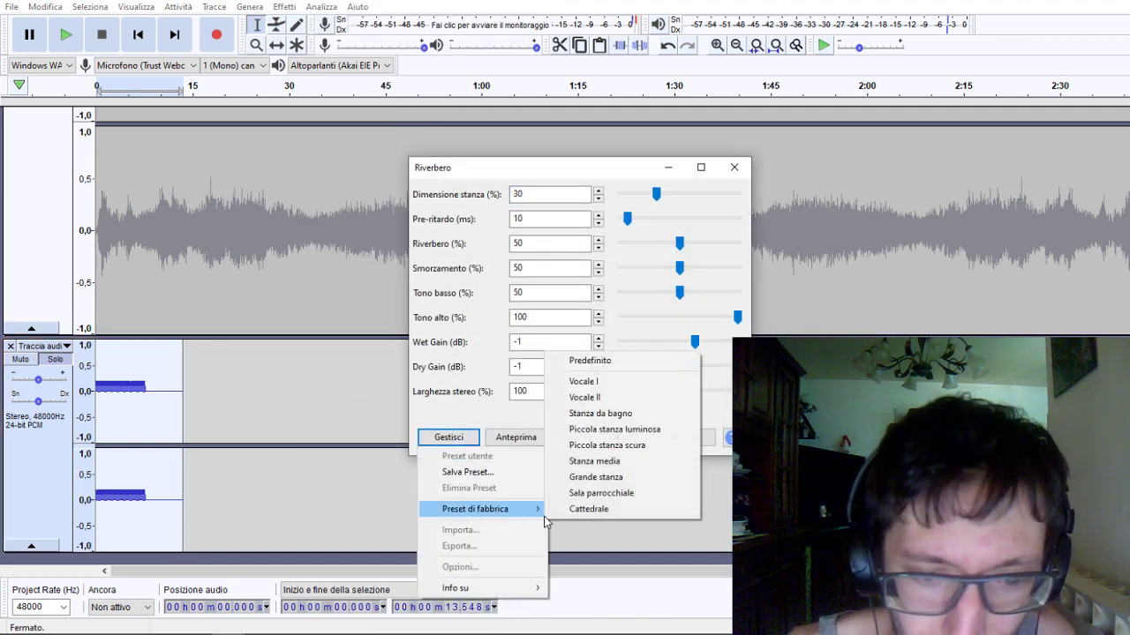
left_click(594, 478)
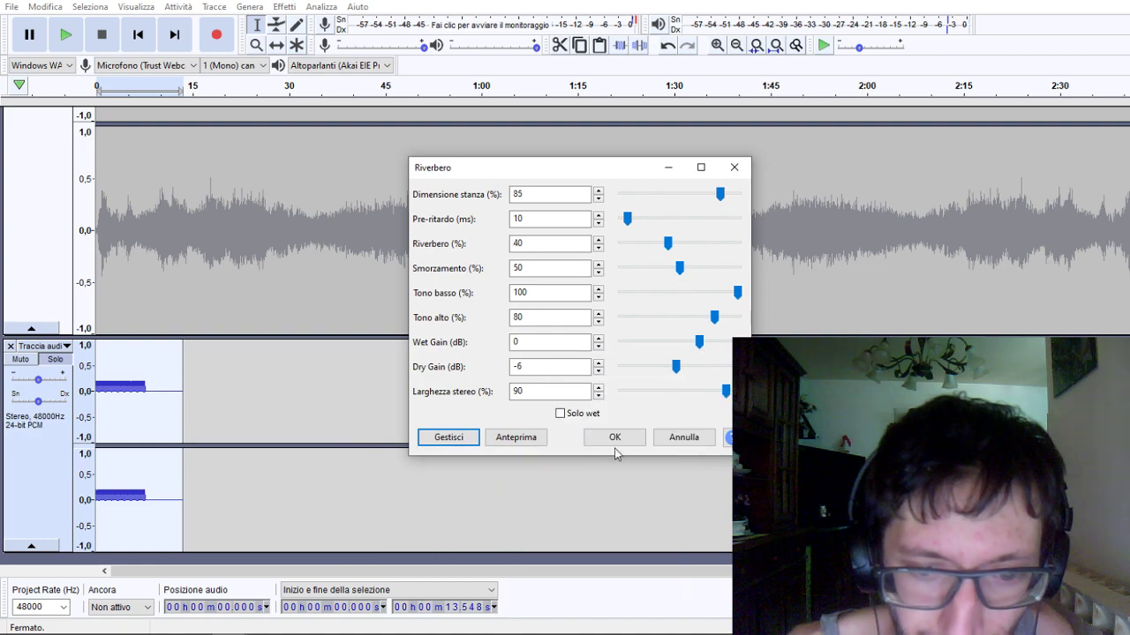
left_click(616, 439)
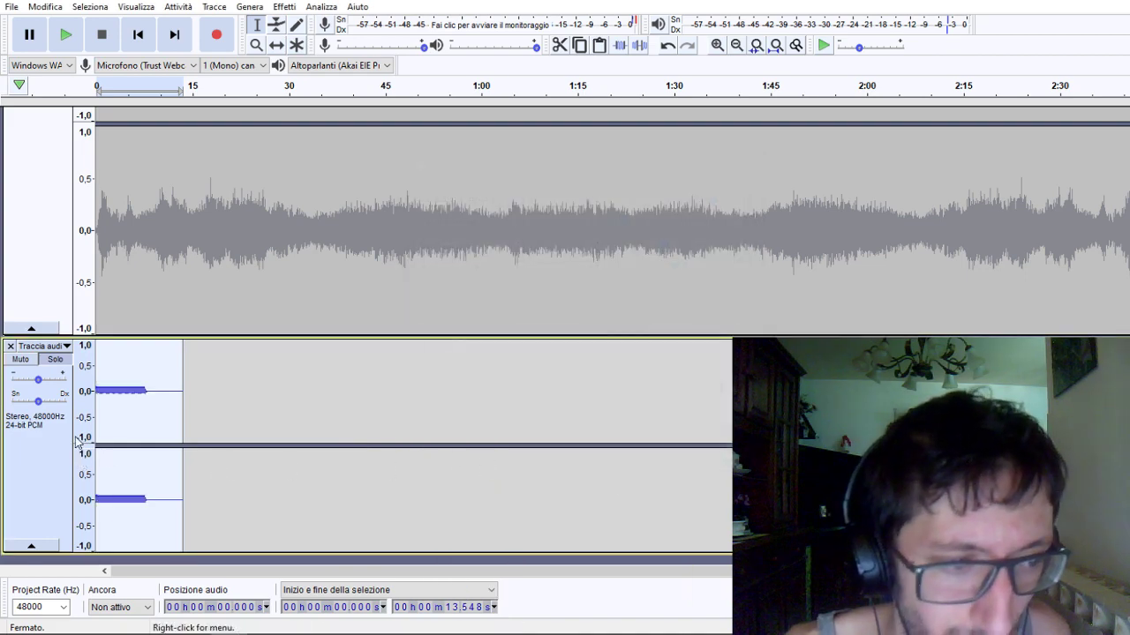
Apply Distortion to the tone track with the Leveller (Livellatore) type, a -70 dB noise floor and 1 levelling pass.
left_click(285, 6)
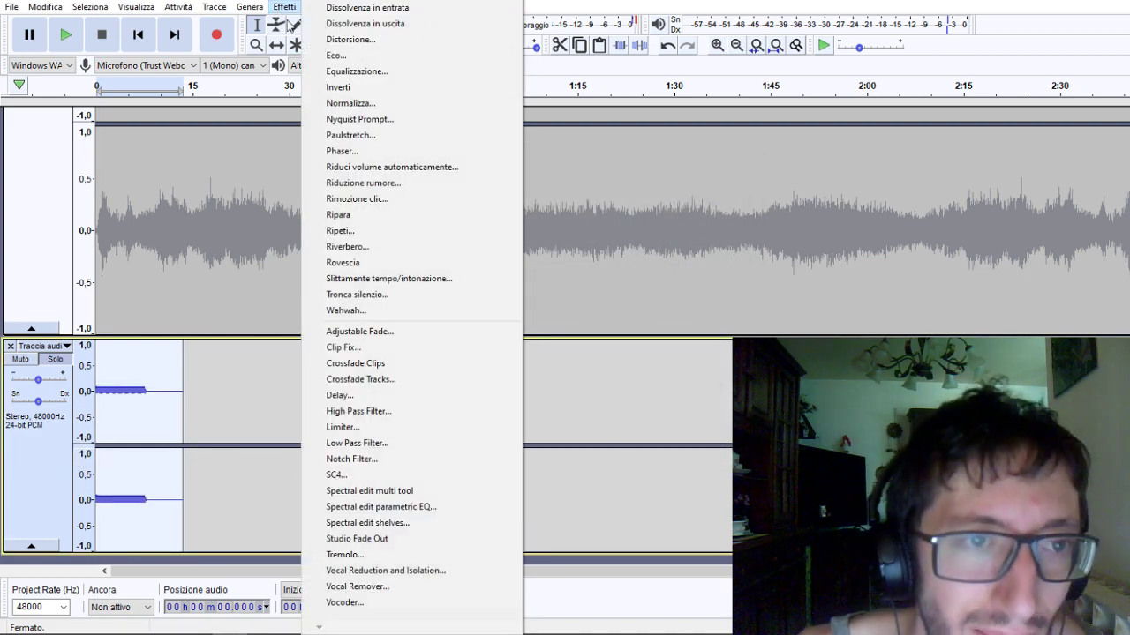
left_click(349, 39)
left_click(552, 212)
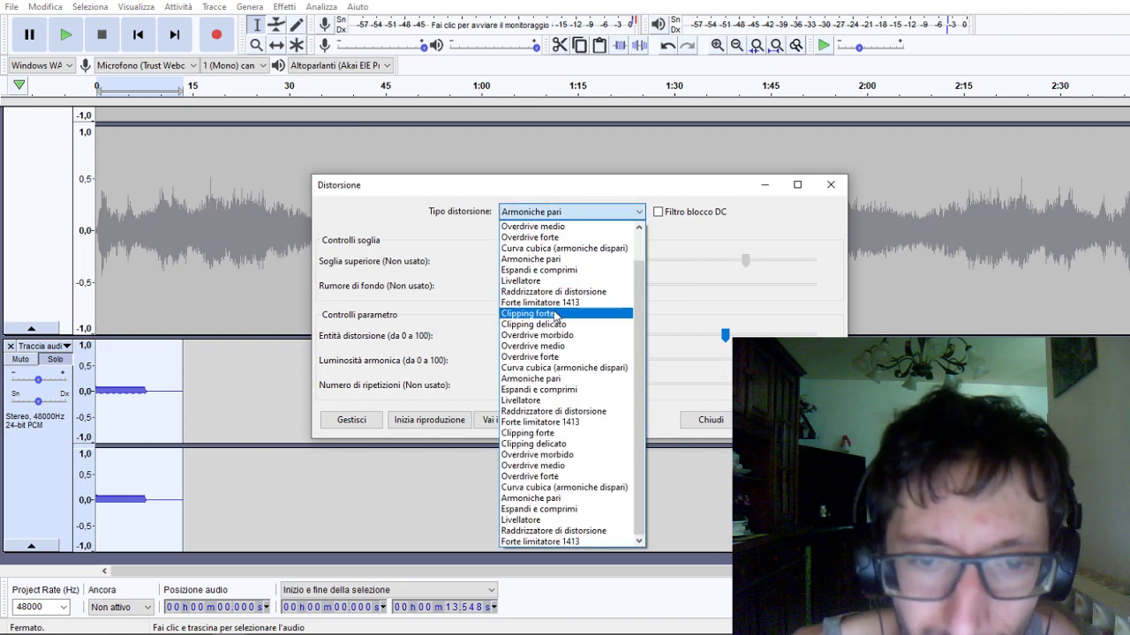
left_click(569, 281)
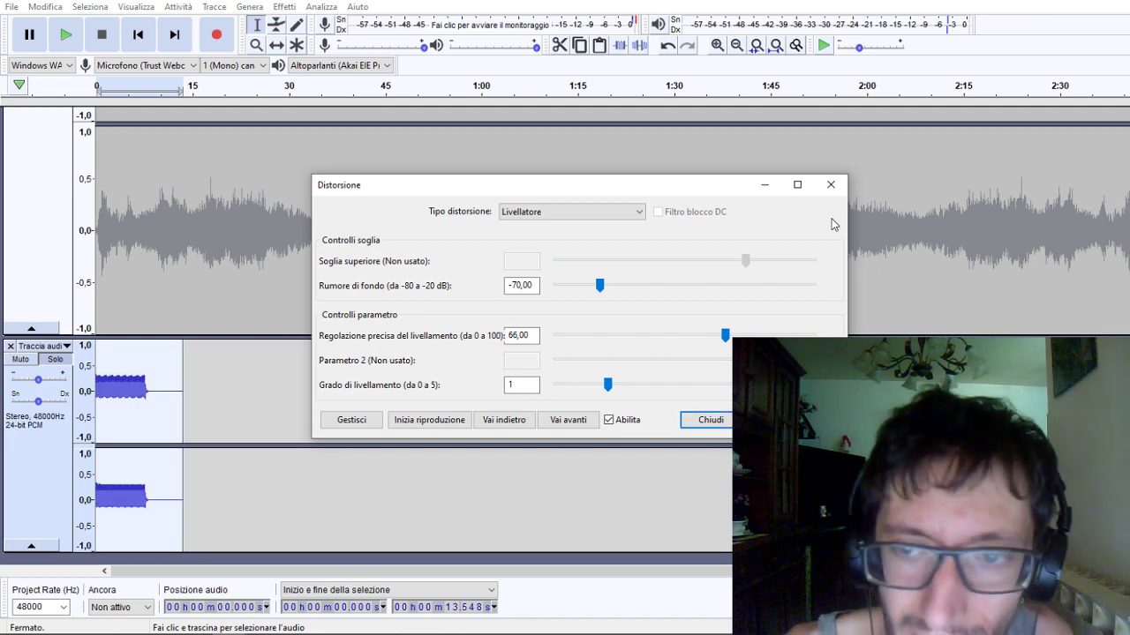
left_click(831, 185)
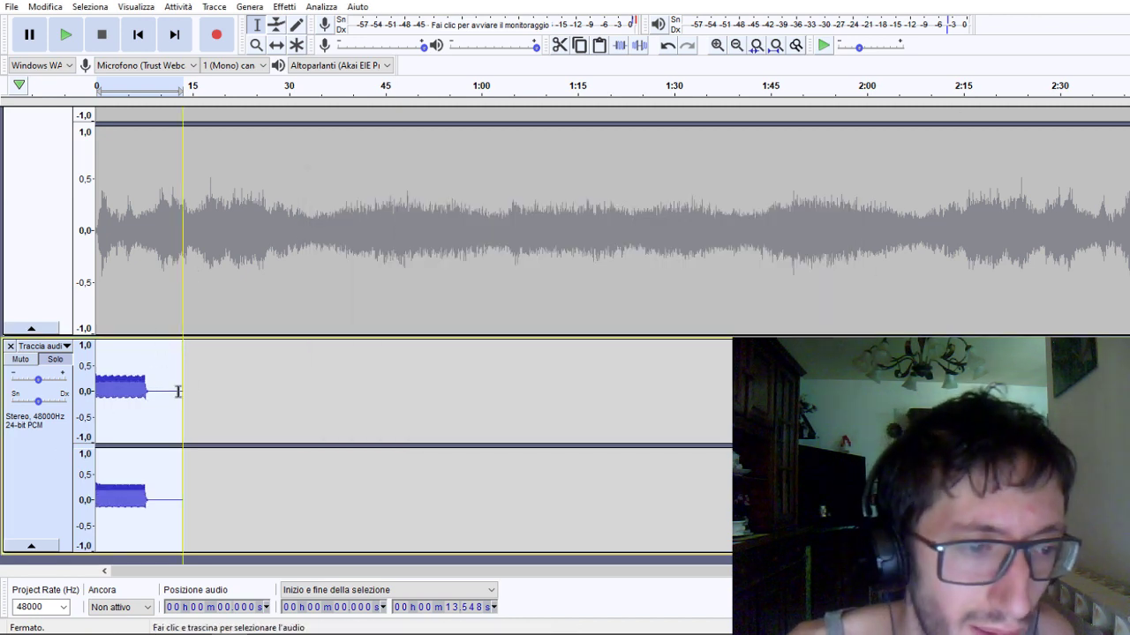
Select the whole tone clip with its trailing silence and repeat it 6 more times.
left_click_drag(225, 388, 95, 388)
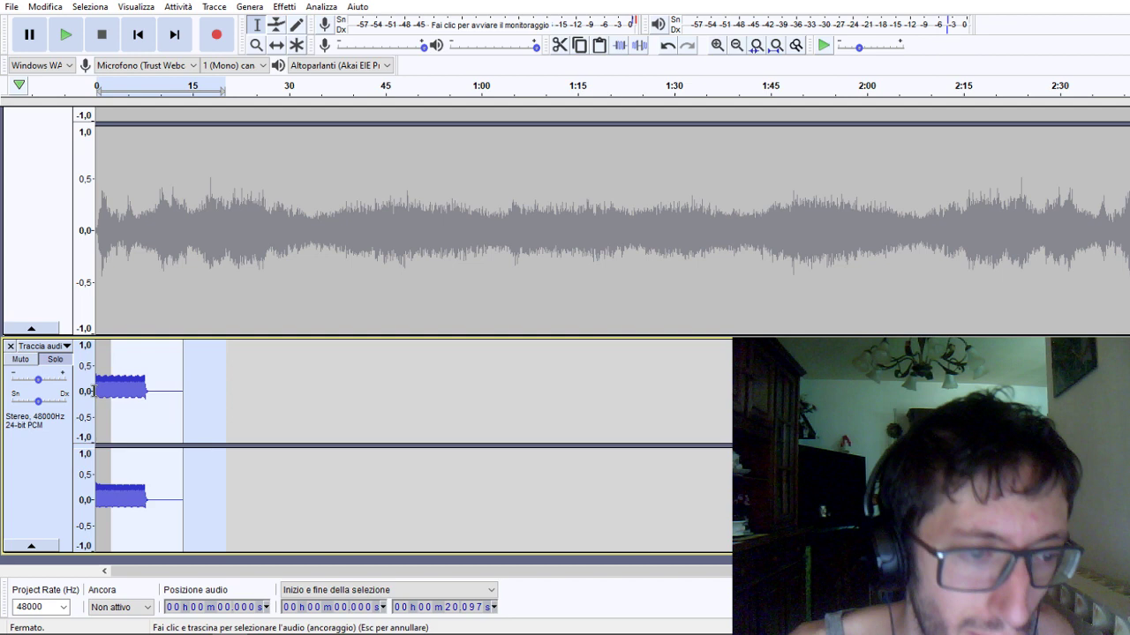
left_click(188, 389)
left_click_drag(183, 391, 98, 391)
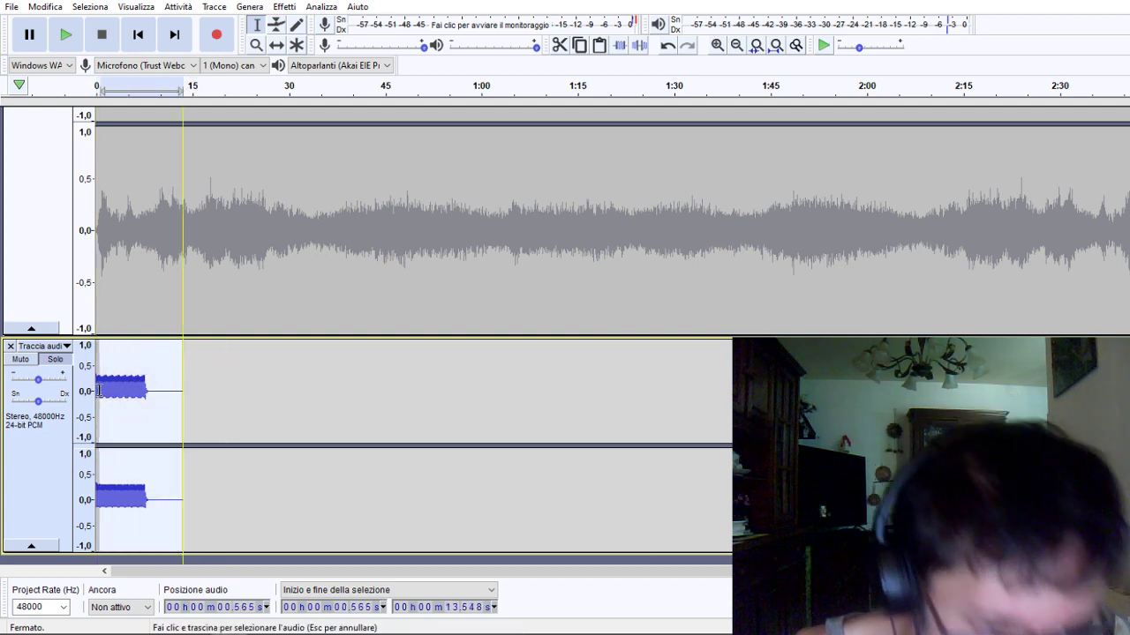
left_click(284, 6)
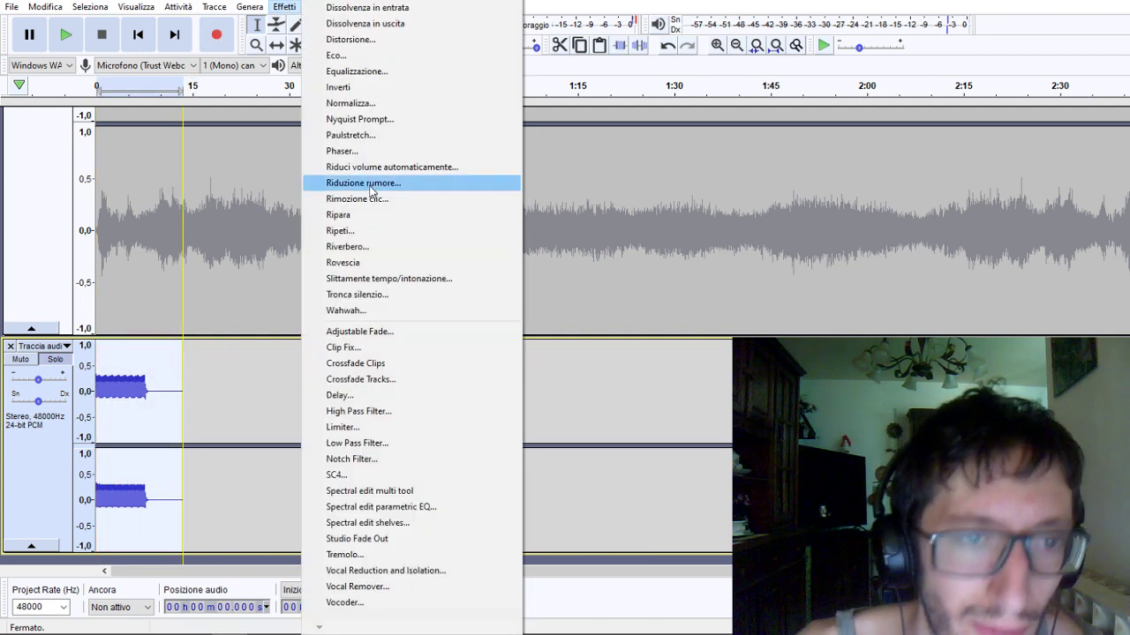
left_click(345, 231)
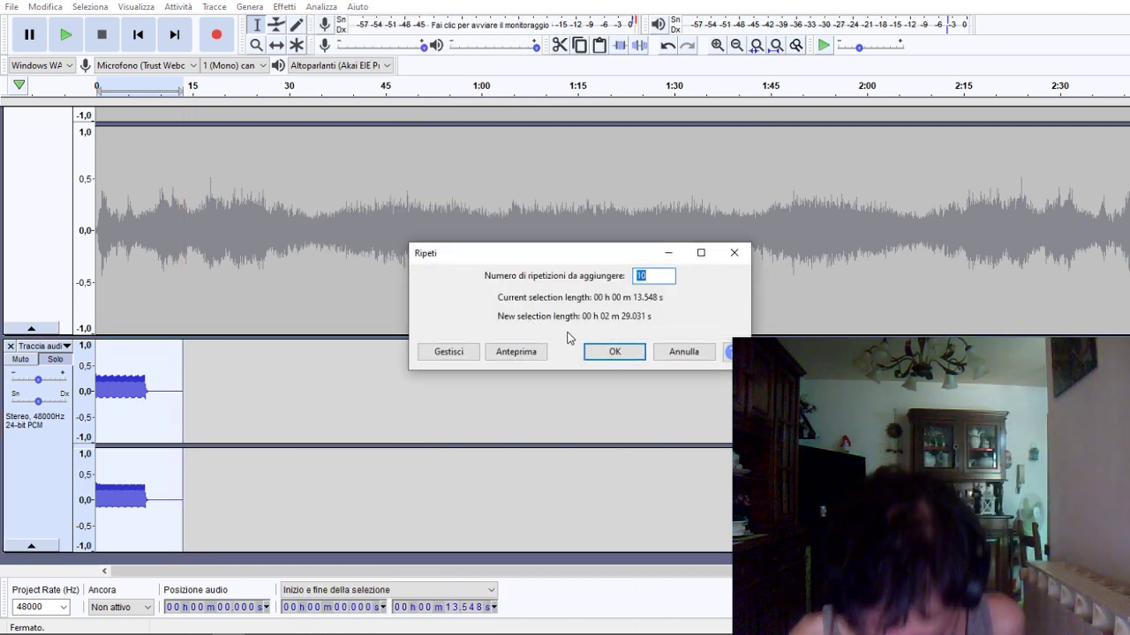
key("BackSpace")
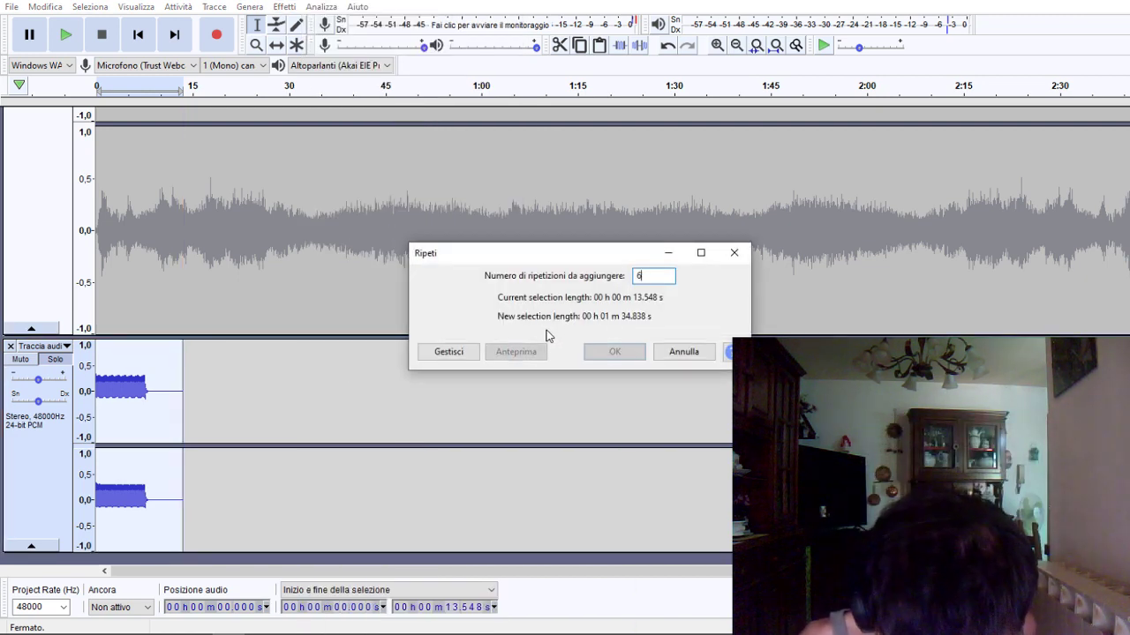
key("Return")
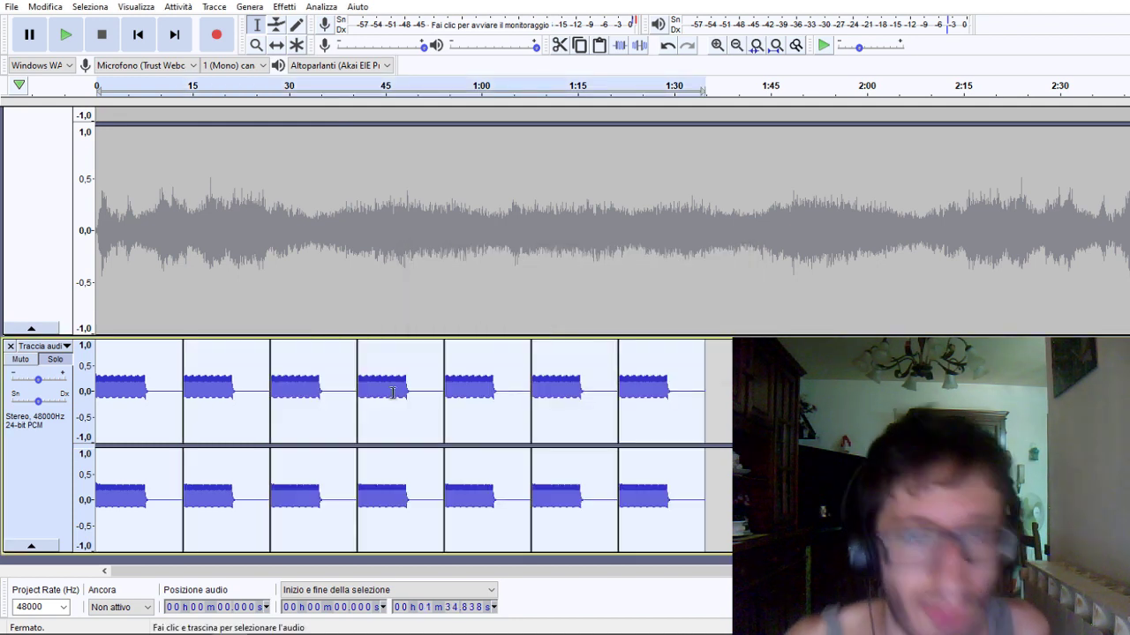
Join the repeated tone clips into one continuous clip by merging them at every split line.
left_click(184, 404)
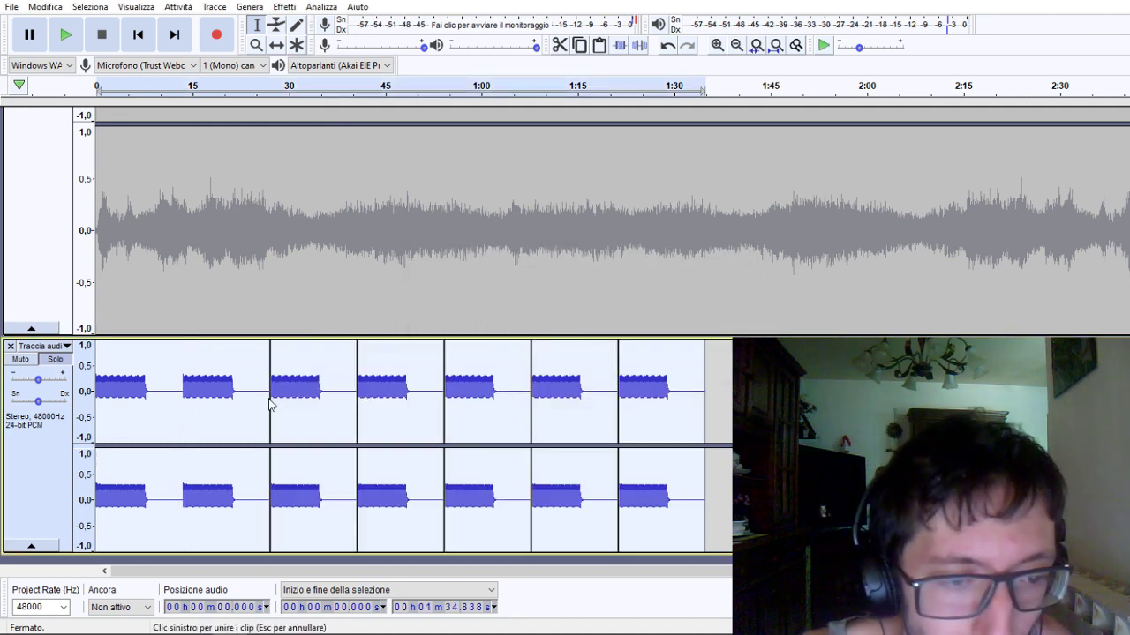
left_click(271, 403)
left_click(358, 406)
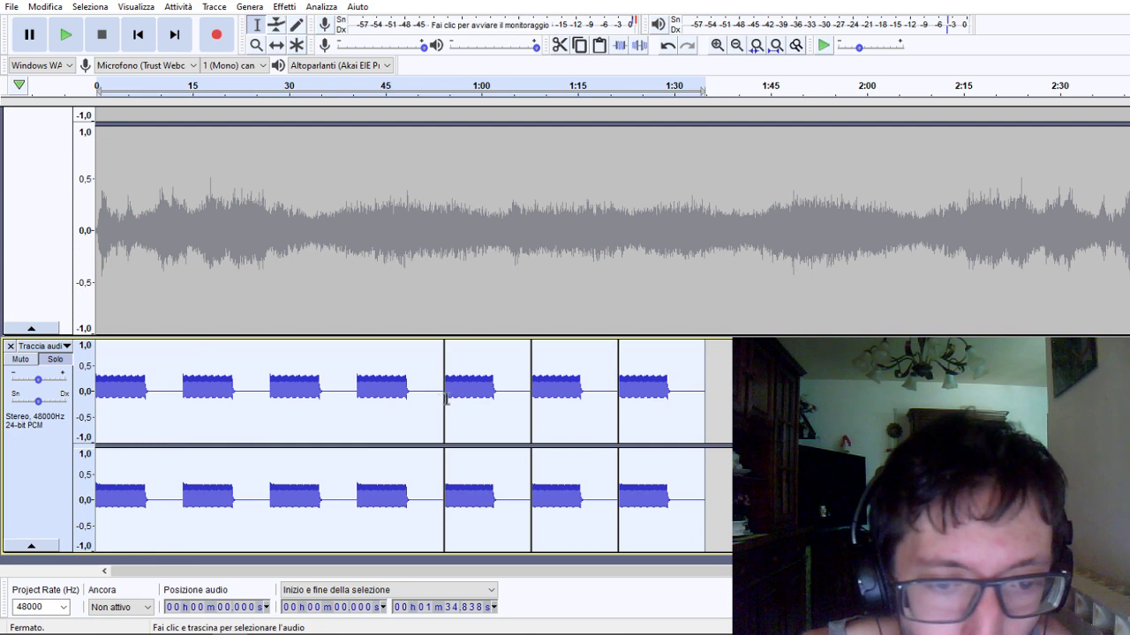
left_click(446, 400)
left_click(445, 403)
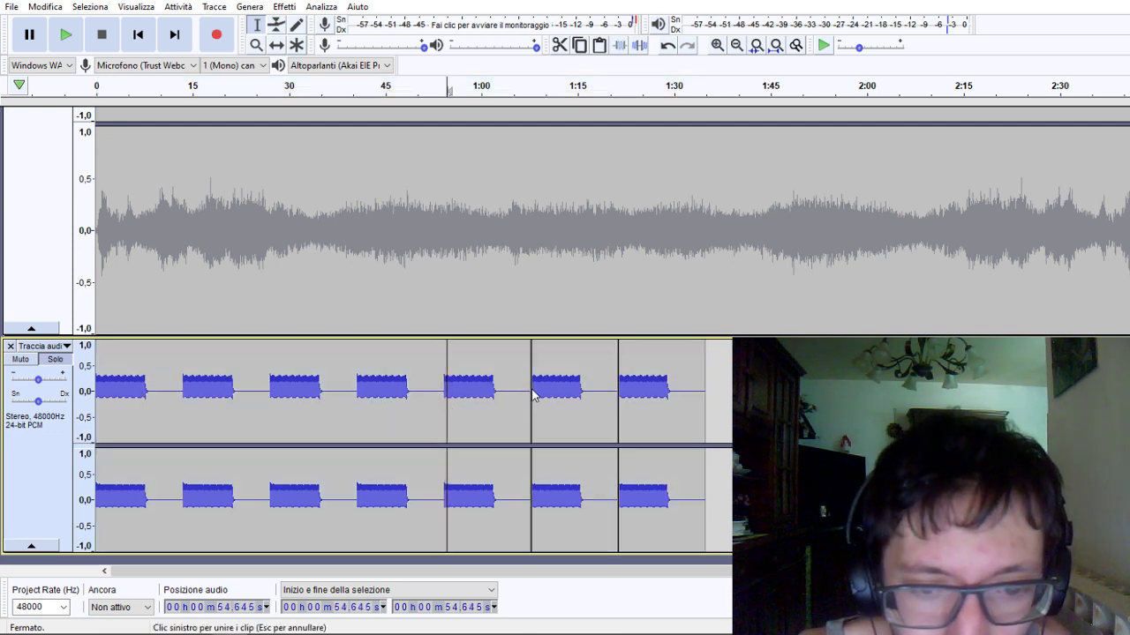
left_click(533, 394)
left_click(618, 389)
Shift the joined tone clip along the timeline so it starts at about 37.1 s.
left_click(59, 425)
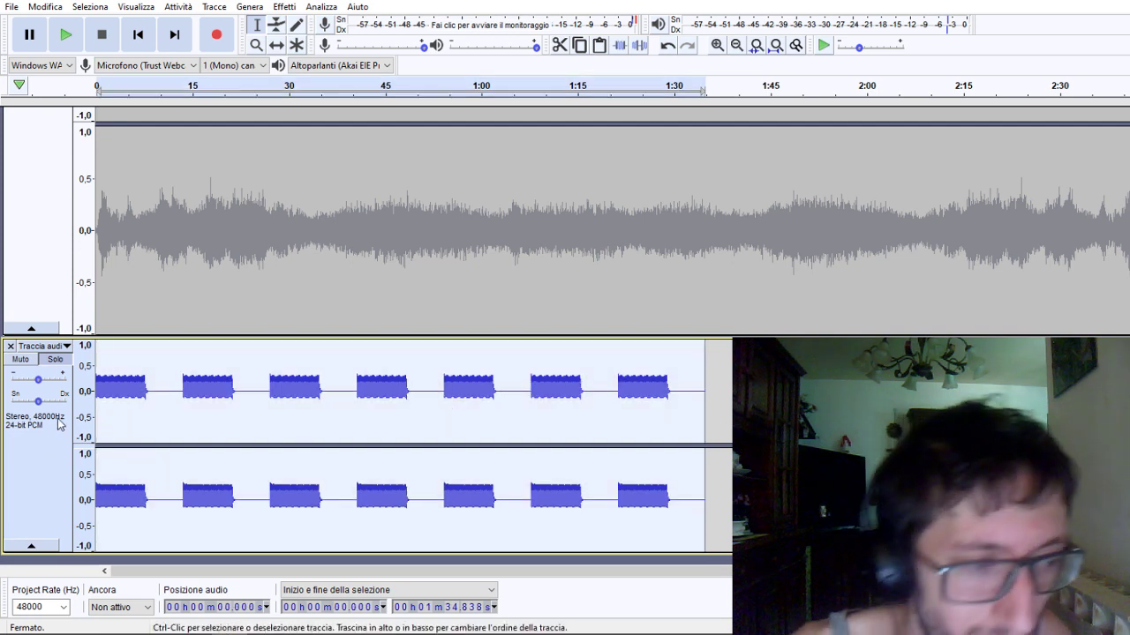
left_click(275, 44)
left_click_drag(299, 373, 537, 372)
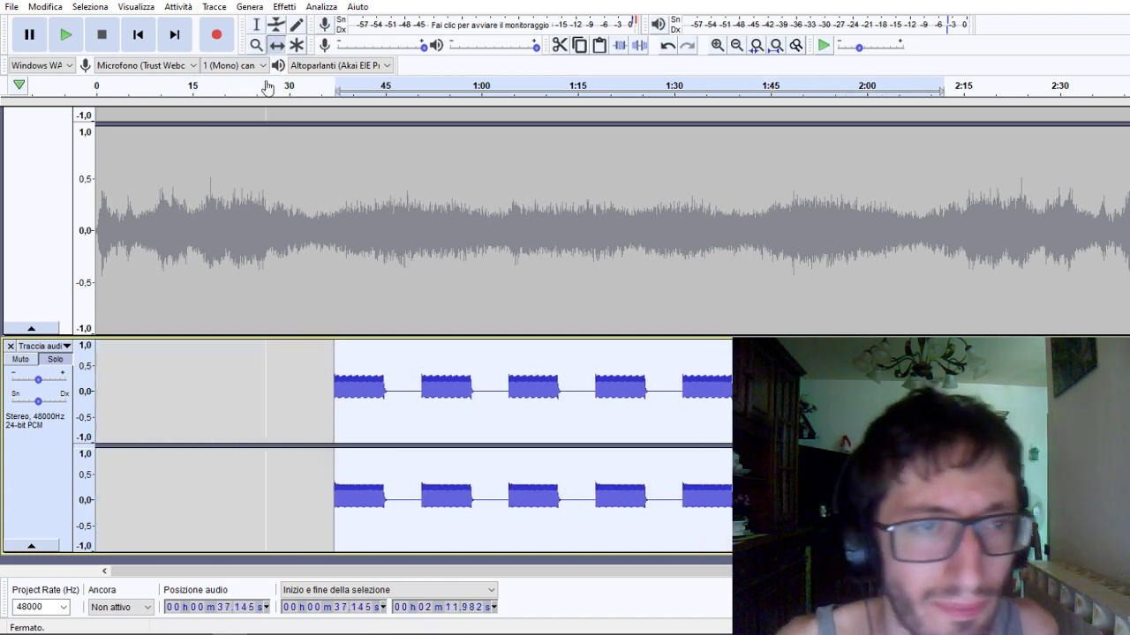
Fade in the opening of the first tone, from the clip start to about 40.8 s.
left_click(255, 26)
left_click_drag(357, 381, 330, 384)
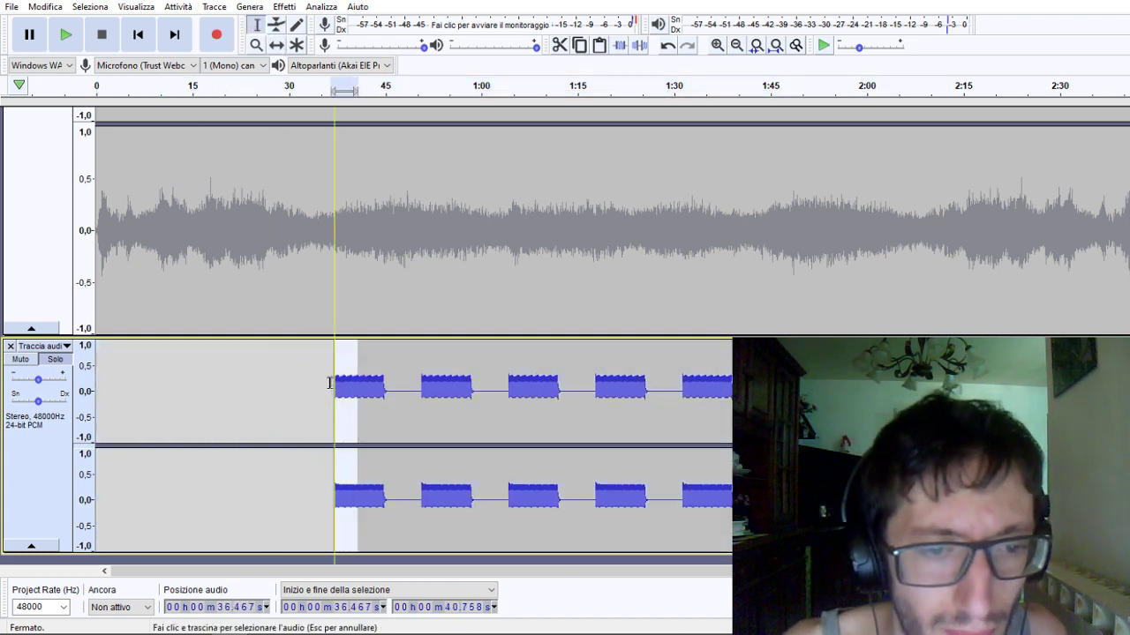
left_click(280, 6)
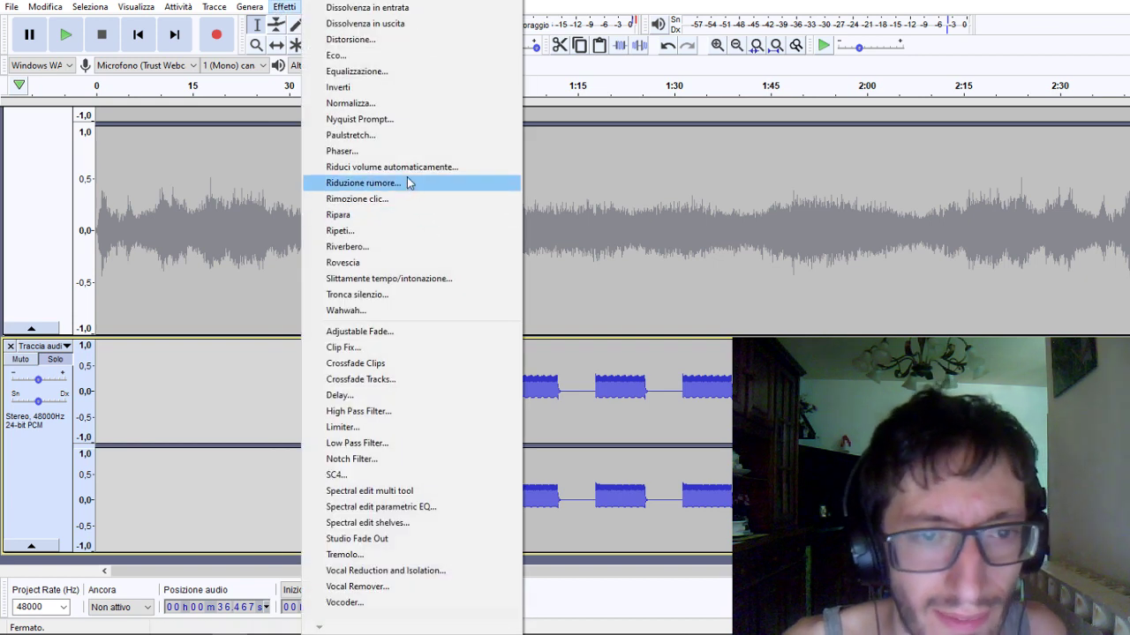
left_click(411, 8)
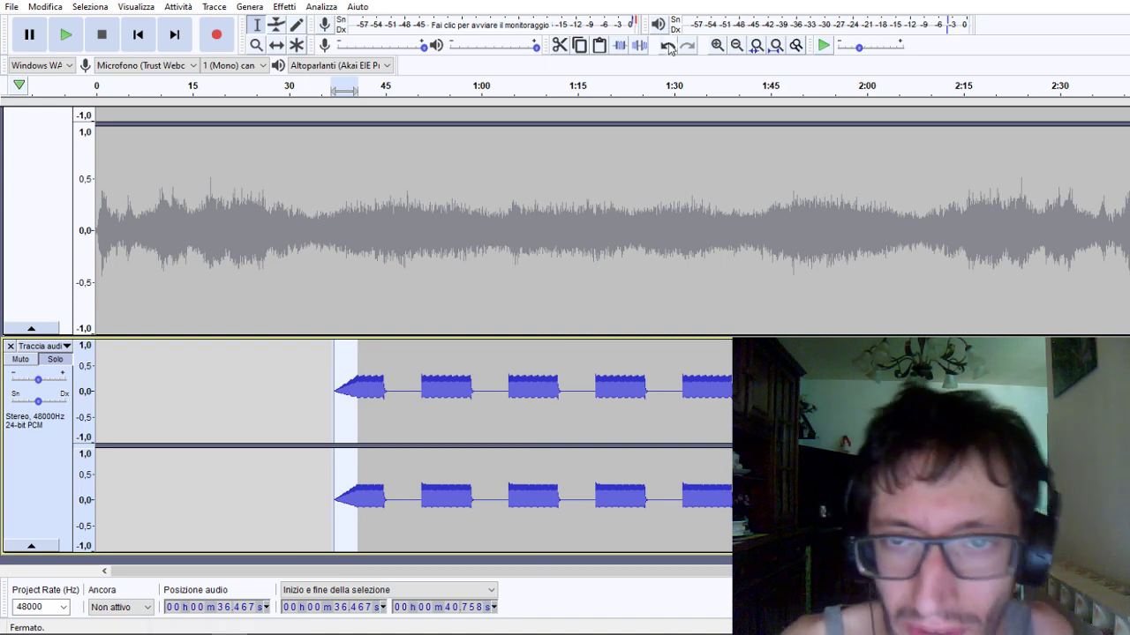
Turn off solo on the tone track and return the playhead to the start of the project.
left_click(35, 459)
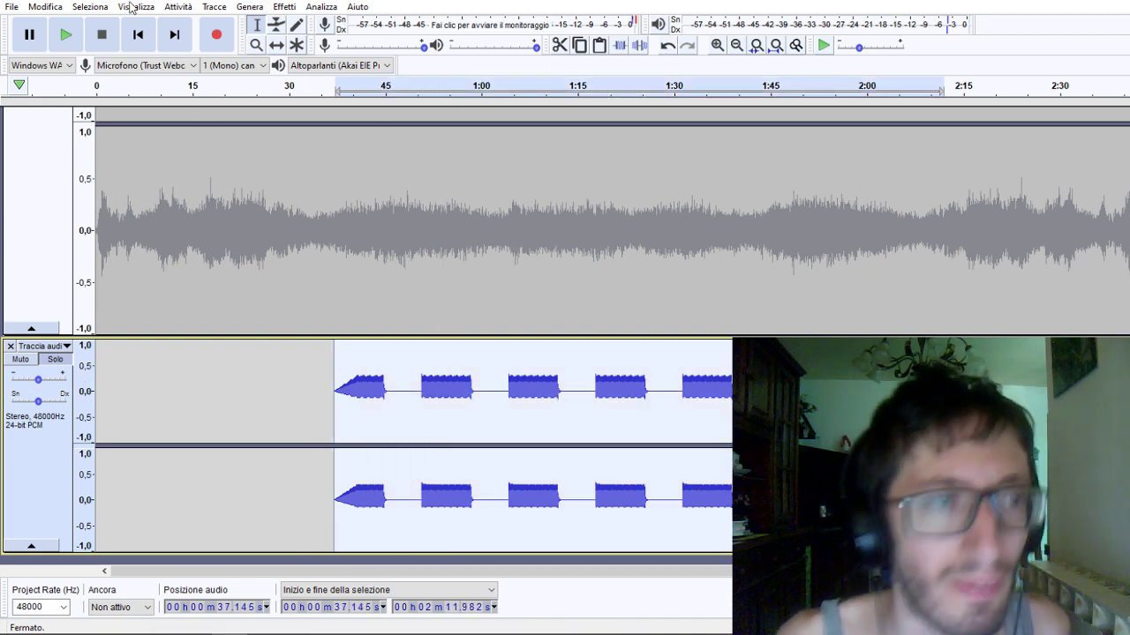
left_click(55, 359)
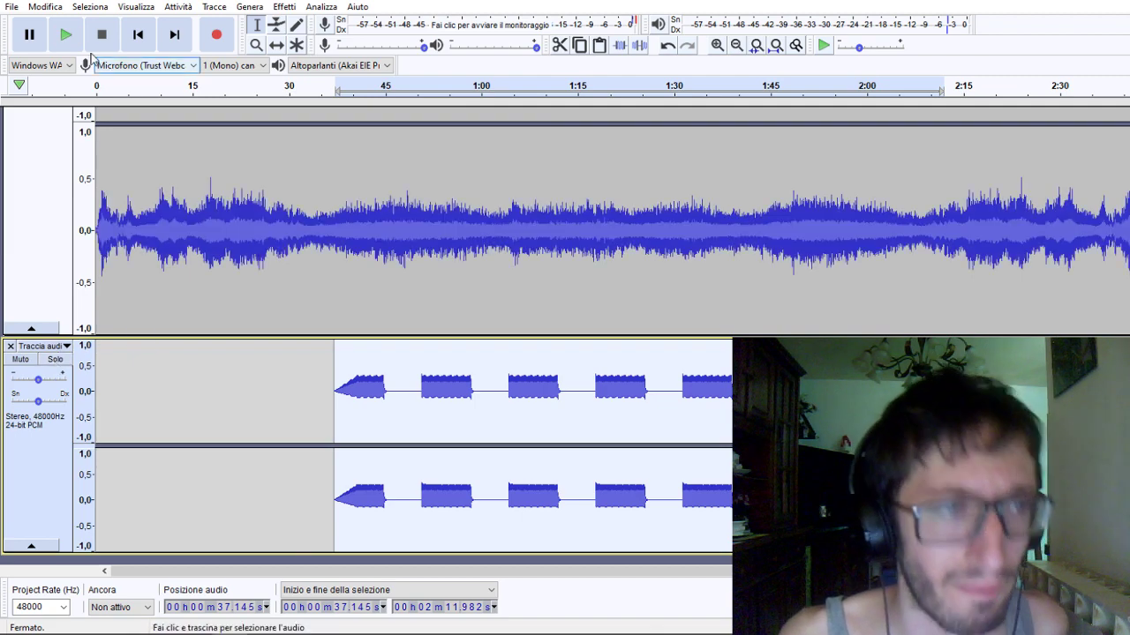
left_click(138, 34)
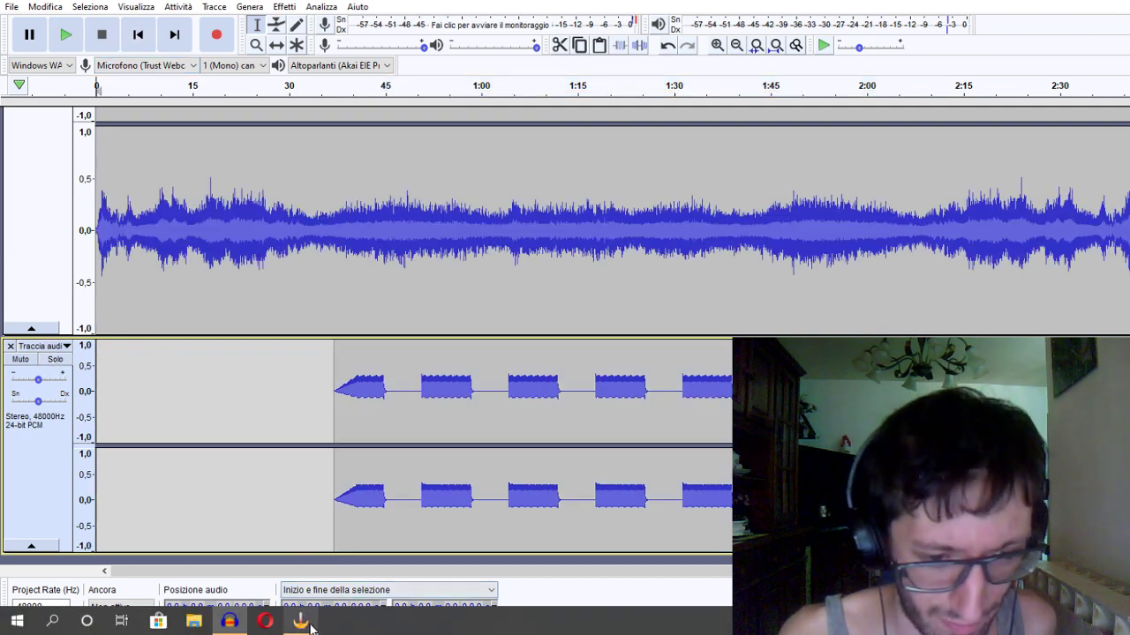
Check the audio mixer in OBS, return to Audacity and listen to the full mix from the start.
left_click(301, 622)
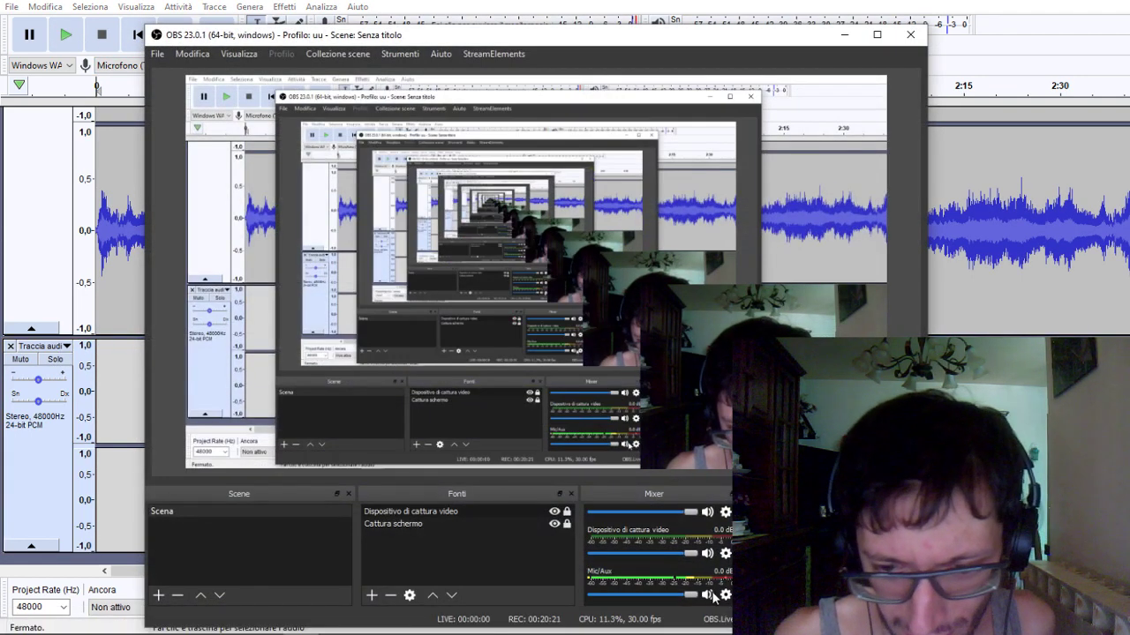
left_click(844, 35)
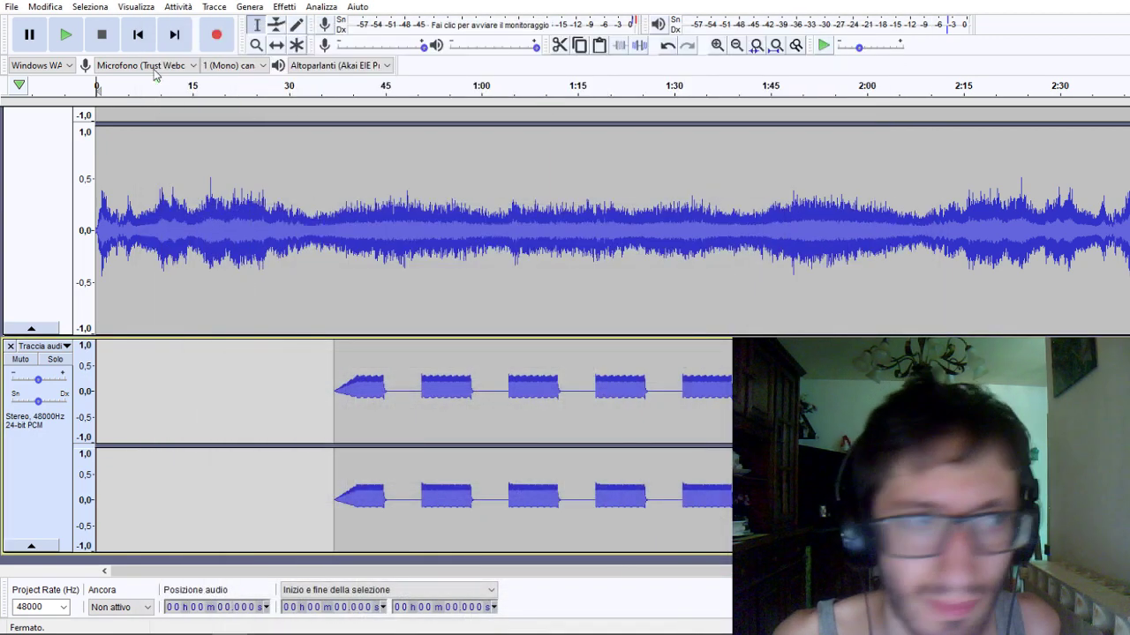
left_click(66, 35)
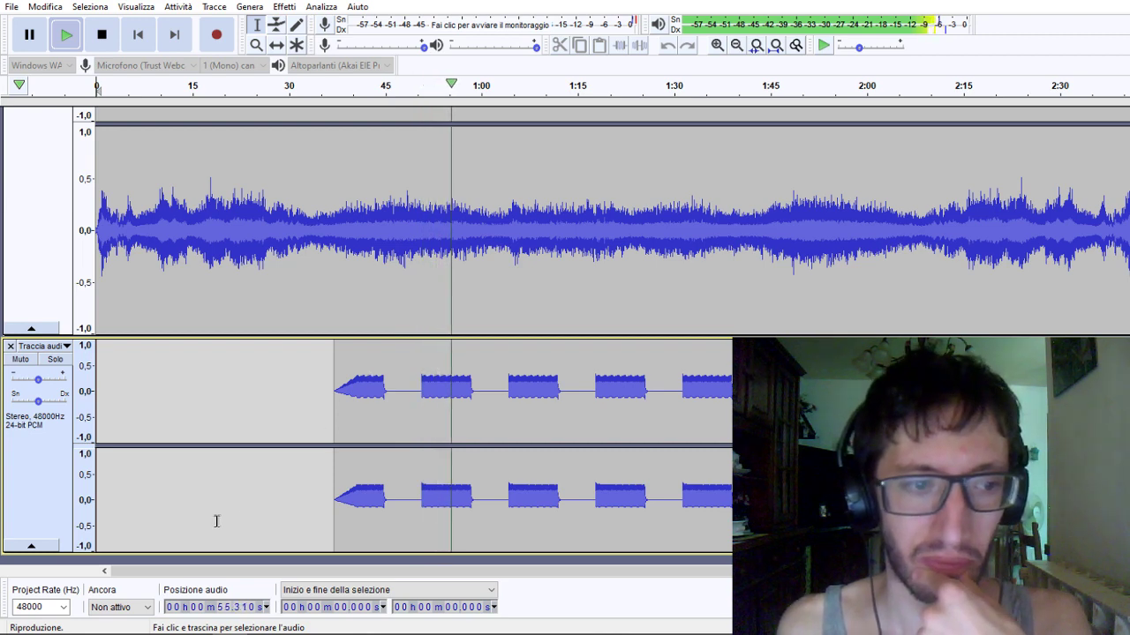
scroll(66, 481, "down", 1)
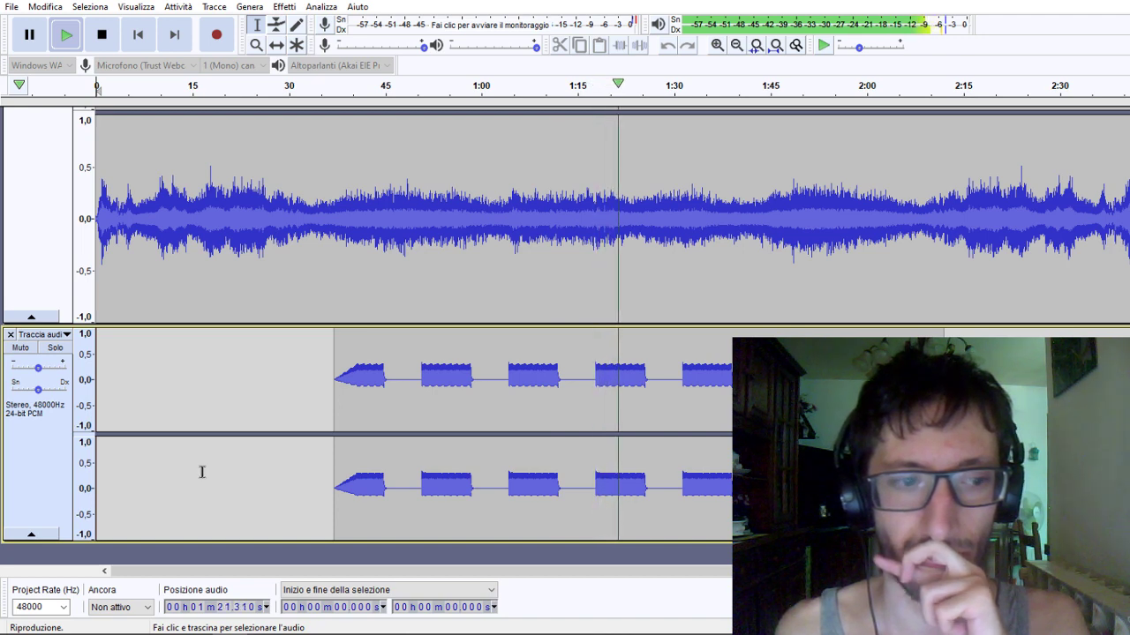
left_click(102, 41)
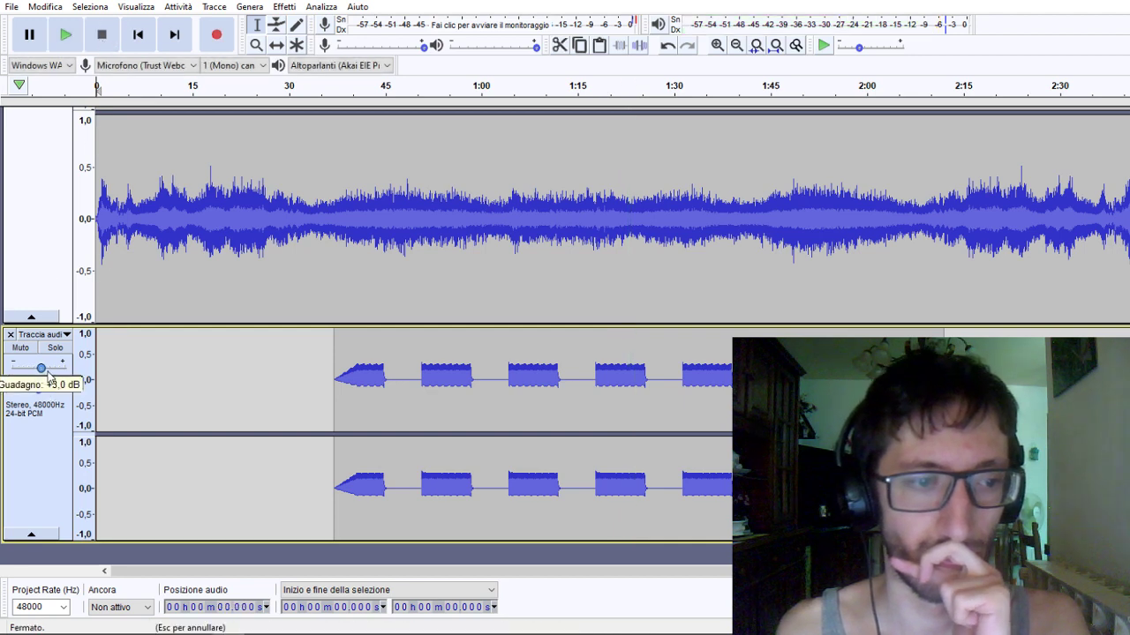
Raise the tone track's gain and apply it to the audio with Mix and Render.
left_click(212, 8)
mouse_move(291, 44)
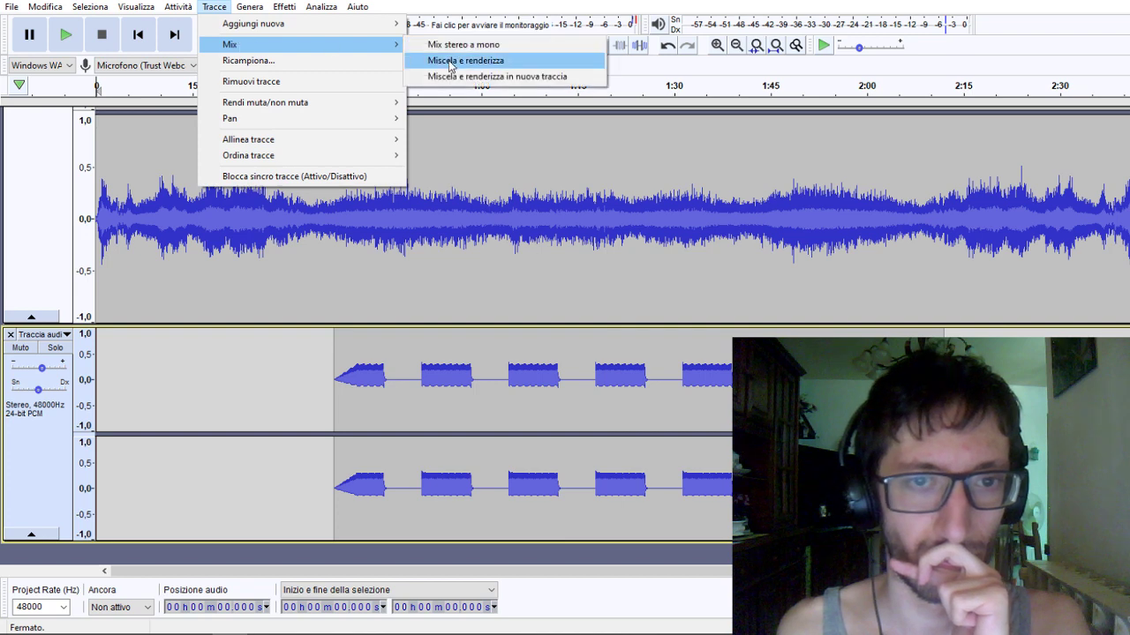
left_click(450, 61)
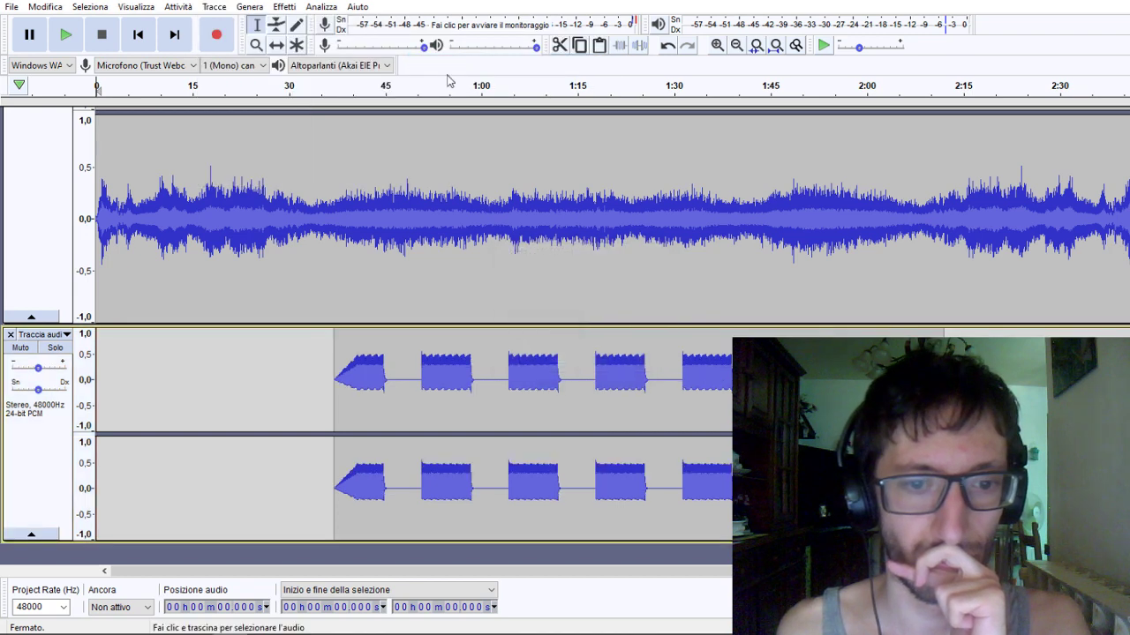
Listen to the mix from about 49.7 s, just before the second tone.
left_click(414, 368)
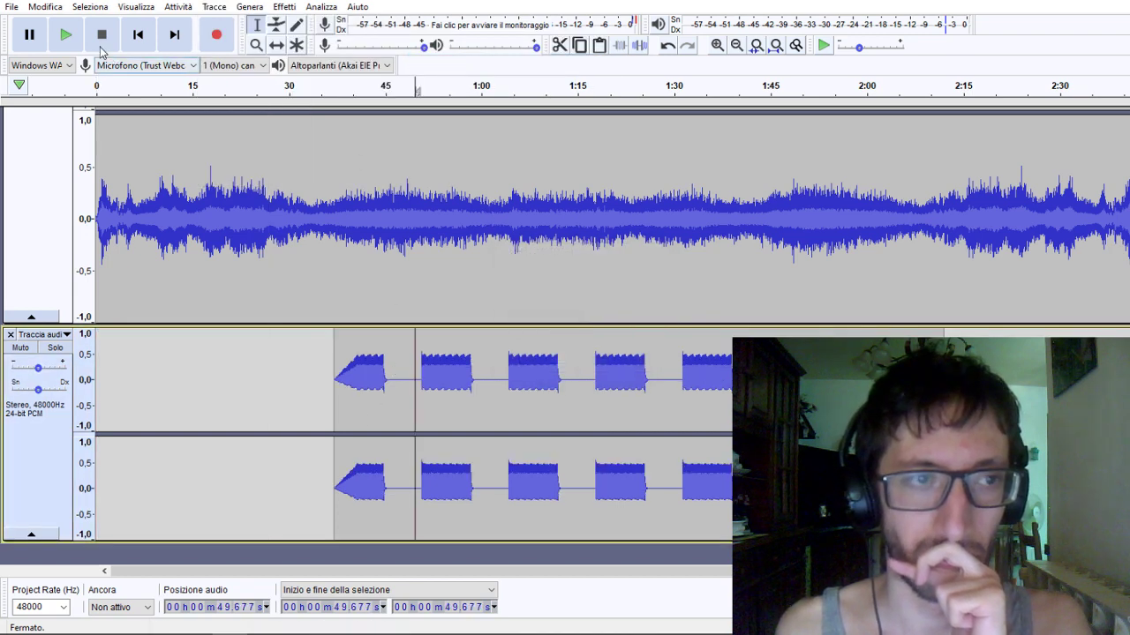
left_click(65, 34)
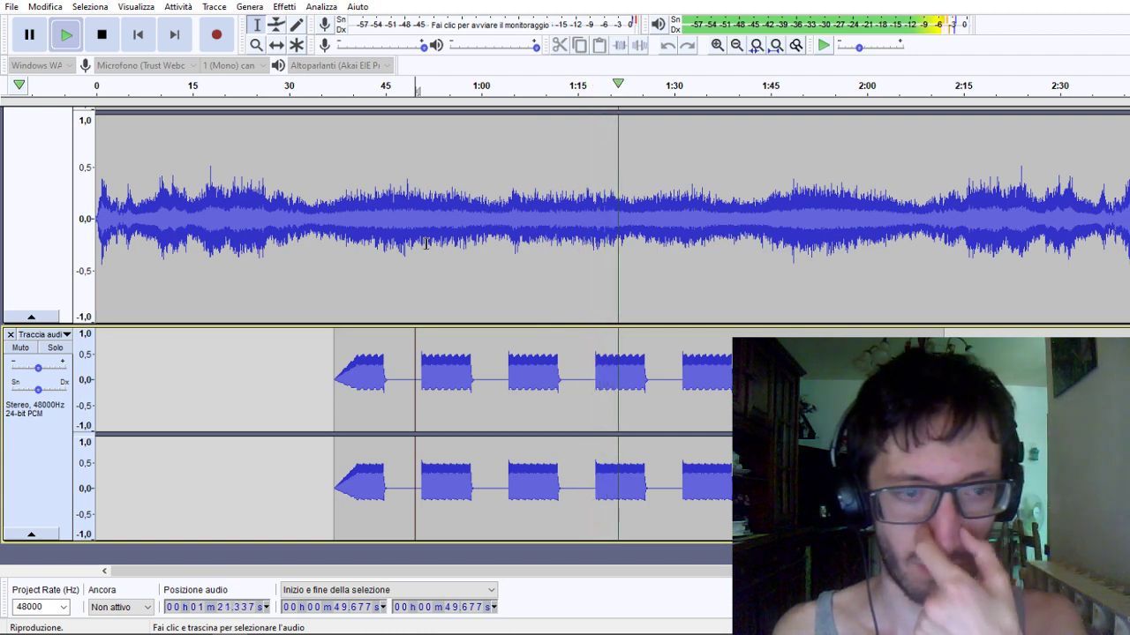
Keep listening to the full mix and select the entire tone track.
scroll(47, 247, "up", 3)
scroll(46, 251, "down", 3)
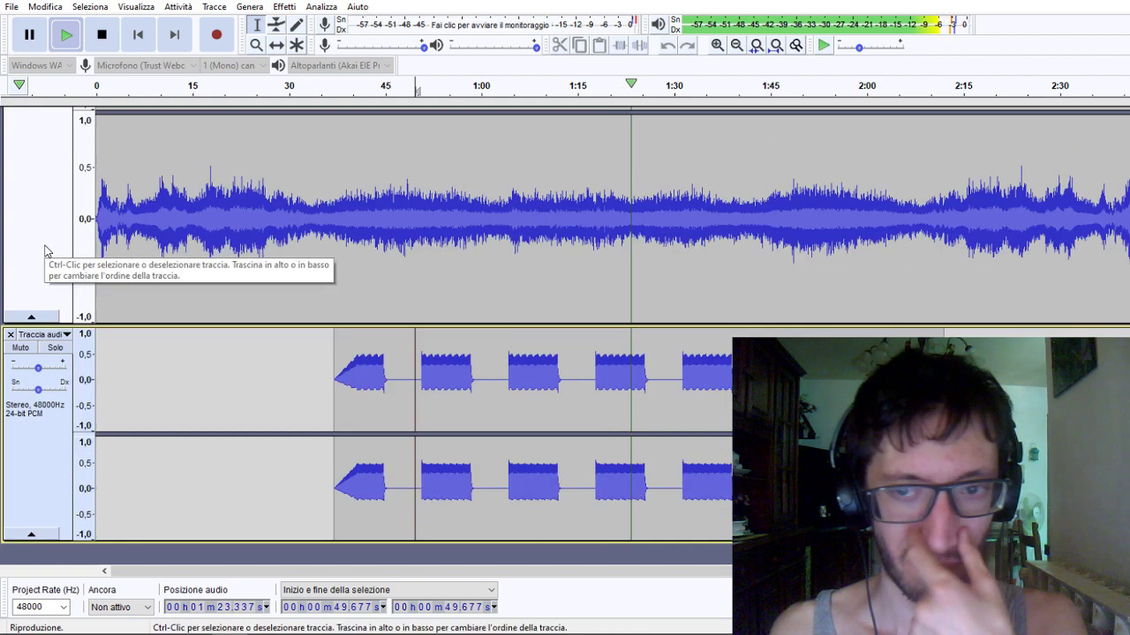
left_click(62, 460)
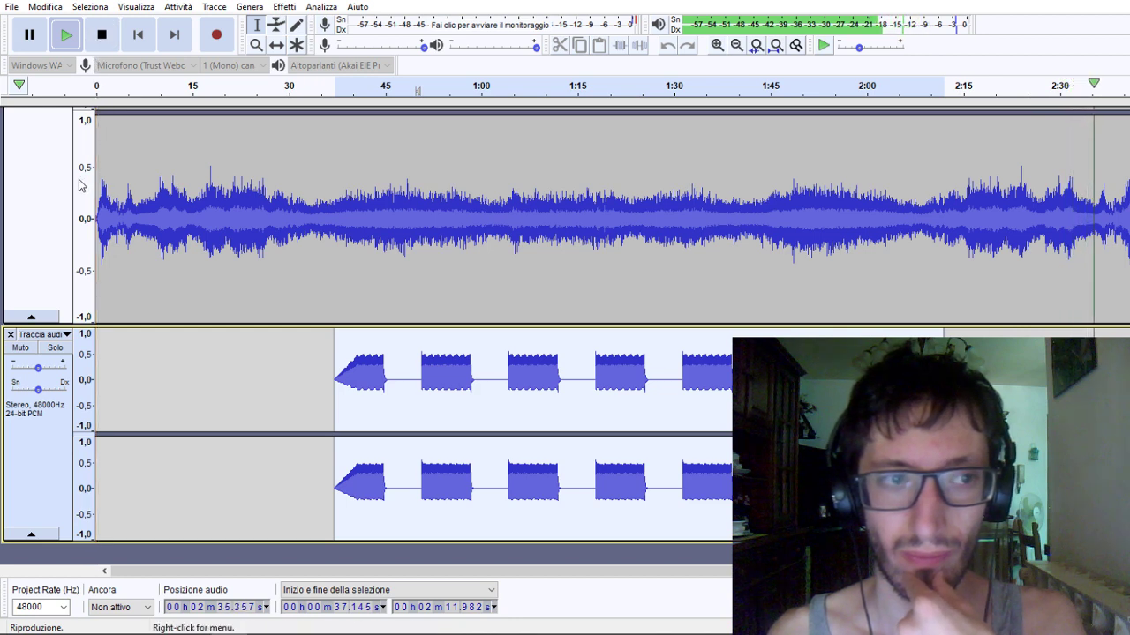
Stop playback and reduce the heights of the mix and tone tracks so both stereo tracks fit in view together.
scroll(74, 190, "up", 4)
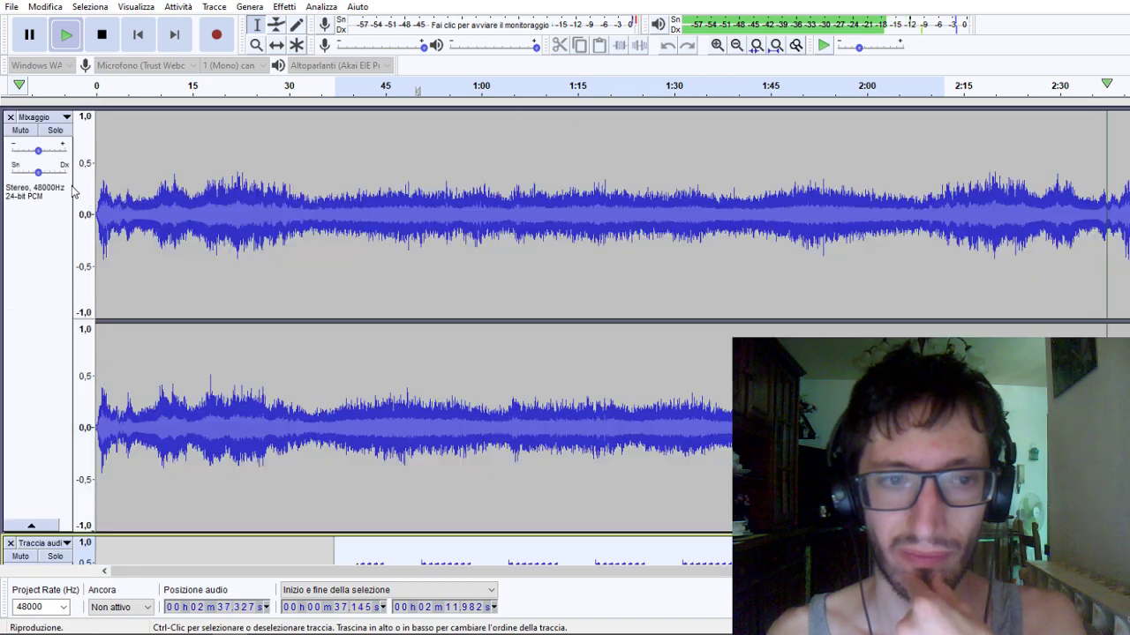
scroll(74, 191, "down", 4)
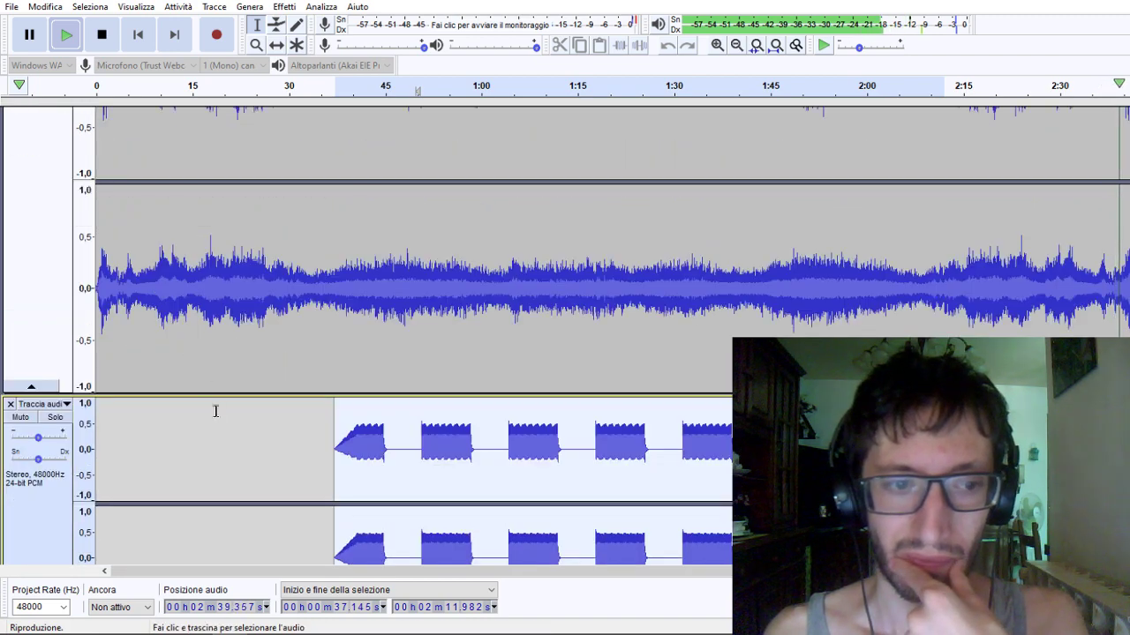
scroll(224, 397, "down", 5)
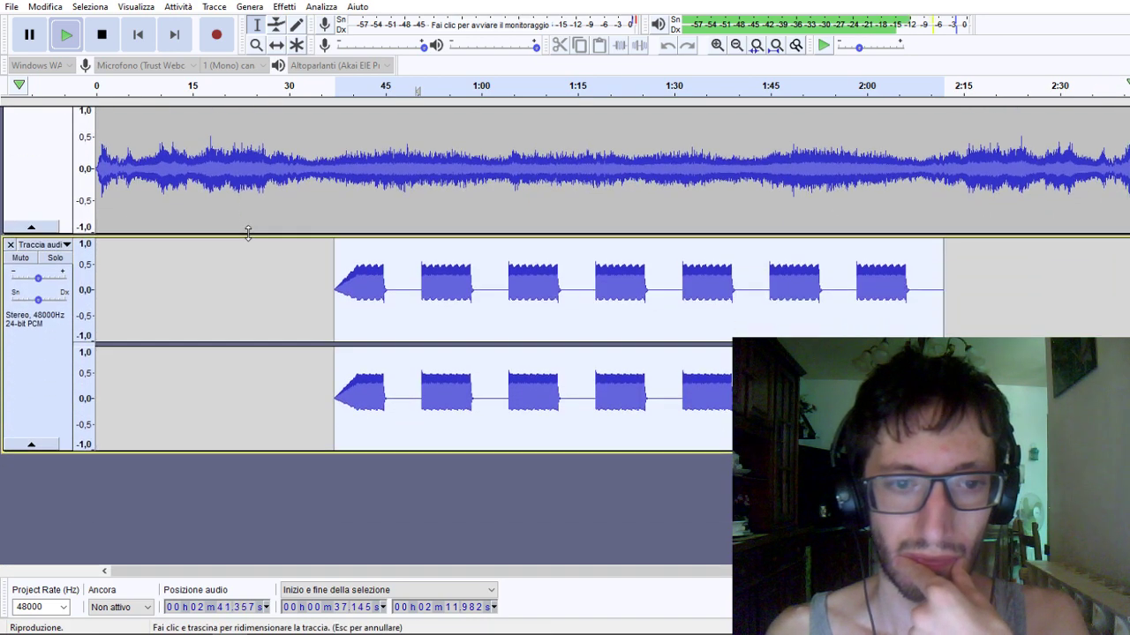
scroll(248, 231, "up", 3)
key("space")
scroll(247, 222, "down", 1)
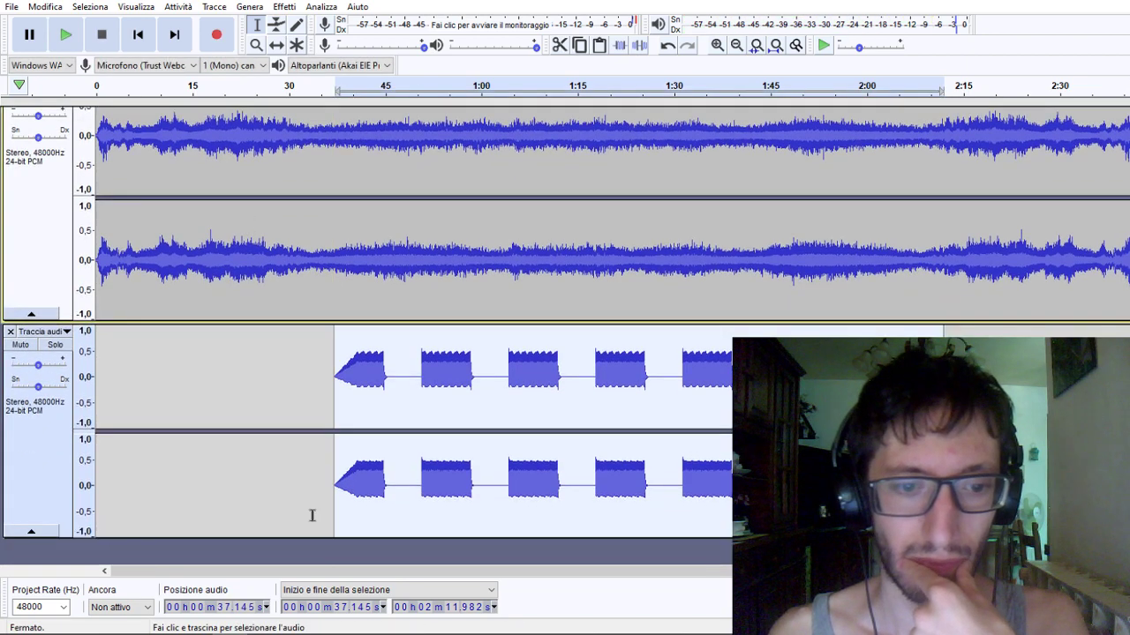
left_click_drag(305, 540, 343, 461)
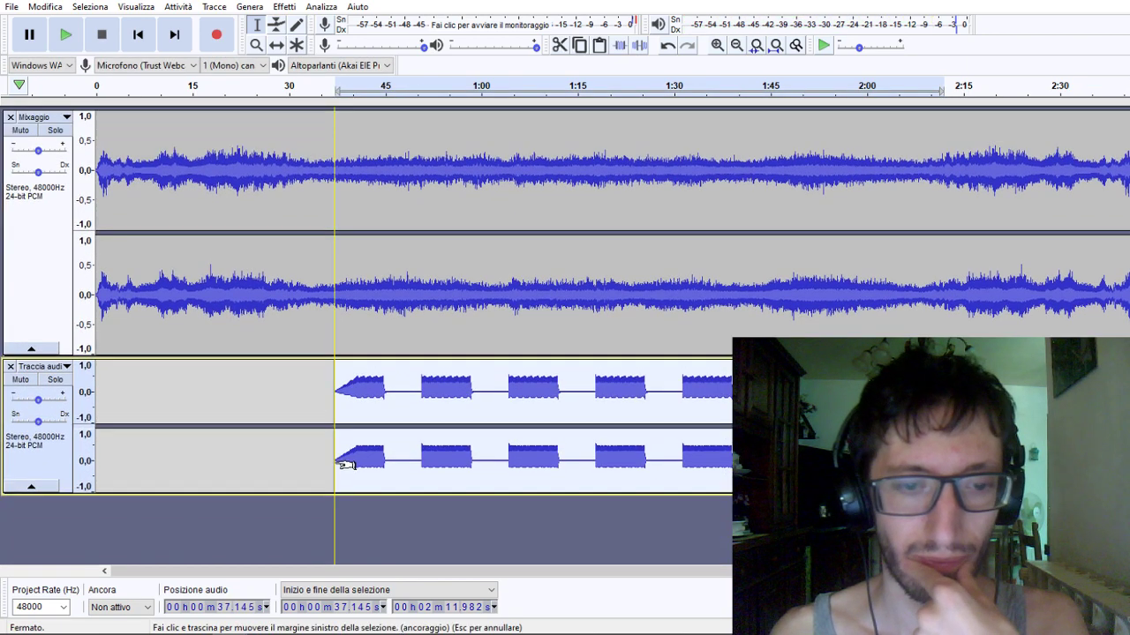
Switch to OBS to check the running recording, minimize it and return to Audacity.
left_click(300, 622)
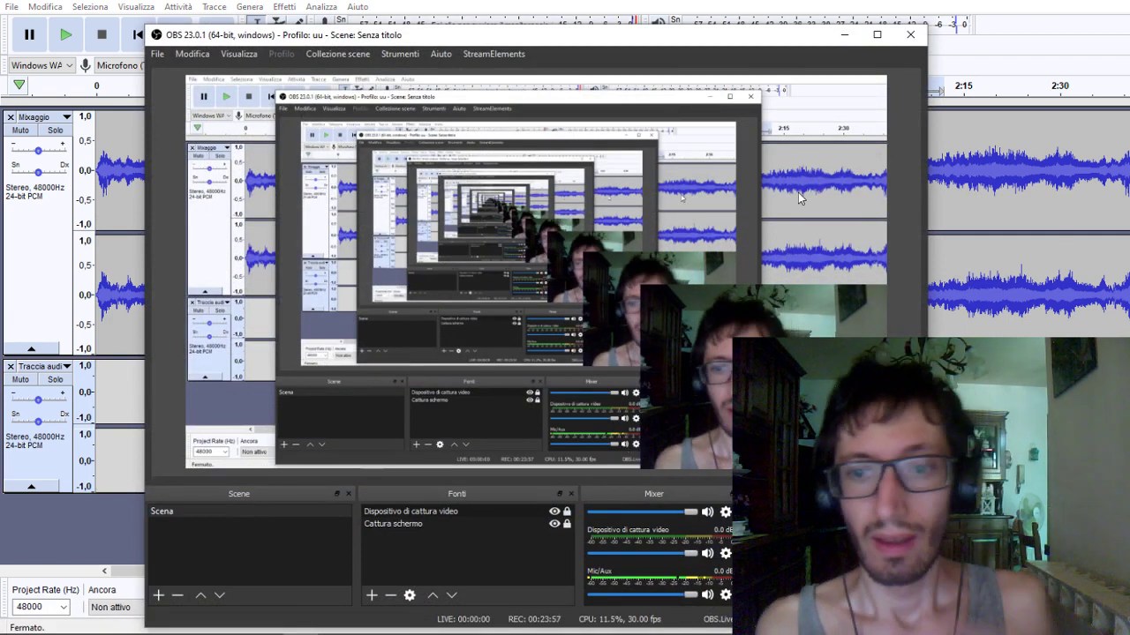
left_click(844, 35)
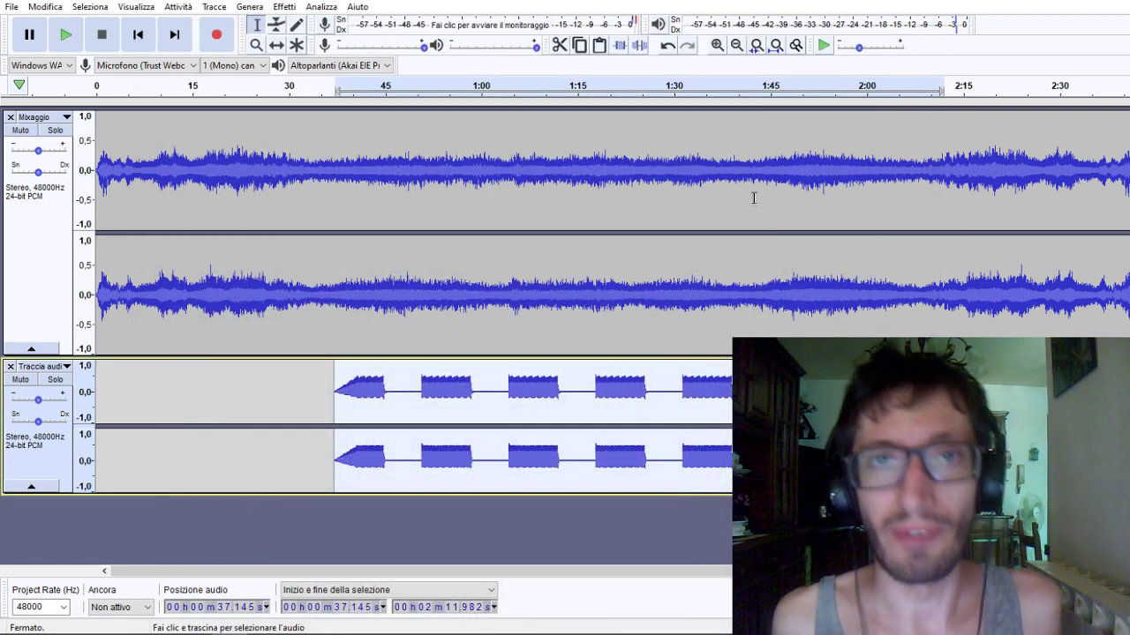